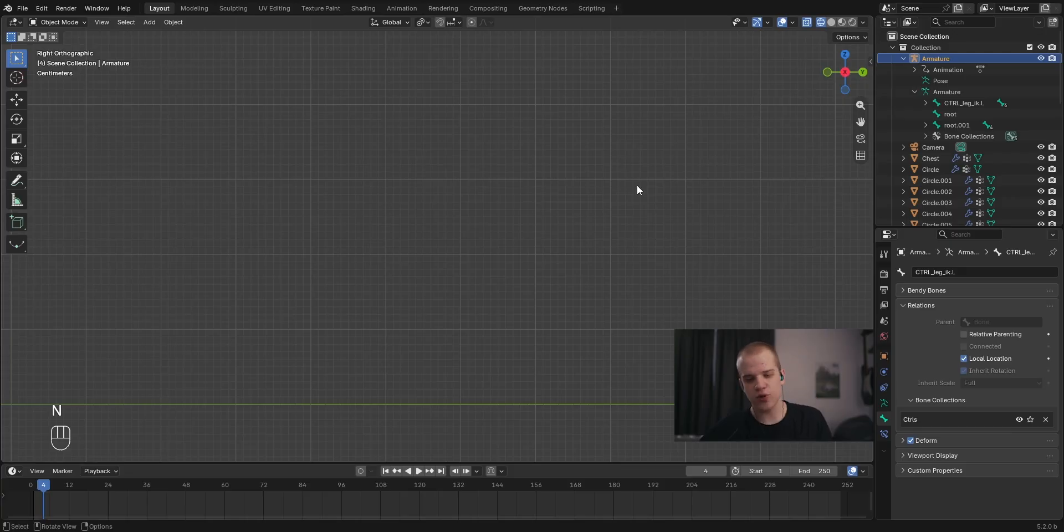
Sketch an annotated side-view leg with a foot line, a flat toe line and a horizontal line extending backward from the ankle.
key("d")
key("d")
key("d")
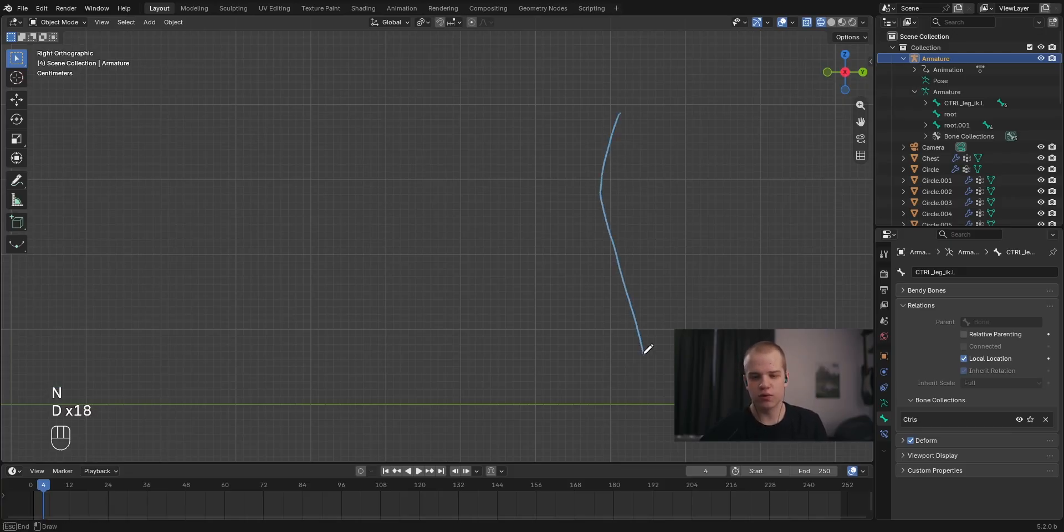
middle_click_drag(632, 353, 647, 286, "shift")
mouse_move(658, 287)
left_mouse_down()
mouse_move(629, 310)
mouse_move(579, 324)
left_mouse_up()
middle_click_drag(715, 347, 622, 353, "shift")
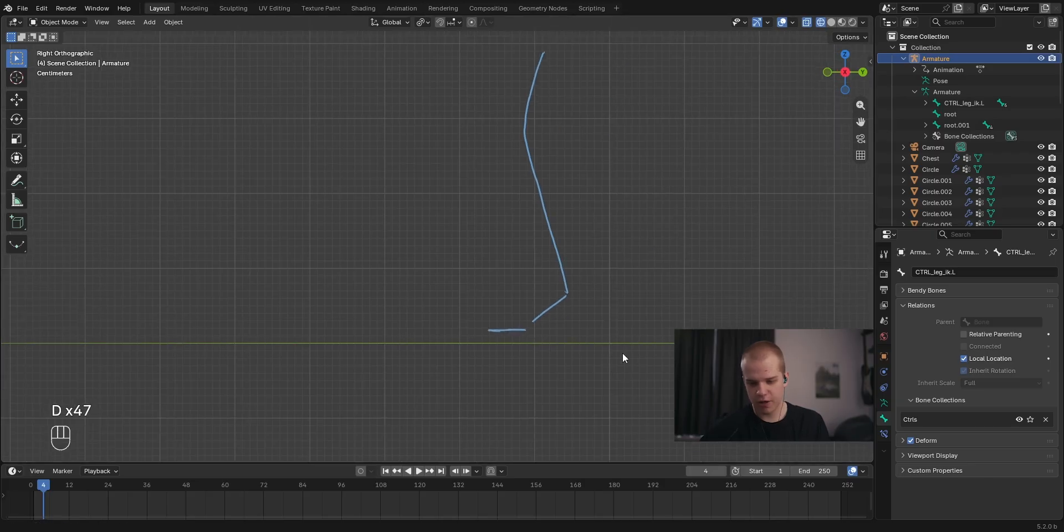
left_click_drag(570, 295, 613, 293)
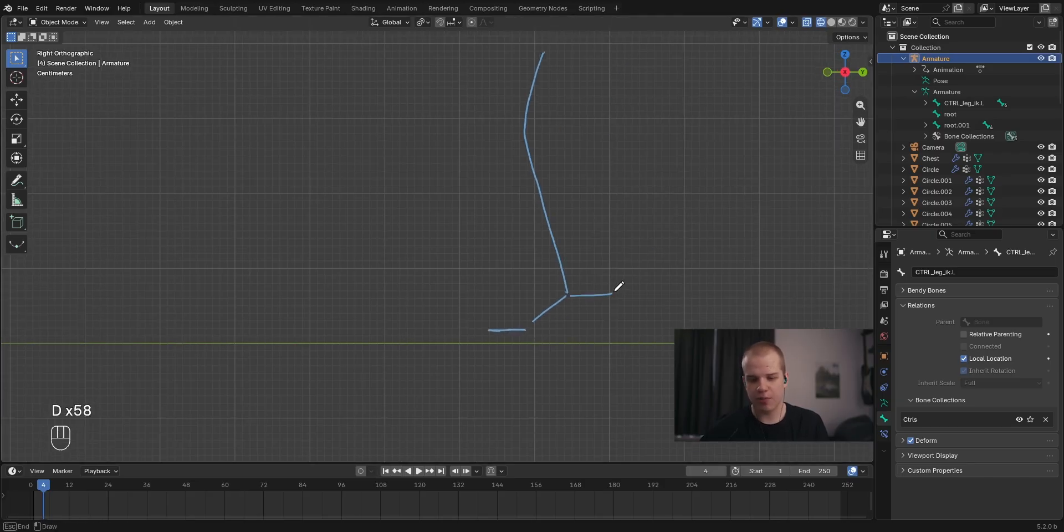
mouse_move(639, 312)
middle_mouse_down("ctrl")
mouse_move(701, 263)
mouse_move(676, 208)
middle_mouse_up("ctrl")
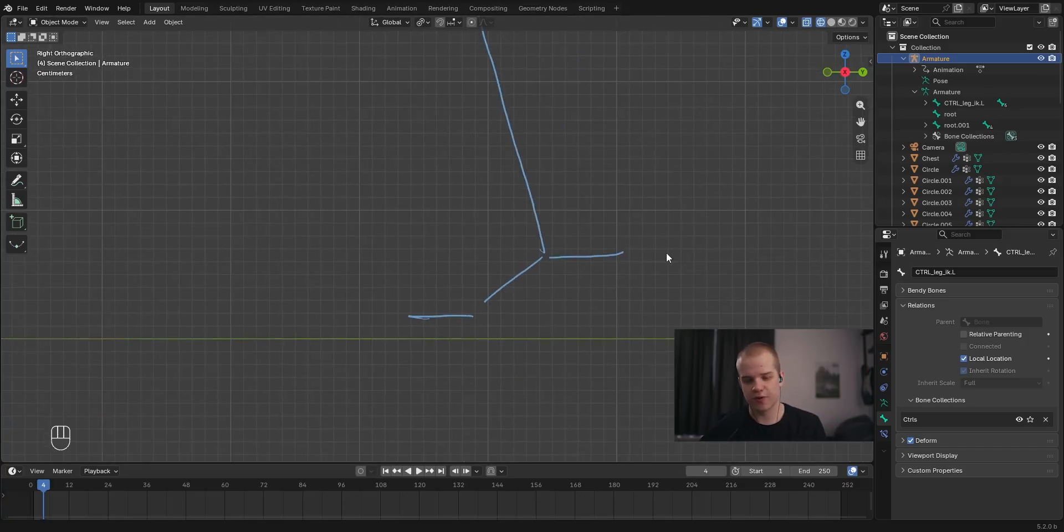
Try annotation strokes at the end of the ankle's horizontal line and near the toe line.
middle_click_drag(698, 260, 693, 304, "ctrl")
left_click_drag(615, 251, 603, 289)
key("ctrl+z")
mouse_move(499, 332)
left_mouse_down()
mouse_move(425, 313)
mouse_move(404, 380)
mouse_move(502, 360)
left_mouse_up()
key("ctrl+z")
middle_click_drag(667, 328, 687, 244, "shift")
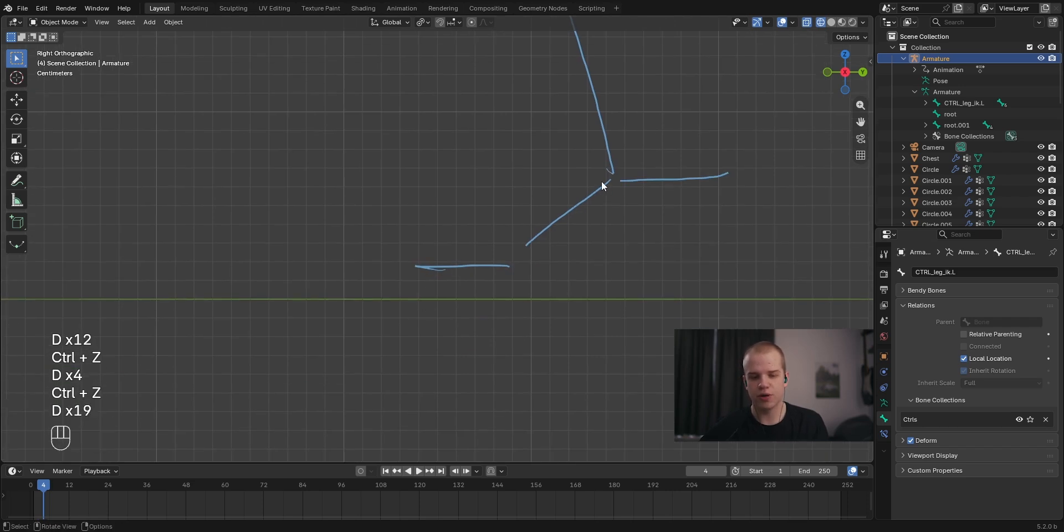
Circle the ankle joint in the annotation and undo the extra strokes around the foot and toe lines.
mouse_move(622, 171)
left_mouse_down()
mouse_move(611, 191)
mouse_move(544, 221)
mouse_move(566, 227)
mouse_move(607, 167)
left_mouse_up()
key("ctrl+z")
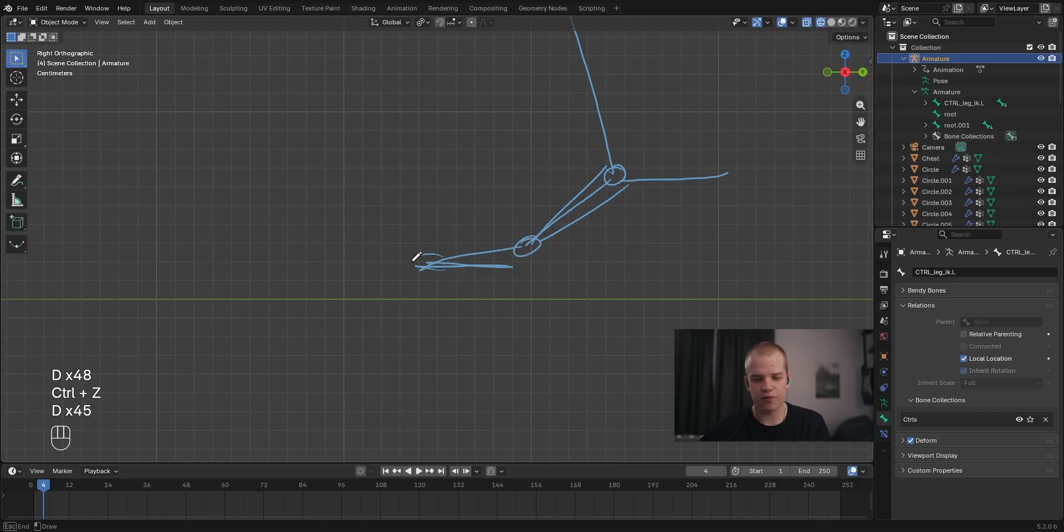
key("ctrl+z")
key("ctrl+z")
key("ctrl+z")
key("ctrl+z")
key("ctrl+z")
Try marking the foot bone, the ball of the foot and the toe tip with circles and extra annotation strokes.
mouse_move(608, 180)
left_mouse_down()
mouse_move(523, 255)
mouse_move(542, 247)
left_mouse_up()
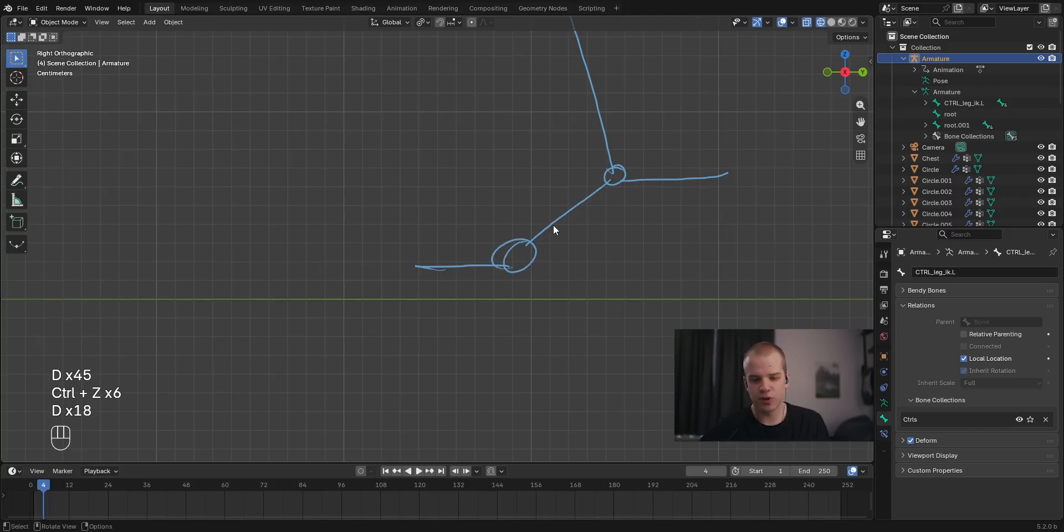
left_click_drag(602, 176, 619, 171)
mouse_move(549, 136)
left_mouse_down()
mouse_move(635, 159)
mouse_move(562, 145)
mouse_move(603, 217)
left_mouse_up()
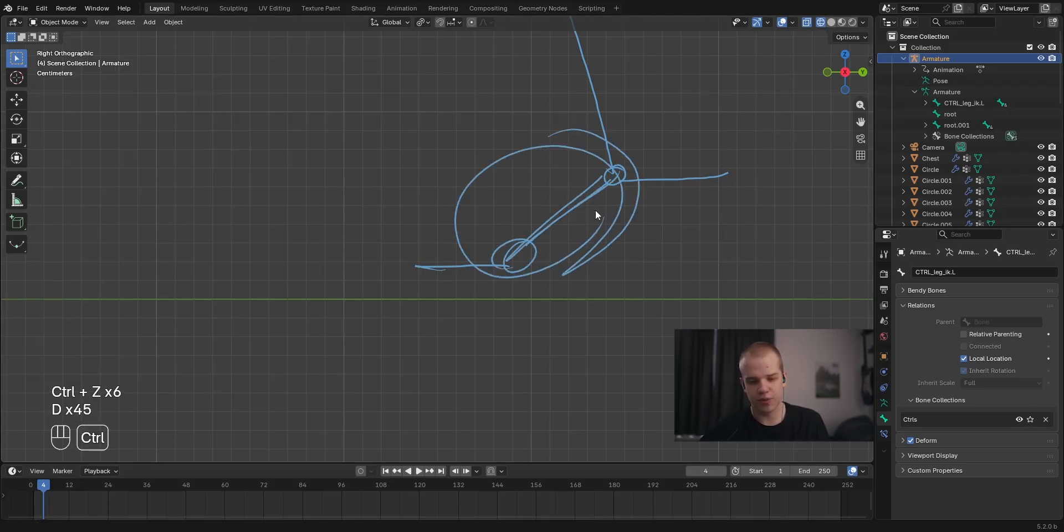
key("ctrl+z")
left_click_drag(434, 260, 423, 267)
mouse_move(479, 163)
left_mouse_down()
mouse_move(529, 184)
mouse_move(458, 159)
mouse_move(521, 221)
left_mouse_up()
key("ctrl+z")
mouse_move(414, 279)
left_mouse_down()
mouse_move(677, 269)
mouse_move(689, 292)
left_mouse_up()
mouse_move(640, 320)
left_mouse_down()
mouse_move(720, 197)
mouse_move(647, 252)
left_mouse_up()
key("ctrl+z")
key("ctrl+z")
key("ctrl+z")
key("ctrl+z")
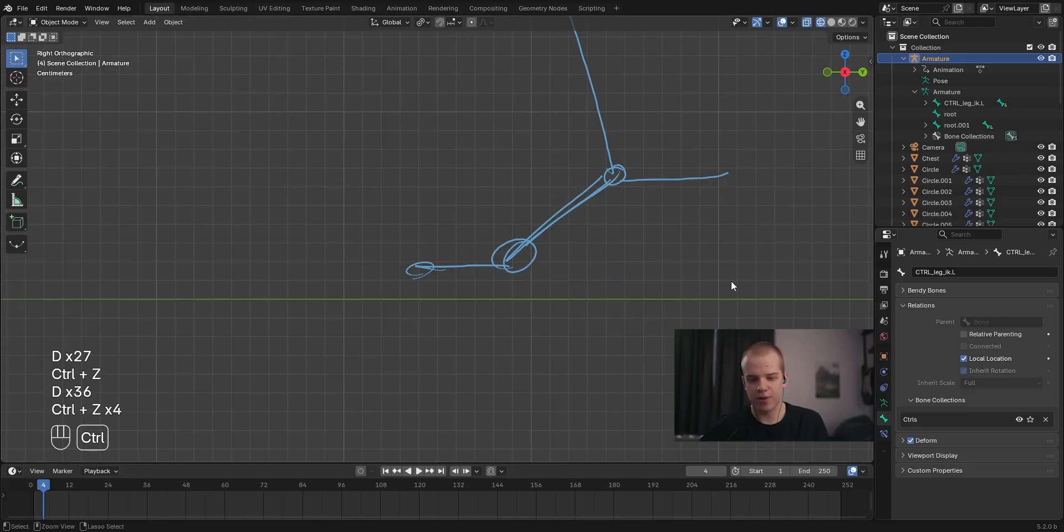
key("ctrl+z")
key("ctrl+z")
key("ctrl+z")
Try two annotation strokes above the foot line and the toe line.
mouse_move(688, 320)
middle_mouse_down("shift")
mouse_move(670, 343)
mouse_move(652, 335)
middle_mouse_up("shift")
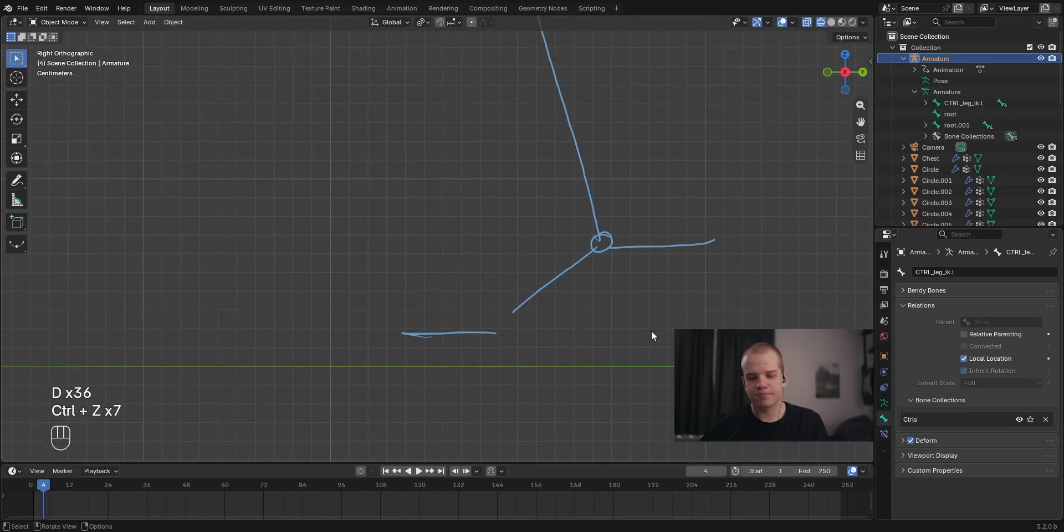
mouse_move(561, 249)
left_mouse_down()
mouse_move(518, 335)
mouse_move(530, 246)
left_mouse_up()
left_click_drag(463, 295, 432, 323)
key("ctrl+z")
key("ctrl+z")
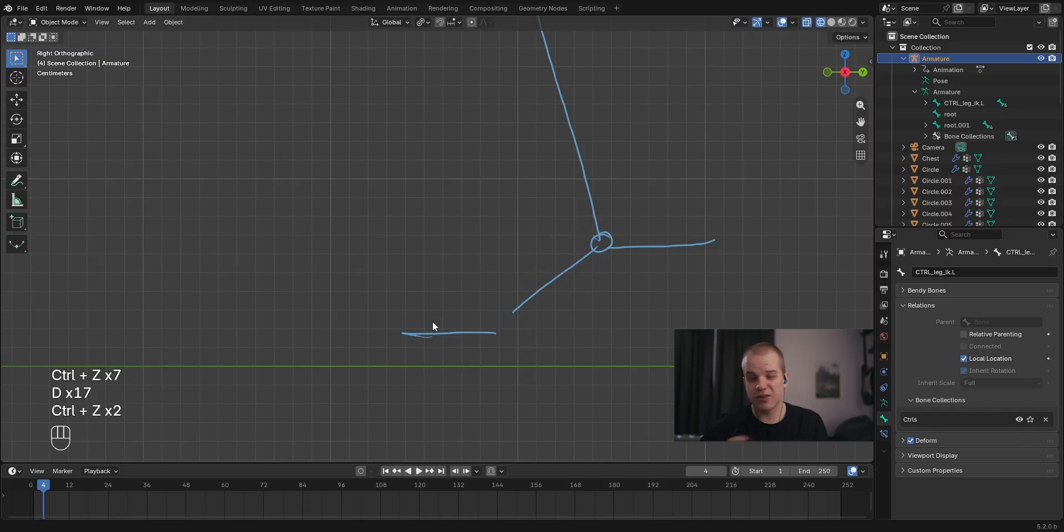
Draw short upright annotation marks at both ends of the toe line.
key("d")
scroll(554, 336, "up", 3)
left_click_drag(547, 359, 545, 386)
middle_click_drag(451, 427, 491, 346, "shift")
left_click_drag(416, 311, 419, 273)
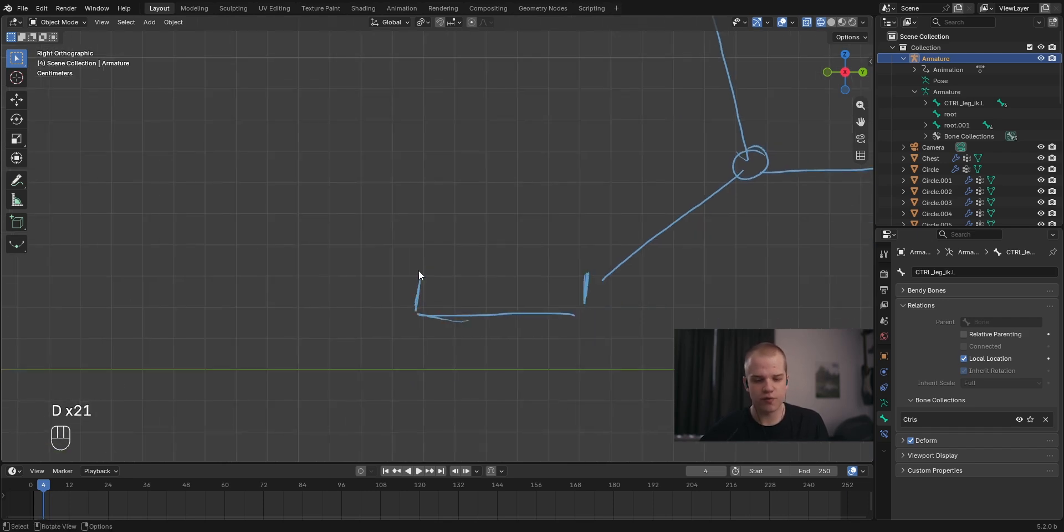
Circle the middle of the sloping foot line and write "IK" beside it as an annotation.
mouse_move(573, 252)
left_mouse_down()
mouse_move(572, 233)
mouse_move(561, 254)
left_mouse_up()
mouse_move(697, 203)
left_mouse_down()
mouse_move(591, 277)
mouse_move(586, 300)
left_mouse_up()
key("ctrl+z")
key("ctrl+z")
key("ctrl+z")
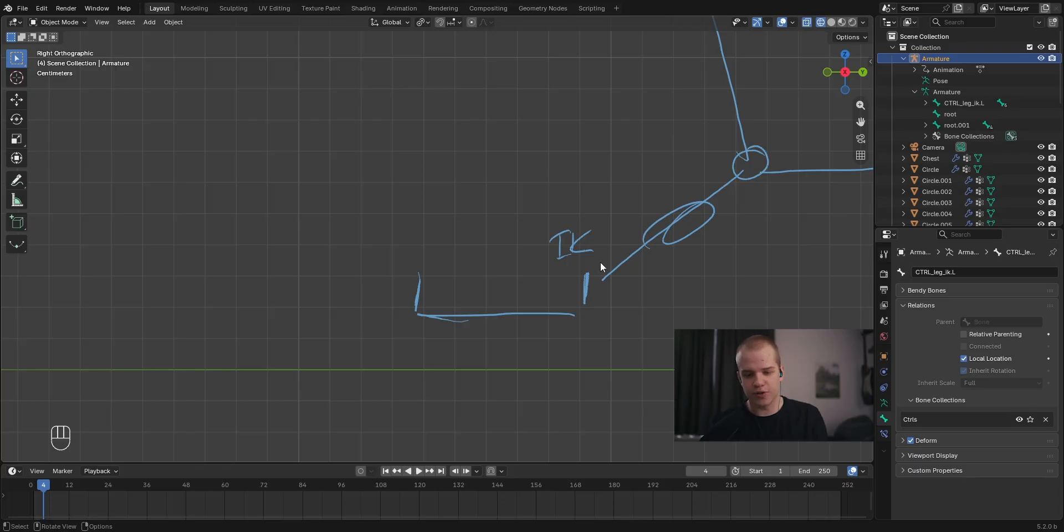
left_click(580, 332)
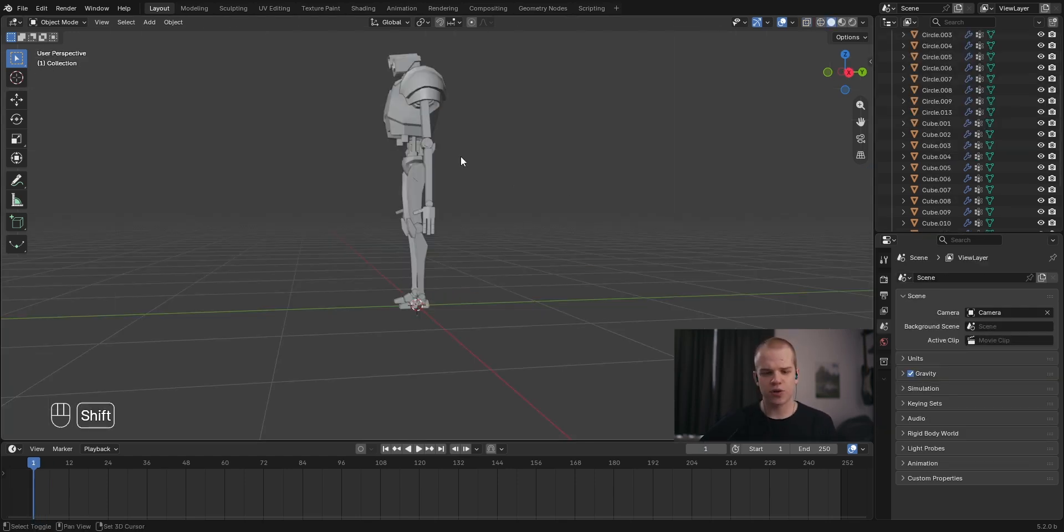
Add a single-bone armature at the robot's base and enter Edit Mode in front view.
middle_click_drag(460, 156, 416, 238)
scroll(567, 182, "up", 4)
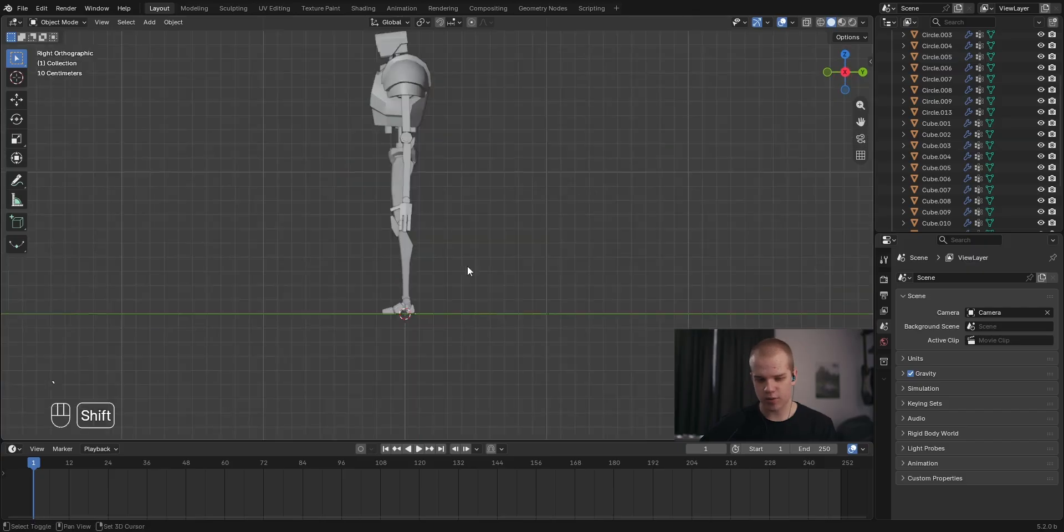
middle_click_drag(467, 287, 509, 214, "shift")
scroll(515, 182, "up", 5)
key("grave")
key("shift+a")
left_click(451, 360)
middle_click_drag(450, 360, 626, 278)
key("grave")
key("Tab")
left_click(436, 168)
middle_click_drag(504, 155, 496, 221, "shift")
scroll(496, 221, "down", 2)
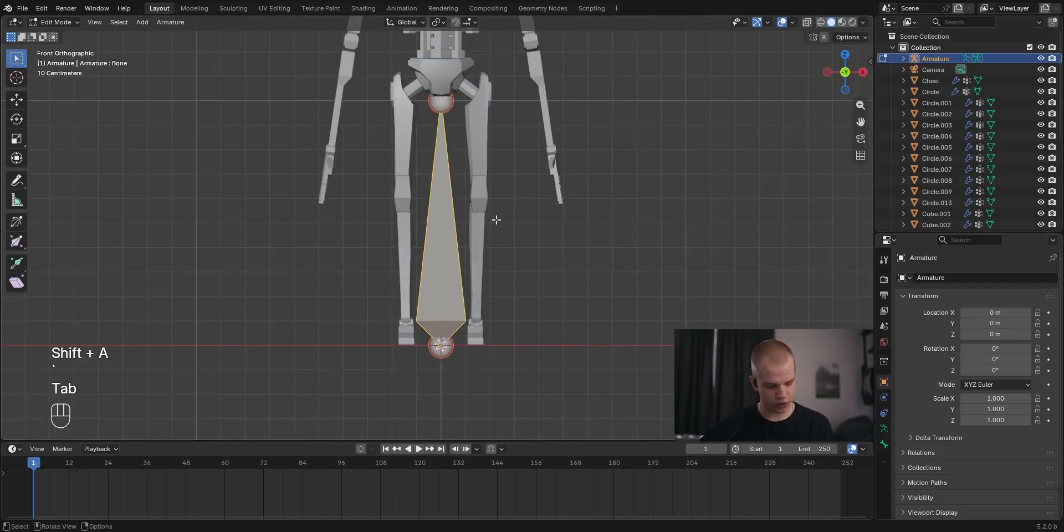
Change the transform pivot point and scale the bone down from its base to below knee height.
key("period")
left_click(503, 289)
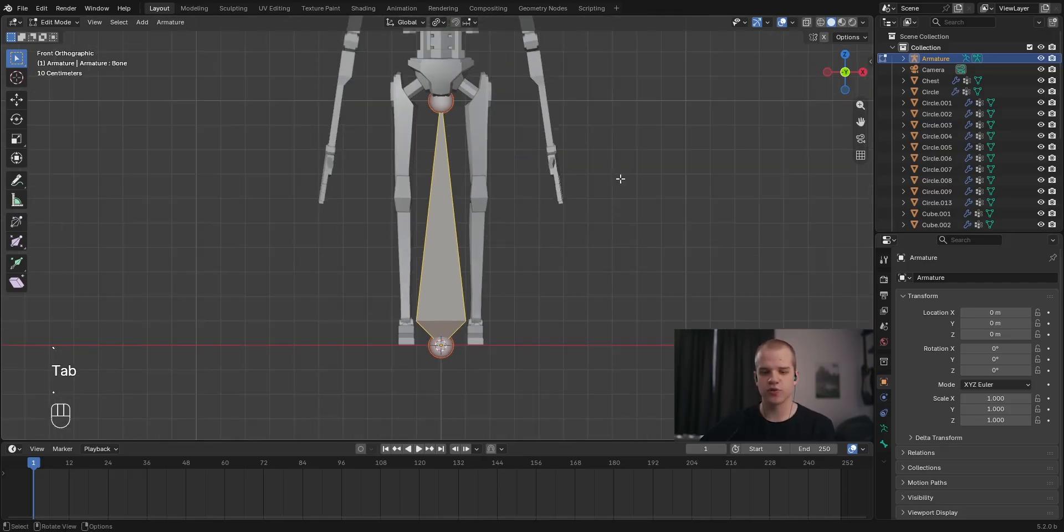
key("s")
left_click(495, 273)
scroll(495, 273, "up", 1)
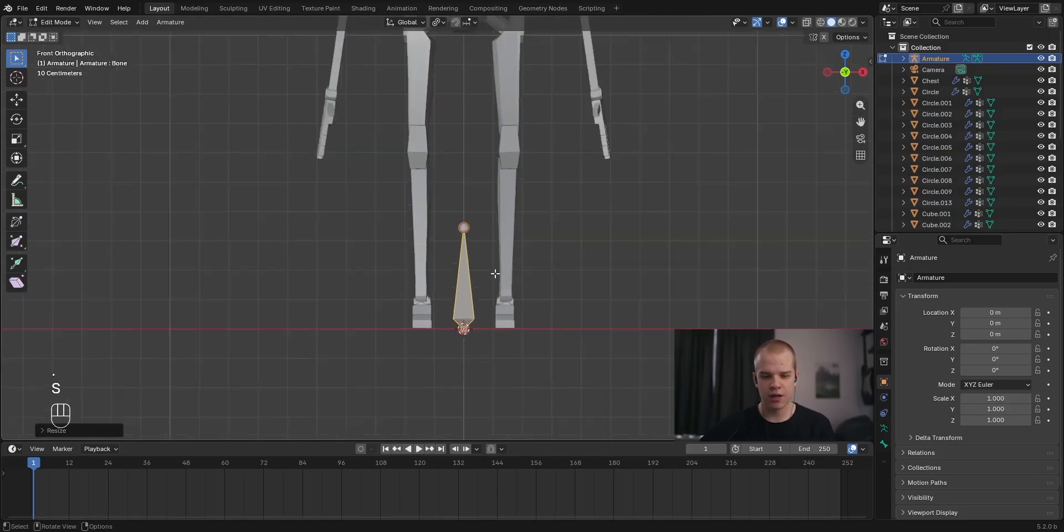
Rename the bone as root.
scroll(541, 258, "up", 1)
key("F2")
key("BackSpace")
type("Root")
key("BackSpace")
key("BackSpace")
key("BackSpace")
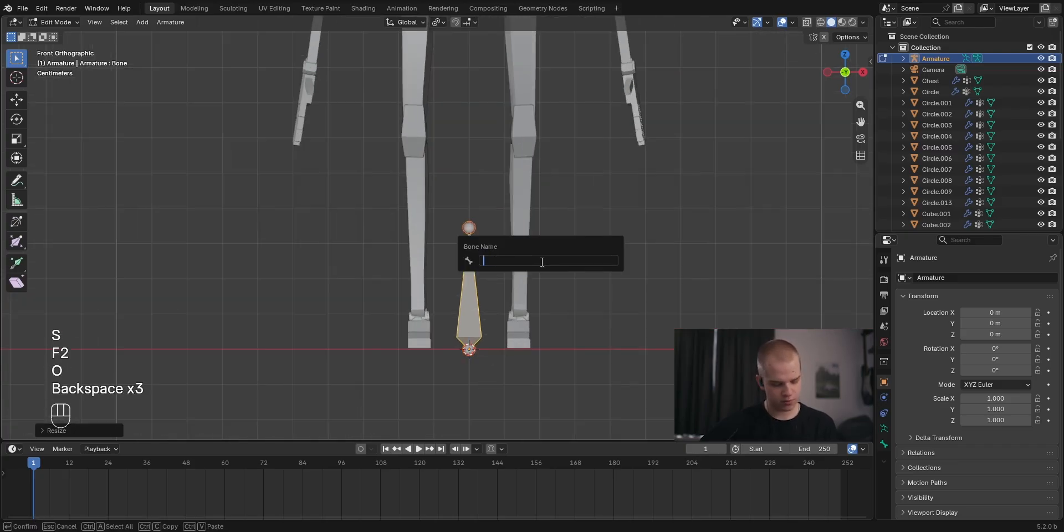
type("root")
key("Return")
Duplicate the root bone onto the +X leg and raise the copy by about 0.32 m in wireframe side view.
key("grave")
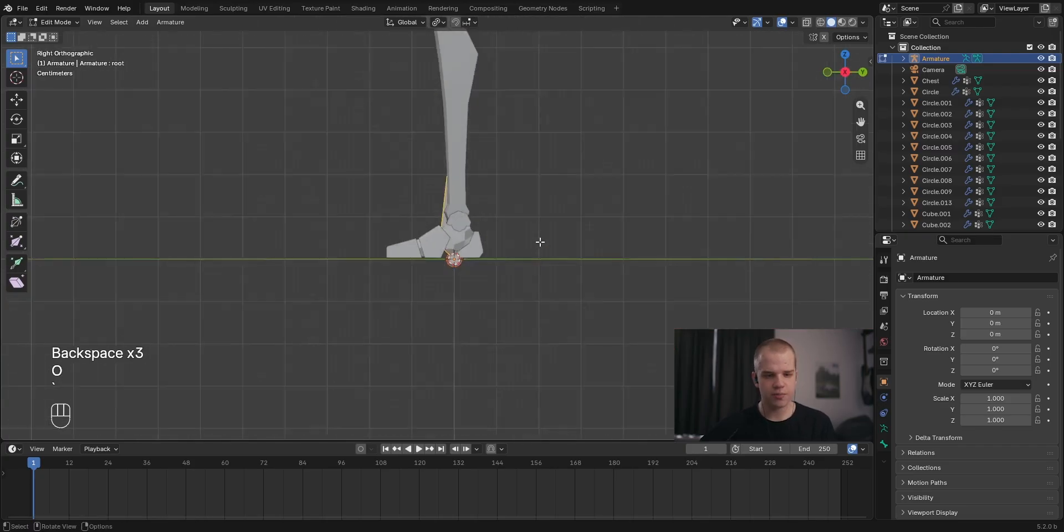
key("grave")
scroll(461, 243, "up", 3)
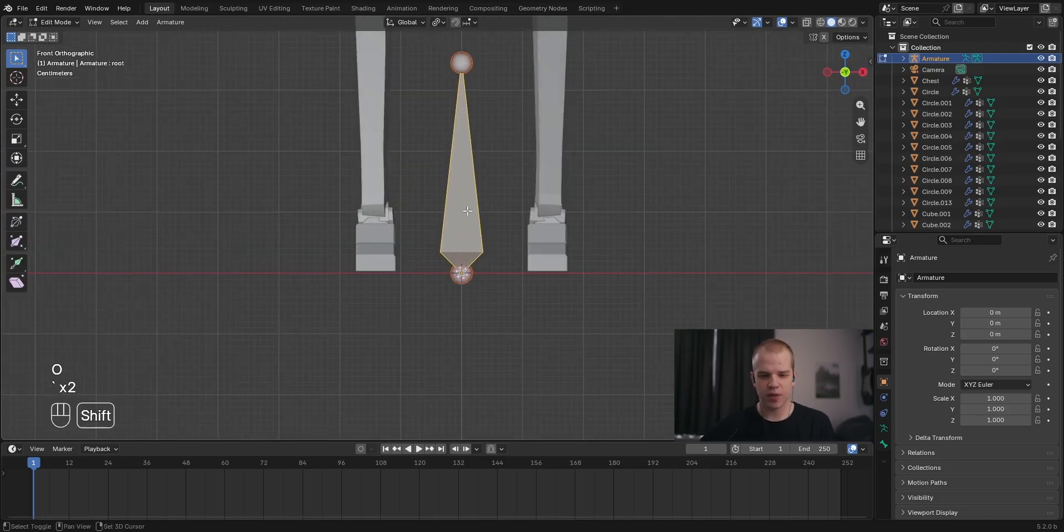
key("shift+d")
left_click(552, 61)
middle_click_drag(602, 138, 565, 271, "shift")
scroll(565, 274, "down", 3)
key("grave")
key("z")
left_click(458, 203)
key("g")
key("g")
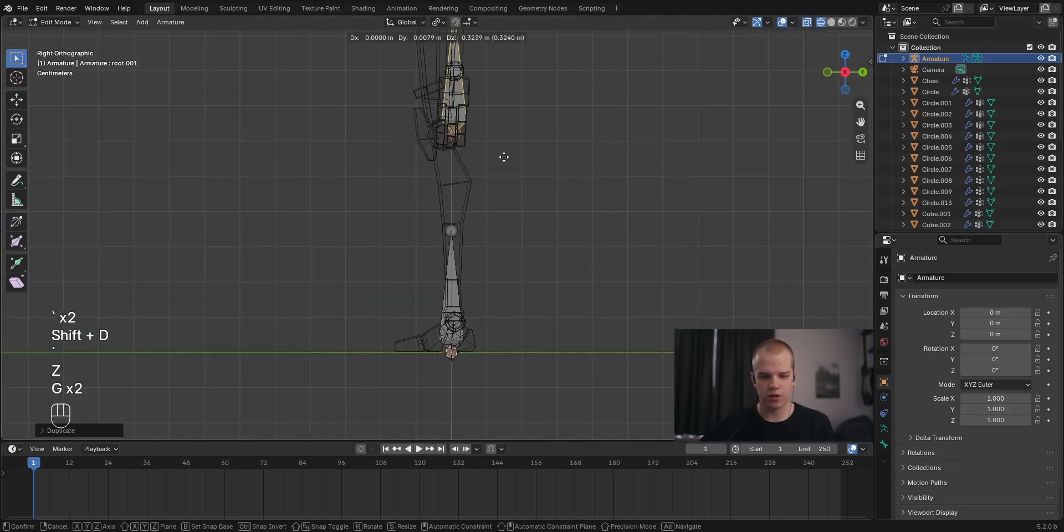
left_click(492, 159)
Move the duplicated bone's upper end down to the ankle joint.
middle_click_drag(414, 107, 435, 259, "shift")
left_click(463, 166)
middle_click_drag(474, 178, 468, 17, "shift")
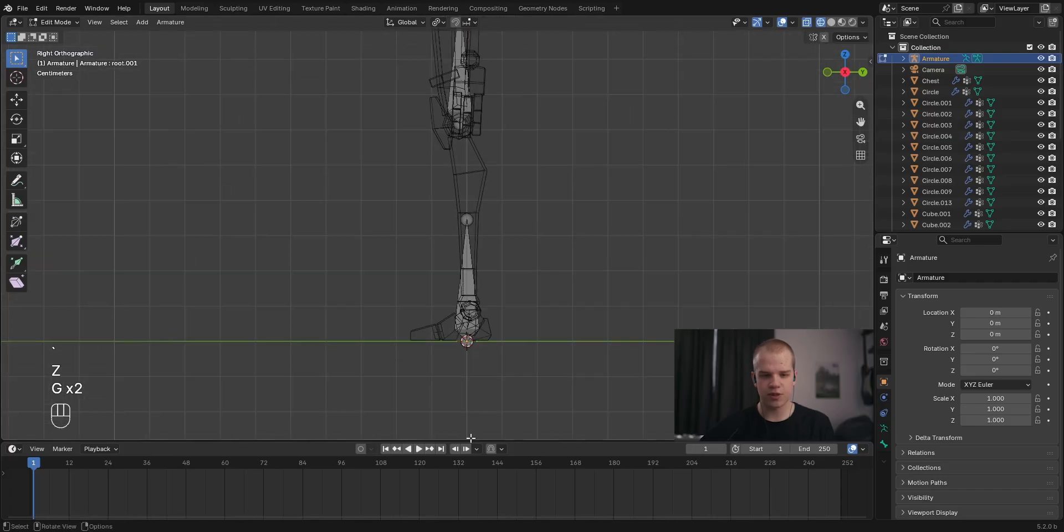
key("g")
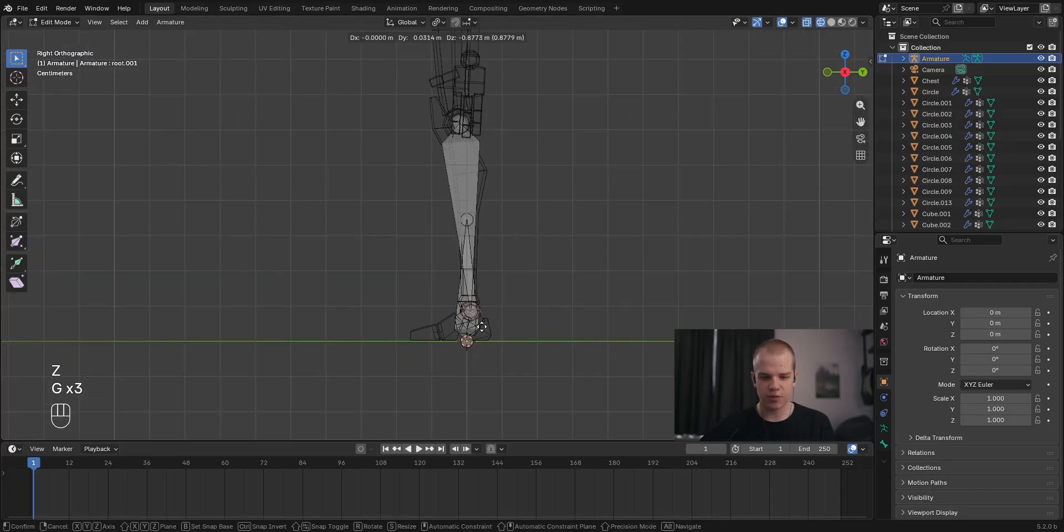
left_click(482, 327)
Refine the position of the leg bone's lower end so it lines up with the ankle joint.
middle_click_drag(498, 306, 504, 255, "shift")
scroll(503, 254, "up", 5)
middle_click_drag(592, 252, 620, 249)
scroll(621, 250, "down", 4)
key("grave")
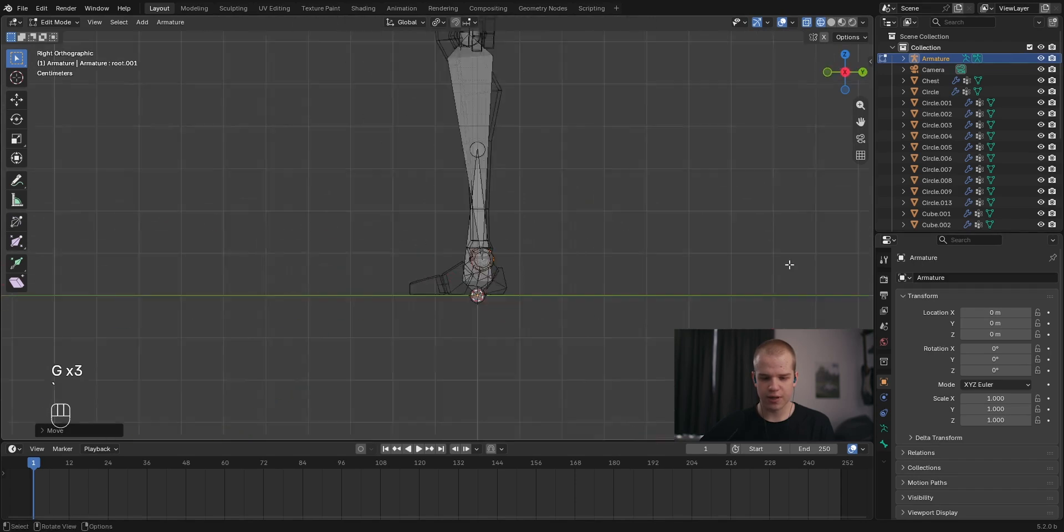
left_click(767, 259)
key("g")
left_click(677, 289)
Move the leg bone's upper end onto the hip joint, aligning it in both front and side views.
scroll(637, 238, "down", 6)
middle_click_drag(591, 180, 593, 249, "shift")
middle_click_drag(510, 244, 541, 244)
left_click(531, 184)
key("grave")
left_click(601, 189)
middle_click_drag(608, 213, 611, 318, "shift")
key("g")
left_click(610, 209)
scroll(610, 209, "up", 4)
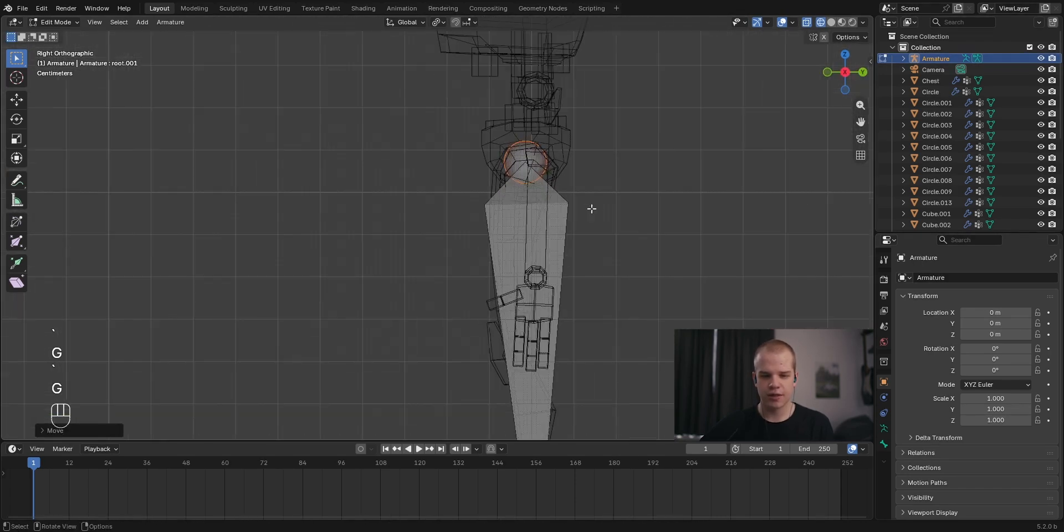
key("g")
left_click(527, 161)
Subdivide the leg bone and move the new middle joint onto the knee.
middle_click_drag(558, 252, 539, 152, "shift")
right_click(548, 141)
left_click(546, 143)
middle_click_drag(527, 308, 522, 197, "shift")
key("g")
left_click(502, 146)
Check the leg bones against the mesh and select the lower leg bone's end at the ankle.
key("a")
middle_click_drag(502, 147, 607, 213)
key("grave")
key("z")
scroll(539, 219, "up", 6)
key("alt+a")
key("z")
left_click(535, 285)
middle_click_drag(534, 284, 487, 83, "shift")
scroll(556, 239, "up", 3)
middle_click_drag(564, 169, 577, 230, "shift")
scroll(576, 231, "down", 1)
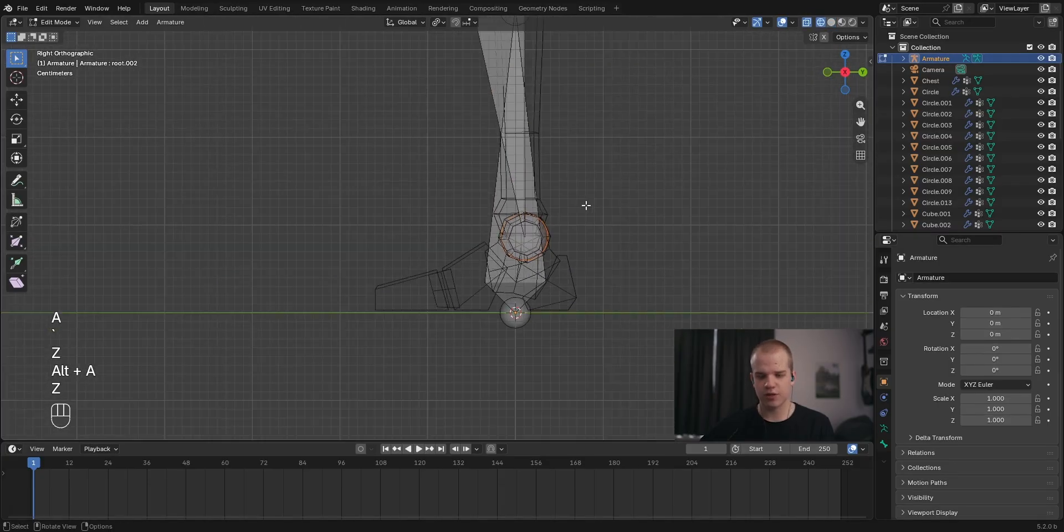
scroll(594, 188, "up", 3)
scroll(620, 203, "down", 1)
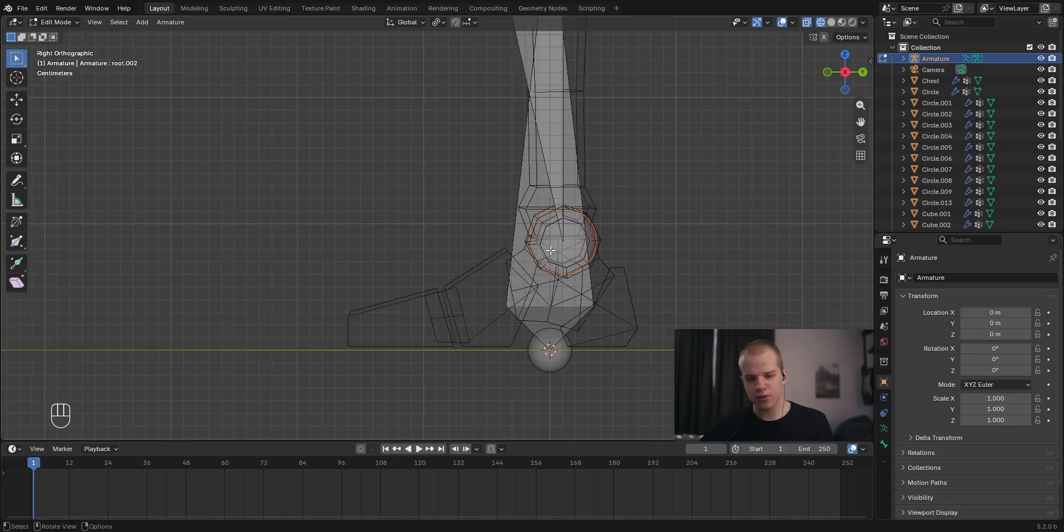
Try to extrude a foot bone from the ankle joint to the toe joint.
scroll(551, 251, "up", 3)
scroll(676, 151, "down", 2)
key("e")
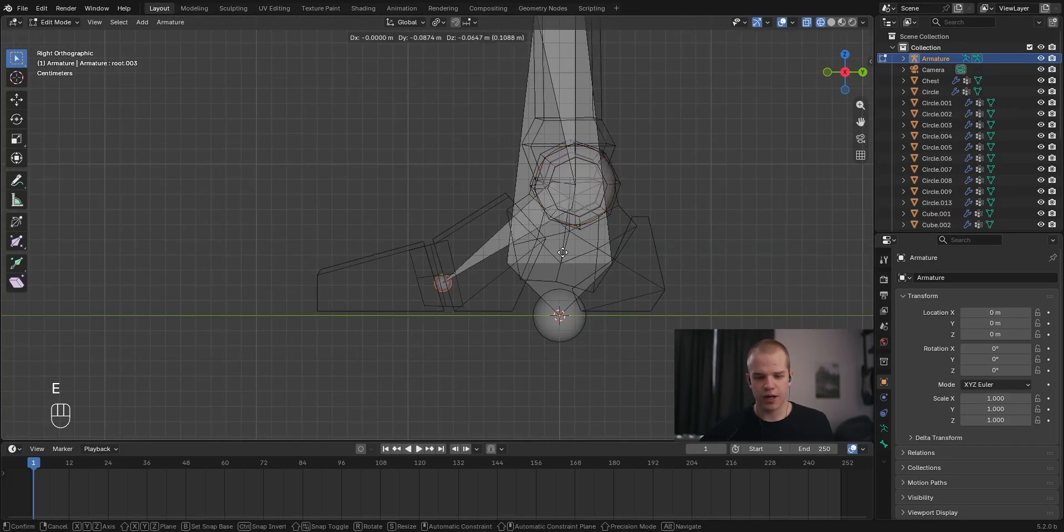
left_click(563, 252)
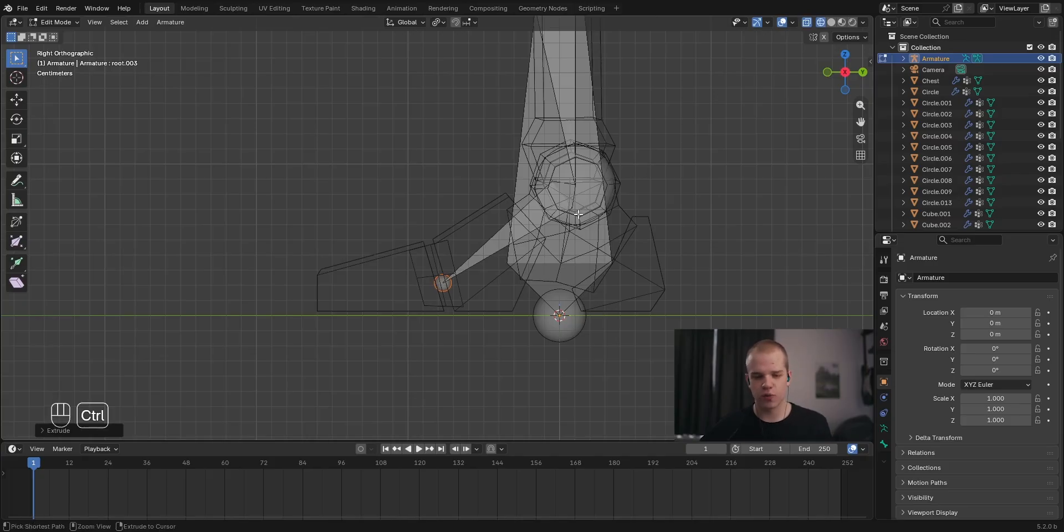
key("ctrl+z")
Move the lower leg bone's end from the ankle down and back to the heel.
scroll(623, 185, "up", 1)
scroll(665, 184, "down", 3)
middle_click_drag(634, 183, 629, 195, "shift")
scroll(604, 202, "down", 2)
scroll(592, 194, "up", 3)
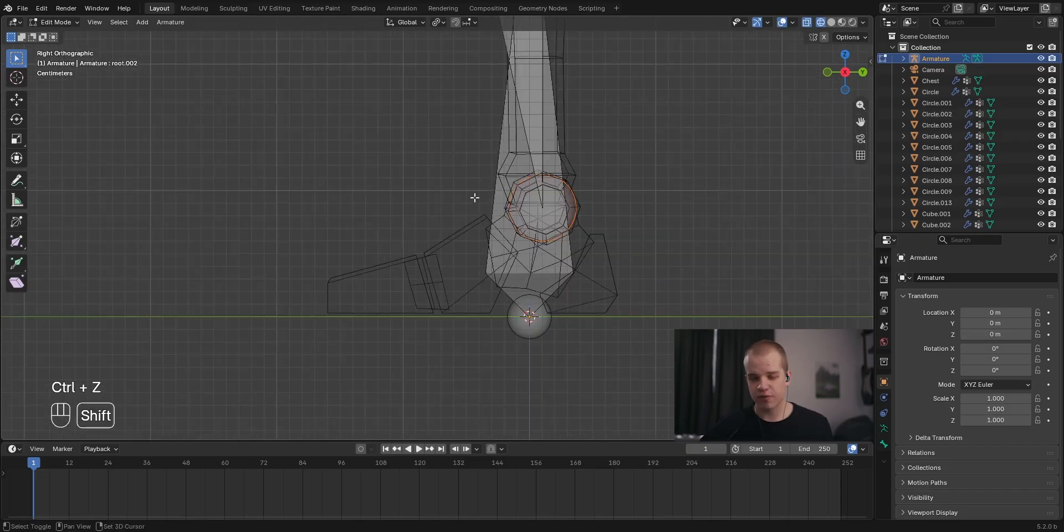
middle_click_drag(502, 184, 498, 158, "shift")
key("g")
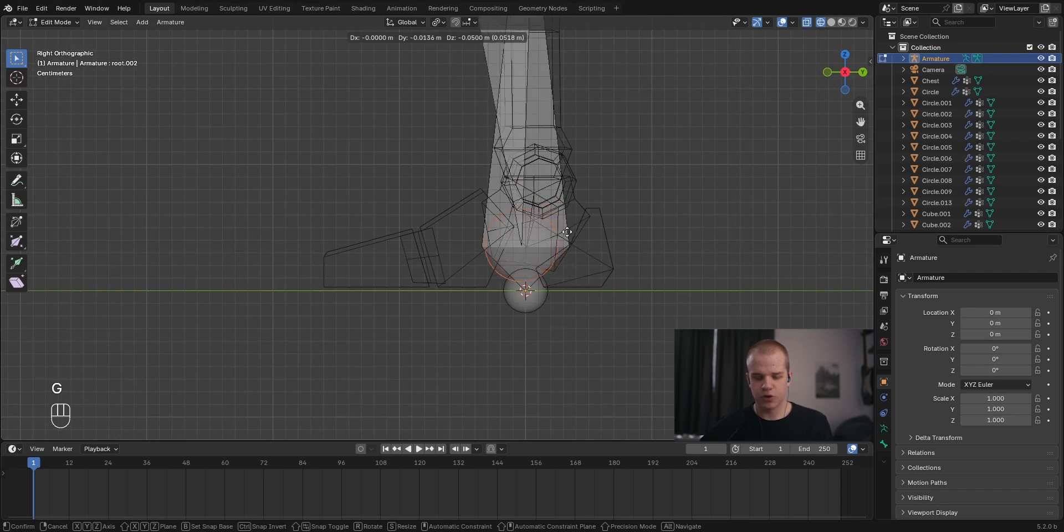
left_click(579, 235)
Extrude a foot bone along Y from the heel to the toe tip and subdivide it into two bones.
key("e")
key("y")
left_click_drag(418, 233, 359, 237)
left_click(359, 237)
right_click(479, 261)
left_click(479, 261)
scroll(478, 261, "up", 3)
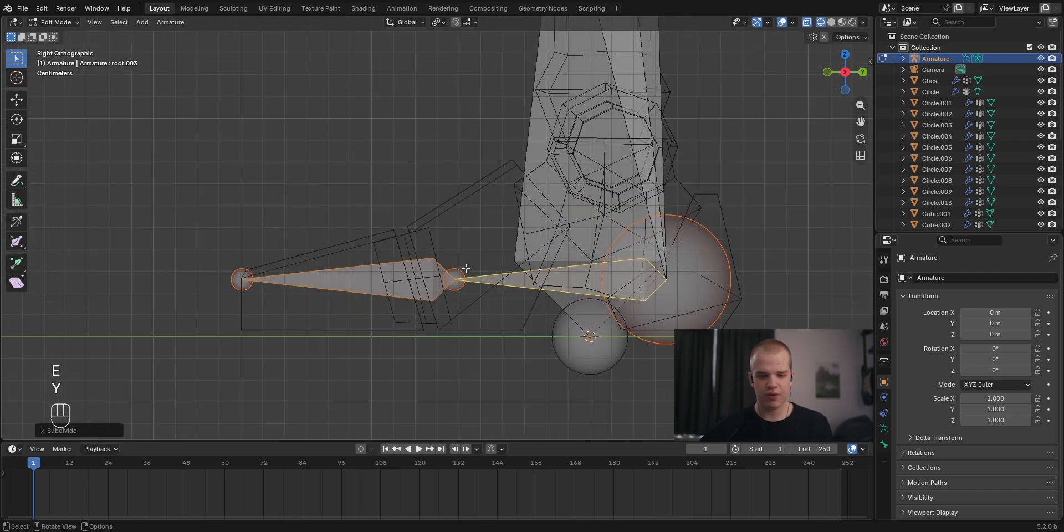
Move the joint between the two foot bones forward along Y to the mesh's toe hinge.
key("g")
key("y")
left_click(417, 265)
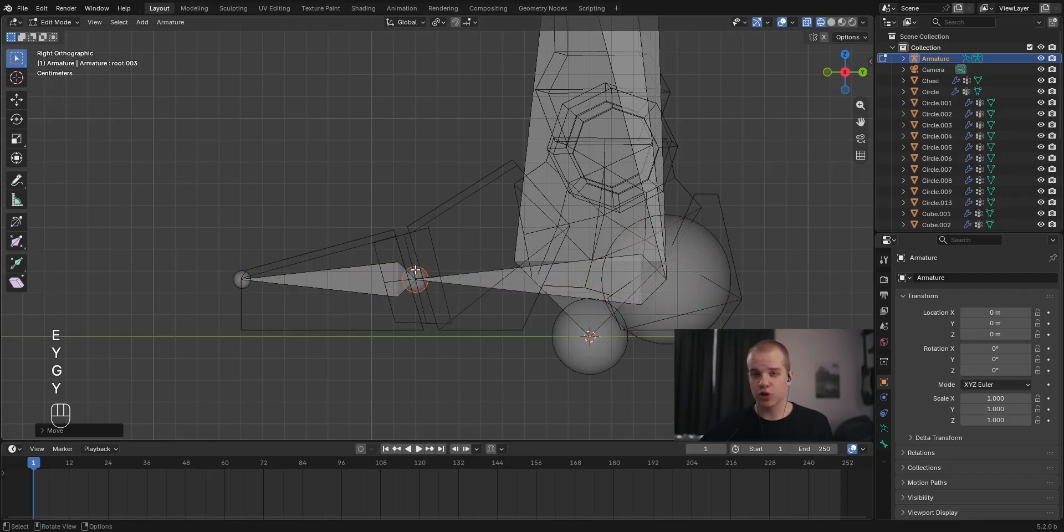
Move the lower leg bone's end from the heel back up to the centre of the ankle joint.
scroll(524, 220, "down", 4)
middle_click_drag(409, 172, 461, 202)
key("grave")
left_click(621, 249)
key("a")
scroll(631, 258, "up", 3)
key("alt+a")
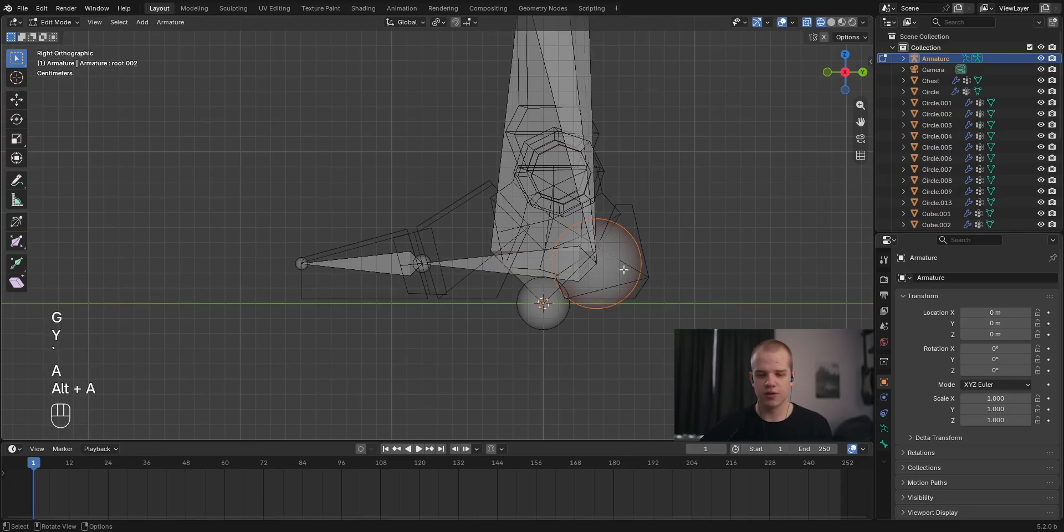
scroll(567, 206, "down", 4)
scroll(568, 207, "up", 4)
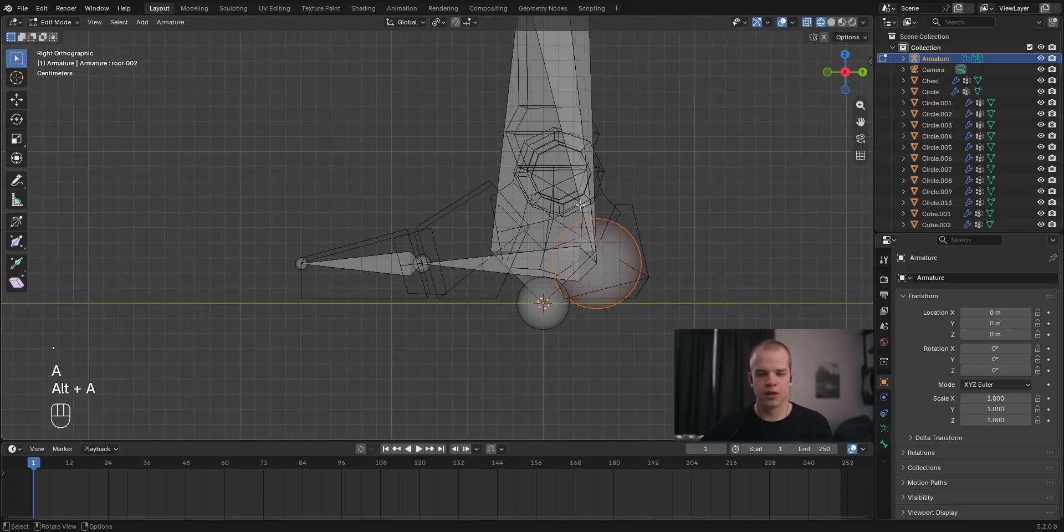
middle_click_drag(672, 287, 642, 355, "shift")
key("g")
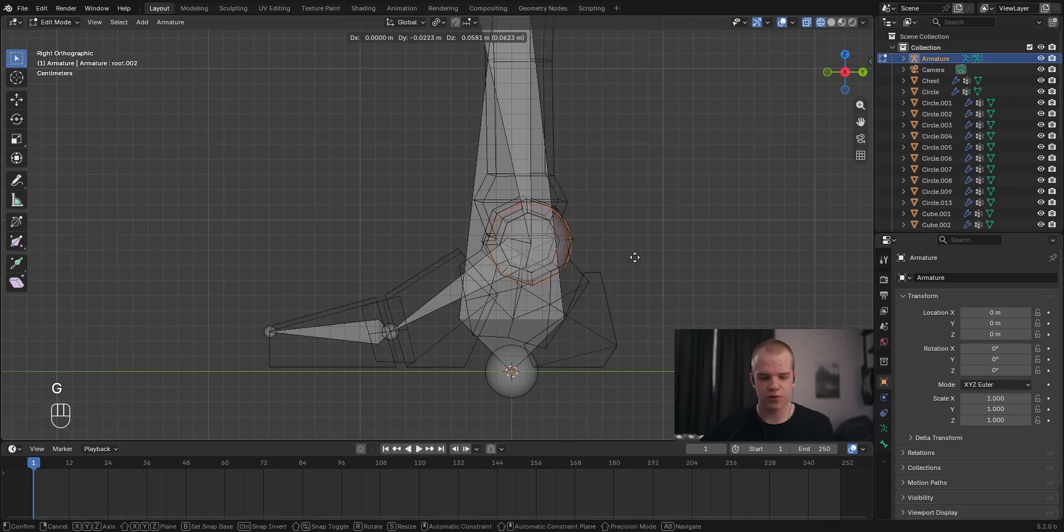
left_click(633, 257)
Adjust the toe bone along Y and lower it slightly along Z to fit the toe mesh.
key("a")
scroll(634, 257, "down", 2)
middle_click_drag(500, 267, 533, 317)
key("grave")
left_click_drag(250, 386, 417, 270)
key("g")
key("y")
key("g")
key("z")
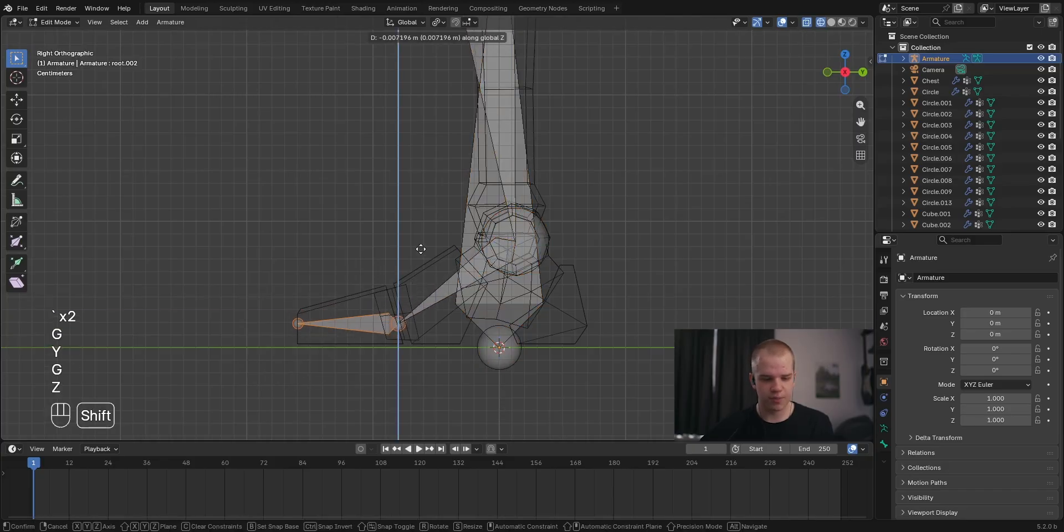
left_click(422, 247)
Select all bones and show their axes in the armature's viewport display settings.
key("a")
middle_click_drag(574, 292, 583, 317)
key("grave")
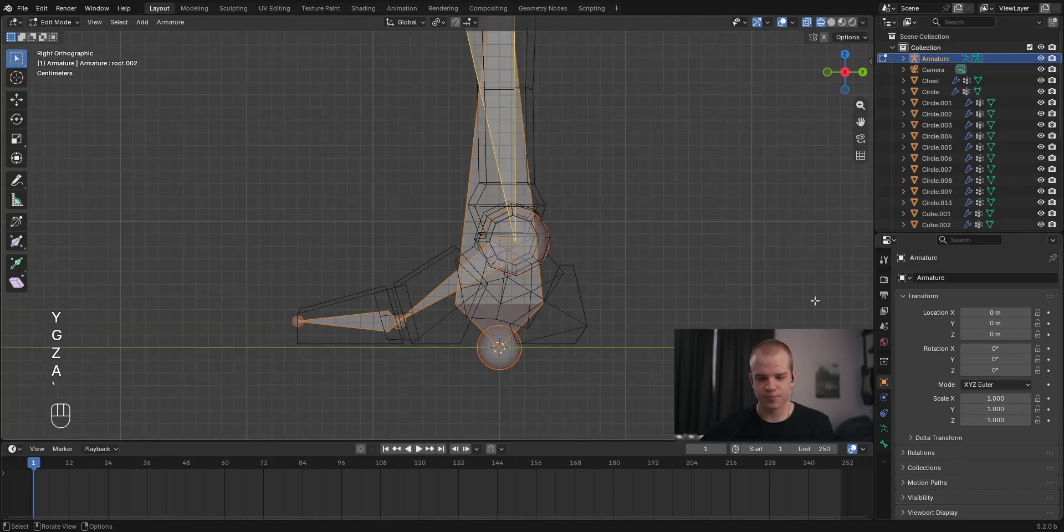
left_click(882, 430)
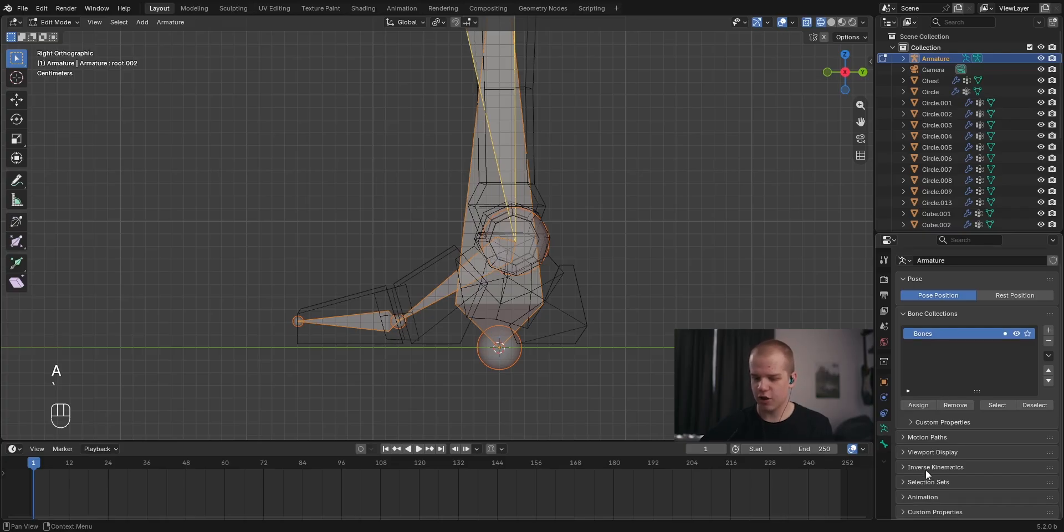
left_click_drag(933, 231, 936, 130)
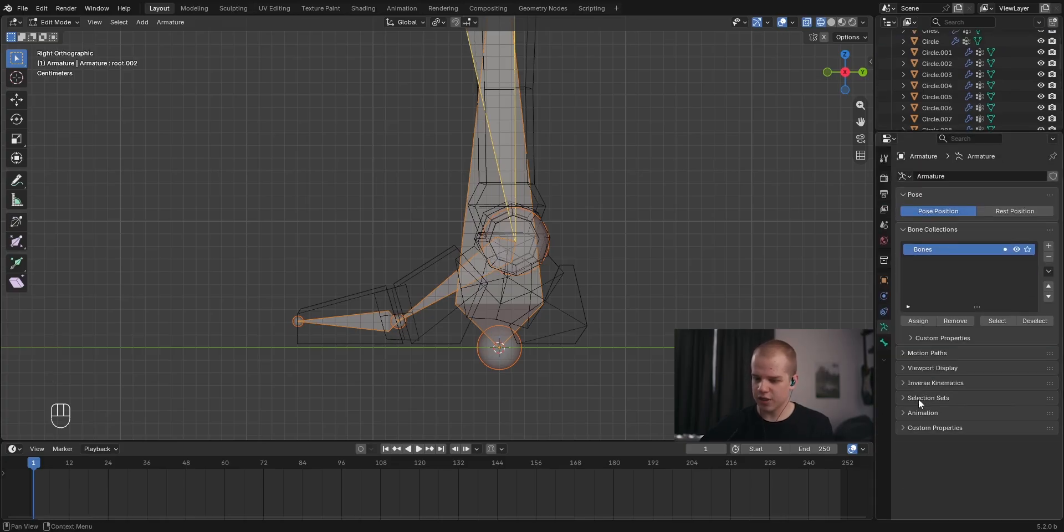
left_click(933, 368)
left_click(963, 437)
Recalculate the roll of all bones to the Global +X Axis.
middle_click_drag(488, 188, 572, 223)
scroll(572, 223, "down", 4)
scroll(405, 178, "up", 2)
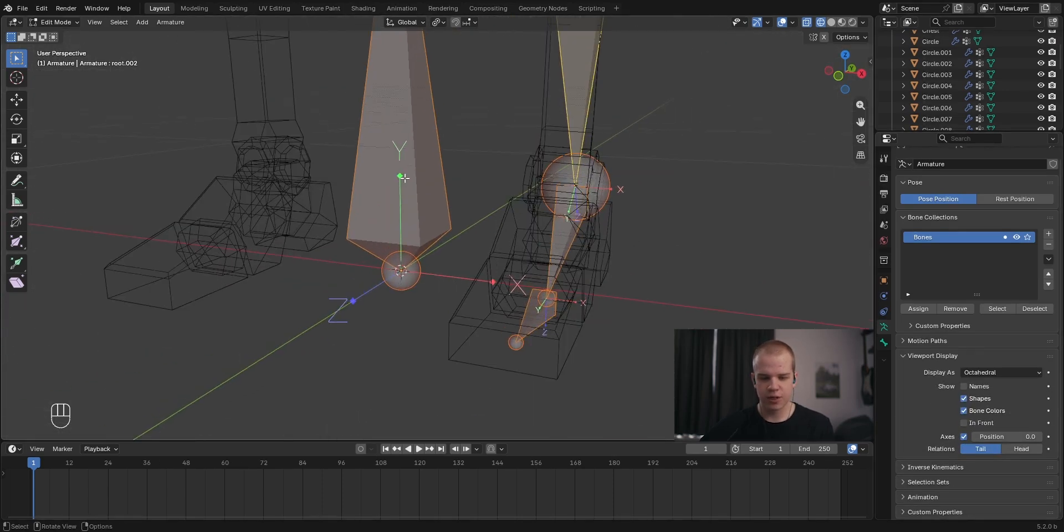
left_click(160, 22)
mouse_move(220, 67)
mouse_move(360, 71)
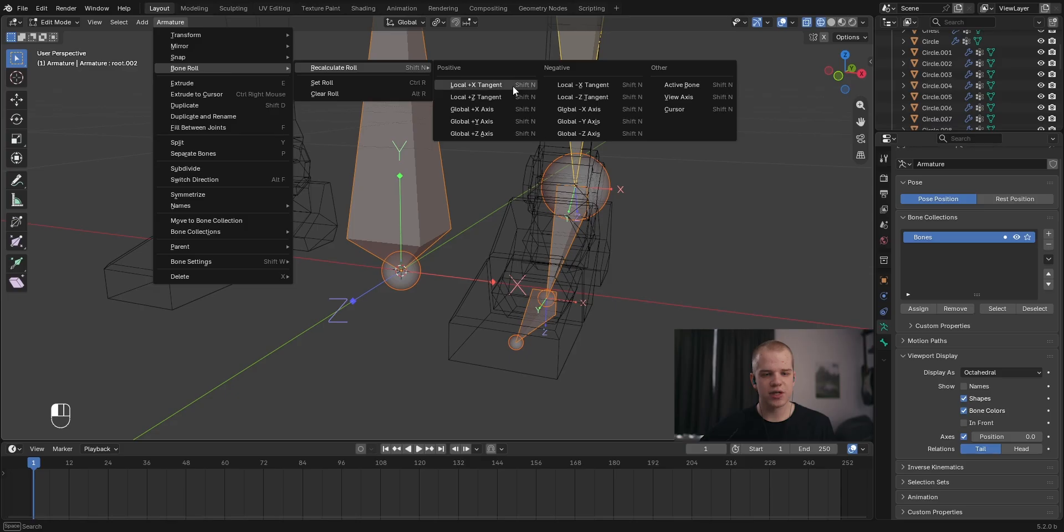
left_click(507, 109)
middle_click_drag(722, 280, 727, 309)
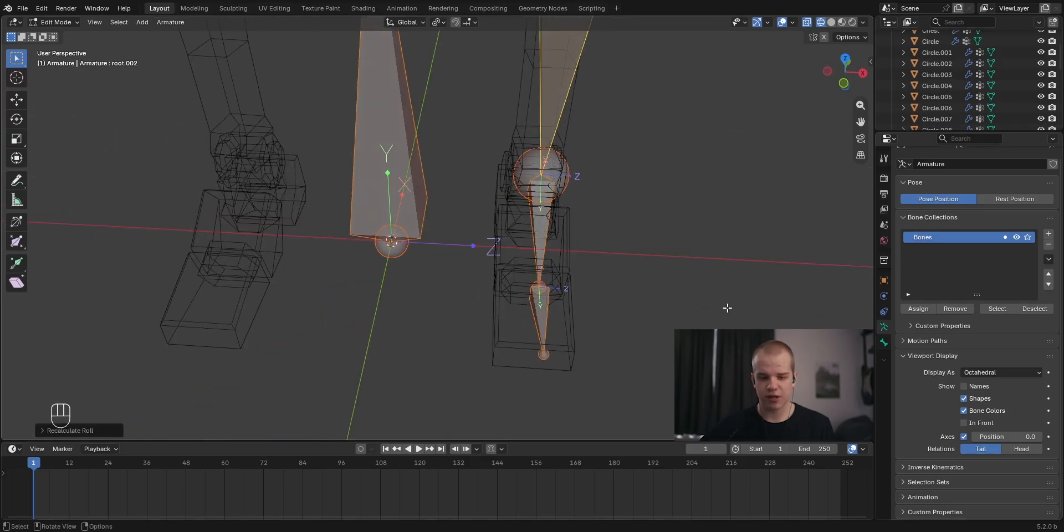
Examine the axis orientation of the toe, foot and lower leg bones around the ankle.
key("alt+a")
left_click(546, 324)
middle_click_drag(624, 299, 484, 318)
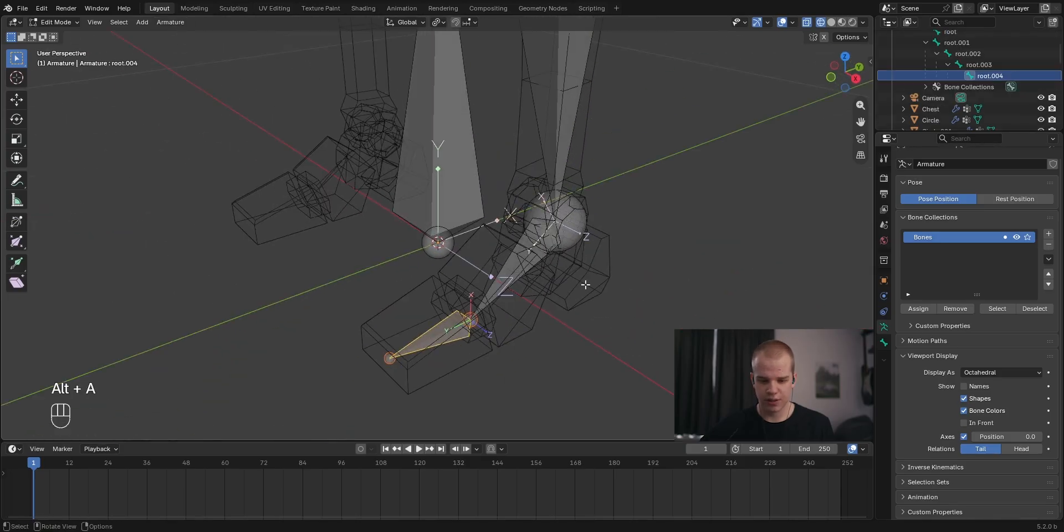
left_click(531, 247)
middle_click_drag(531, 247, 447, 225)
scroll(446, 226, "down", 4)
key("grave")
left_click(575, 263)
middle_click_drag(426, 308, 536, 256, "shift")
scroll(536, 256, "up", 4)
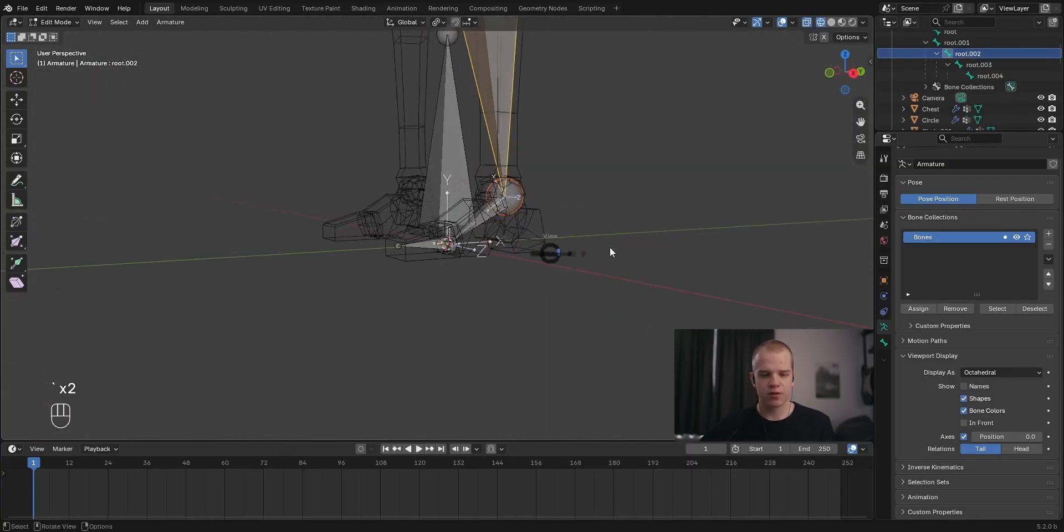
Extrude an IK target bone backwards along Y from the lower leg bone's end at the ankle.
key("grave")
left_click(595, 252)
key("alt+a")
middle_click_drag(548, 192, 654, 306, "shift")
scroll(653, 307, "down", 2)
key("grave")
left_click(395, 235)
key("e")
key("y")
left_click(546, 232)
Clear the parent of the new bone behind the ankle.
middle_click_drag(546, 232, 535, 156)
key("grave")
left_click(529, 239)
key("alt+p")
left_click(548, 265)
Switch to Pose Mode and add an IK constraint to the lower leg bone targeting the bone behind the ankle.
key("ctrl+Tab")
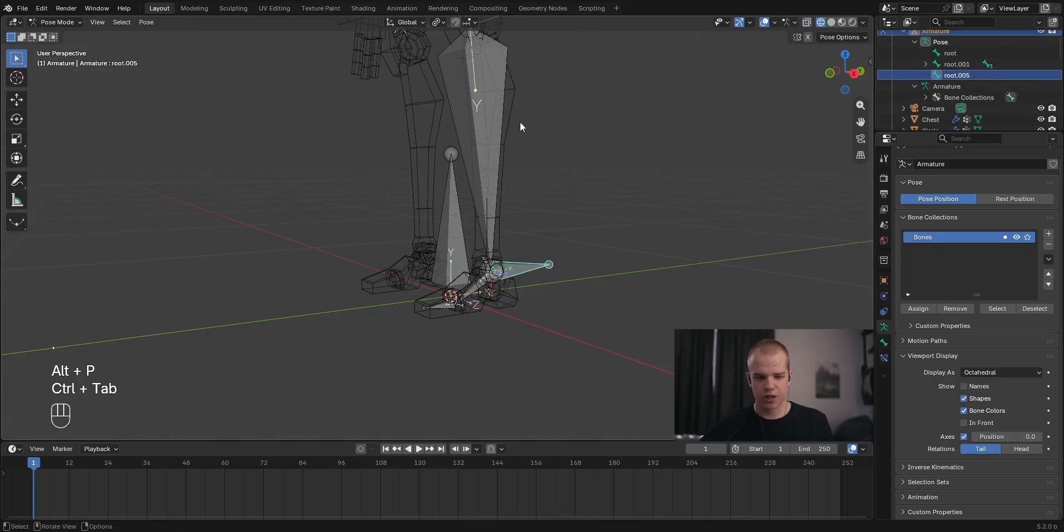
left_click(487, 125, "shift")
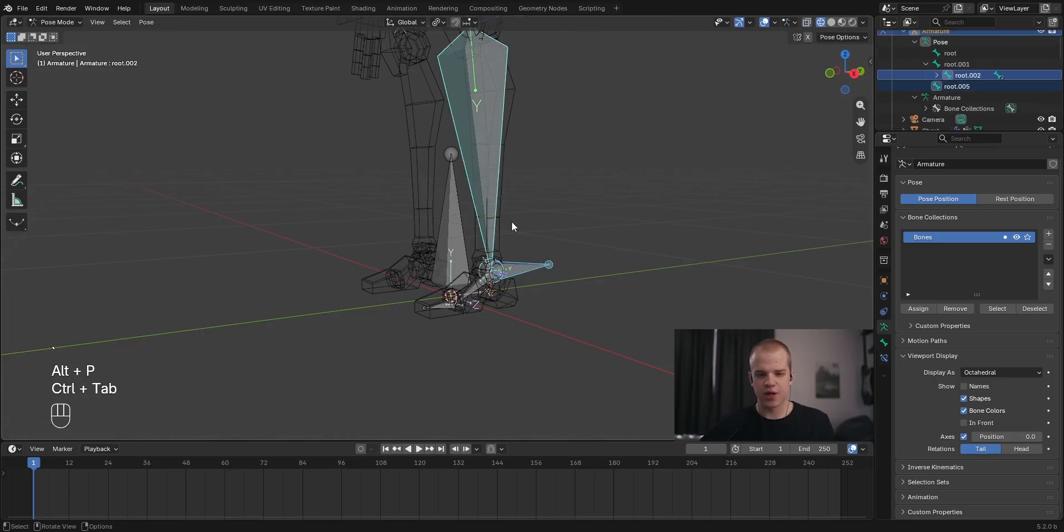
key("shift+i")
left_click(576, 261)
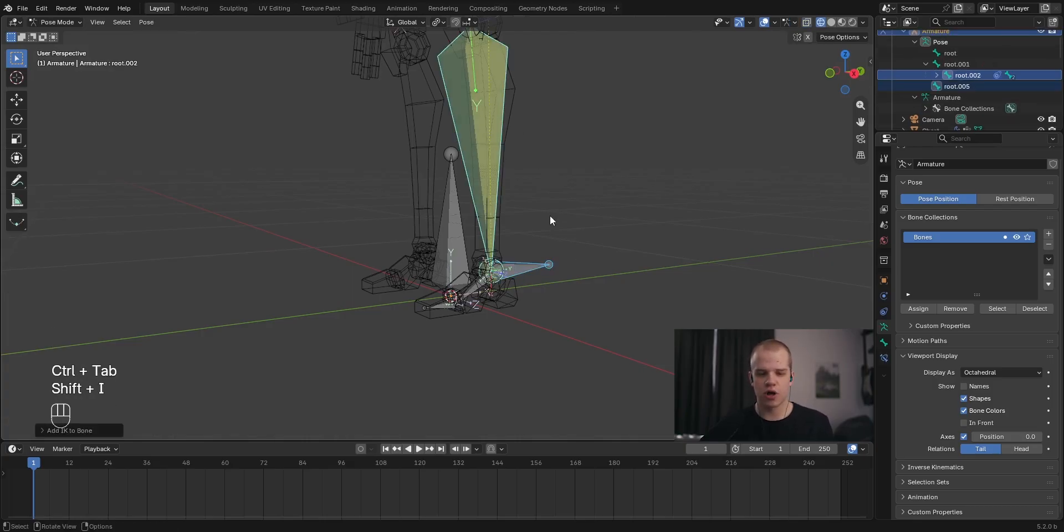
Test the leg's IK by moving the target bone behind the ankle, then cancel the move.
left_click(501, 165)
middle_click_drag(495, 112, 549, 325, "shift")
scroll(548, 324, "down", 2)
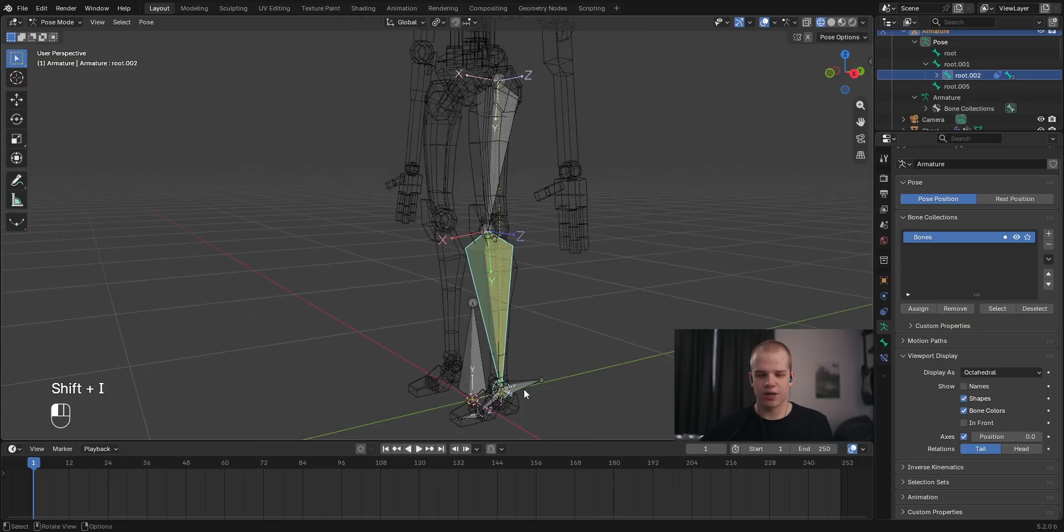
key("h")
key("ctrl+z")
key("g")
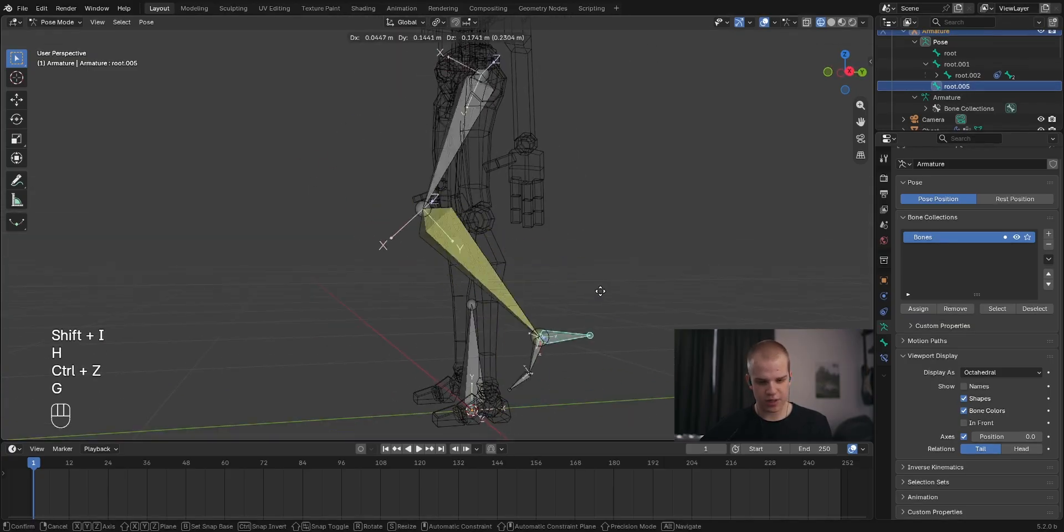
right_click(492, 308)
Hide the bone axes in the armature's viewport display settings.
key("grave")
middle_click_drag(619, 269, 582, 167, "shift")
scroll(563, 221, "up", 4)
middle_click_drag(532, 222, 580, 330)
scroll(591, 256, "down", 4)
scroll(580, 330, "up", 4)
key("grave")
left_click(639, 327)
middle_click_drag(525, 286, 572, 290)
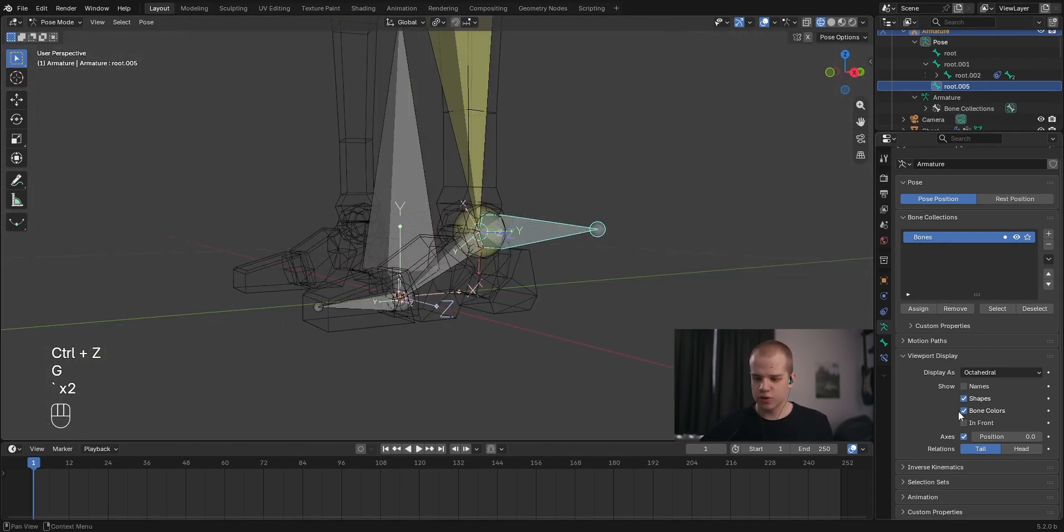
left_click(965, 437)
Disable Inherit Rotation for the foot bone between the ankle and the toe joint.
middle_click_drag(488, 282, 507, 285)
scroll(507, 285, "up", 4)
left_click(574, 333)
scroll(483, 261, "down", 4)
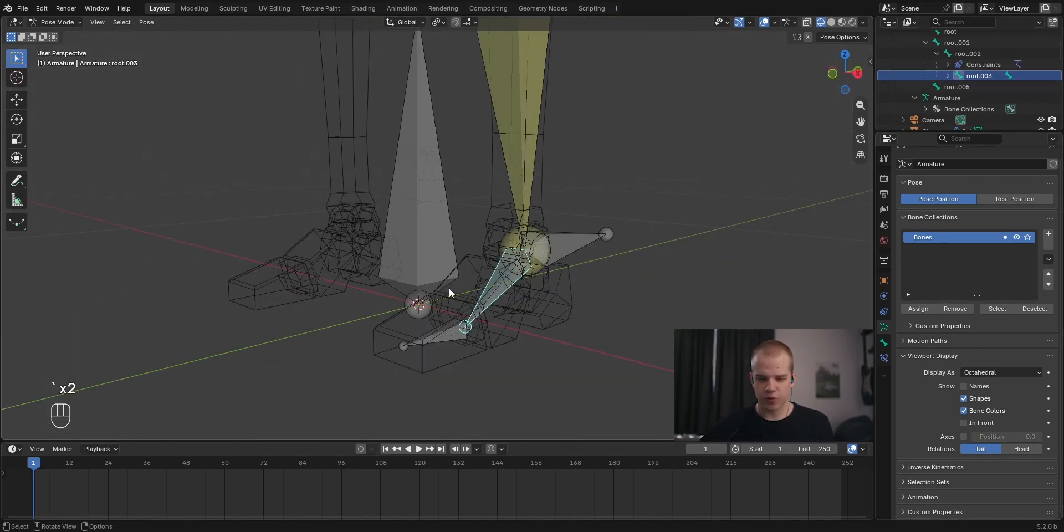
left_click(884, 342)
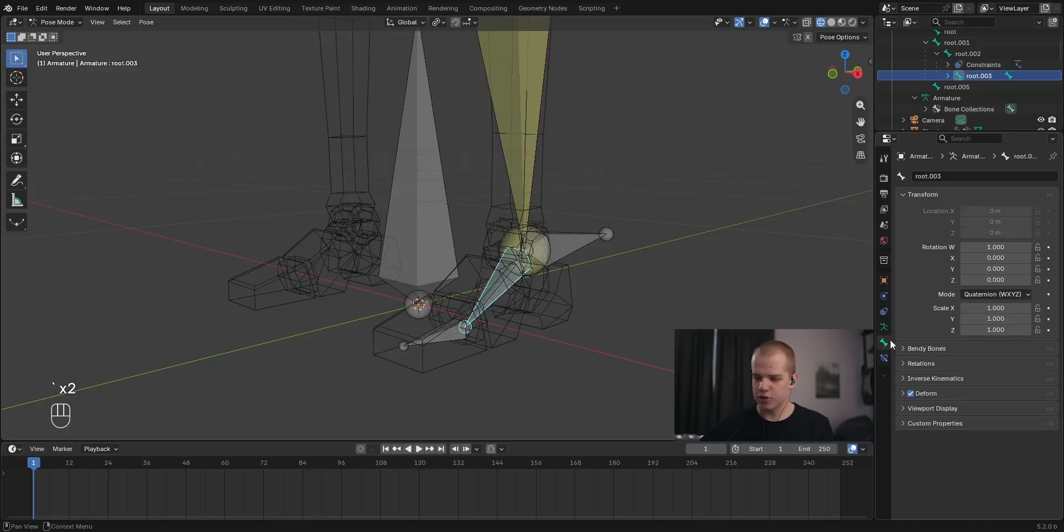
left_click(955, 367)
scroll(989, 387, "down", 2)
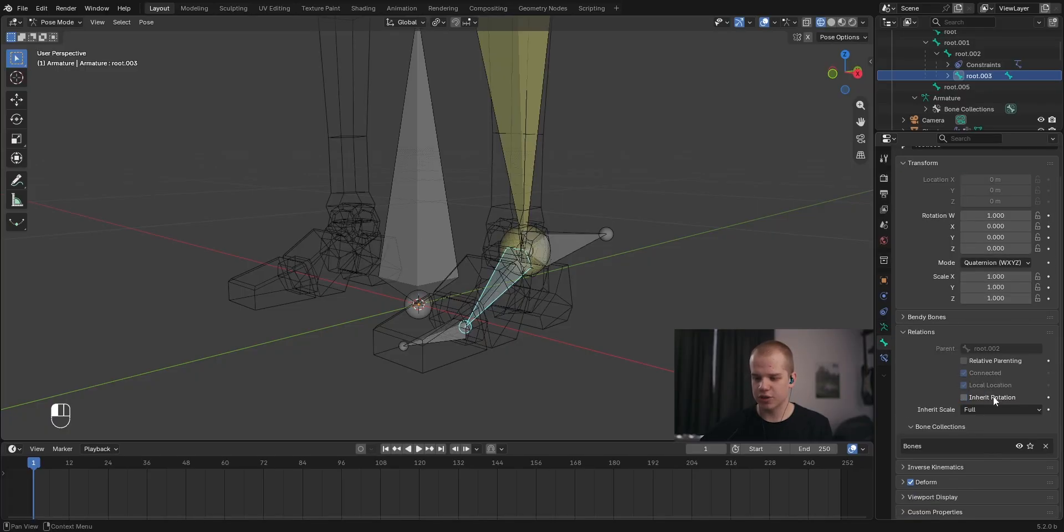
Test the foot's behaviour in the right view by moving the ankle IK bone forward, up and then backward.
key("grave")
scroll(609, 311, "up", 5)
left_click(443, 220)
middle_click_drag(442, 225, 668, 296, "shift")
key("g")
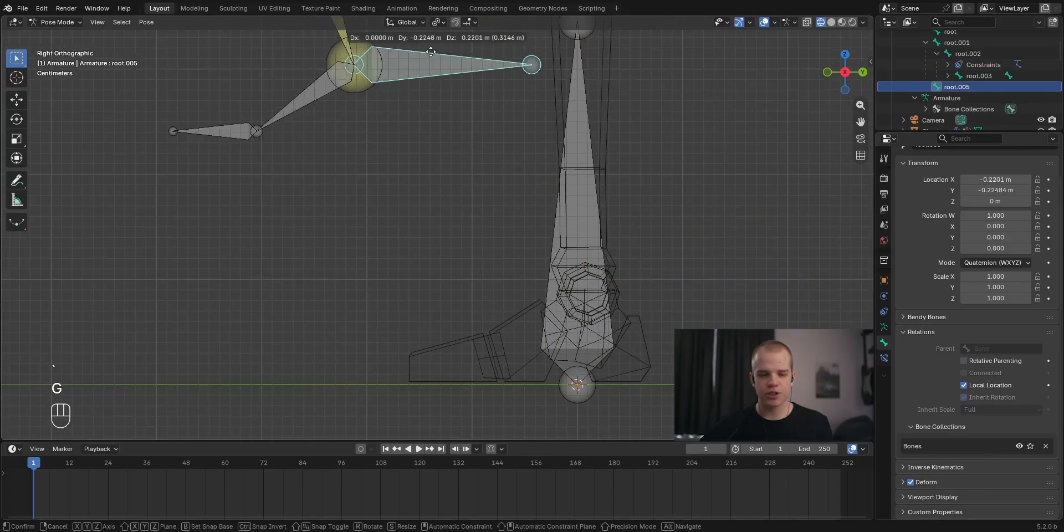
left_click(311, 84)
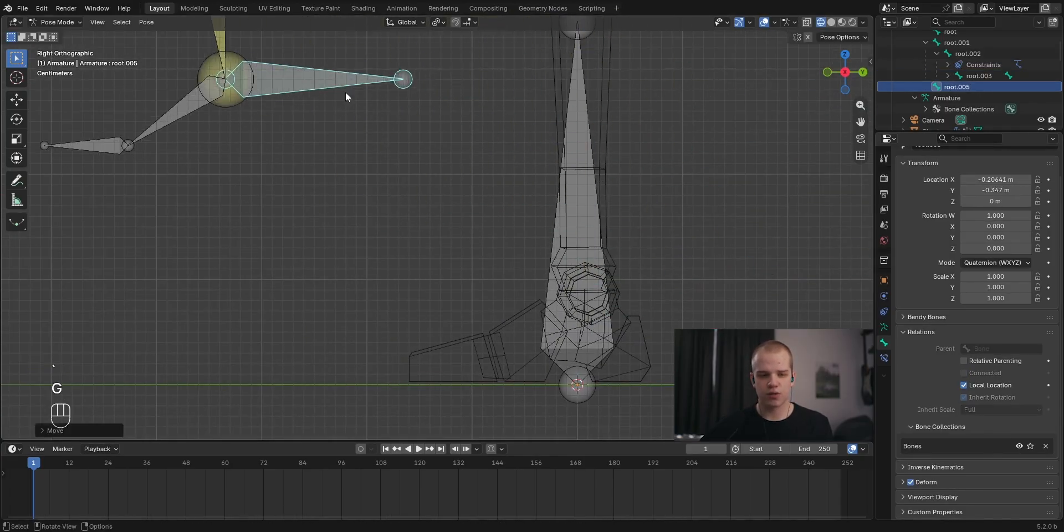
scroll(429, 167, "down", 2)
middle_click_drag(430, 167, 537, 271, "shift")
key("g")
right_click(655, 240)
middle_click_drag(701, 282, 561, 142, "shift")
key("g")
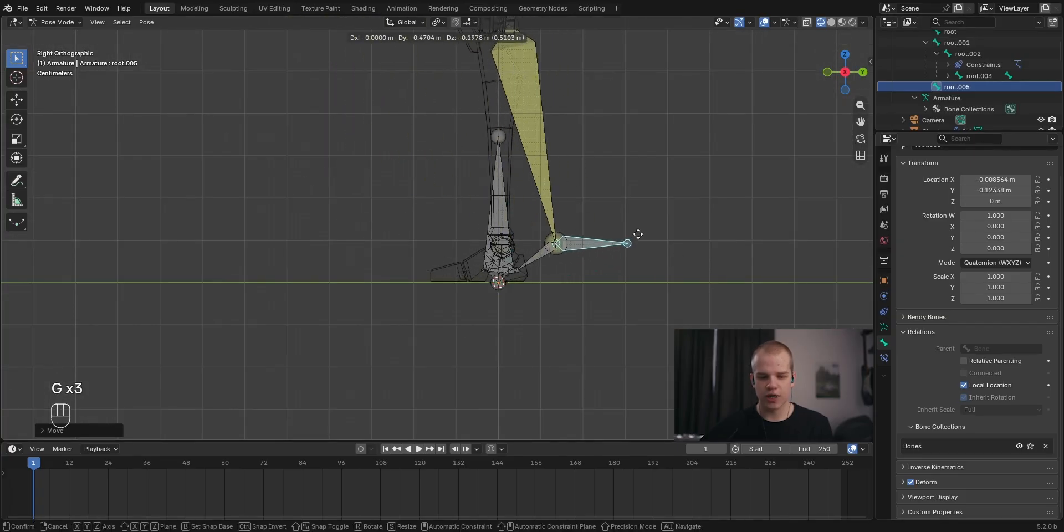
left_click(706, 231)
Rotate the foot bone downward and bend the toe bone to try a push-off pose.
left_click(596, 252)
key("r")
left_click(726, 208)
left_click(602, 287)
key("r")
left_click(713, 321)
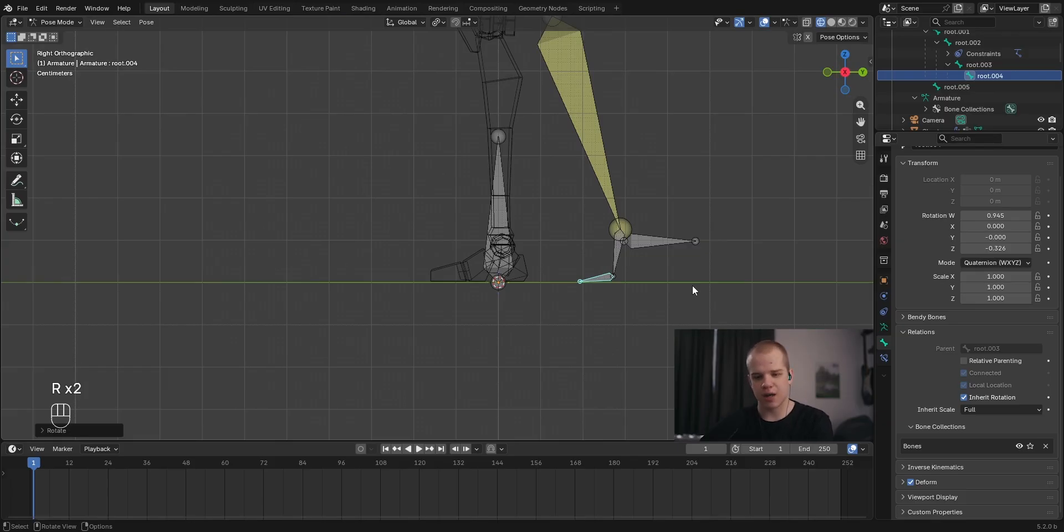
Clear the location and rotation of all bones to restore the rest pose.
scroll(721, 275, "up", 3)
scroll(723, 250, "down", 2)
key("a")
key("alt+g")
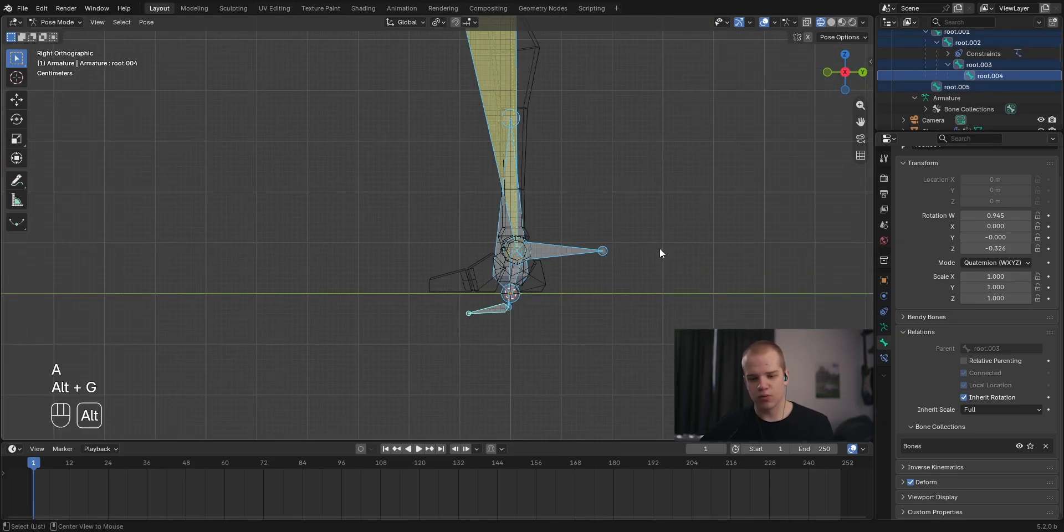
key("alt+r")
scroll(372, 250, "up", 6)
middle_click_drag(588, 303, 478, 236, "shift")
key("alt+a")
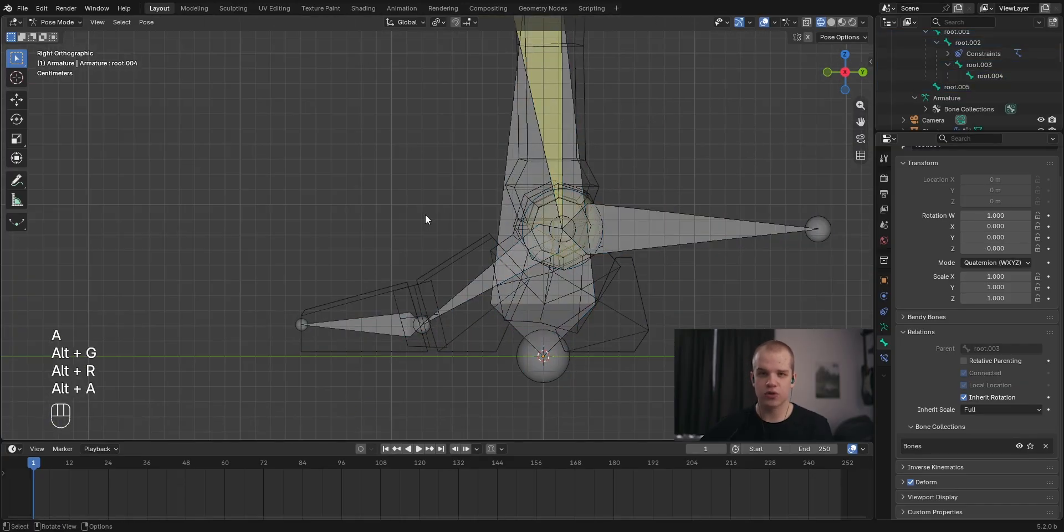
scroll(456, 228, "down", 1)
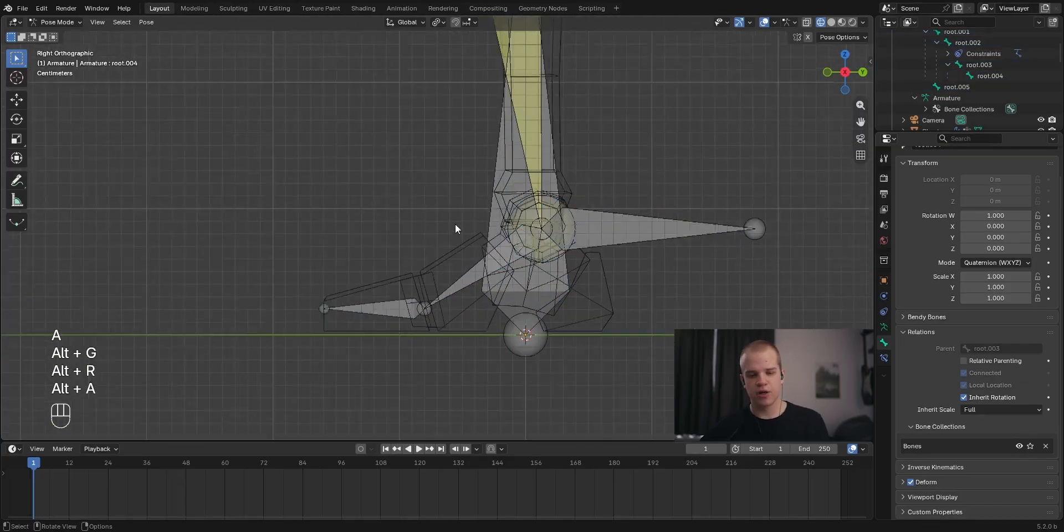
Draw annotation strokes along the foot bones from ankle to toe tip, plus a line back to a loop at the heel.
middle_click_drag(560, 239, 665, 280)
key("grave")
middle_click_drag(591, 272, 602, 230, "shift")
scroll(585, 195, "up", 2)
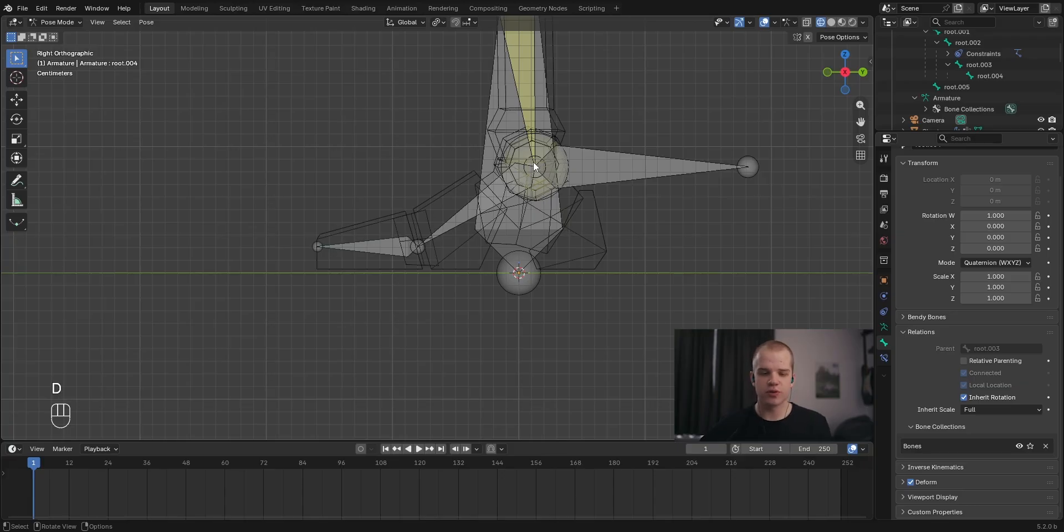
left_click_drag(420, 241, 302, 242)
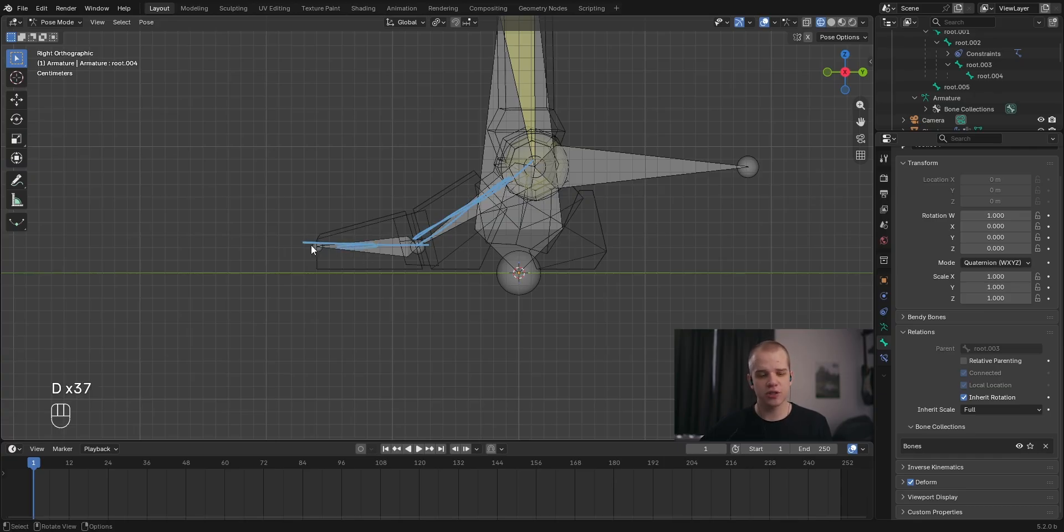
left_click_drag(315, 248, 599, 255)
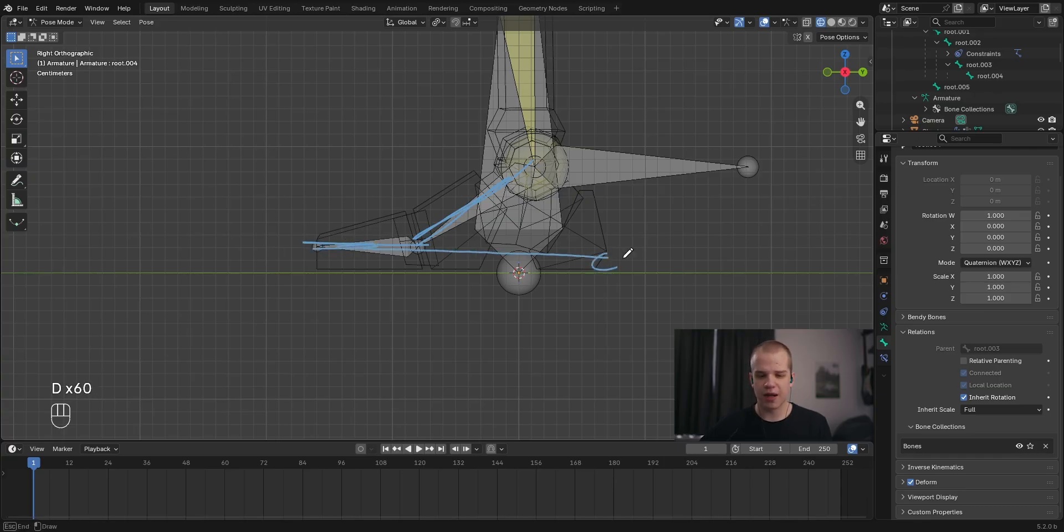
Draw curved annotation arcs behind and below the heel to illustrate the foot's swing.
middle_click_drag(639, 247, 636, 280, "shift")
key("d")
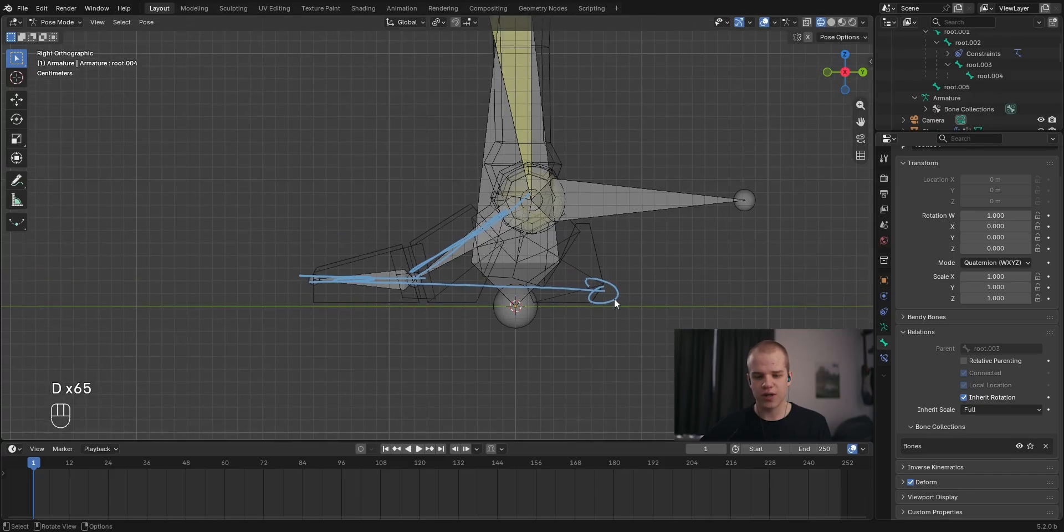
mouse_move(673, 303)
left_mouse_down()
mouse_move(674, 218)
mouse_move(649, 209)
left_mouse_up()
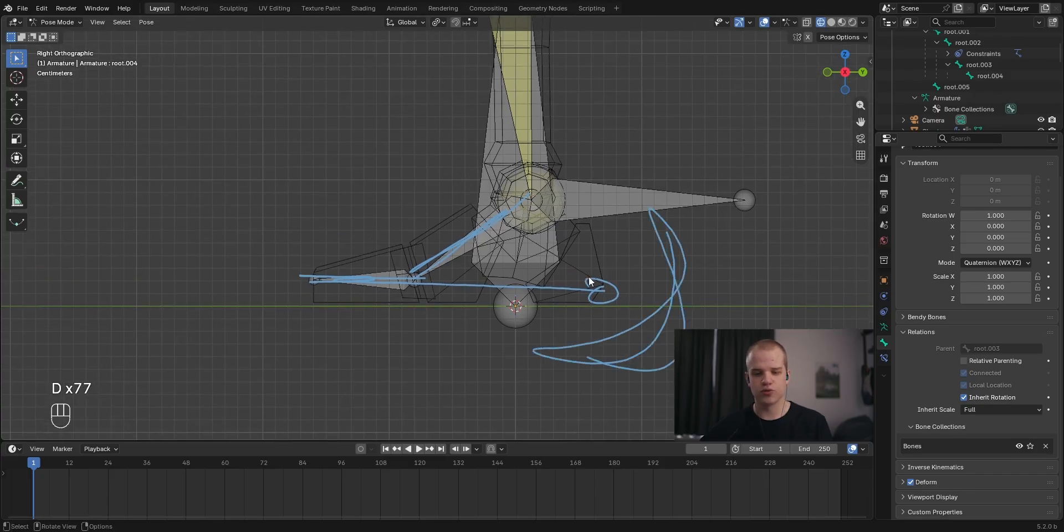
Sketch temporary annotation strokes around the heel and toes and undo them.
mouse_move(585, 297)
left_mouse_down()
mouse_move(353, 127)
mouse_move(630, 335)
left_mouse_up()
key("ctrl+z")
key("d")
mouse_move(289, 262)
left_mouse_down()
mouse_move(334, 281)
mouse_move(366, 257)
mouse_move(464, 104)
left_mouse_up()
key("ctrl+z")
key("d")
key("ctrl+z")
key("d")
key("ctrl+z")
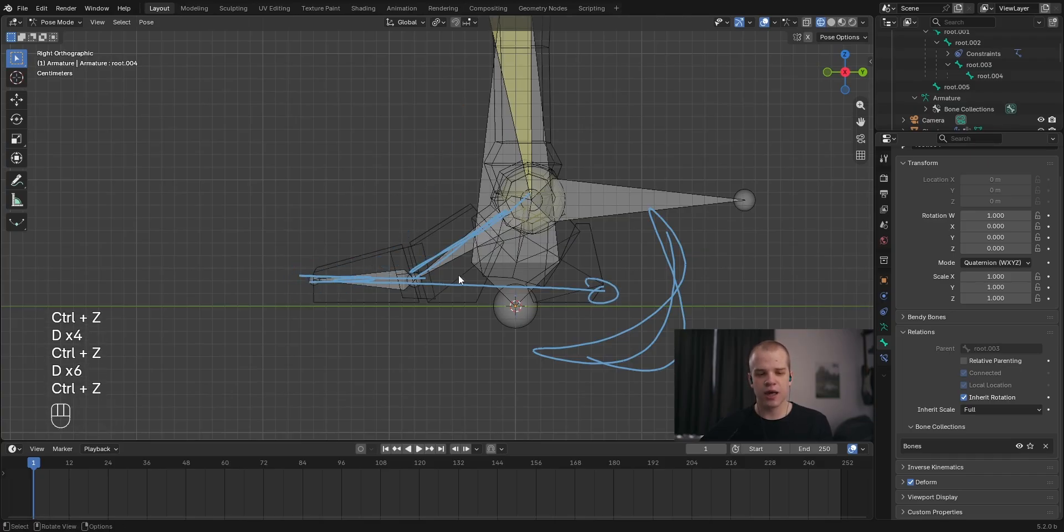
key("d")
left_click_drag(394, 284, 434, 299)
key("ctrl+z")
Remove the annotation strokes around the foot from the viewport.
key("n")
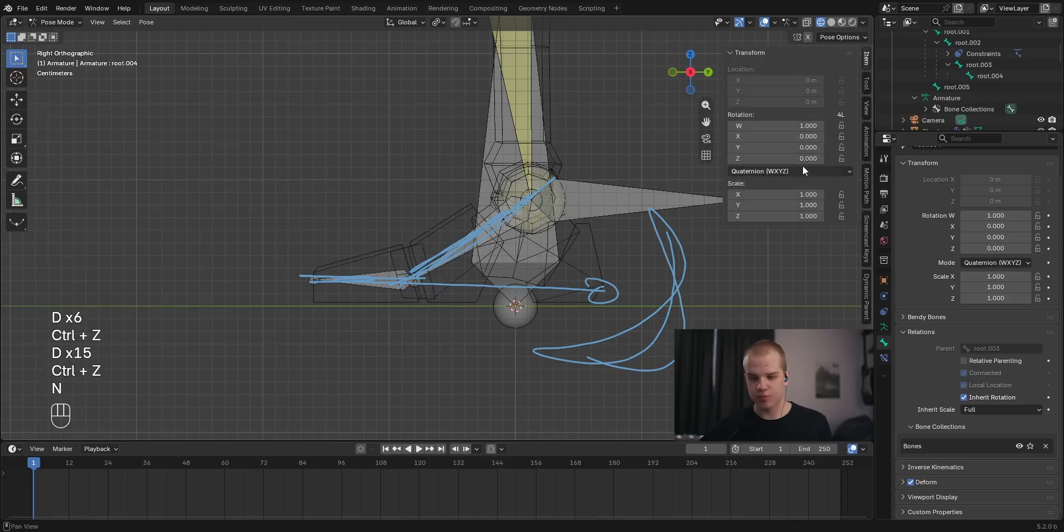
left_click(866, 108)
key("n")
Inspect the bone and armature properties for the foot bone and the IK control bone behind the ankle.
mouse_move(444, 204)
middle_mouse_down()
mouse_move(489, 214)
mouse_move(525, 240)
mouse_move(550, 306)
middle_mouse_up()
left_click(550, 305)
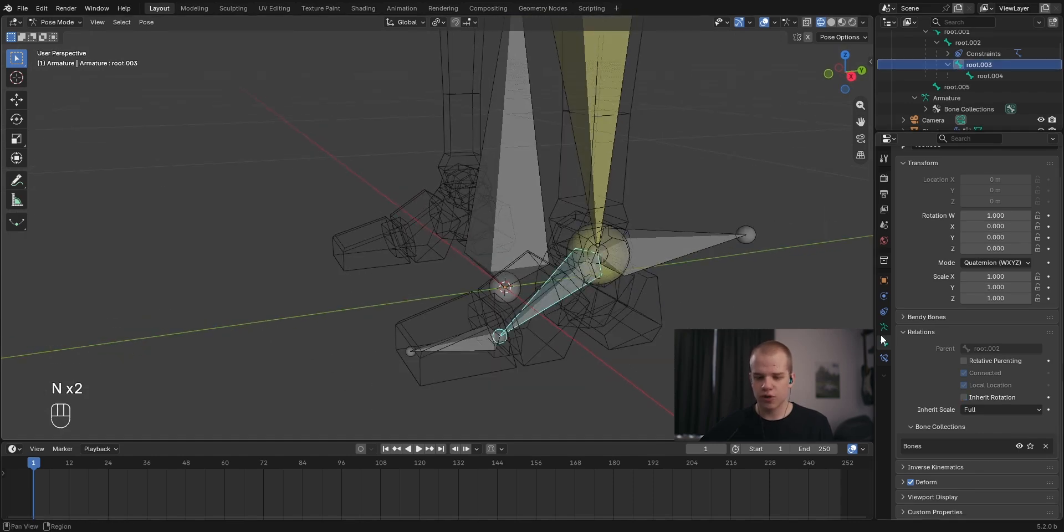
left_click(883, 326)
scroll(590, 250, "down", 3)
middle_click_drag(589, 251, 543, 287, "shift")
left_click(557, 263)
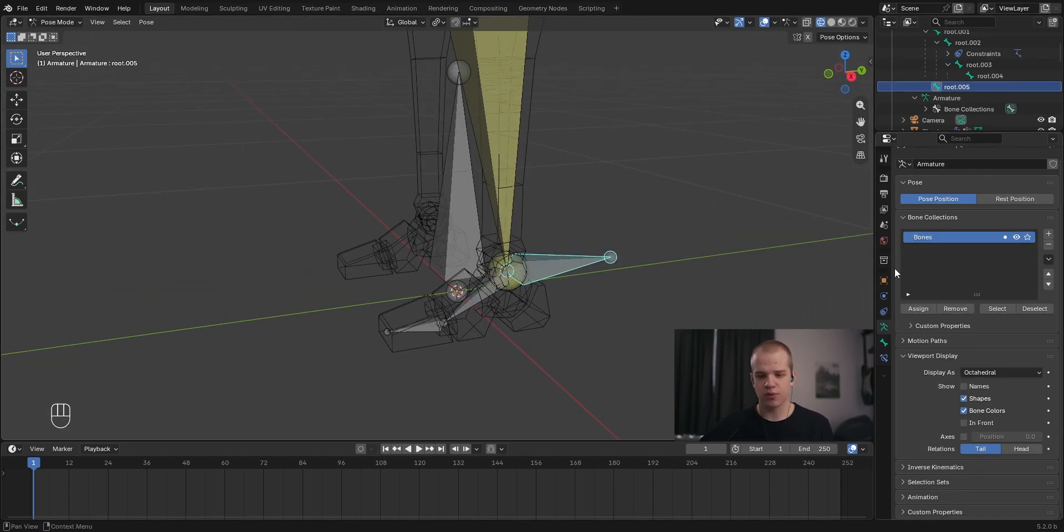
left_click(883, 342)
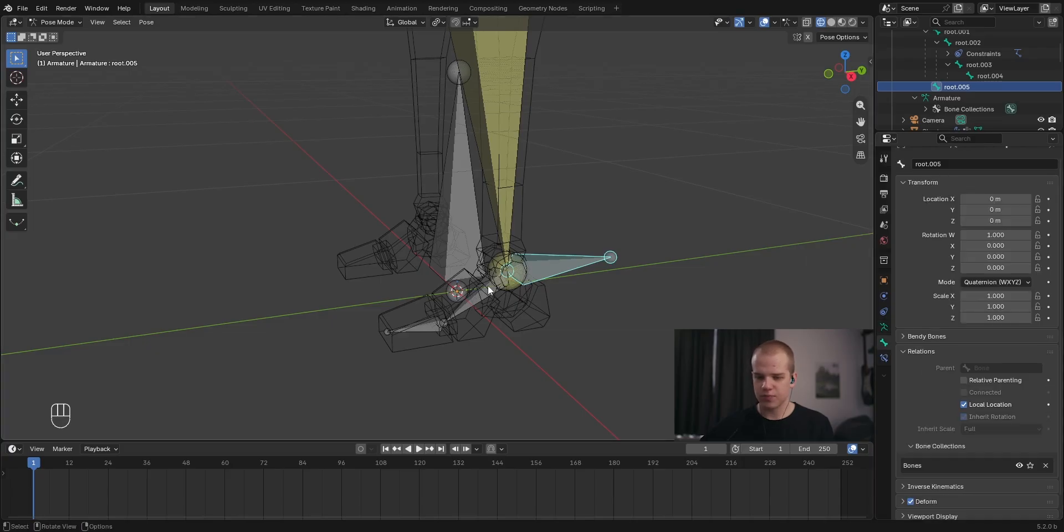
left_click(439, 315)
scroll(507, 295, "down", 3)
middle_click_drag(507, 295, 539, 261)
Select all bones and rename their existing bone collection to Def.
key("a")
left_click(883, 327)
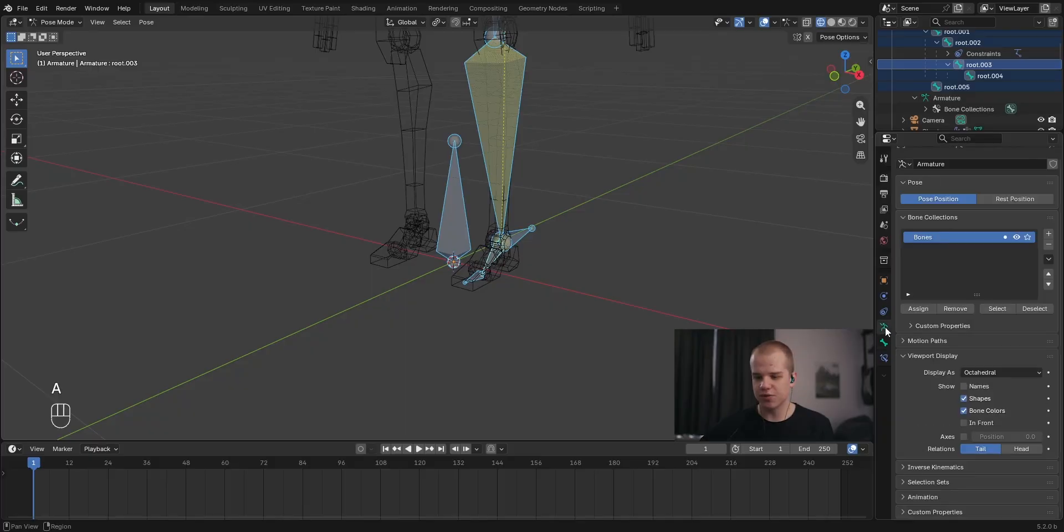
double_click(944, 234)
type("Def")
key("Return")
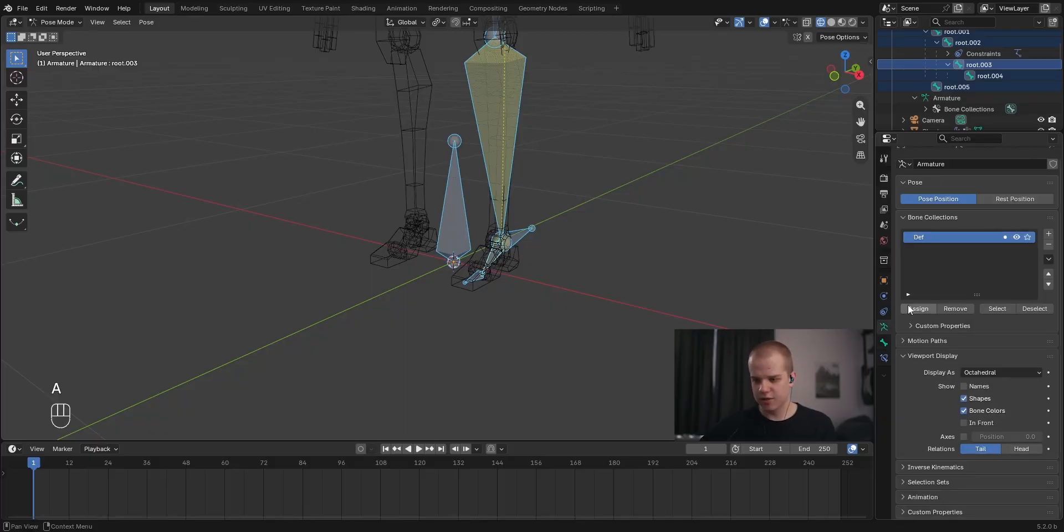
Move the root bone and the IK control bone behind the ankle into a new bone collection named Ctrls.
left_click(448, 204, "shift")
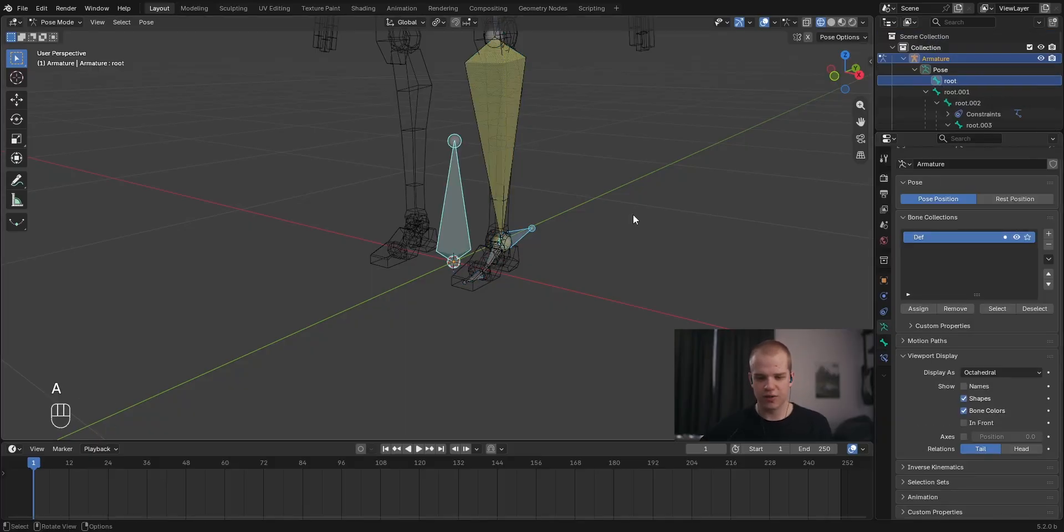
key("m")
left_click(633, 214)
type("Ctrls")
key("Return")
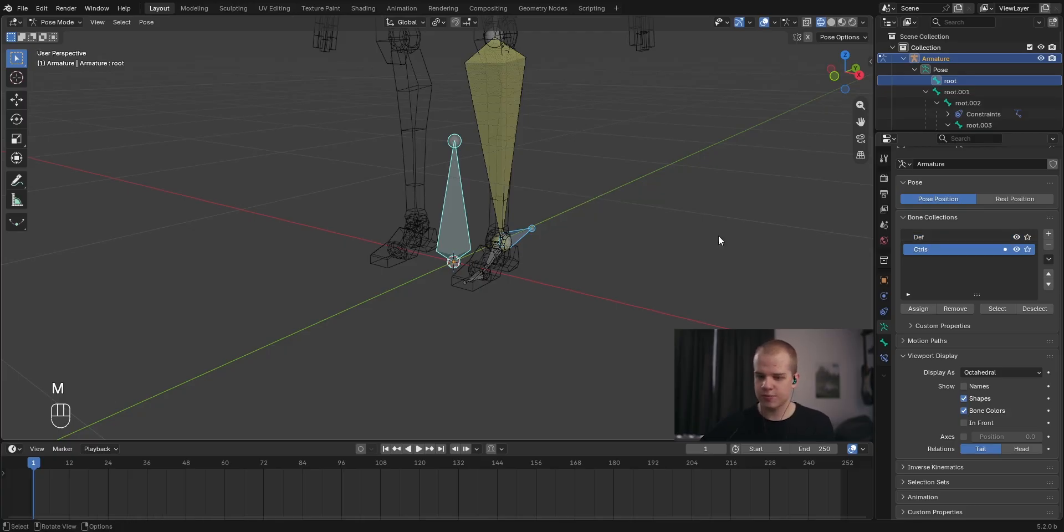
Check which bones belong to Def and Ctrls by selecting leg bones and toggling the Ctrls collection's visibility.
key("alt+a")
left_click(495, 111)
left_click(969, 236)
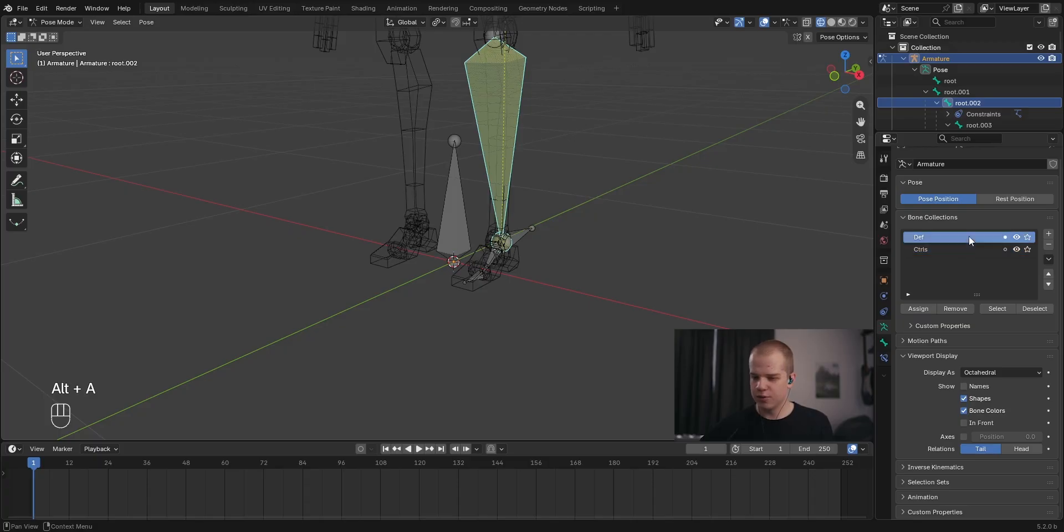
left_click(1017, 248)
left_click(1017, 249)
middle_click_drag(532, 225, 600, 265)
key("grave")
key("alt+a")
key("a")
key("alt+a")
left_click(529, 261)
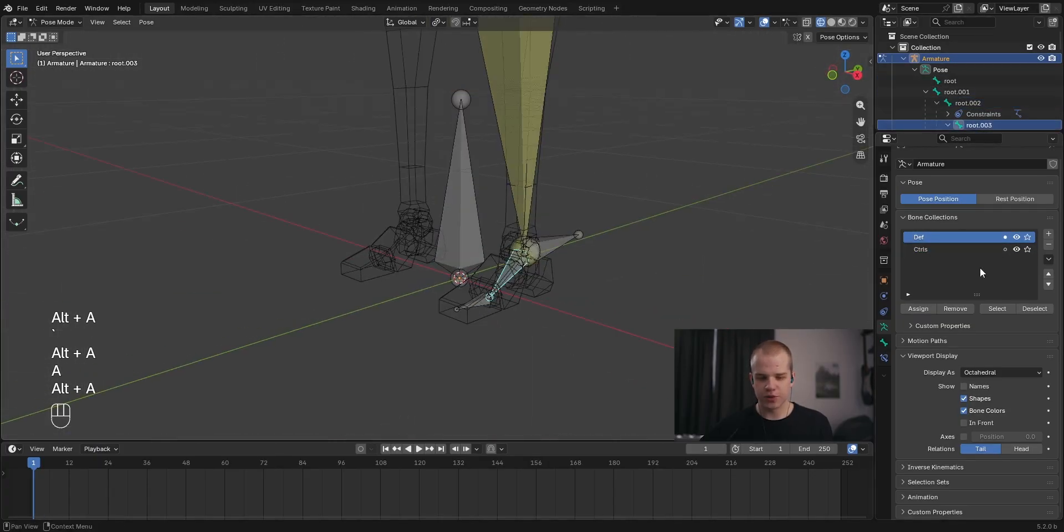
Add a bone collection named Foot Roll and place it below Ctrls in the collection order.
left_click(1049, 233)
double_click(938, 250)
key("BackSpace")
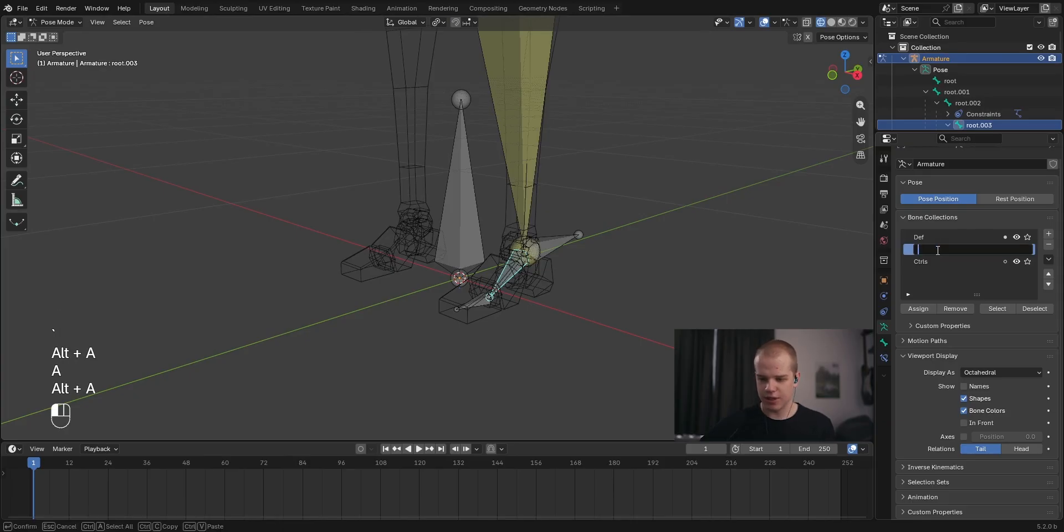
type("Foot ")
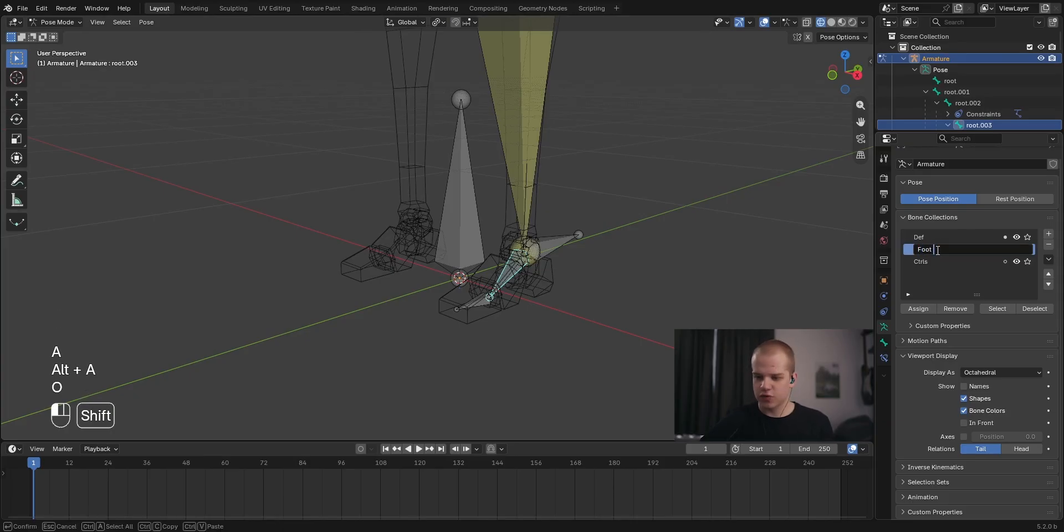
type("Roll")
key("Return")
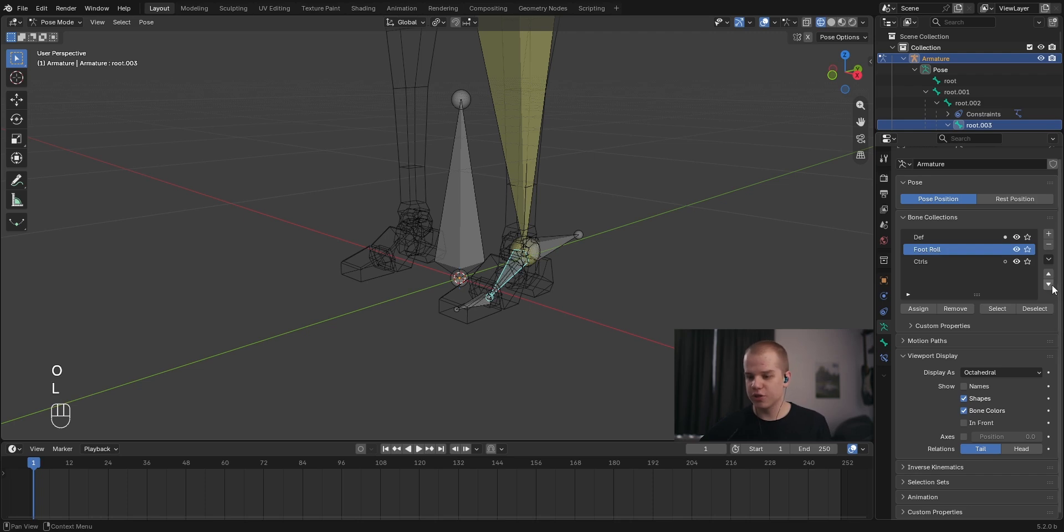
left_click(1049, 284)
left_click(931, 273)
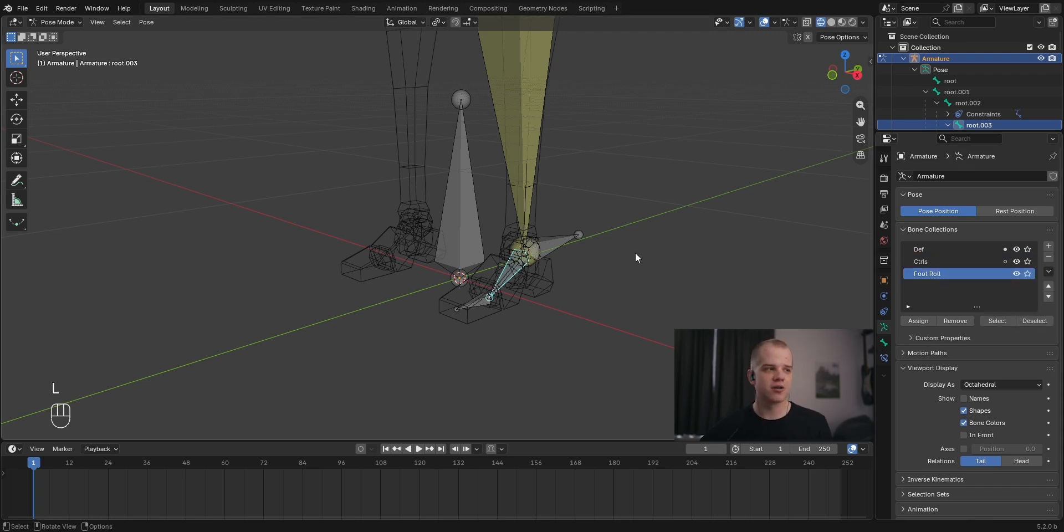
In Edit Mode, duplicate the foot and toe bones in place and move the copies into the Foot Roll collection.
key("grave")
key("Tab")
middle_click_drag(606, 265, 449, 282)
key("grave")
scroll(506, 275, "up", 3)
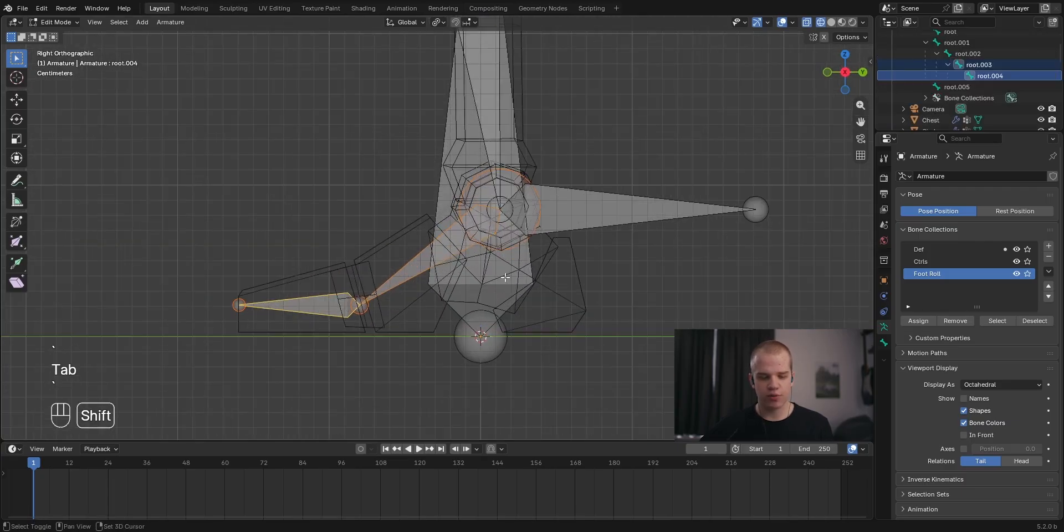
left_click(414, 272, "shift")
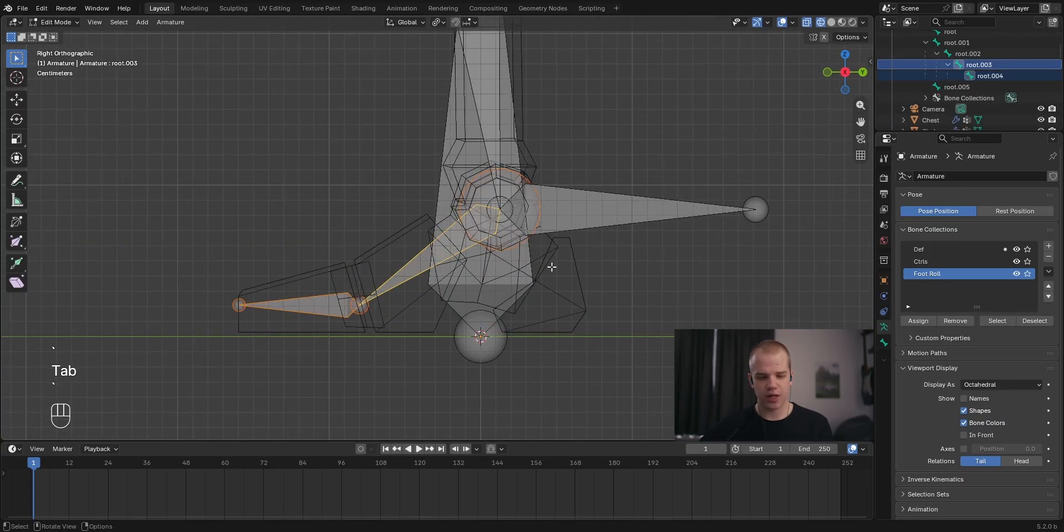
key("shift+d")
right_click(471, 224)
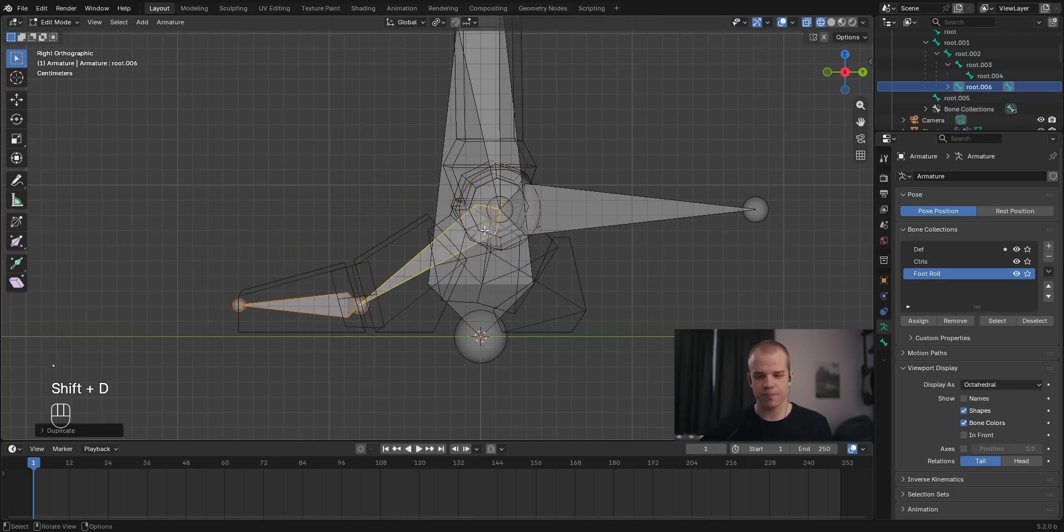
key("m")
left_click(493, 267)
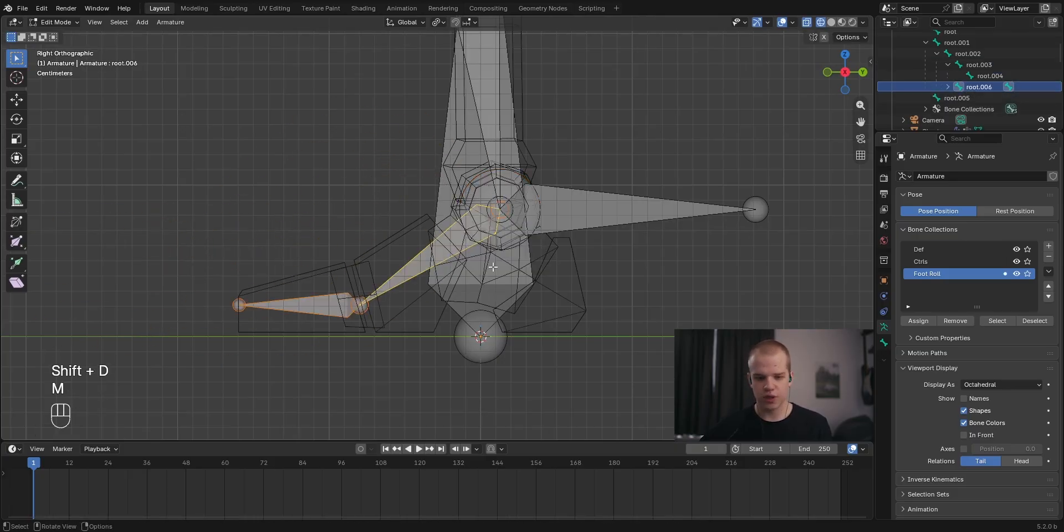
Hide the Ctrls and Def collections and select the two duplicated foot bones in Foot Roll.
left_click(1017, 261)
left_click(1017, 249)
key("alt+a")
left_click(387, 268)
left_click(317, 297, "shift")
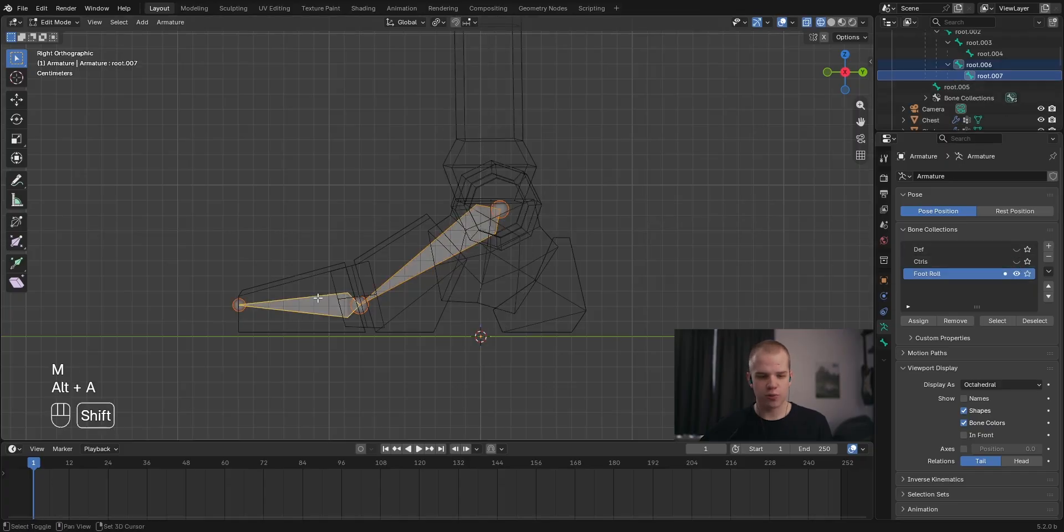
Extrude a new bone from the toe tip along the Y axis back to the heel.
left_click(240, 307)
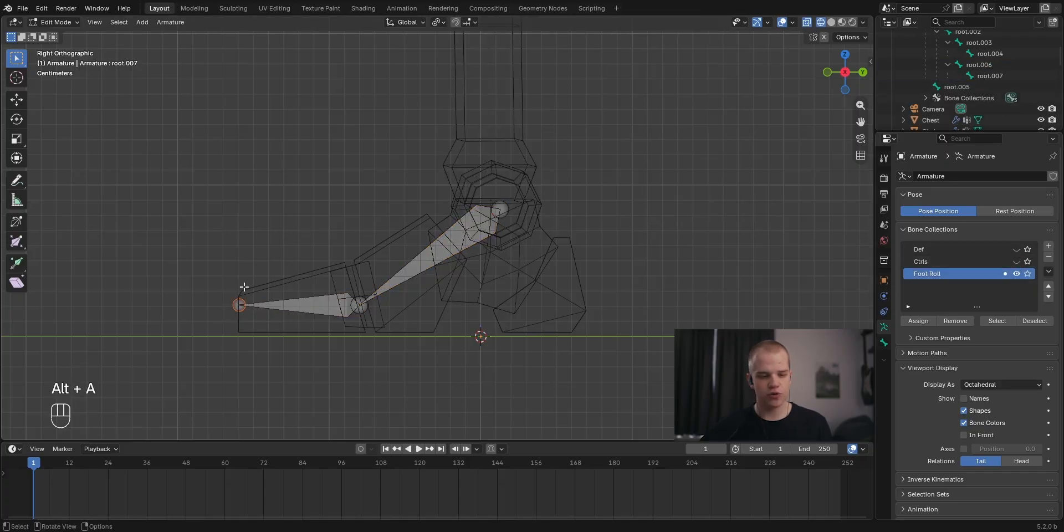
middle_click_drag(308, 315, 310, 299, "shift")
key("e")
key("y")
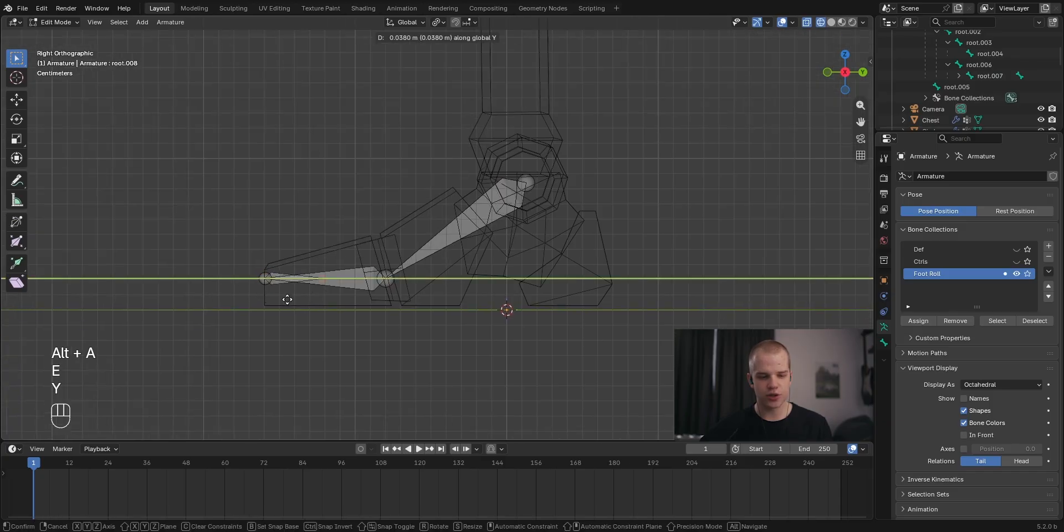
left_click(565, 309)
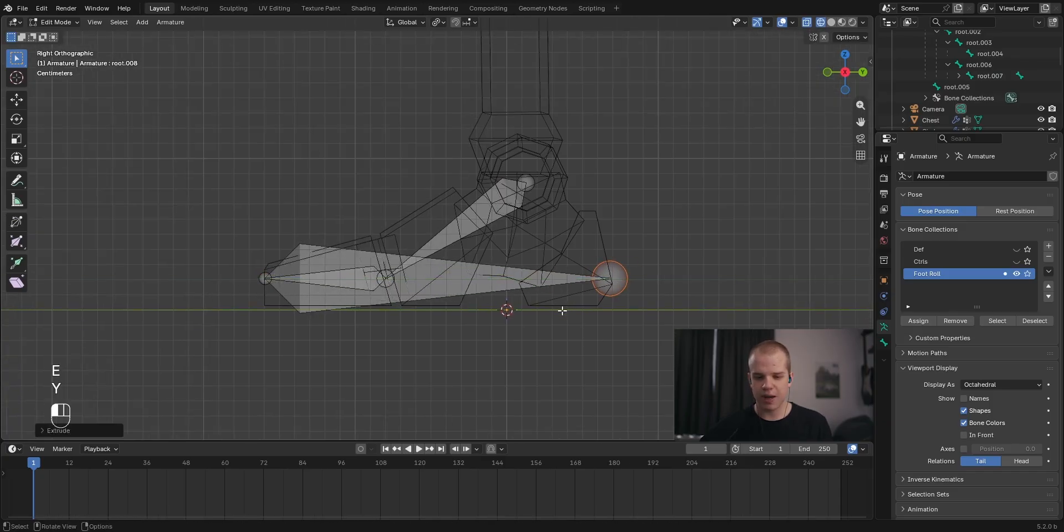
Move the new toe-to-heel bone down along the Z axis to the sole of the foot.
left_click(544, 275)
key("g")
key("y")
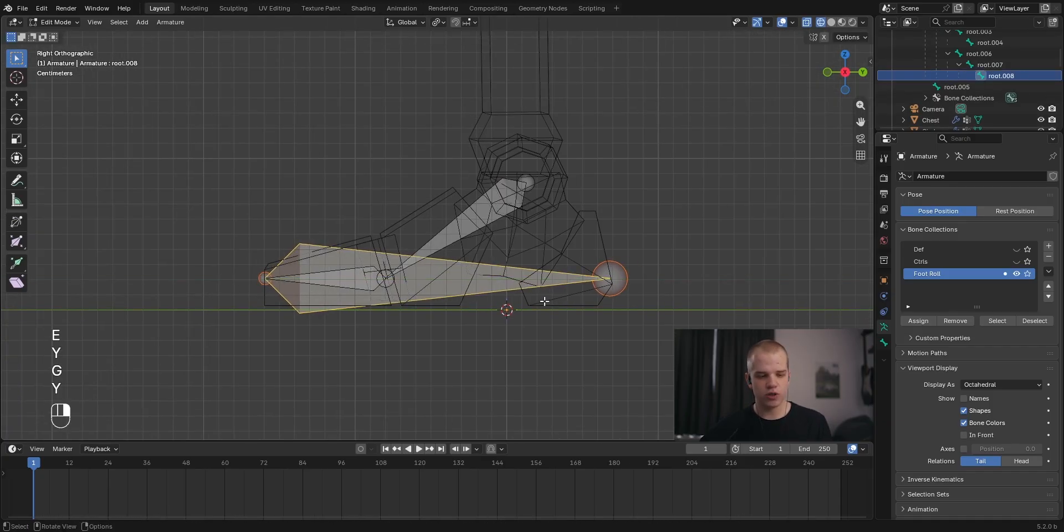
key("g")
key("z")
left_click(535, 346)
Fine-tune the toe-to-heel bone's position along Y and Z to line it up with the foot mesh's toe and sole.
middle_click_drag(514, 281, 484, 245, "shift")
scroll(484, 244, "up", 2)
key("g")
key("y")
left_click(478, 333)
key("g")
key("z")
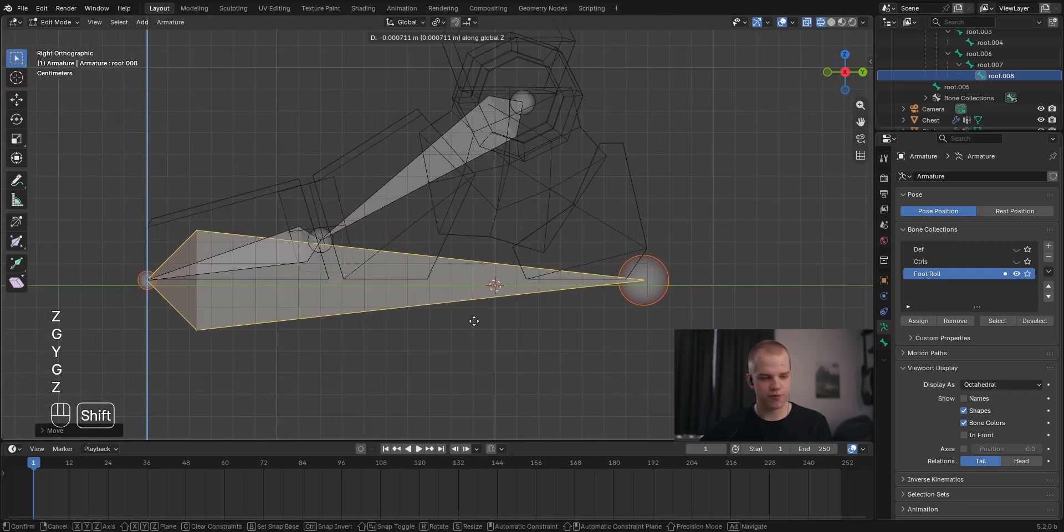
left_click(473, 306)
middle_click_drag(151, 299, 404, 288, "shift")
scroll(360, 316, "up", 4)
key("g")
right_click(346, 331)
left_click(329, 331)
key("g")
key("y")
right_click(304, 335)
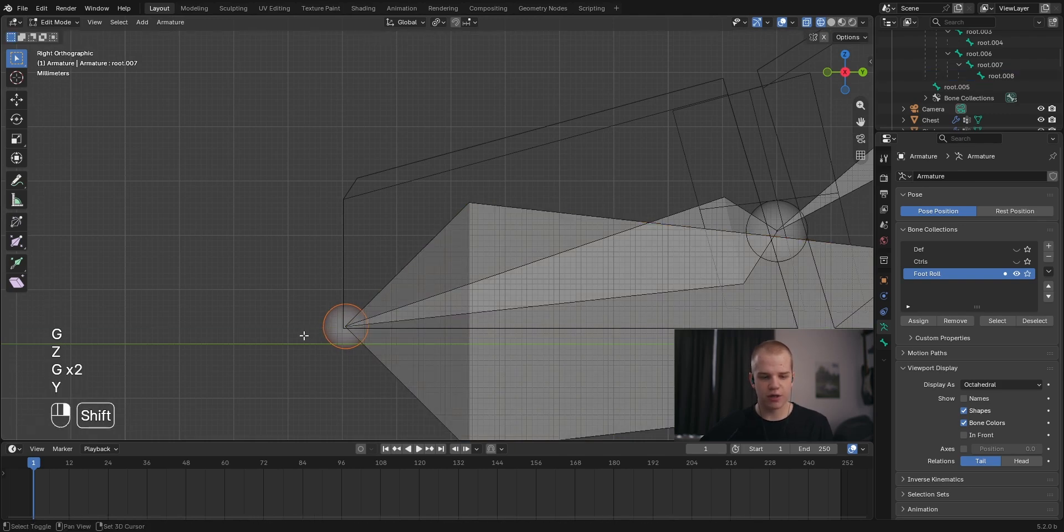
scroll(444, 277, "down", 4)
middle_click_drag(578, 233, 474, 257, "shift")
scroll(478, 254, "up", 2)
left_click(480, 253)
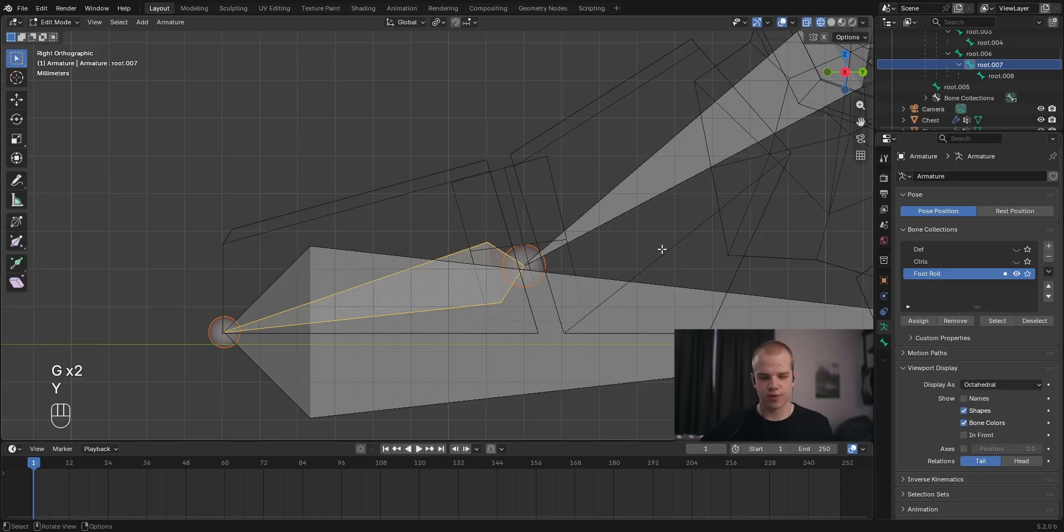
Move the heel end of the sole bone about 0.0068 m along the Y axis, to the back of the heel.
scroll(661, 249, "down", 3)
left_click(607, 298)
key("g")
key("y")
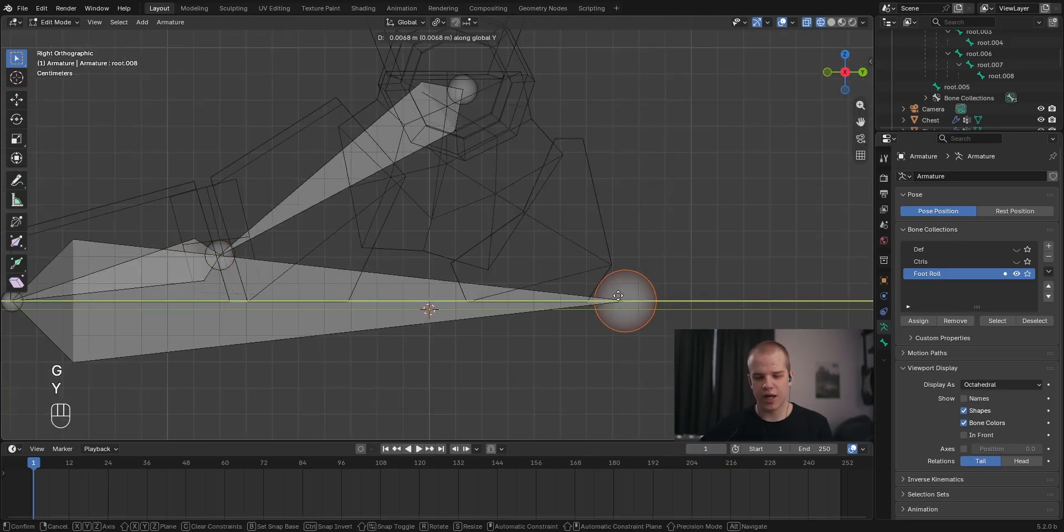
left_click(618, 295)
Select all Foot Roll bones and switch their direction so the chain runs from heel to toe to ankle.
scroll(325, 267, "down", 6)
left_click(414, 243)
scroll(235, 253, "up", 3)
key("a")
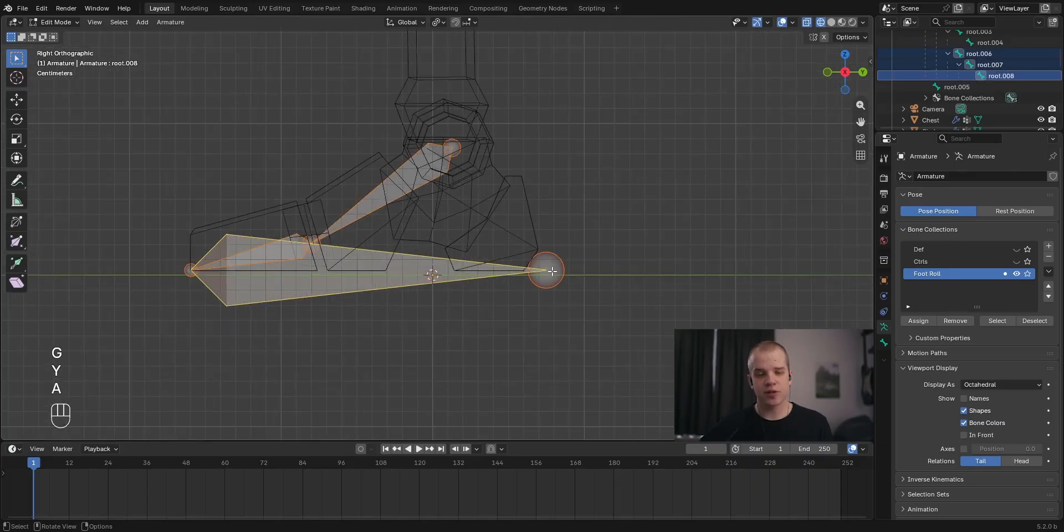
right_click(448, 227)
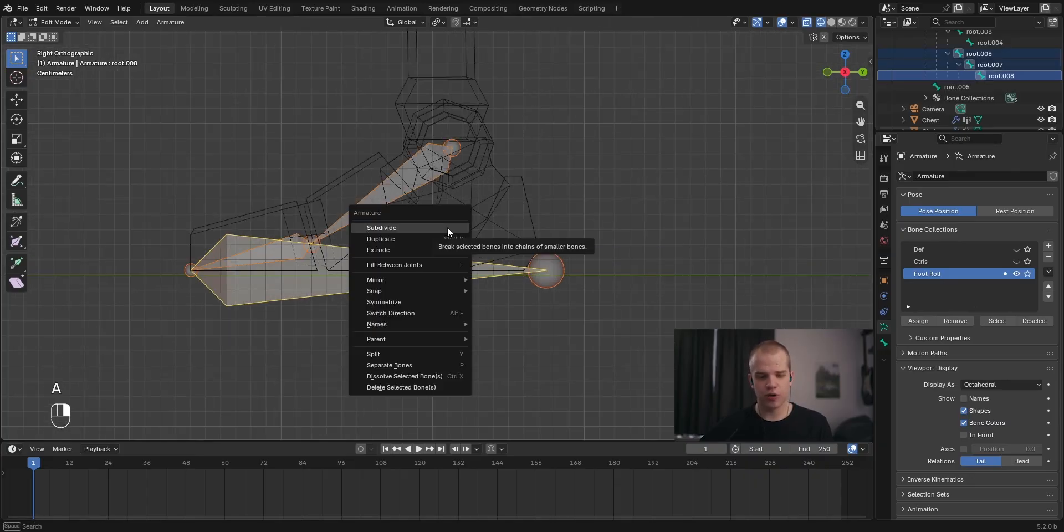
left_click(397, 316)
Test the reversed chain in Pose Mode by rotating the sole bone about 38 degrees around the heel.
left_click(543, 291)
left_click(465, 276)
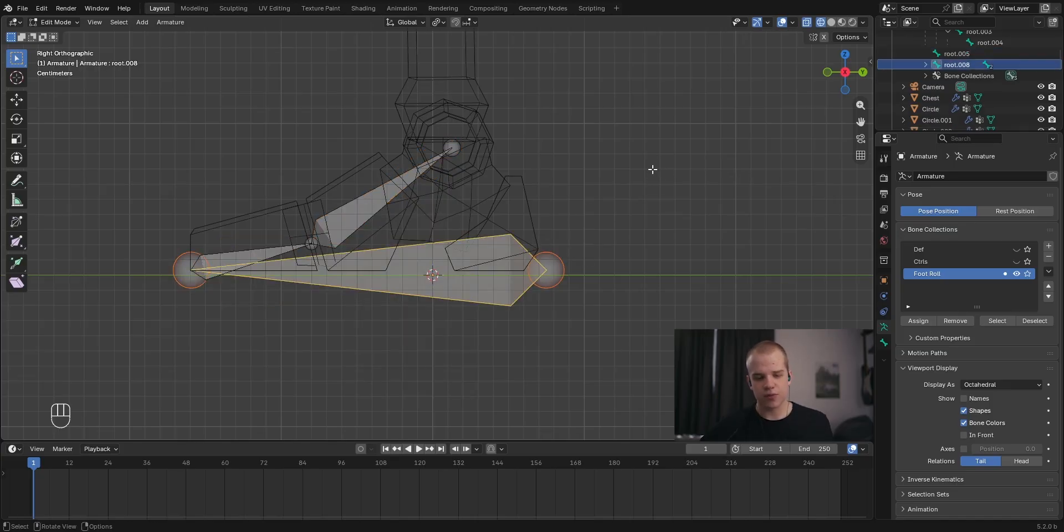
key("ctrl+Tab")
key("r")
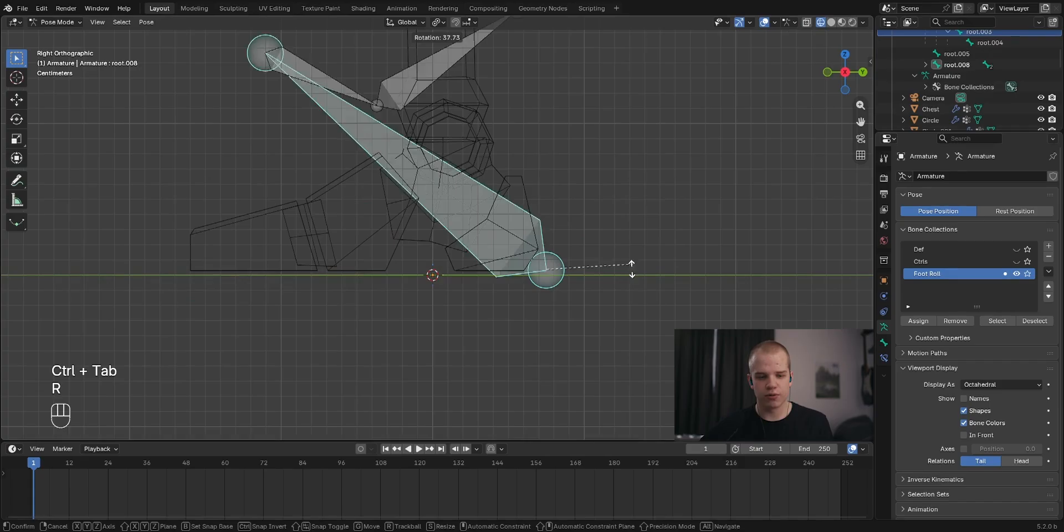
left_click(626, 268)
Turn on Inherit Rotation for the Foot Roll bone that runs from the ball of the foot to the ankle.
middle_click_drag(480, 151, 545, 283, "shift")
scroll(530, 188, "up", 2)
left_click(531, 188)
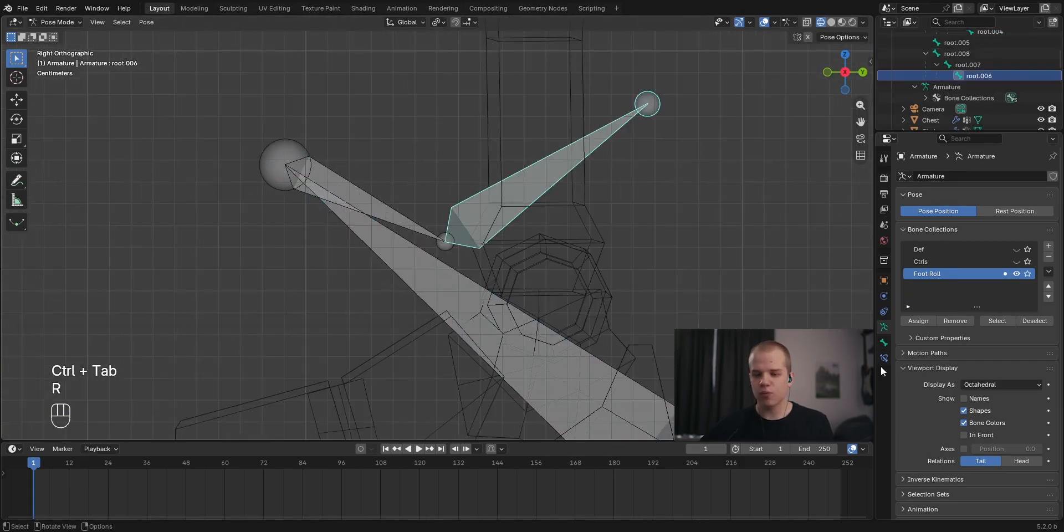
scroll(946, 418, "down", 1)
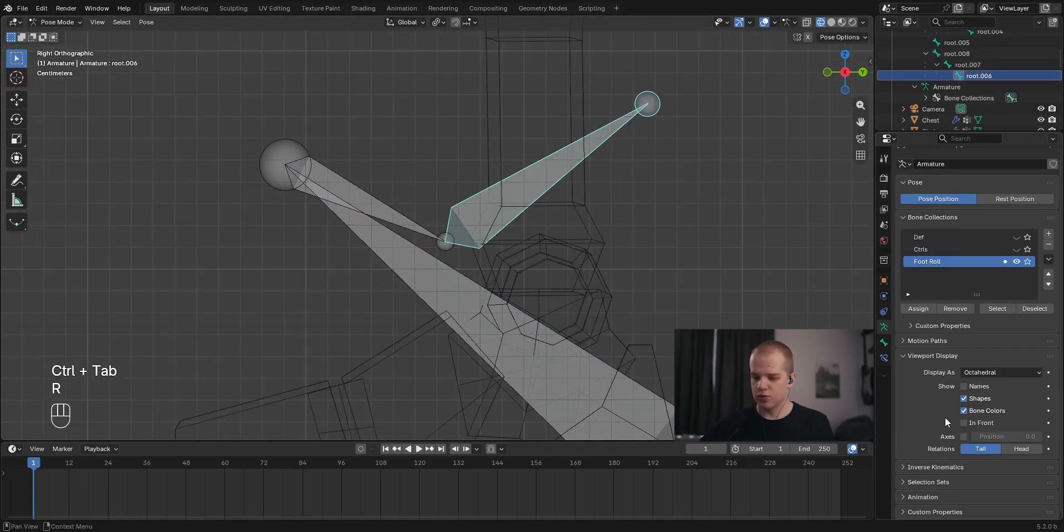
left_click(884, 342)
left_click(982, 399)
scroll(616, 304, "down", 4)
Try rotating the sole bone around the heel again, clear its rotation, and select the Foot Roll toe bone.
left_click(563, 351)
key("r")
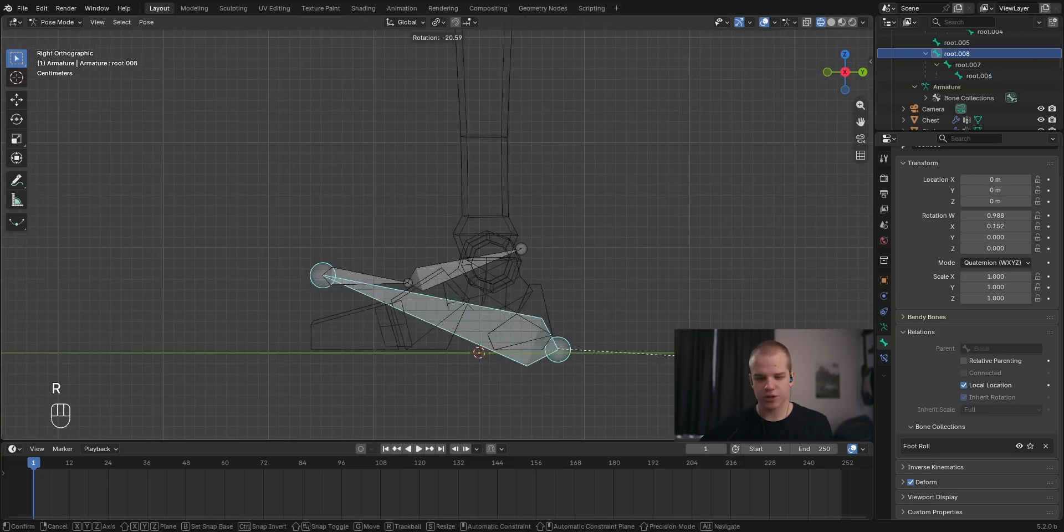
right_click(669, 304)
key("ctrl+z")
key("alt+r")
left_click(387, 316)
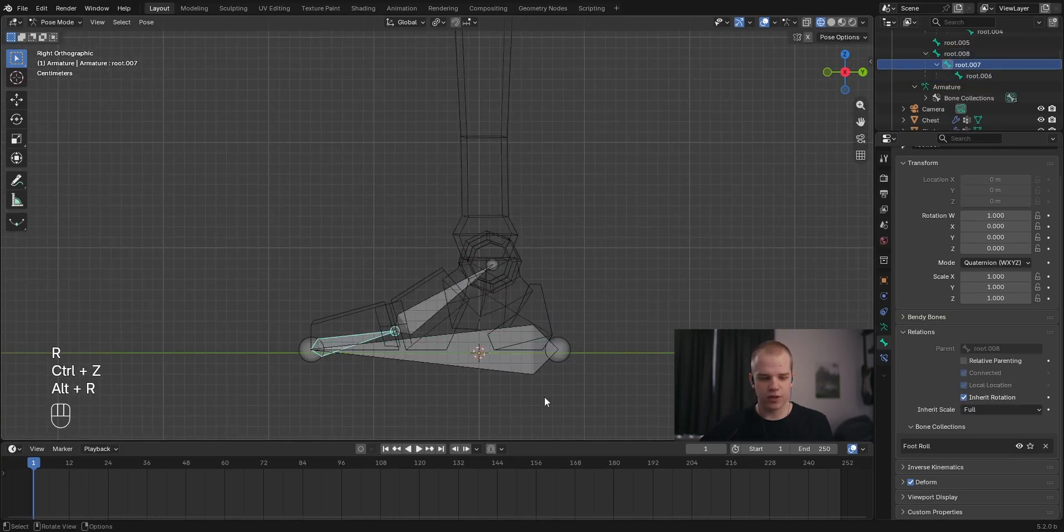
Test rotating the Foot Roll toe bone and its neighbouring bones in Pose Mode, cancelling each rotation.
key("r")
right_click(544, 218)
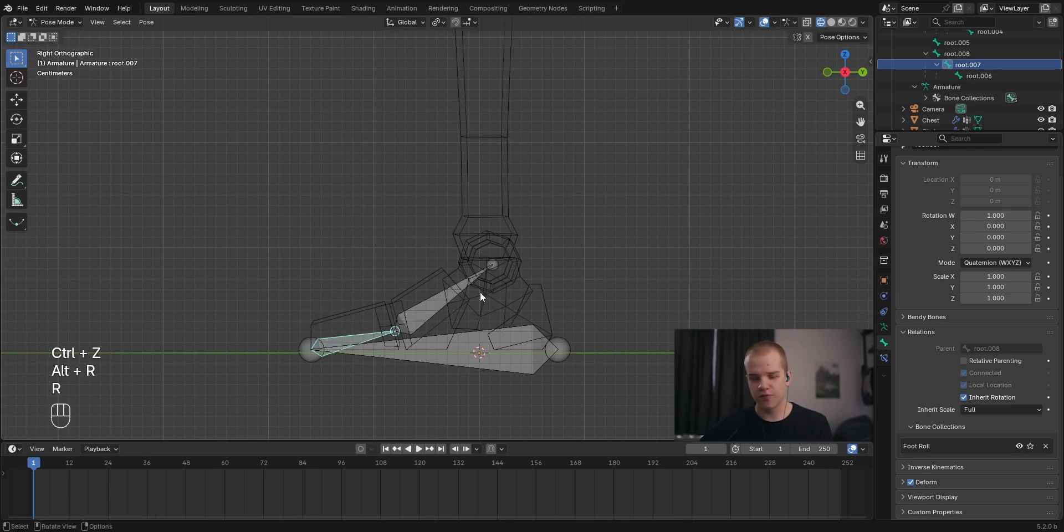
left_click(480, 292)
key("r")
right_click(605, 411)
left_click(381, 354)
middle_click_drag(381, 353, 580, 227)
scroll(580, 227, "down", 1)
key("r")
right_click(575, 240)
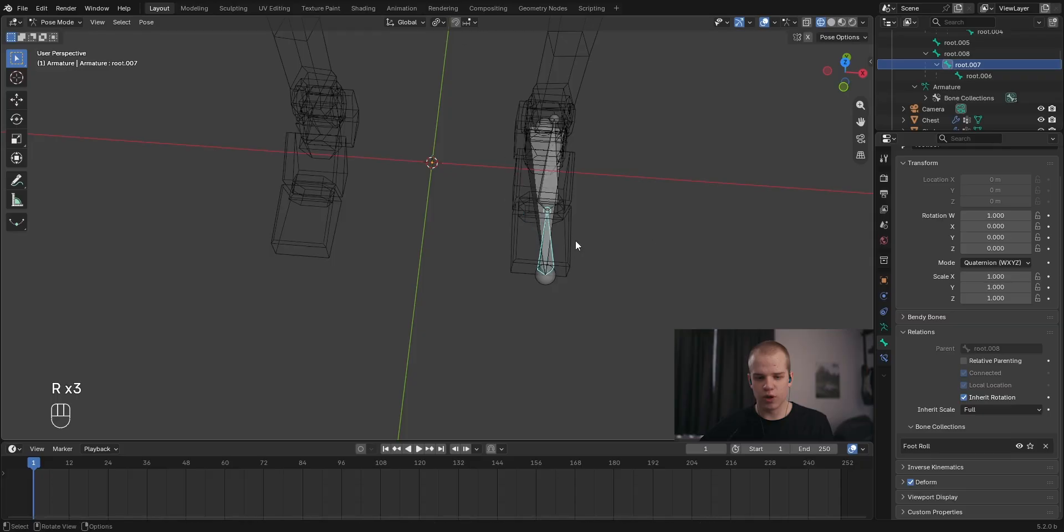
Select the sole bone and inspect the foot from the right and front, marking its two sides with short annotation strokes.
left_click(514, 238)
scroll(514, 238, "up", 1)
middle_click_drag(514, 238, 501, 304)
key("grave")
left_click(515, 263)
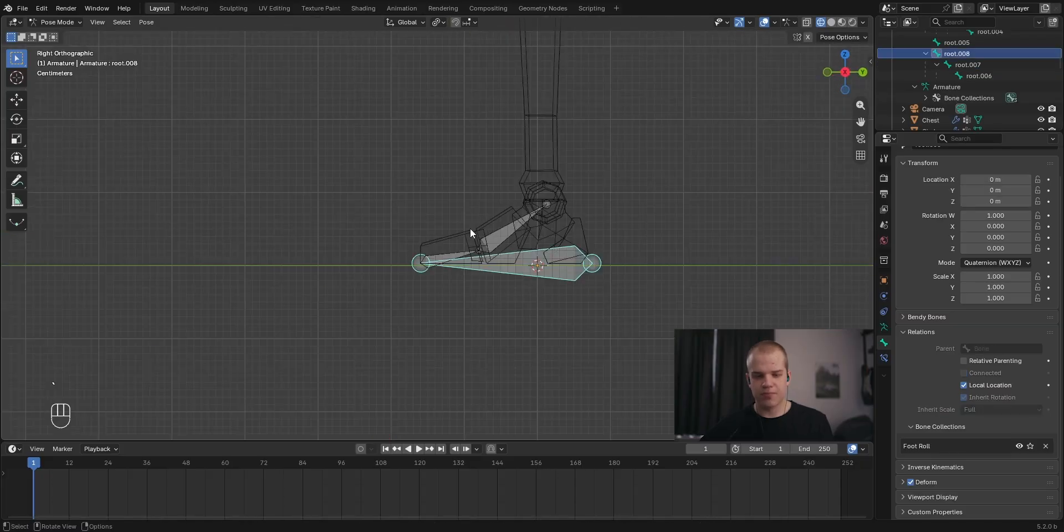
middle_click_drag(477, 225, 515, 279)
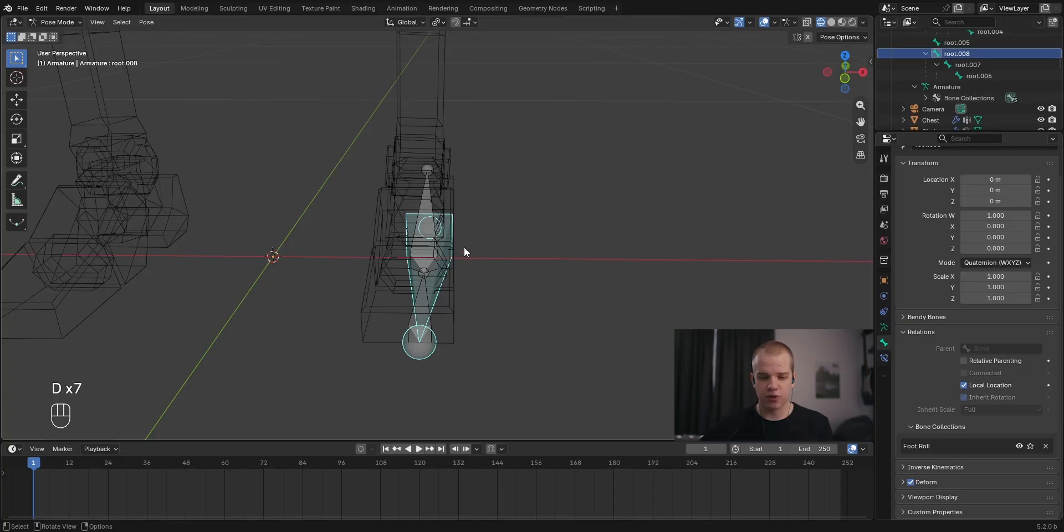
key("grave")
left_click(484, 238)
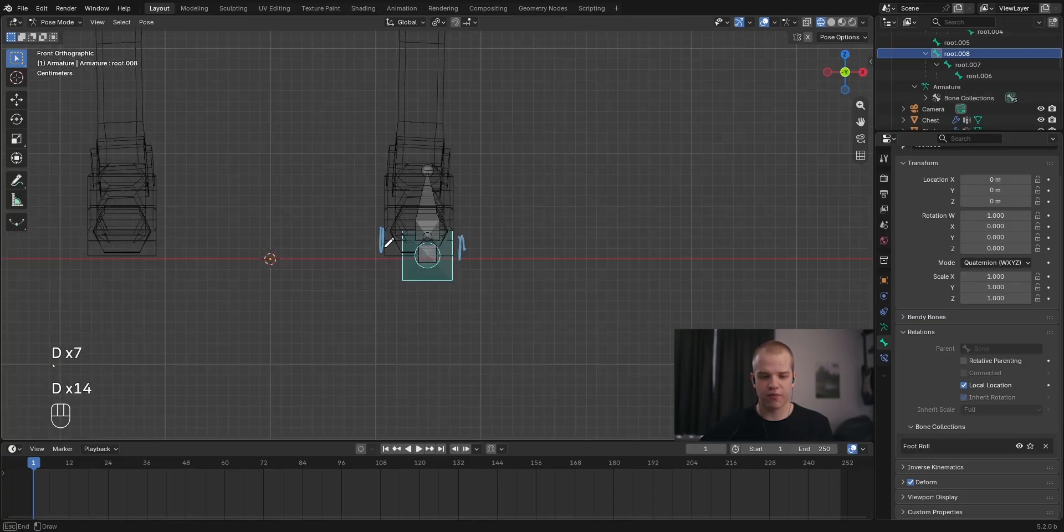
middle_click_drag(542, 226, 419, 212)
key("grave")
left_click(390, 127)
key("grave")
left_click(521, 194)
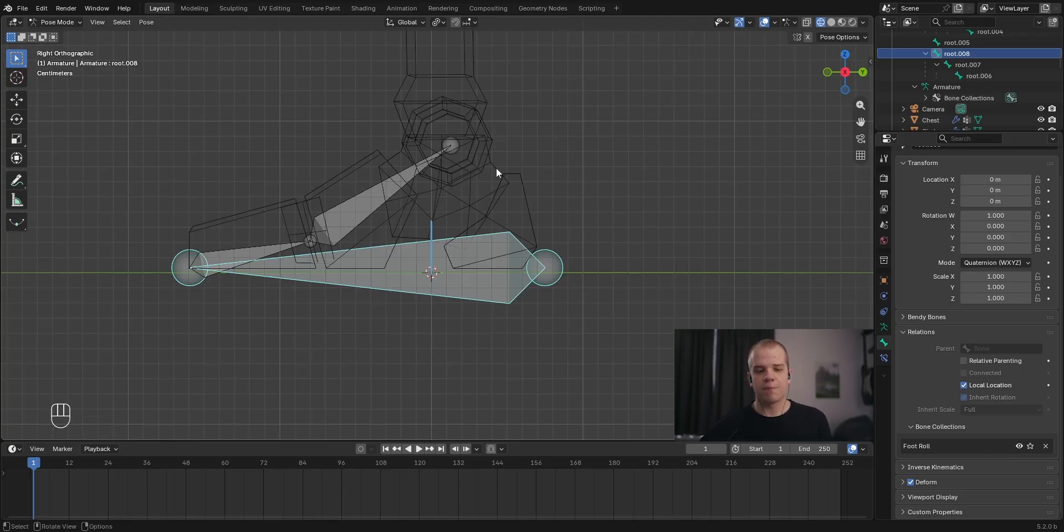
Show the Def and Ctrls bone collections together with Foot Roll, and select the Foot Roll toe bone in the right view.
left_click(883, 327)
left_click(1017, 237)
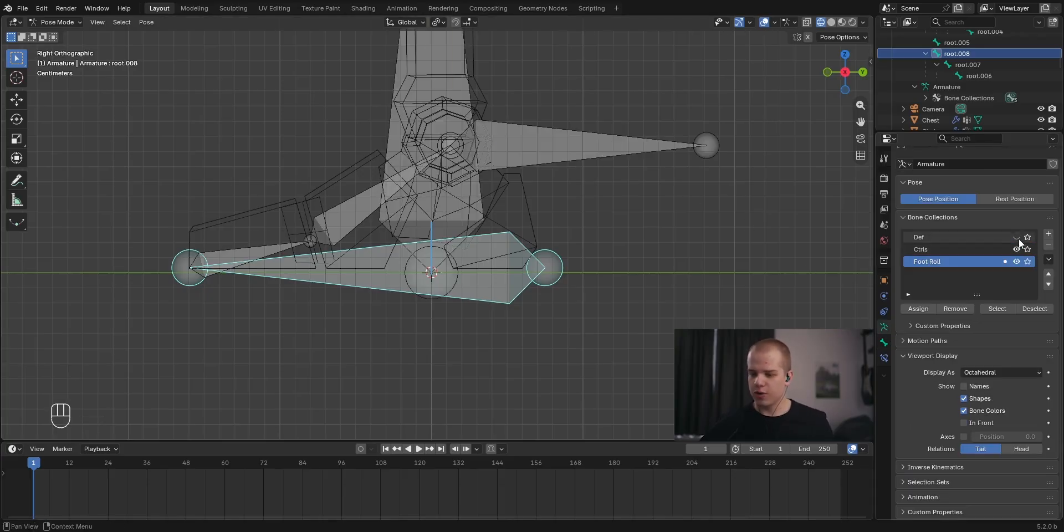
middle_click_drag(433, 231, 472, 243)
key("grave")
middle_click_drag(244, 243, 510, 269, "shift")
scroll(510, 269, "up", 1)
key("a")
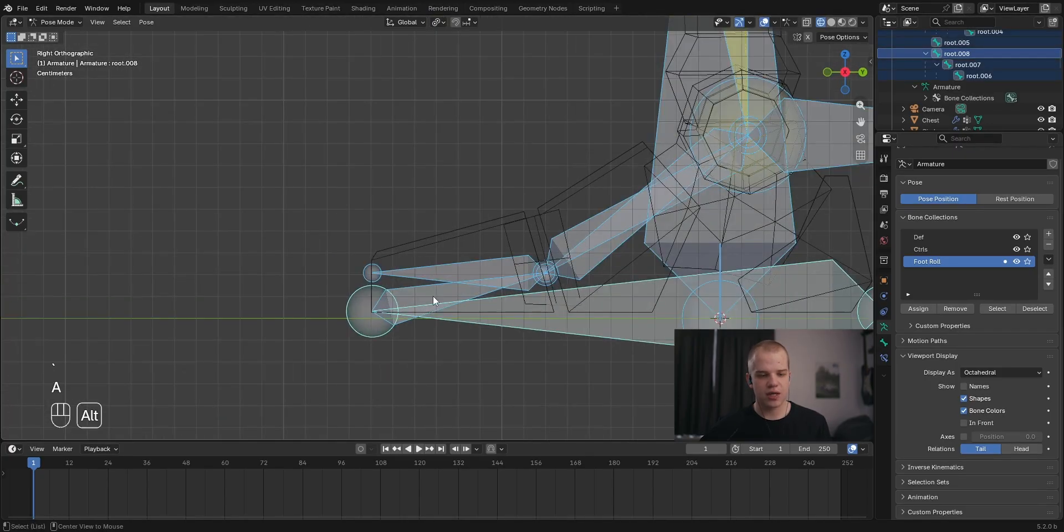
key("alt+a")
left_click(438, 295)
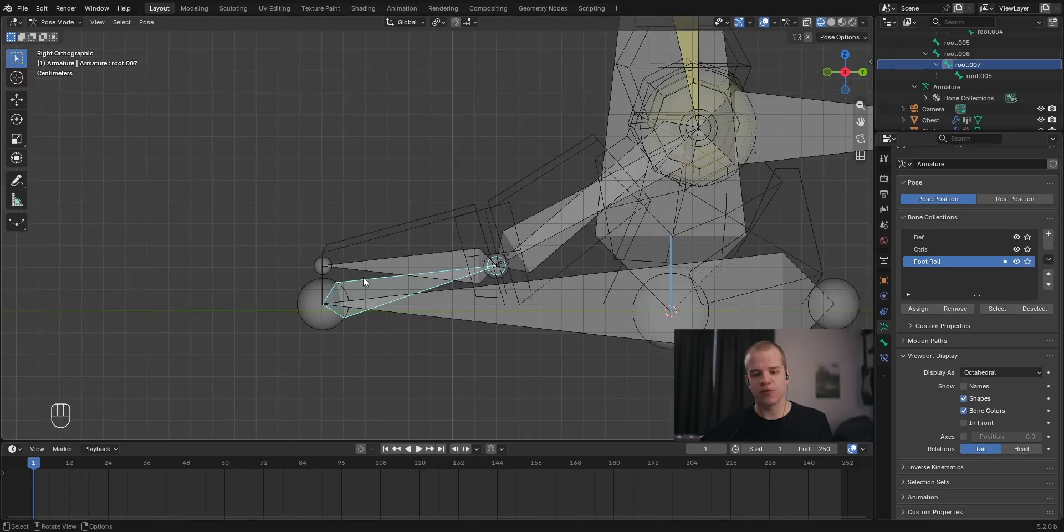
Select the Foot Roll bone between the ball and the ankle and examine how it overlaps the deform foot bone.
key("a")
key("alt+a")
scroll(529, 226, "up", 3)
scroll(529, 225, "down", 2)
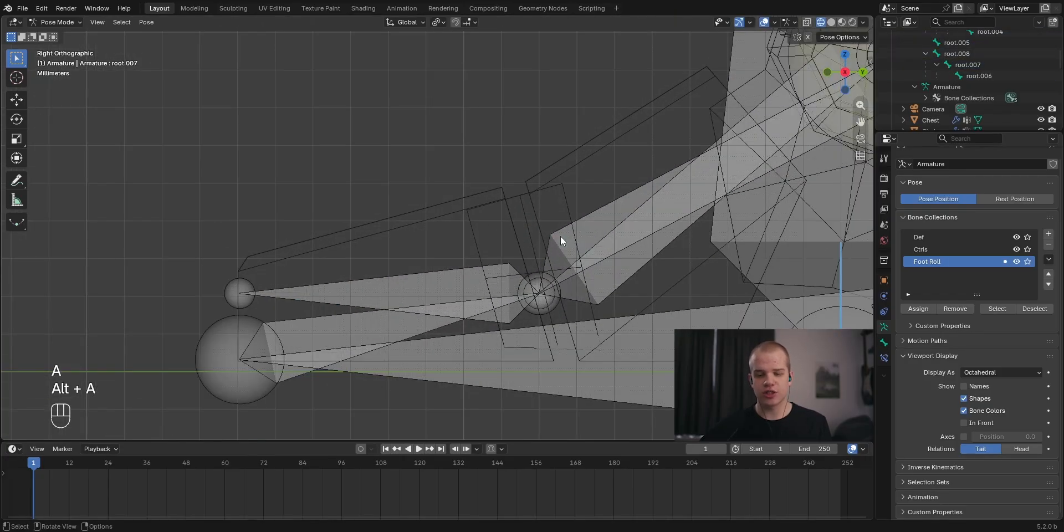
left_click(558, 237)
scroll(576, 235, "down", 3)
middle_click_drag(579, 235, 513, 233)
key("grave")
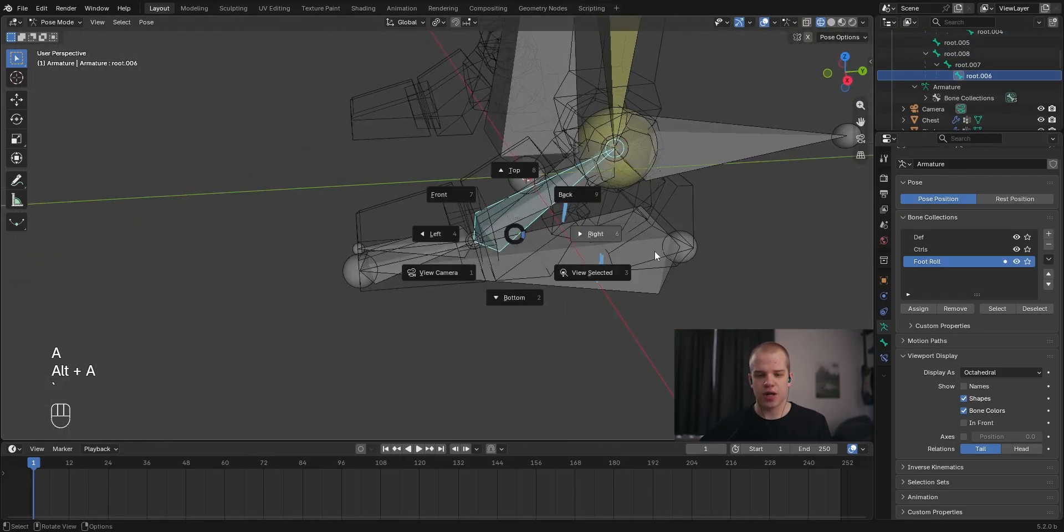
left_click(610, 245)
scroll(421, 242, "up", 1)
Test moving the sole bone to see how the Foot Roll chain and the deform leg respond, cancelling each move.
key("a")
key("alt+a")
scroll(427, 243, "down", 2)
scroll(643, 300, "down", 1)
left_click(637, 304)
key("g")
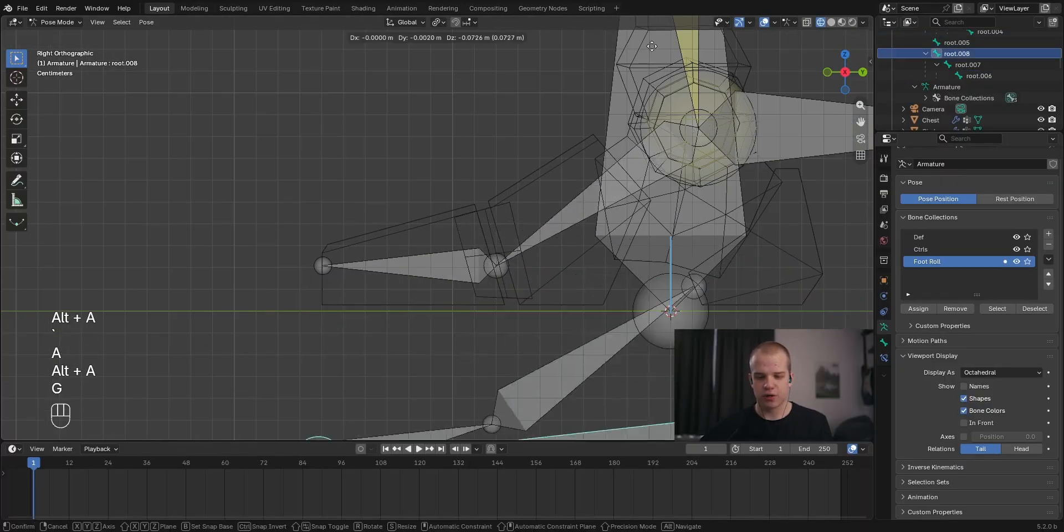
right_click(576, 345)
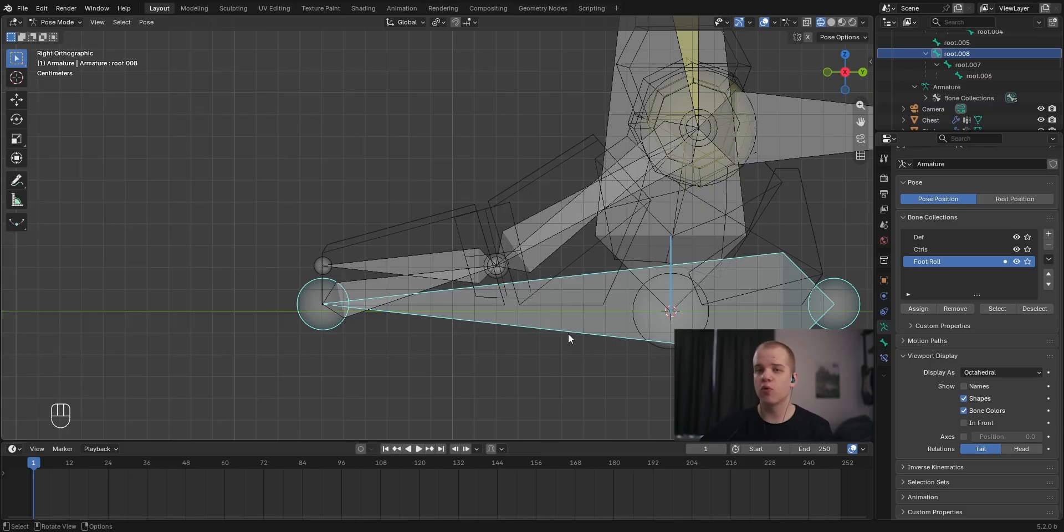
scroll(491, 224, "down", 6)
scroll(491, 224, "up", 7)
key("g")
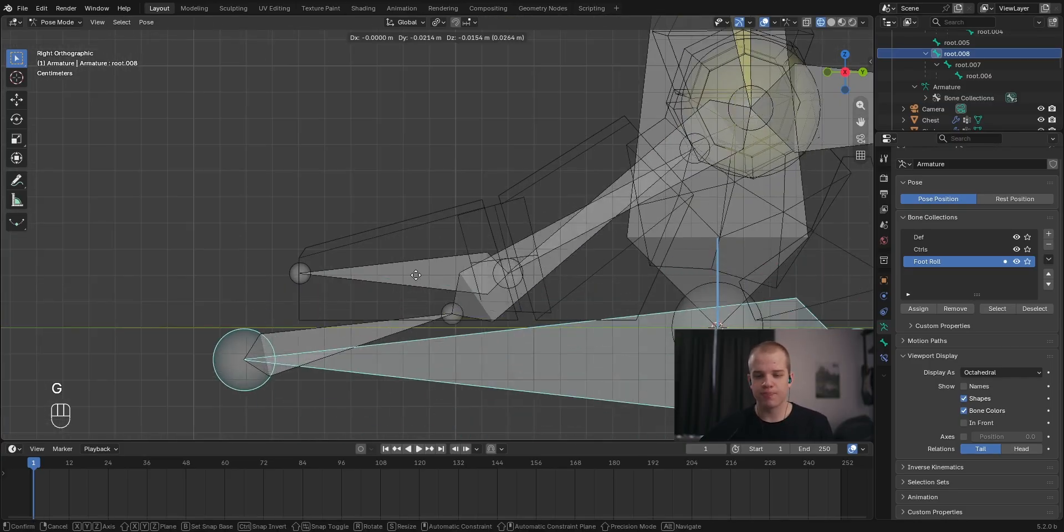
right_click(575, 320)
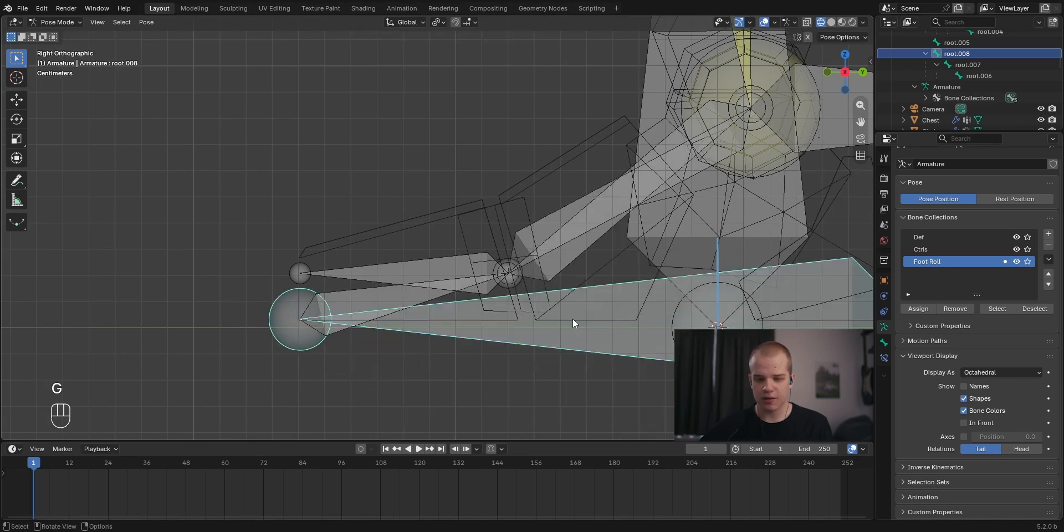
Test the ball-to-ankle Foot Roll bone with a cancelled transform, and select the overlapping deform foot bone for comparison.
middle_click_drag(519, 246, 499, 257, "shift")
left_click(499, 257)
key("g")
key("g")
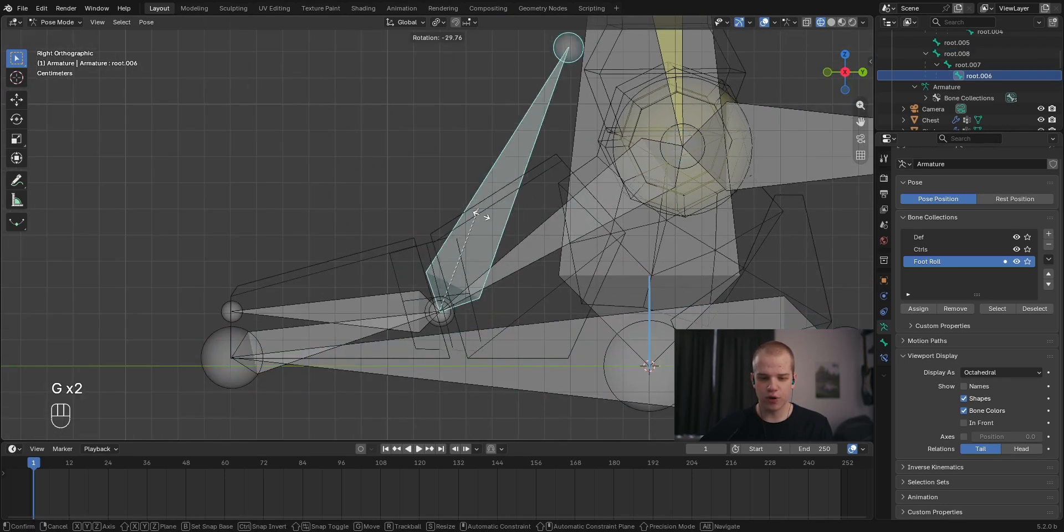
right_click(436, 308)
middle_click_drag(506, 262, 429, 215)
left_click(479, 234)
key("grave")
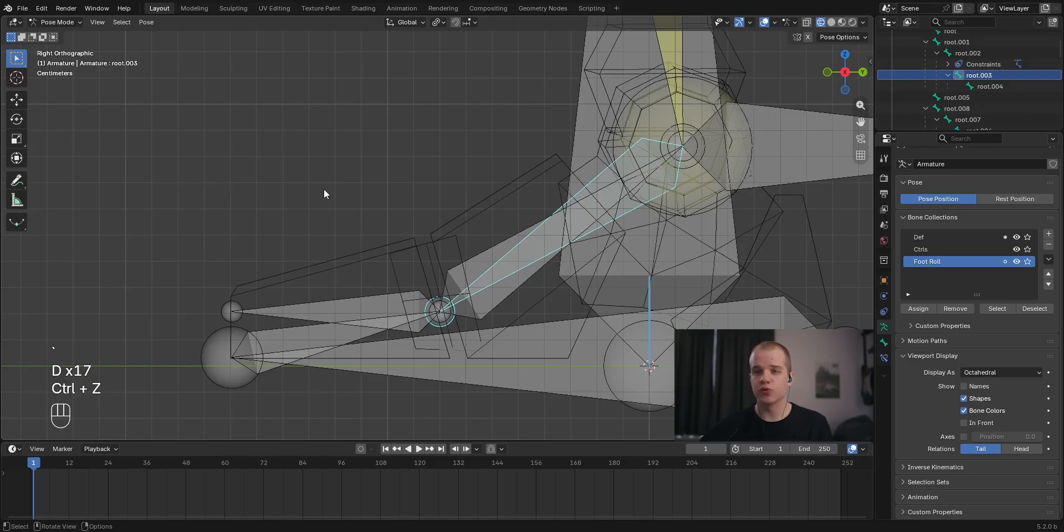
middle_click_drag(457, 229, 428, 247)
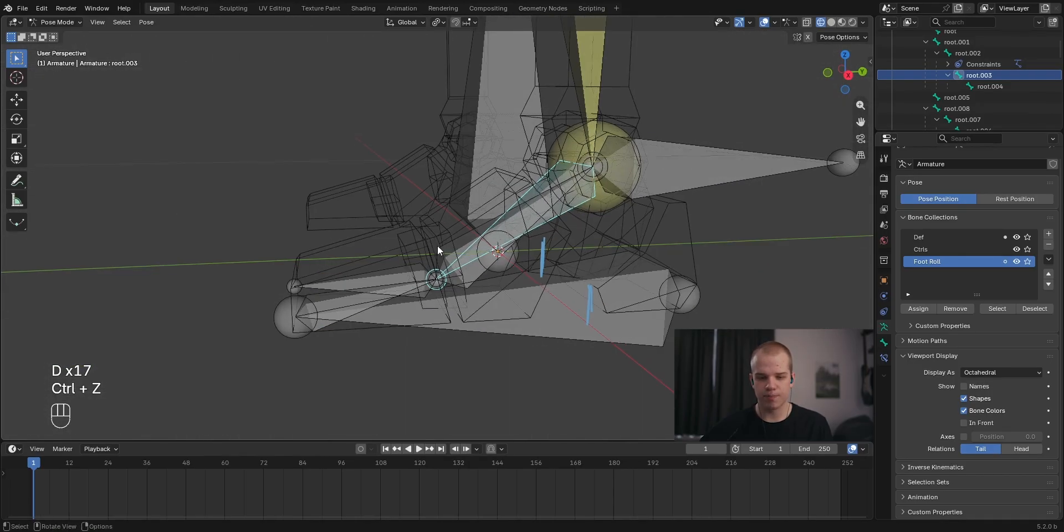
Enter Edit Mode from the ball-to-ankle Foot Roll bone, hide the Ctrls and Def bone collections, and select the toe bone.
left_click(463, 245)
scroll(554, 235, "down", 2)
scroll(577, 229, "up", 2)
key("Tab")
key("grave")
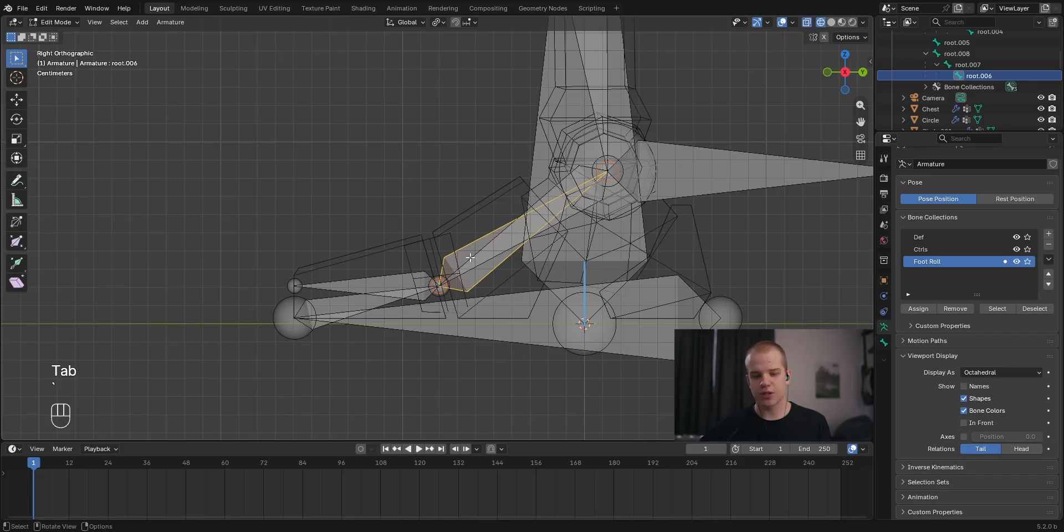
left_click(1016, 249)
left_click(1016, 238)
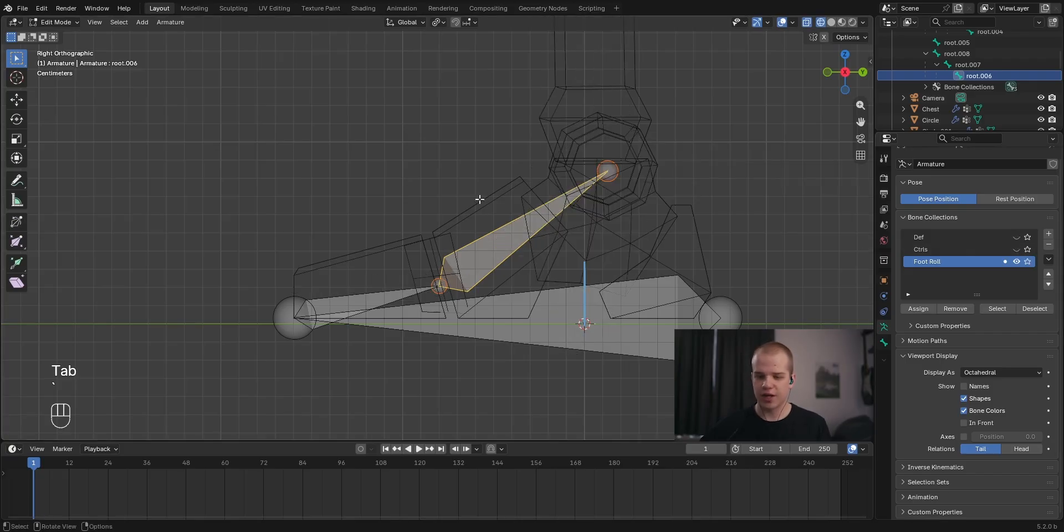
left_click(375, 299)
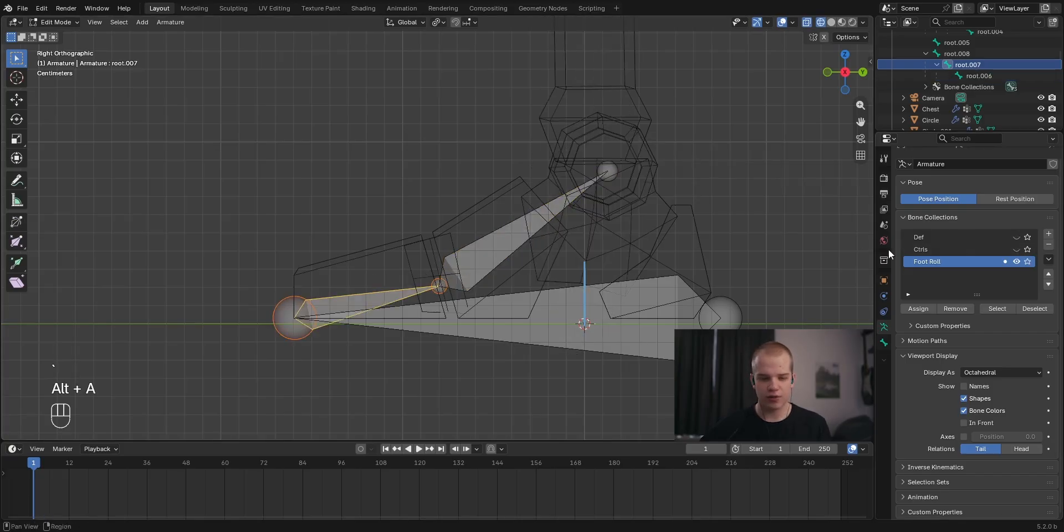
Show the Ctrls bone collection again and deselect all bones.
left_click(1016, 249)
middle_click_drag(752, 248, 724, 276, "shift")
key("alt+a")
middle_click_drag(568, 228, 608, 238)
scroll(608, 238, "down", 4)
middle_click_drag(465, 243, 476, 262)
scroll(476, 262, "up", 4)
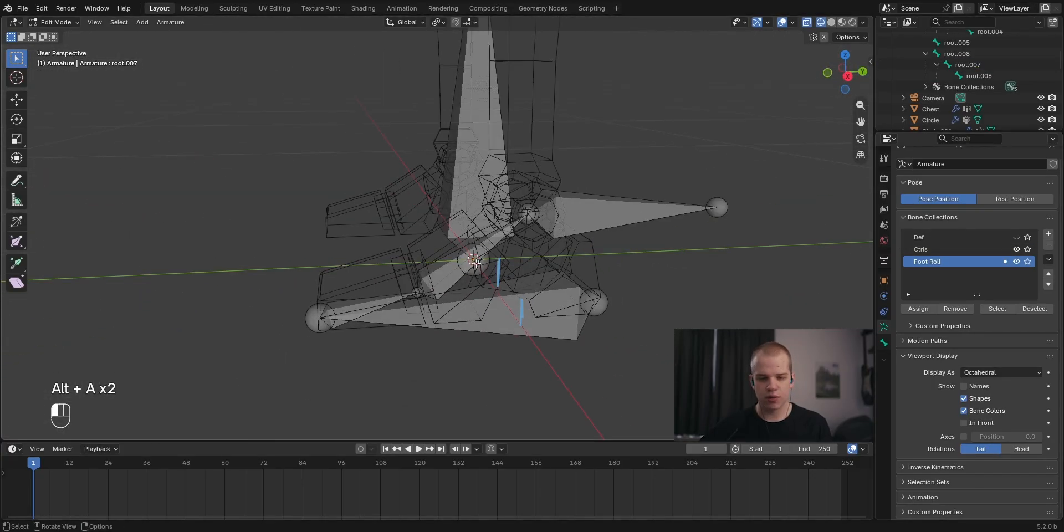
Rename the leg's IK control bone that extends backward from the ankle to MCH_leg_ik.L.
left_click(604, 205)
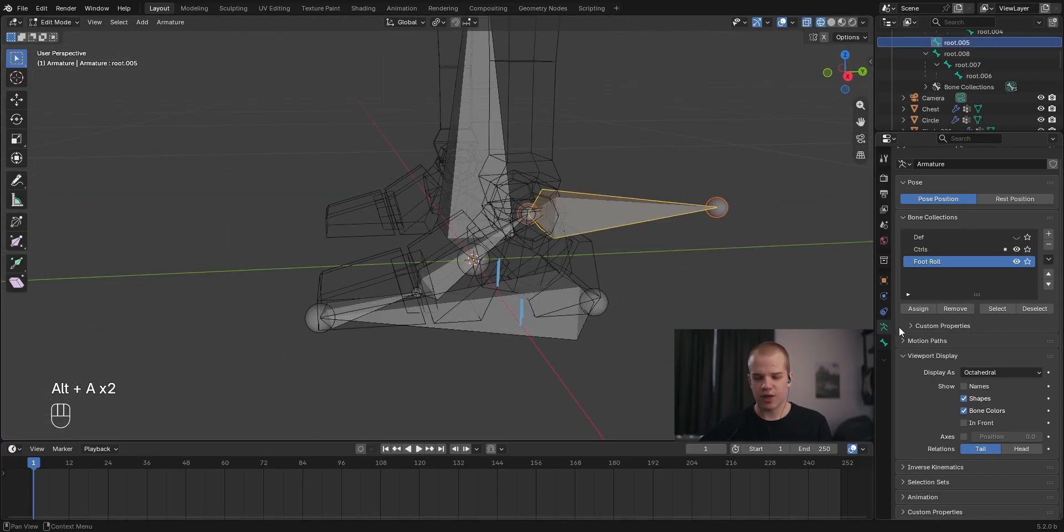
left_click(884, 343)
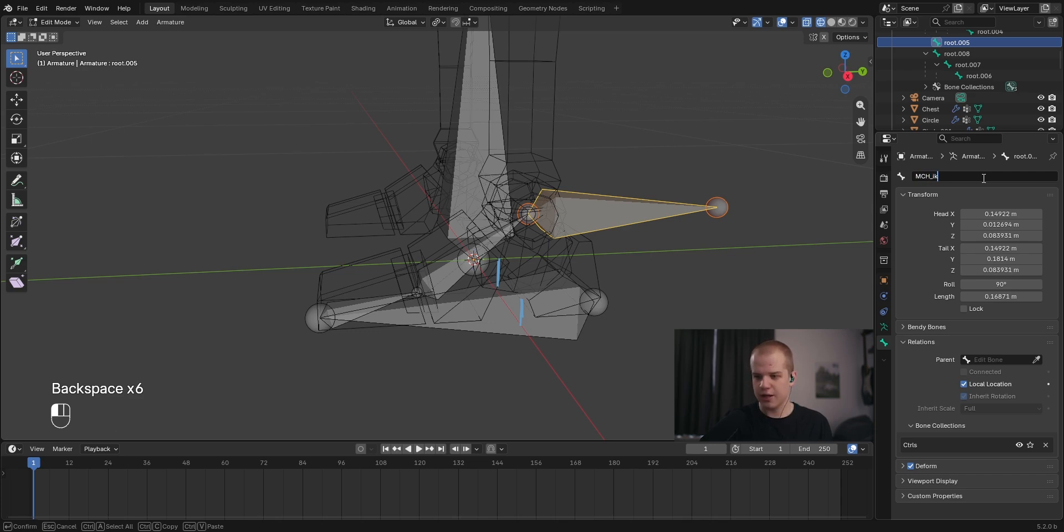
key("shift")
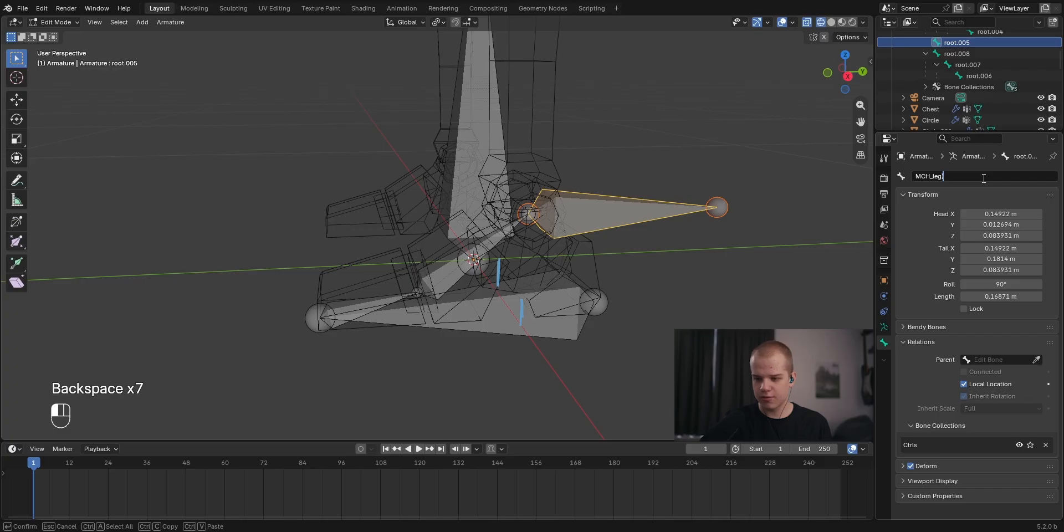
type("_ik.L")
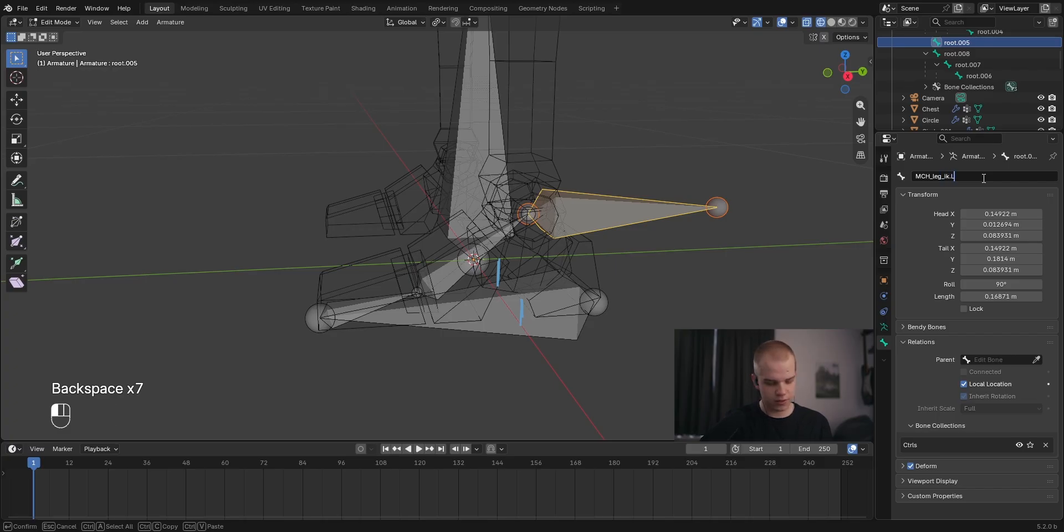
key("Return")
Parent MCH_leg_ik.L to the ball-to-ankle Foot Roll bone with Keep Offset.
scroll(611, 186, "up", 2)
left_click(556, 225)
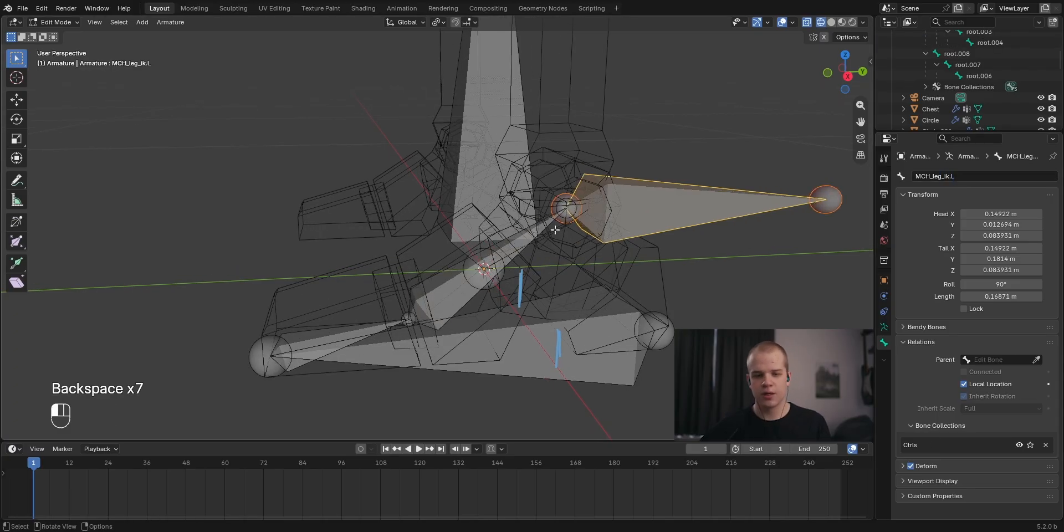
left_click(629, 220)
left_click(503, 236, "shift")
key("ctrl+z")
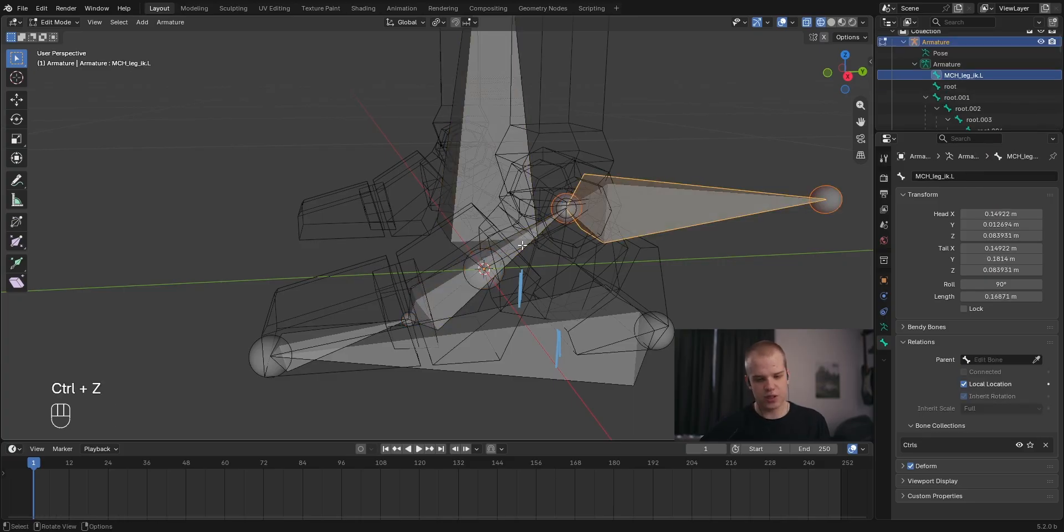
middle_click_drag(489, 244, 501, 247)
left_click(501, 246, "shift")
key("ctrl+p")
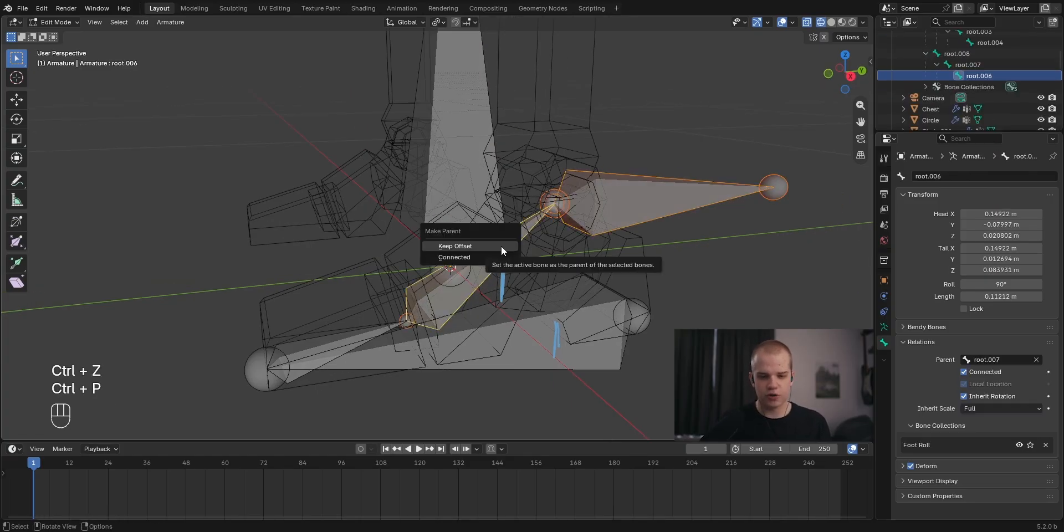
left_click(501, 249)
Switch to Pose Mode in the right view and test rotating the ball-to-ankle Foot Roll bone, cancelling the rotation.
key("alt+a")
key("grave")
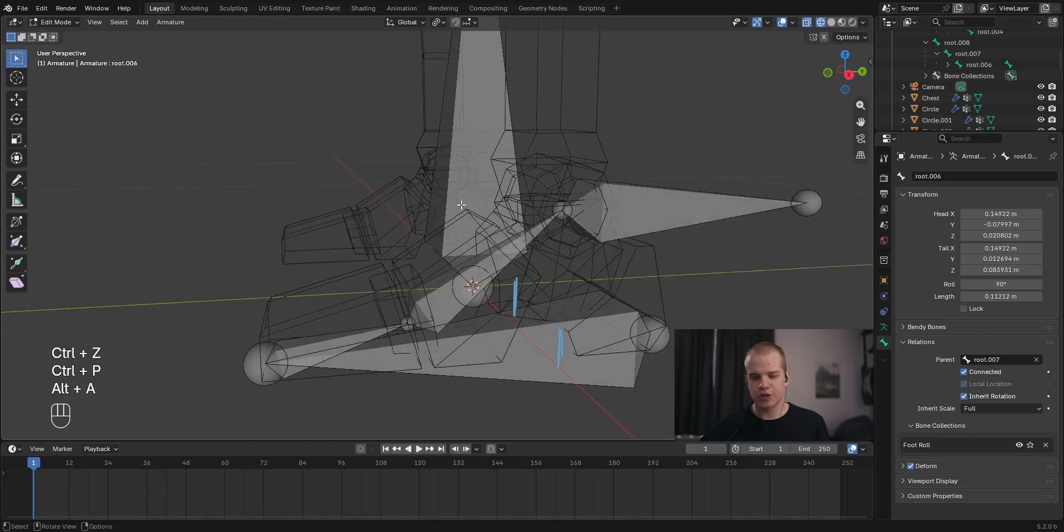
scroll(526, 259, "down", 5)
key("r")
key("ctrl+Tab")
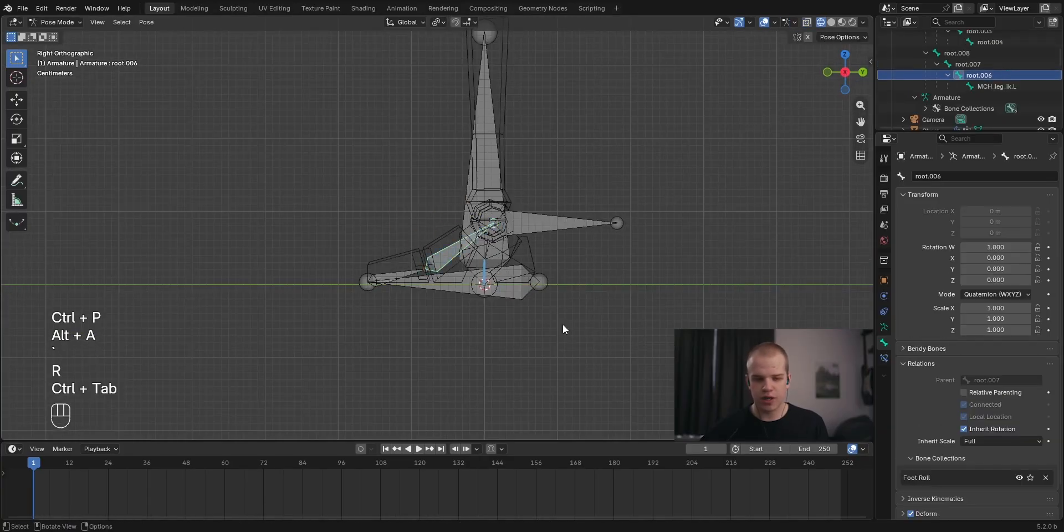
key("r")
right_click(797, 308)
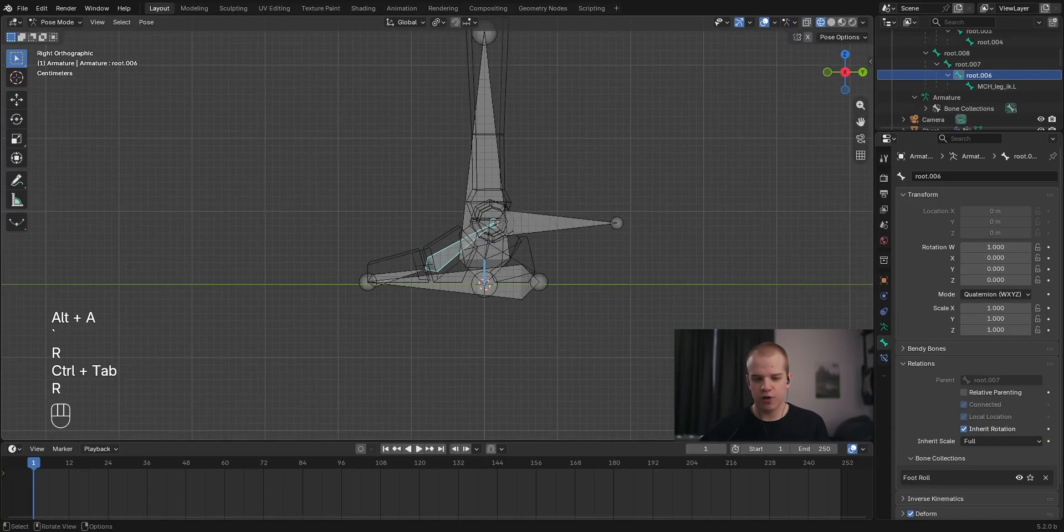
Try to clear the parent of the sole bone in Edit Mode.
middle_click_drag(723, 305, 751, 309)
scroll(752, 309, "down", 3)
scroll(751, 314, "up", 5)
key("Tab")
left_click(515, 299, "alt")
key("alt+p")
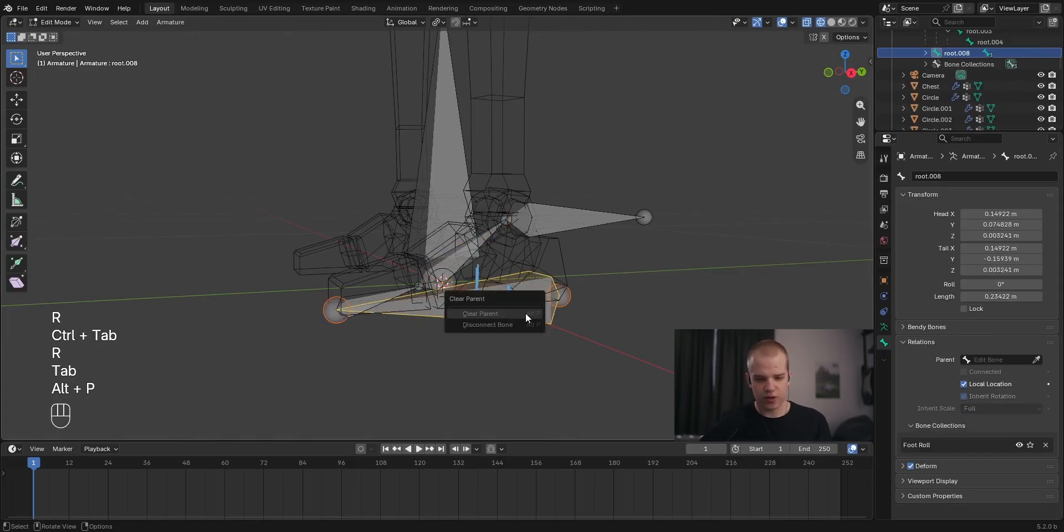
left_click(525, 313)
Switch to Pose Mode and make the Def bone collection visible.
key("ctrl+Tab")
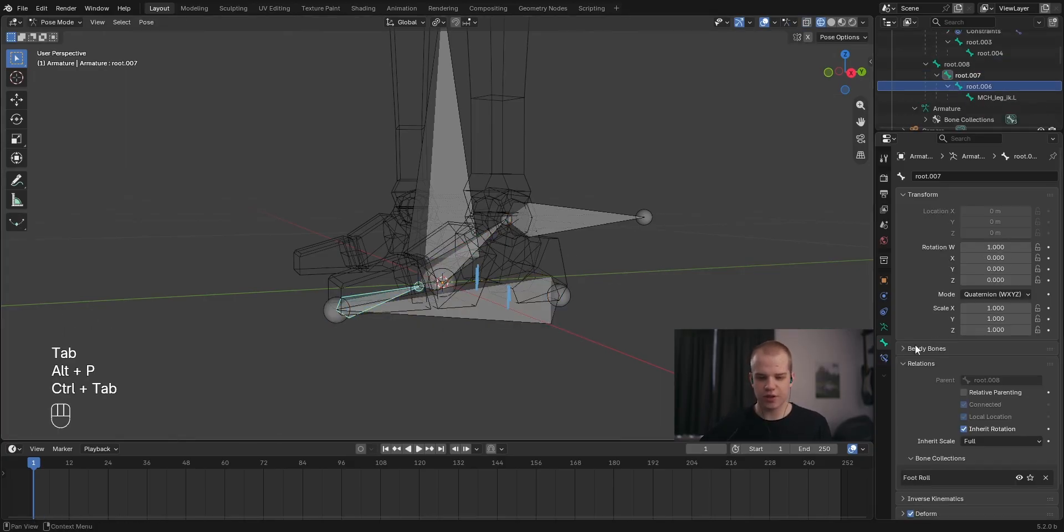
left_click(885, 327)
left_click(1016, 249)
Test moving the sole bone and the MCH_leg_ik.L bone in Pose Mode, cancelling both transforms.
left_click(532, 307)
key("g")
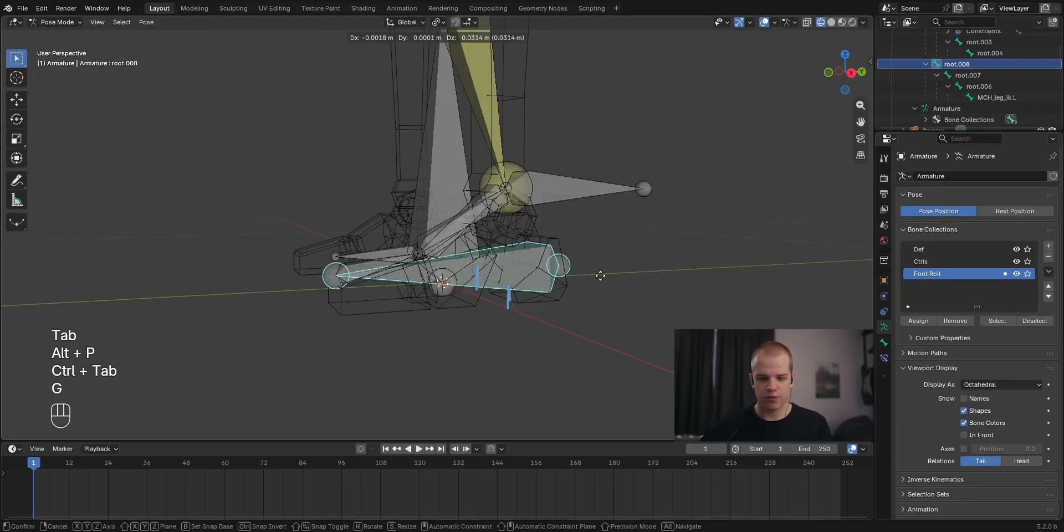
right_click(848, 297)
key("grave")
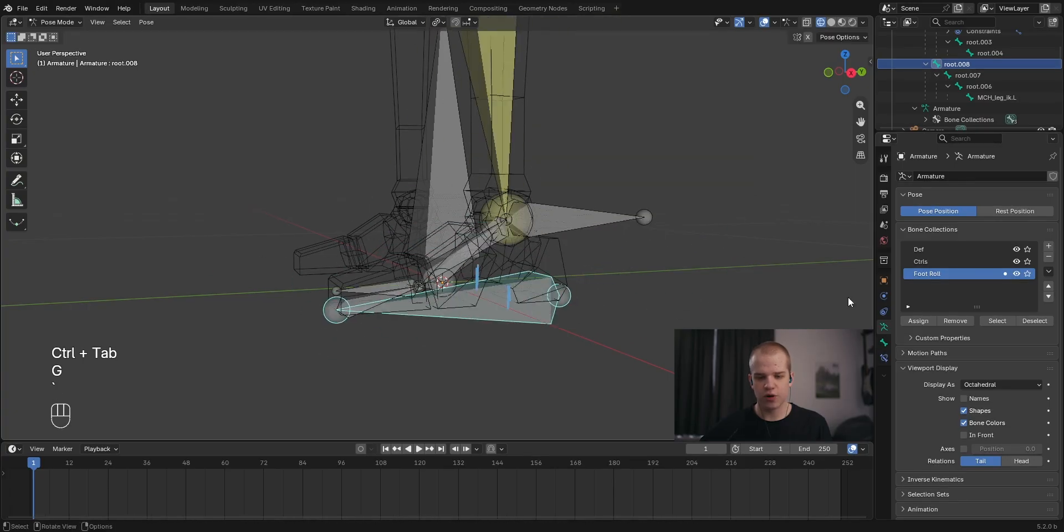
key("grave")
key("grave")
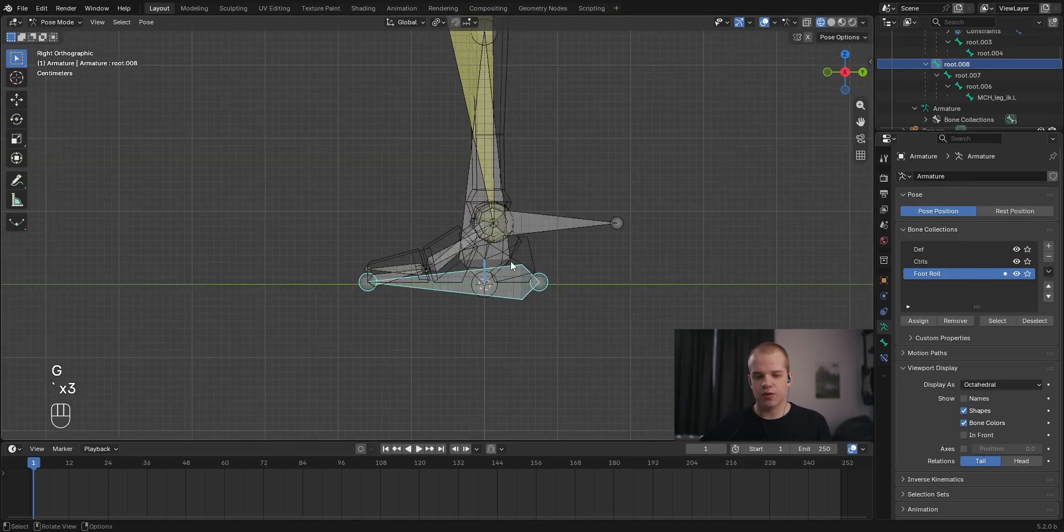
scroll(587, 260, "up", 3)
left_click(689, 210)
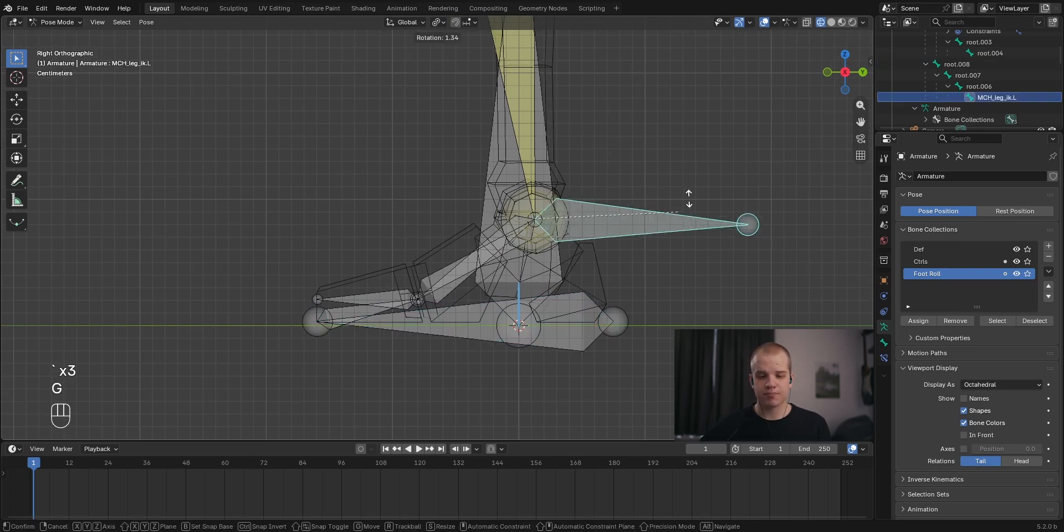
key("g")
right_click(507, 388)
Rename the backward-pointing MCH_leg_ik.L bone to MCH_leg_ik_helper.L in Edit Mode.
key("Tab")
middle_click_drag(486, 266, 514, 295)
scroll(515, 296, "down", 3)
key("grave")
key("alt+a")
scroll(609, 258, "up", 2)
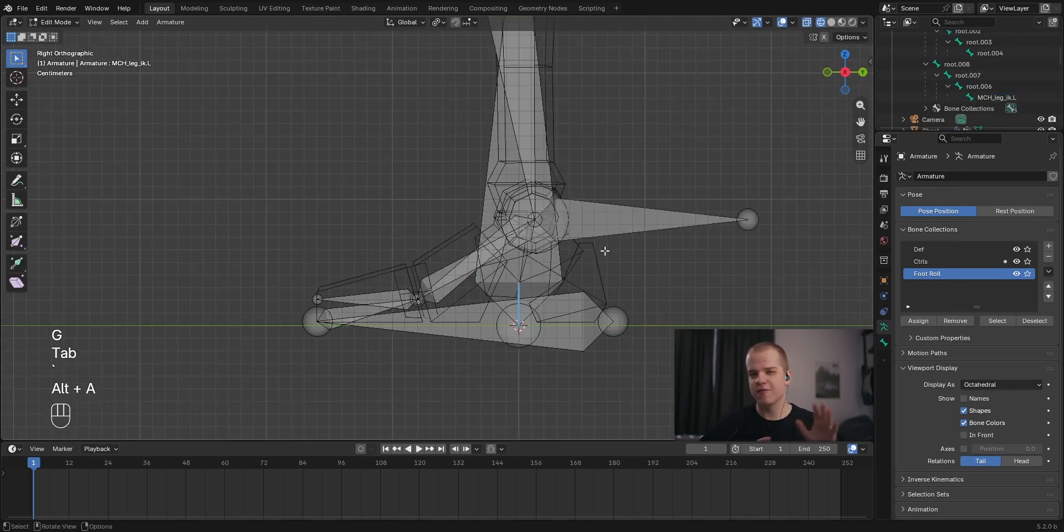
left_click(632, 219)
left_click(884, 343)
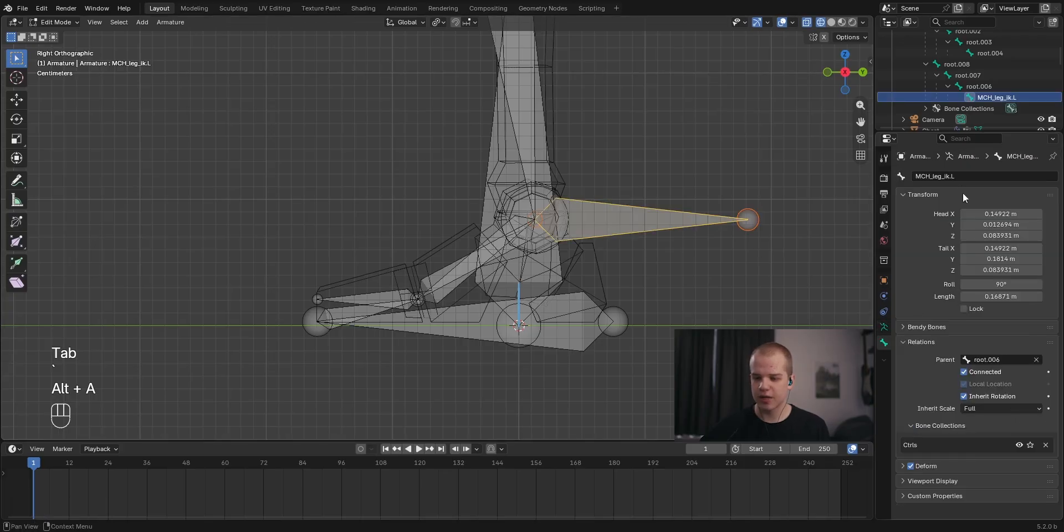
left_click(981, 178)
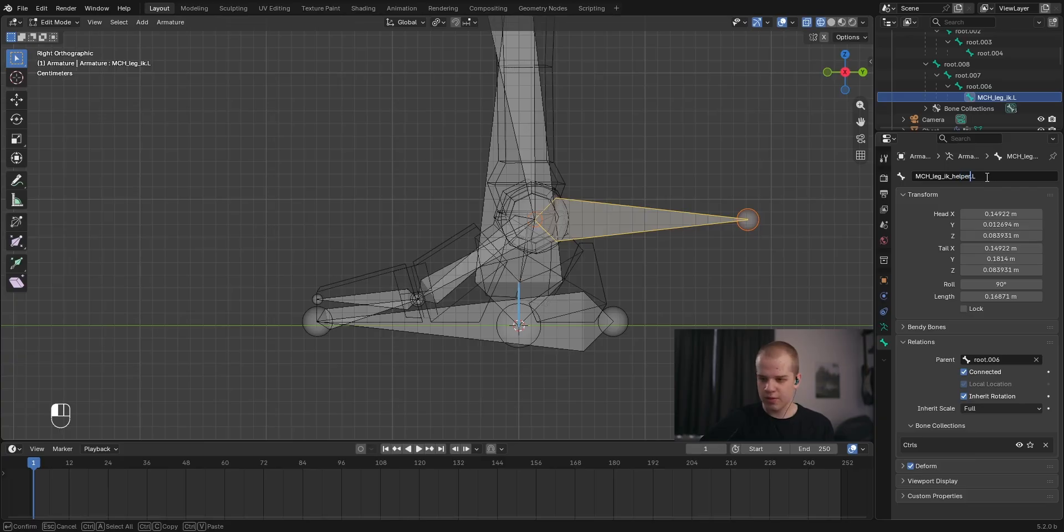
key("Return")
Duplicate MCH_leg_ik_helper.L, place the copy behind the heel and clear the copy's parent.
middle_click_drag(584, 241, 557, 229, "shift")
scroll(587, 223, "down", 2)
key("grave")
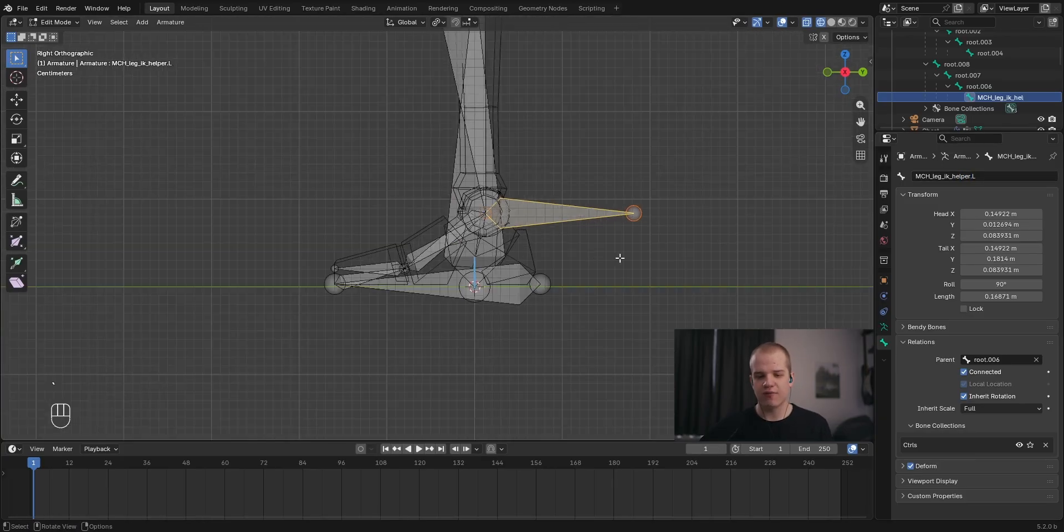
key("grave")
key("shift+d")
left_click(714, 294)
key("alt+p")
left_click(716, 294)
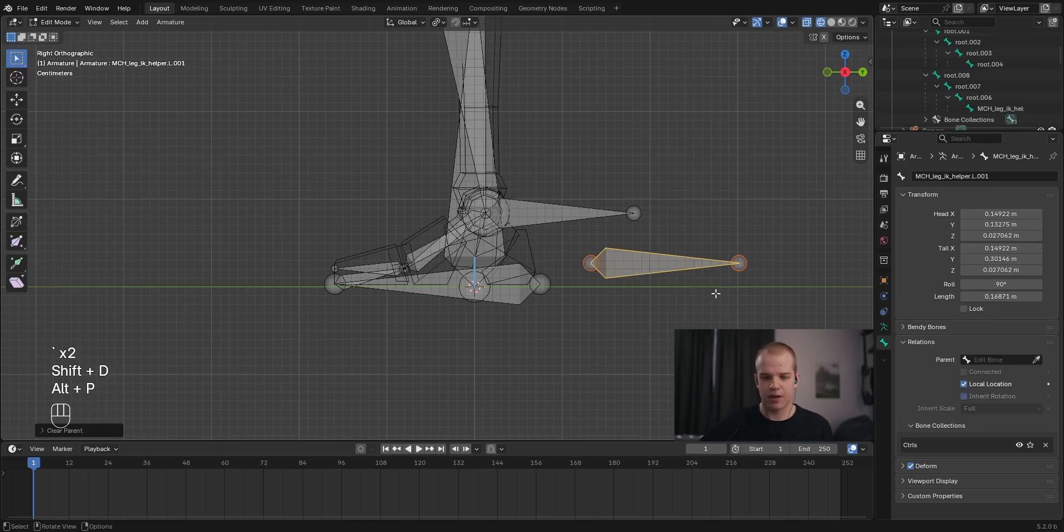
Try to move the unparented copy back over the helper bone at the ankle, and delete the copy.
scroll(703, 286, "up", 2)
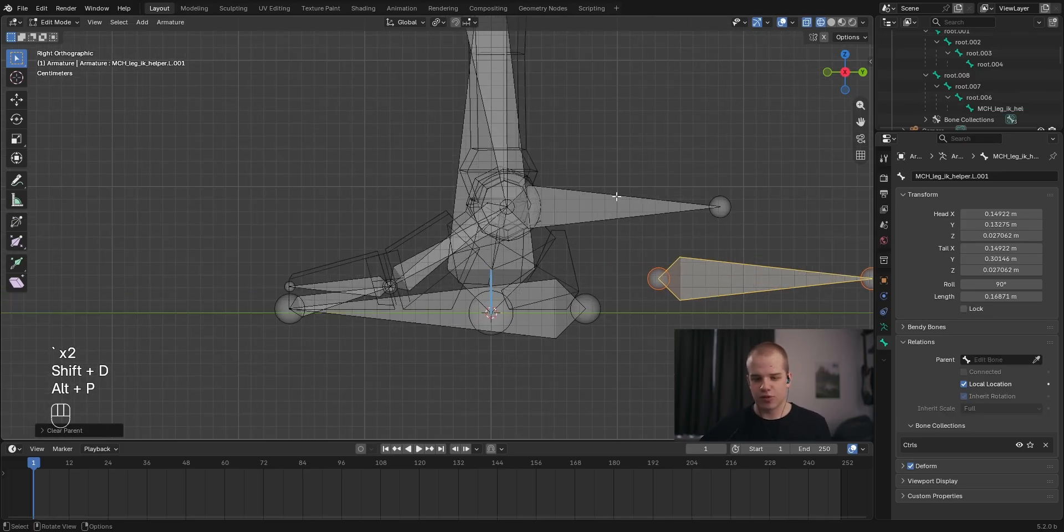
key("g")
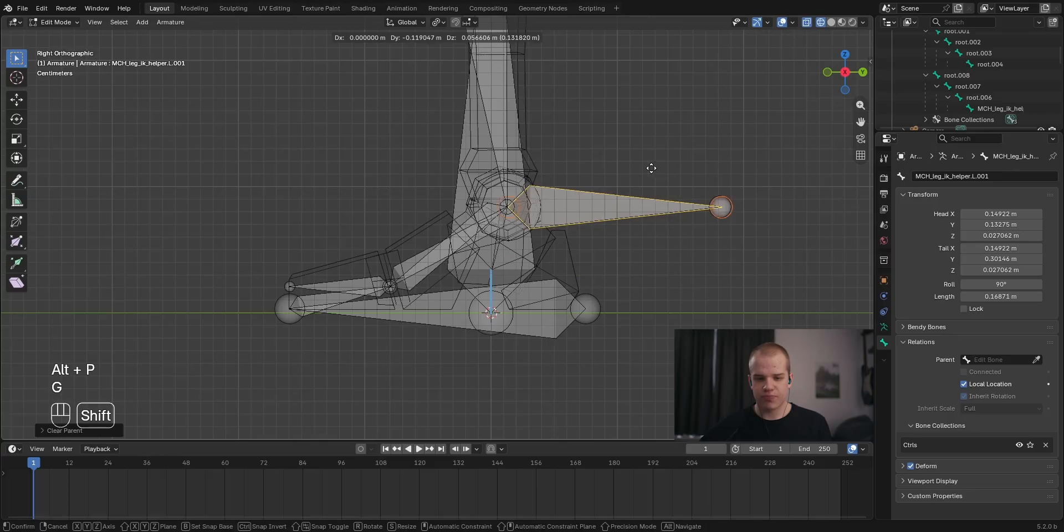
right_click(636, 164)
middle_click_drag(636, 189, 551, 231, "shift")
scroll(551, 231, "up", 1)
key("x")
left_click(669, 299)
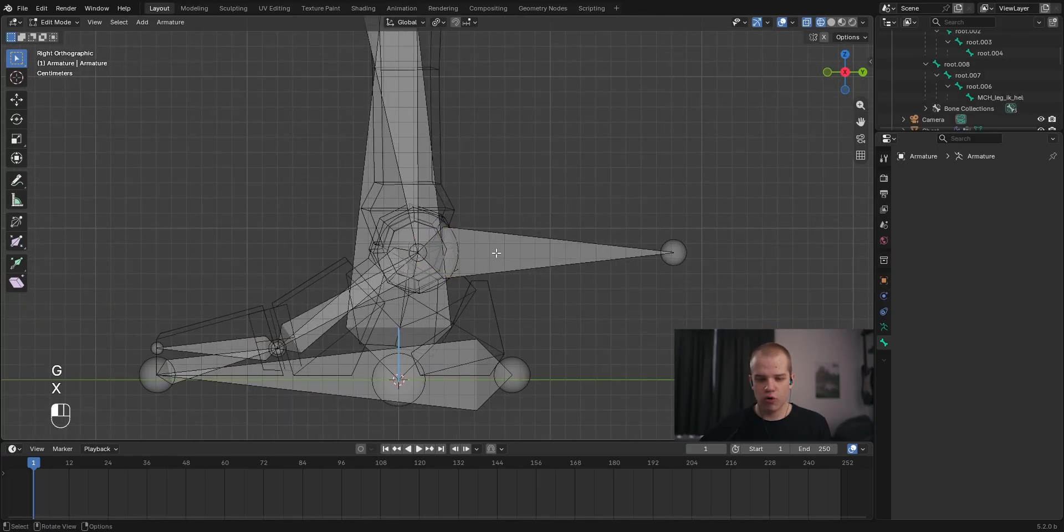
Duplicate MCH_leg_ik_helper.L in place and scale the copy up to about 0.27 m long.
left_click(494, 252)
key("shift+d")
right_click(491, 271)
scroll(554, 255, "up", 3)
key("s")
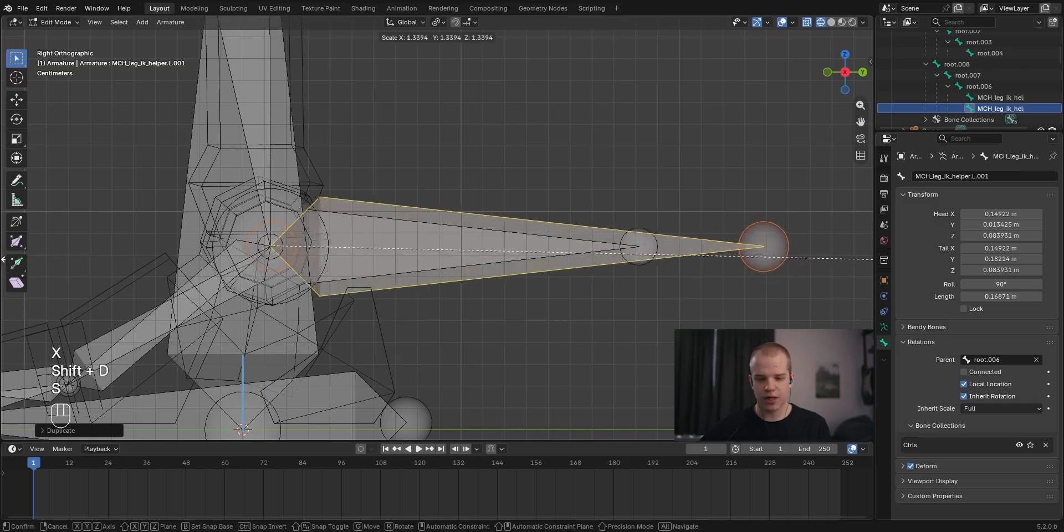
right_click(152, 94)
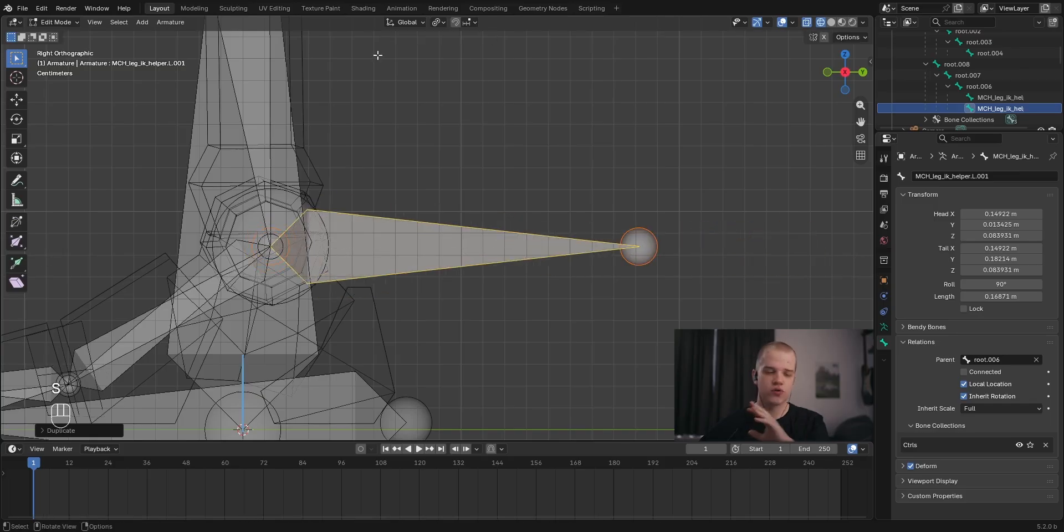
key("s")
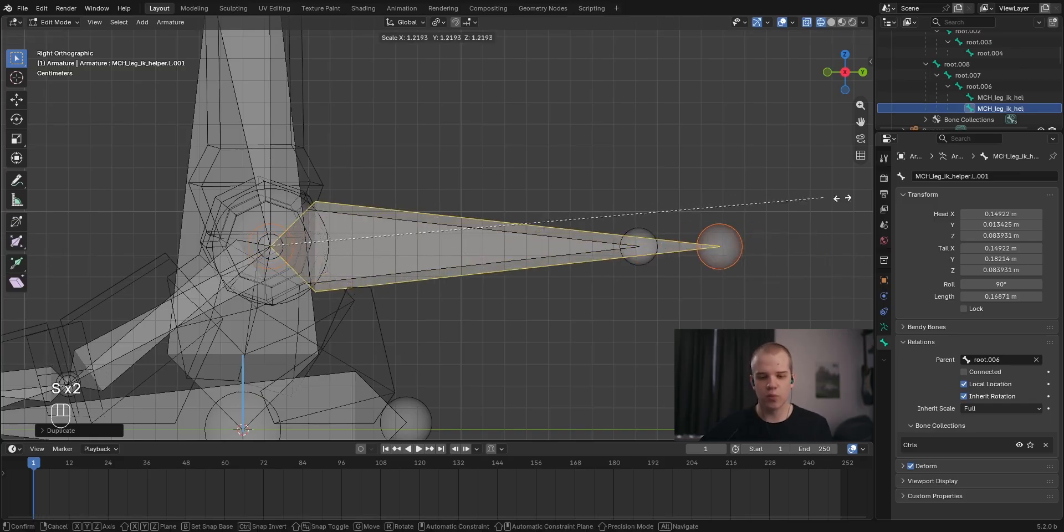
left_click(256, 198)
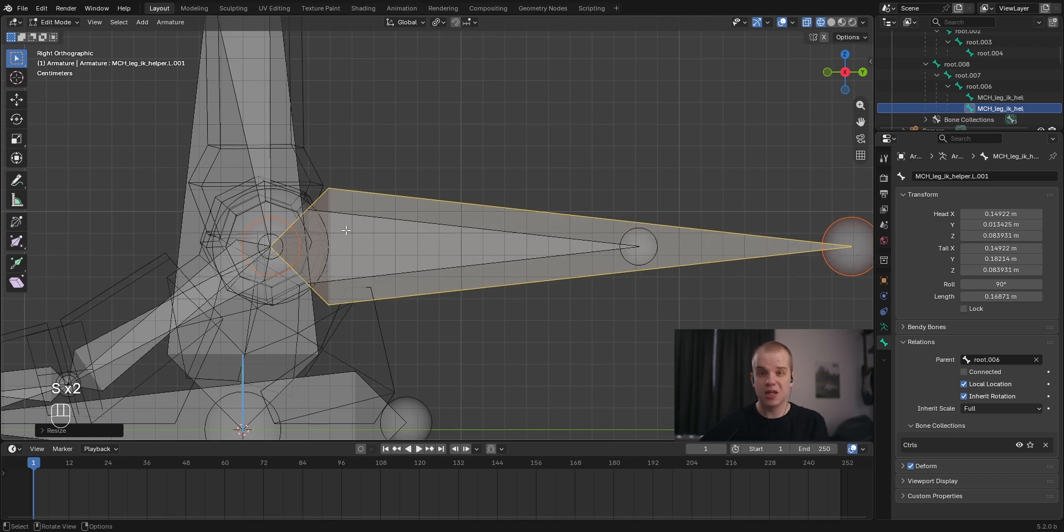
scroll(337, 246, "down", 3)
key("s")
right_click(642, 232)
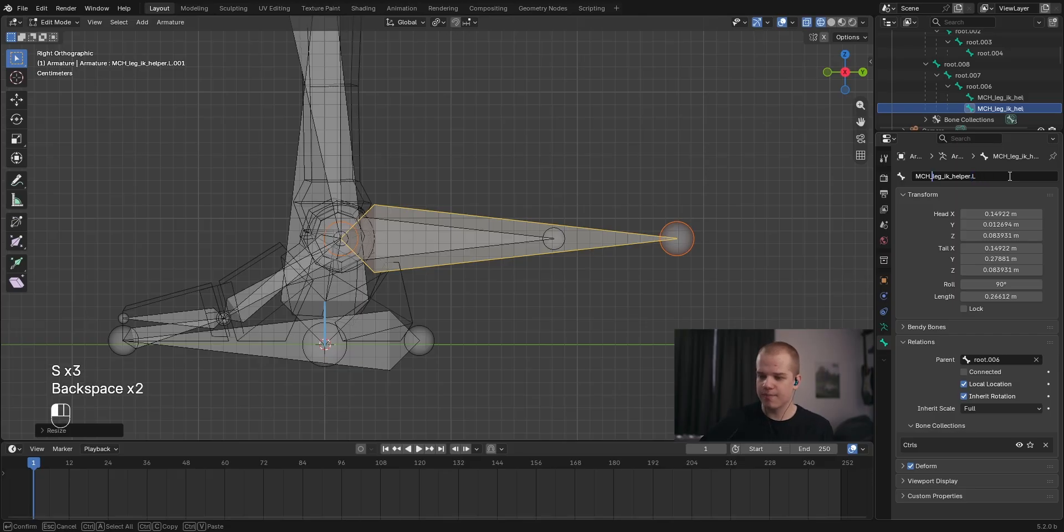
Rename the larger duplicate bone to CTRL_leg_ik.L.
key("BackSpace")
type("CTRL")
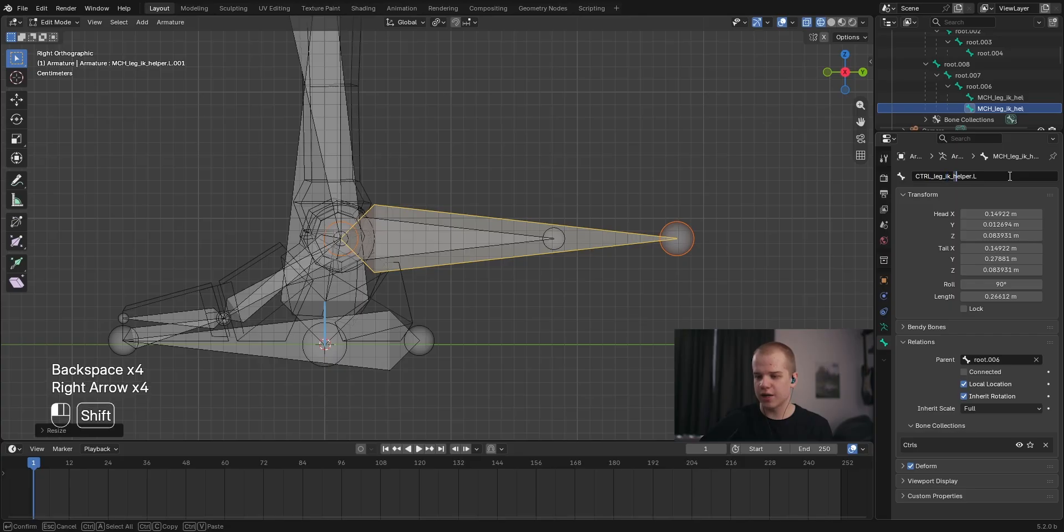
key("shift+Right")
key("shift+Right")
key("shift+Right")
key("BackSpace")
key("BackSpace")
key("Return")
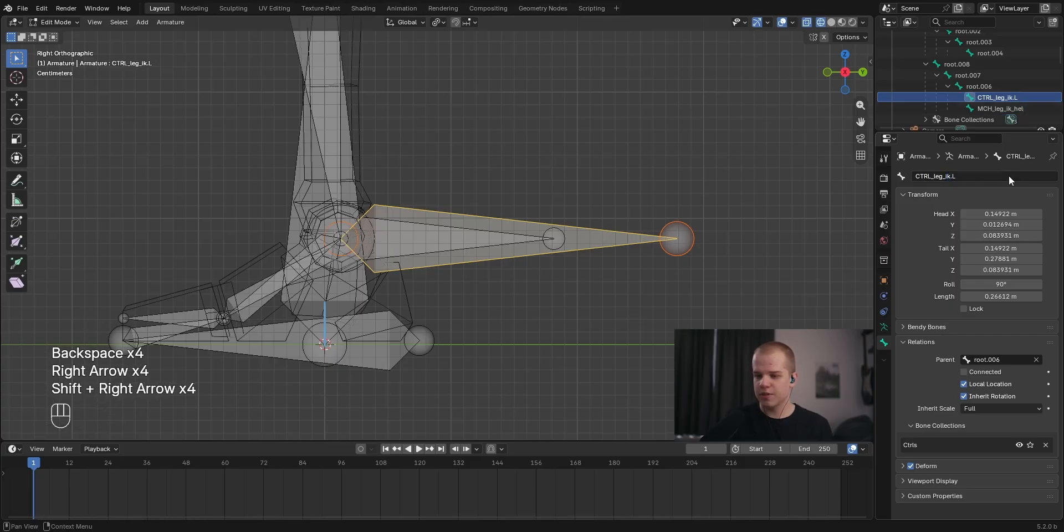
Test moving the sole bone in Edit Mode and Pose Mode, cancelling each move.
middle_click_drag(461, 202, 518, 197)
key("ctrl+Tab")
key("Tab")
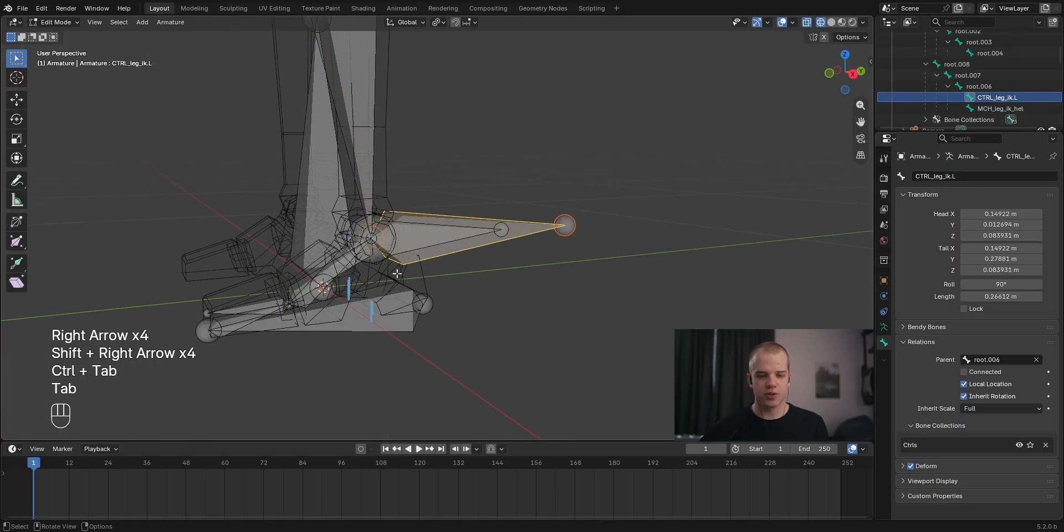
left_click(409, 264)
key("g")
right_click(471, 254)
key("ctrl+Tab")
key("g")
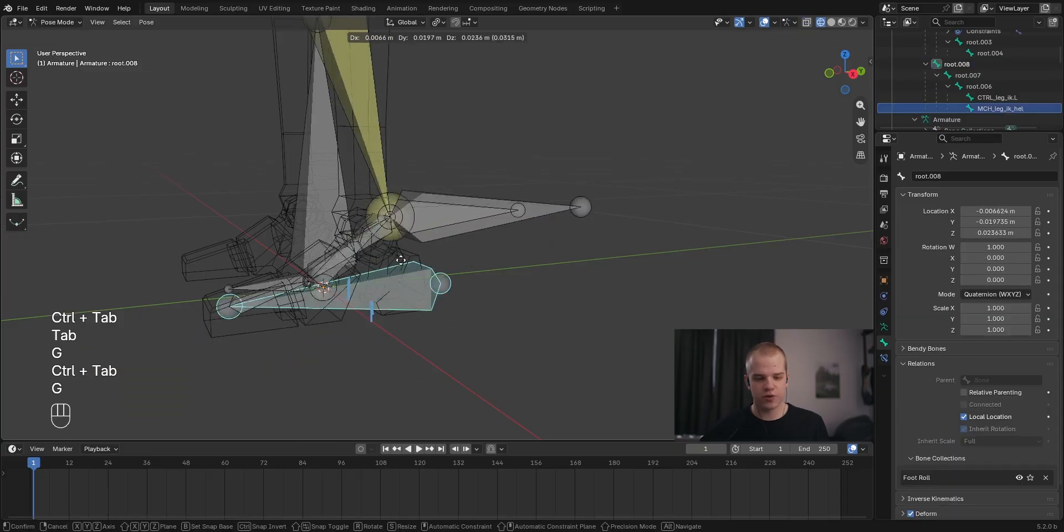
right_click(419, 277)
Clear the parent of CTRL_leg_ik.L in Edit Mode.
key("Tab")
left_click(536, 234)
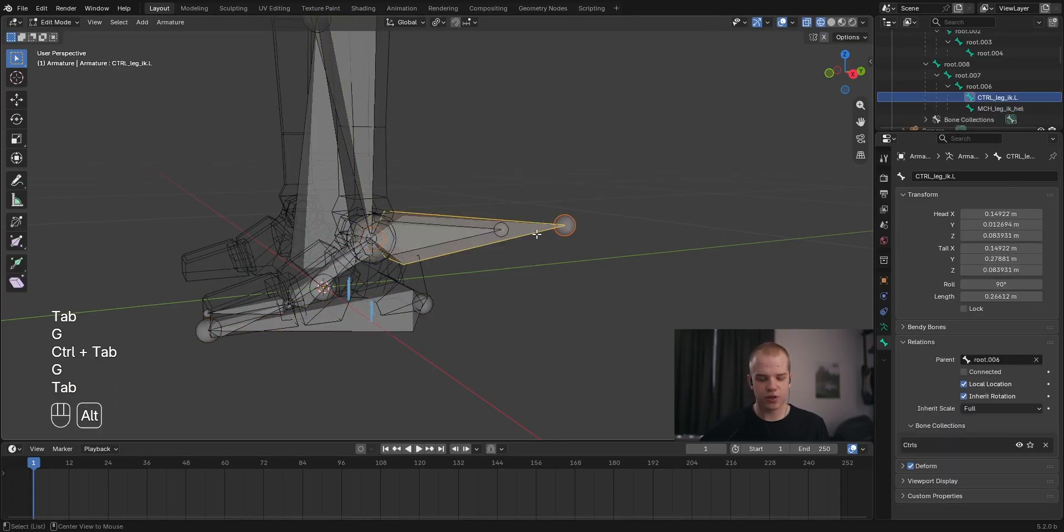
key("alt+p")
left_click(537, 234)
Test moving the sole bone upward in Pose Mode and undo the move.
key("ctrl+Tab")
left_click(393, 317)
key("g")
right_click(455, 220)
left_click(509, 239)
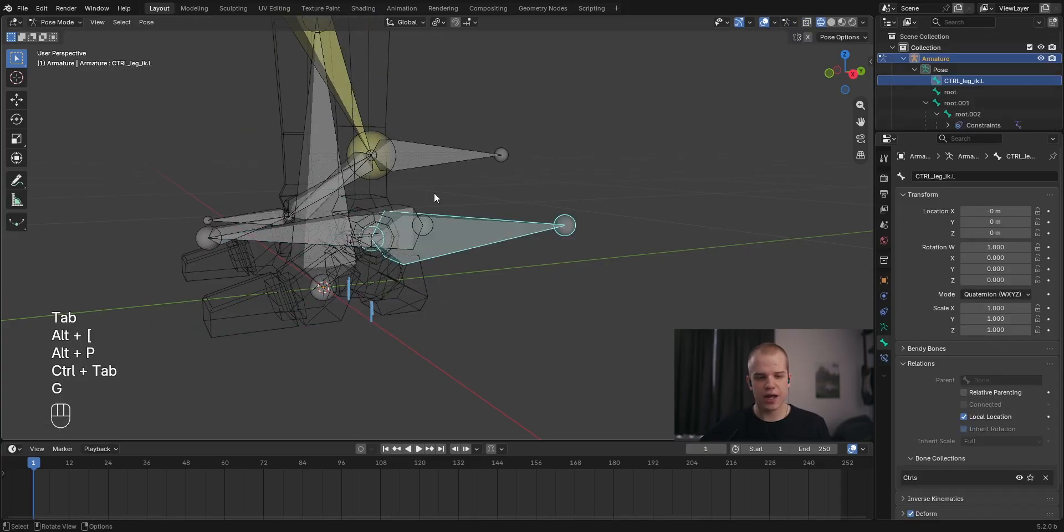
key("ctrl+z")
key("ctrl+z")
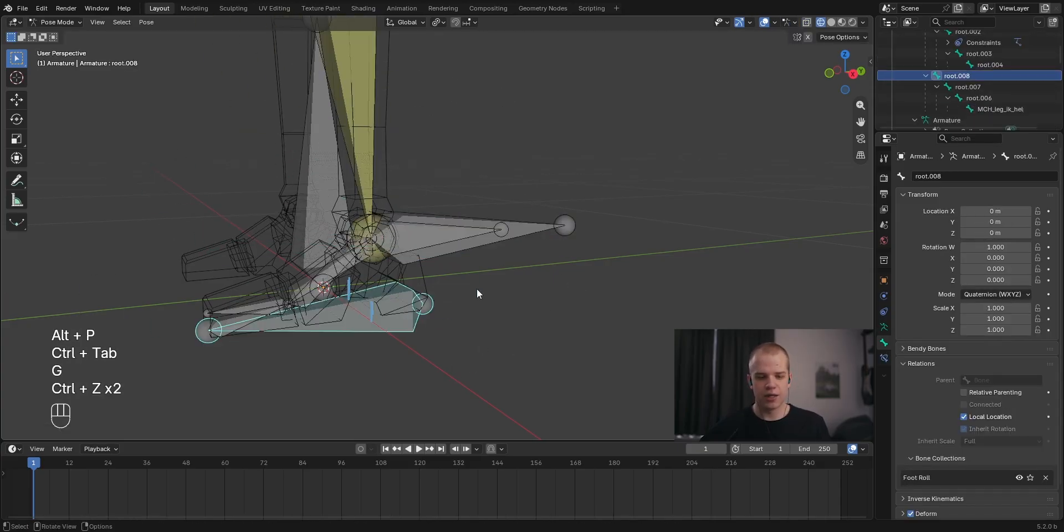
Try parenting CTRL_leg_ik.L to the sole bone and test moving the control in Pose Mode.
key("Tab")
left_click(381, 316, "shift")
key("ctrl+p")
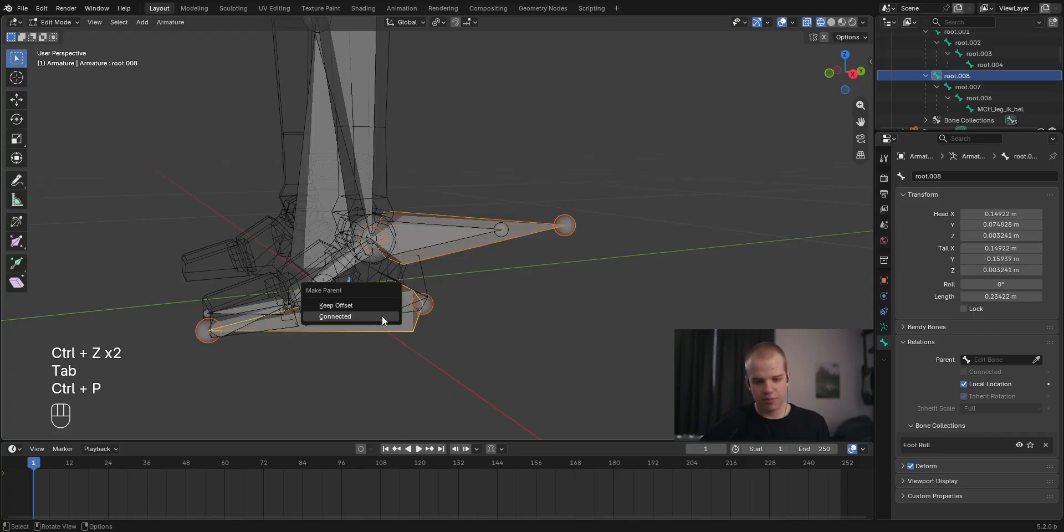
left_click(382, 316)
key("ctrl+Tab")
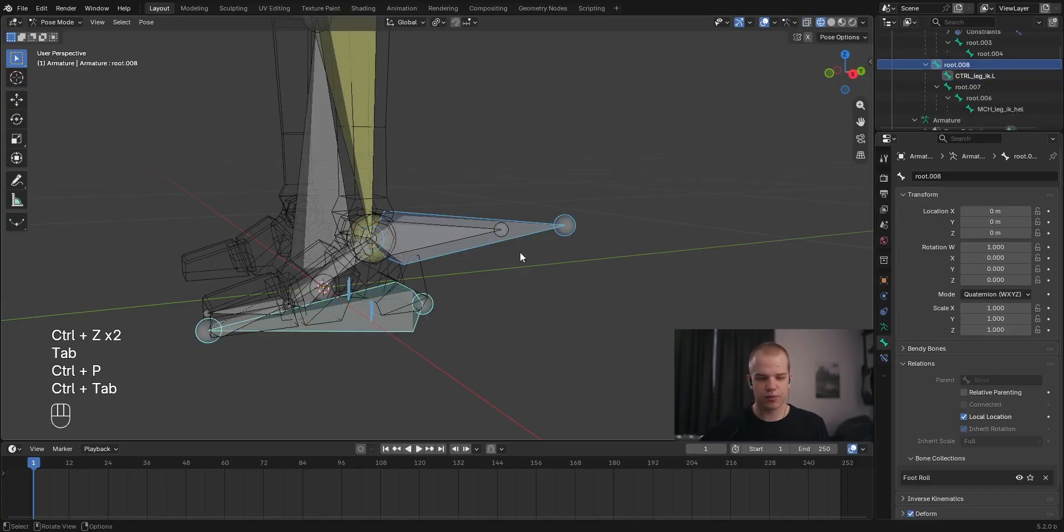
left_click(515, 234)
key("g")
right_click(580, 194)
Remove CTRL_leg_ik.L from its sole bone parent in Edit Mode.
key("Tab")
left_click(384, 295)
left_click(533, 224, "shift")
key("alt+p")
left_click(542, 218)
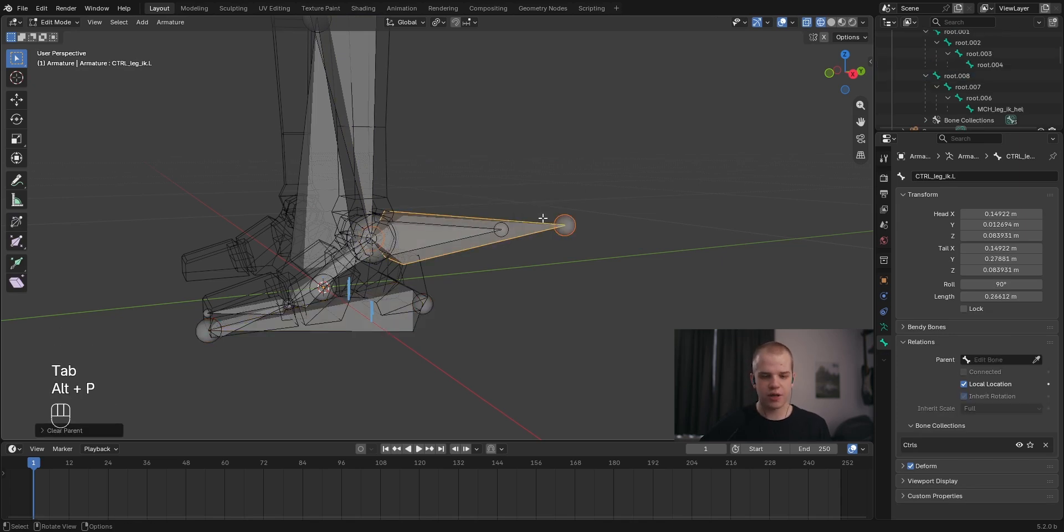
Parent the sole bone to CTRL_leg_ik.L keeping its offset, and test moving the control in Pose Mode.
left_click(384, 296)
left_click(533, 224, "shift")
key("ctrl+p")
left_click(518, 238)
key("ctrl+Tab")
key("g")
right_click(503, 191)
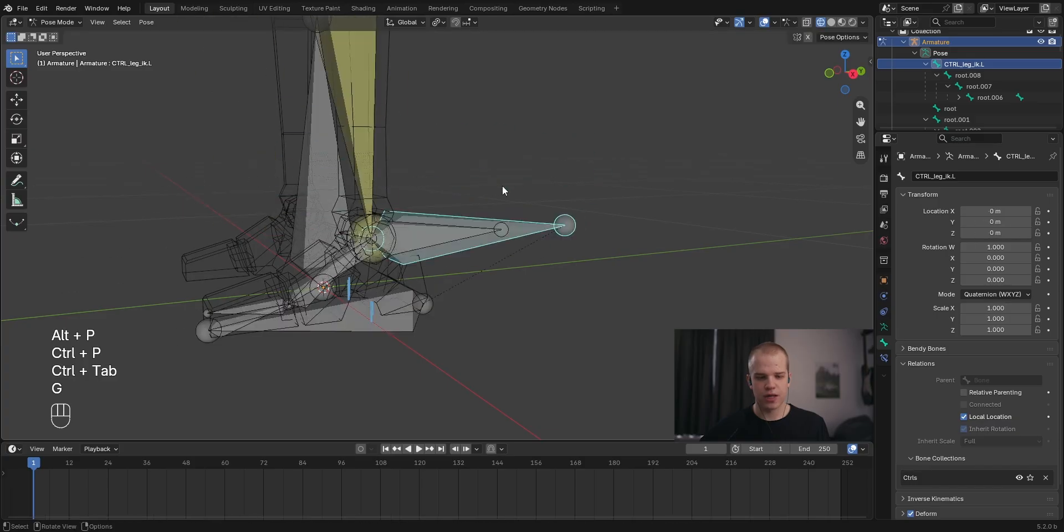
Test moving CTRL_leg_ik.L and the smaller helper bone in the right view, cancelling the moves.
key("grave")
key("g")
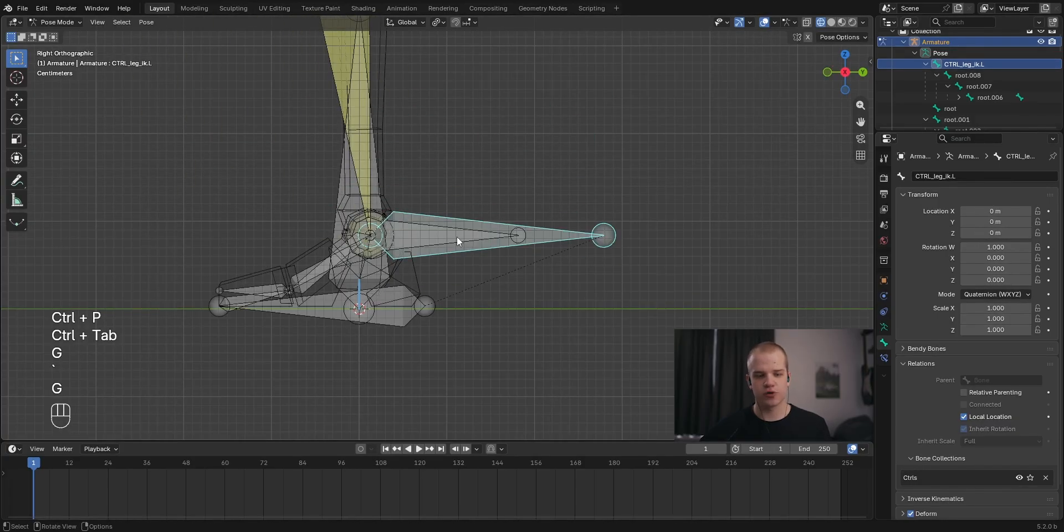
left_click(457, 237)
key("g")
right_click(465, 243)
Hide the MCH_leg_ik_helper.L bone in Pose Mode.
key("h")
key("ctrl+z")
middle_click_drag(523, 233, 443, 264)
key("h")
key("grave")
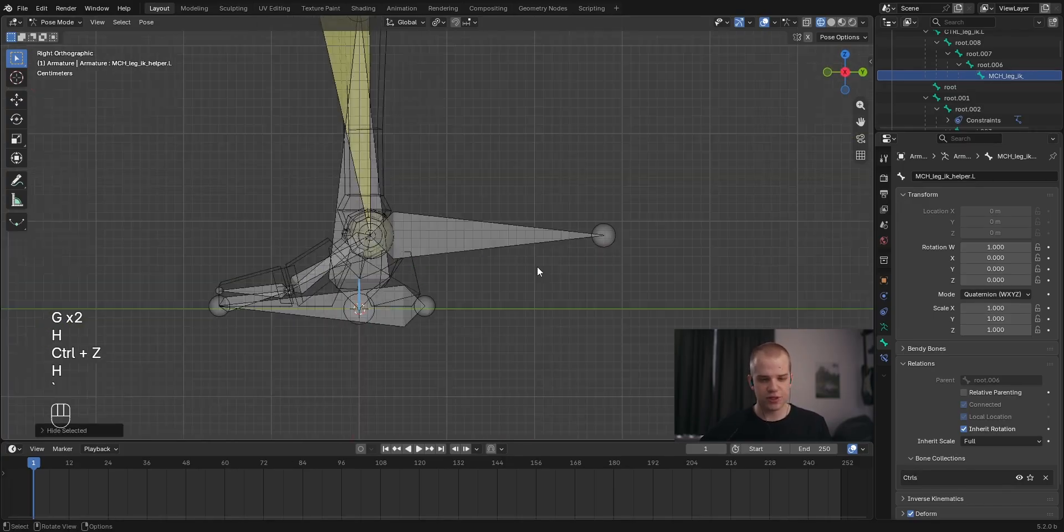
Freely move the sole bone in the right view to about Y 0.014 m and Z -0.049 m in Pose Mode.
left_click(576, 244)
middle_click_drag(577, 245, 758, 291)
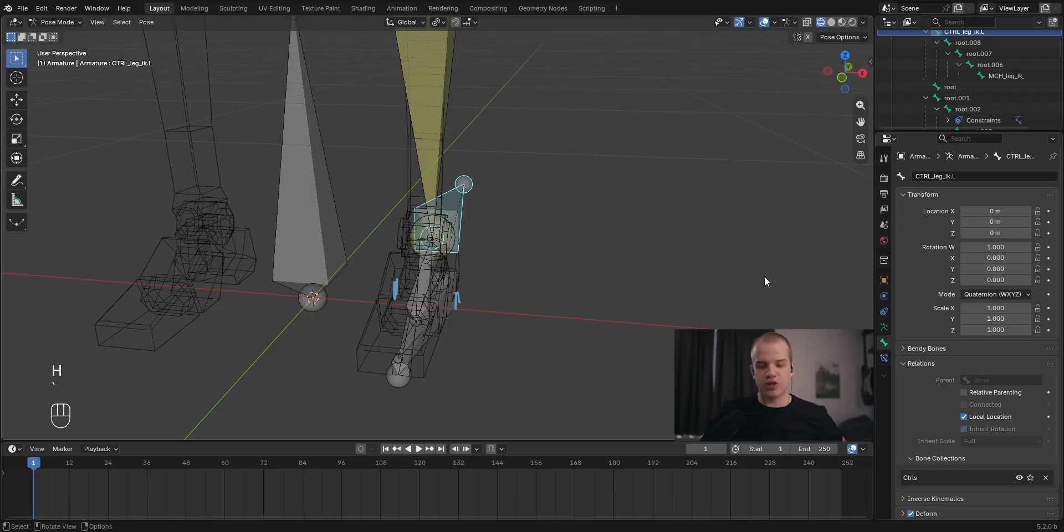
mouse_move(571, 241)
middle_mouse_down()
mouse_move(557, 237)
mouse_move(590, 240)
middle_mouse_up()
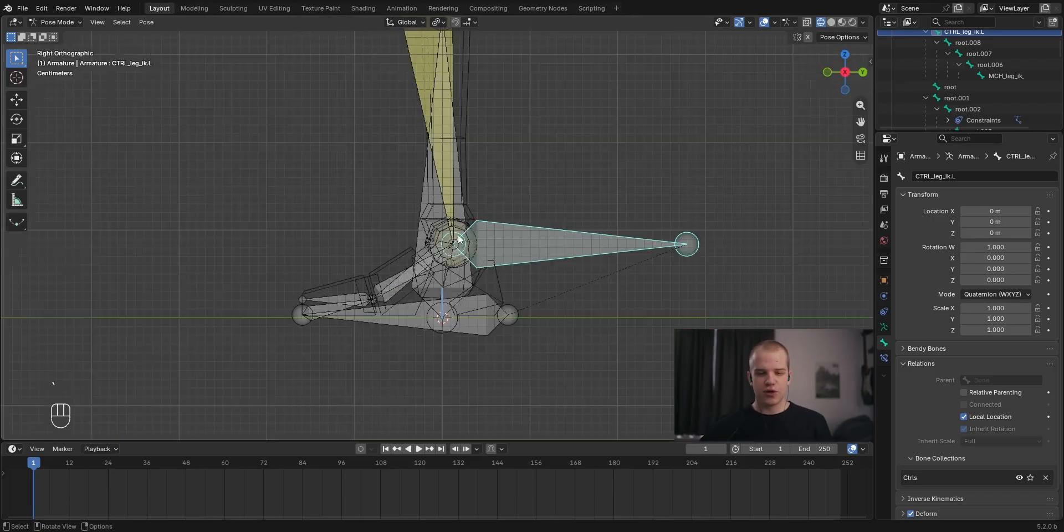
scroll(564, 164, "up", 5)
left_click(606, 273)
key("g")
left_click(570, 358)
middle_click_drag(555, 182, 476, 165, "shift")
scroll(477, 165, "down", 2)
middle_click_drag(499, 158, 592, 213, "shift")
key("g")
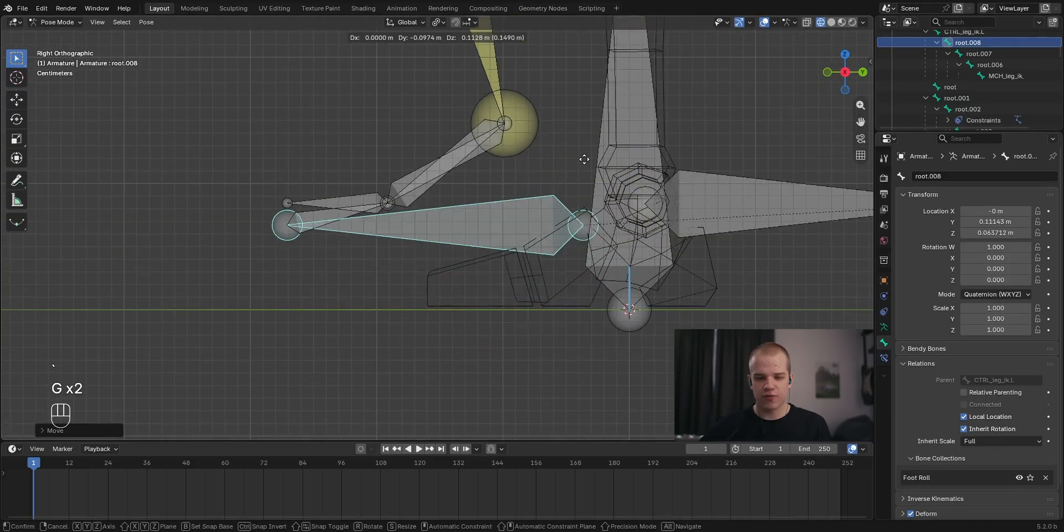
left_click(593, 220)
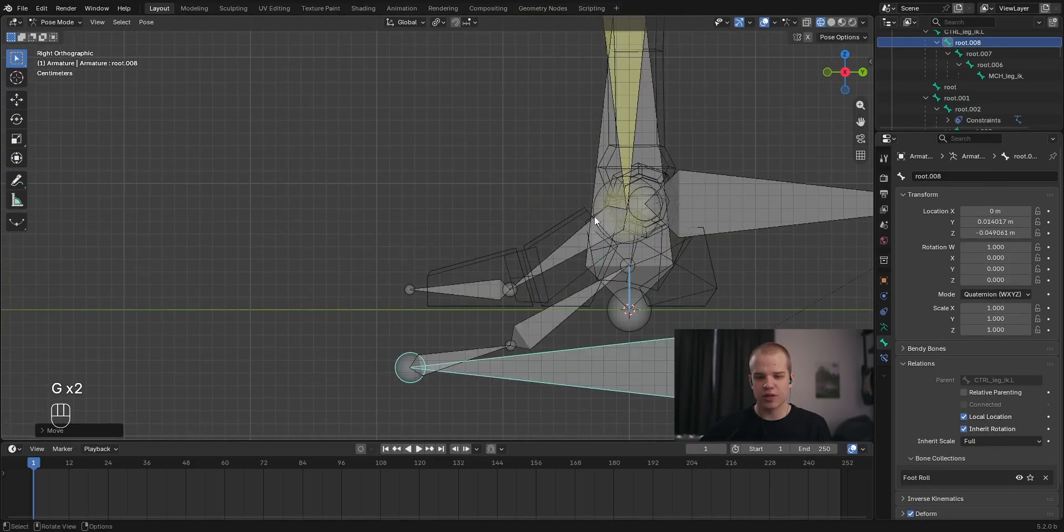
Undo the sole bone's free move and the pose actions just before it, and return the armature to Edit Mode.
left_click(516, 282)
middle_click_drag(510, 260, 421, 229, "shift")
scroll(421, 228, "up", 3)
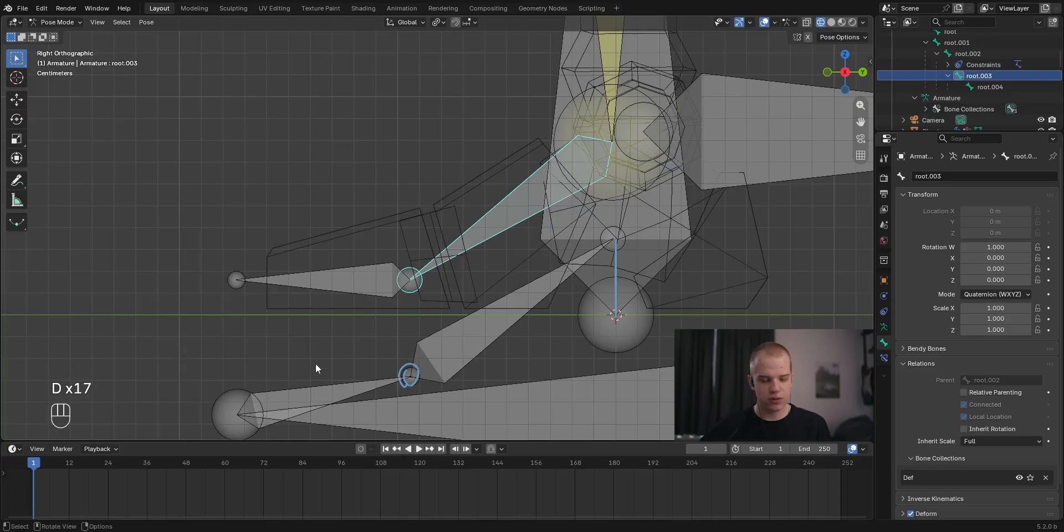
key("ctrl+z")
key("ctrl+z")
key("ctrl+z")
key("ctrl+z")
key("Tab")
middle_click_drag(522, 327, 430, 262, "shift")
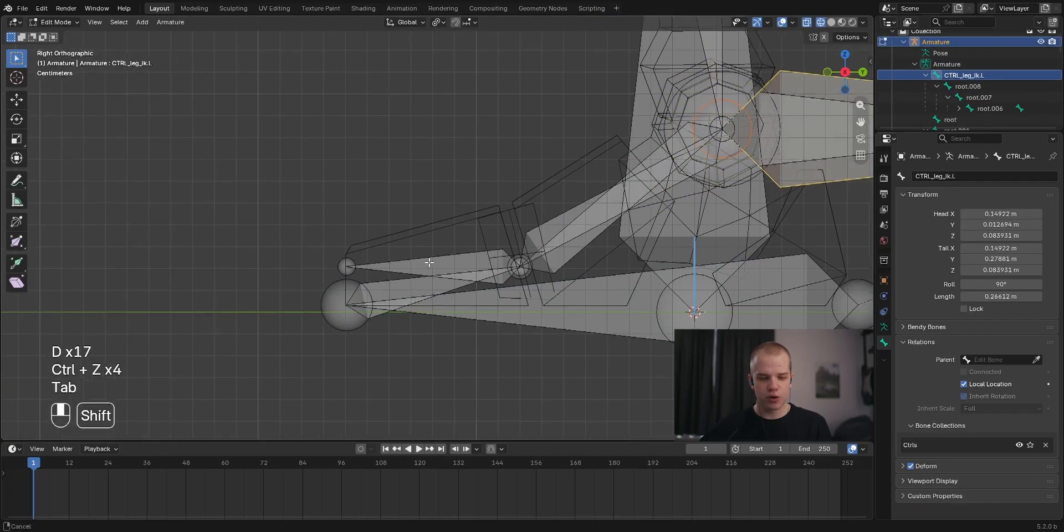
Select the ball joint at the foot bone's tail and hide the Foot Roll bone collection.
key("alt+a")
scroll(430, 262, "up", 3)
middle_click_drag(632, 291, 516, 277, "shift")
left_click(515, 279)
key("z")
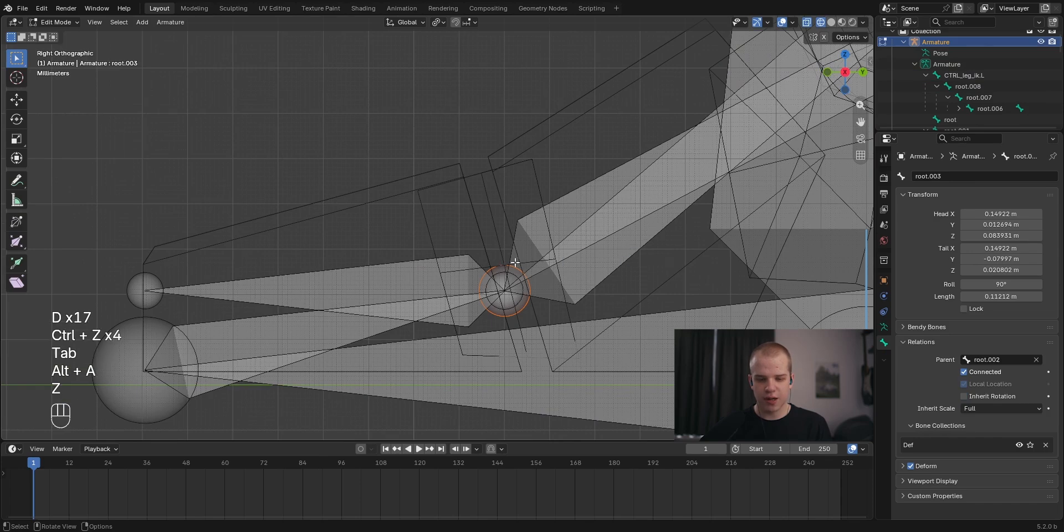
key("g")
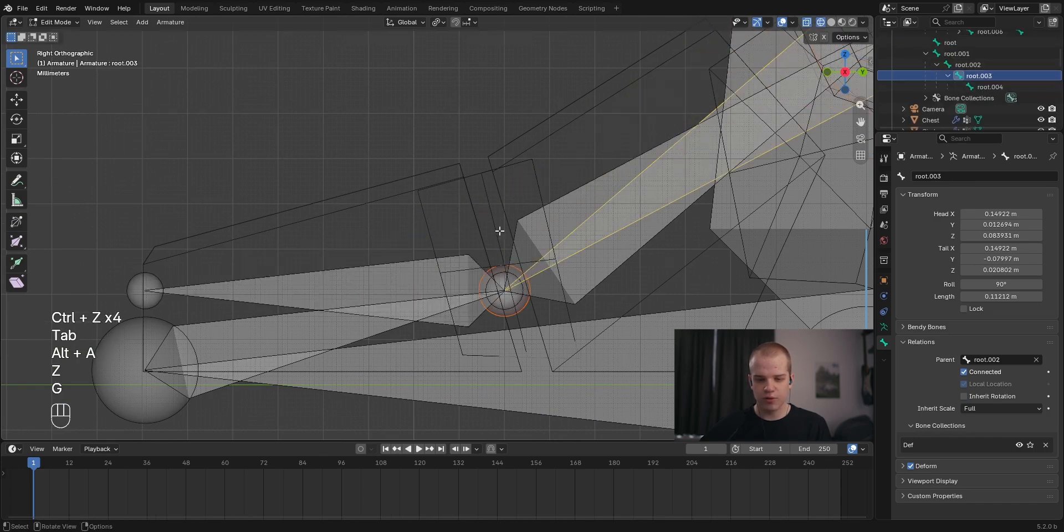
left_click(885, 327)
left_click(1016, 273)
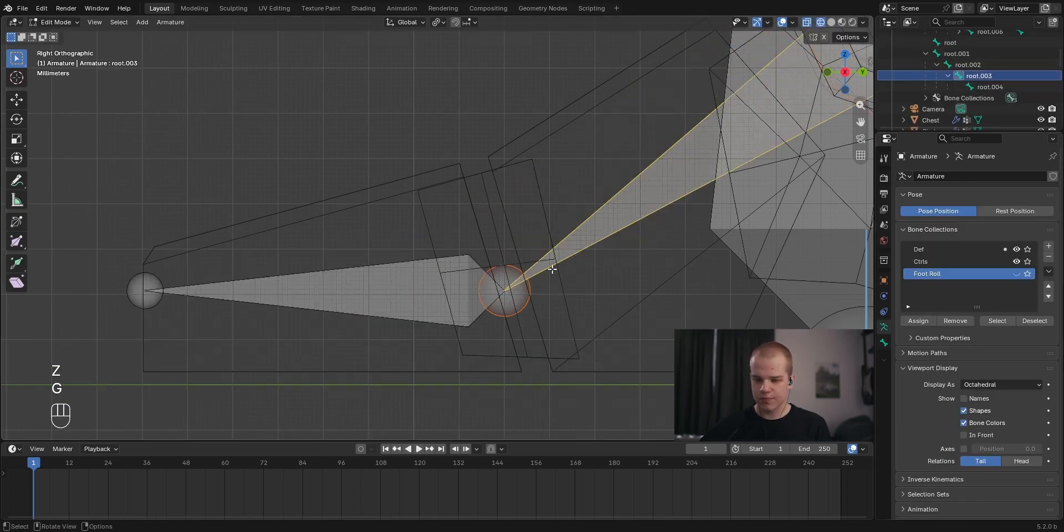
Extrude a short bone straight up along Z from the ball joint at the foot bone's tail.
left_click(551, 270)
scroll(549, 273, "down", 3)
scroll(241, 253, "up", 2)
left_click(368, 263, "shift")
key("ctrl+z")
key("e")
key("y")
key("u")
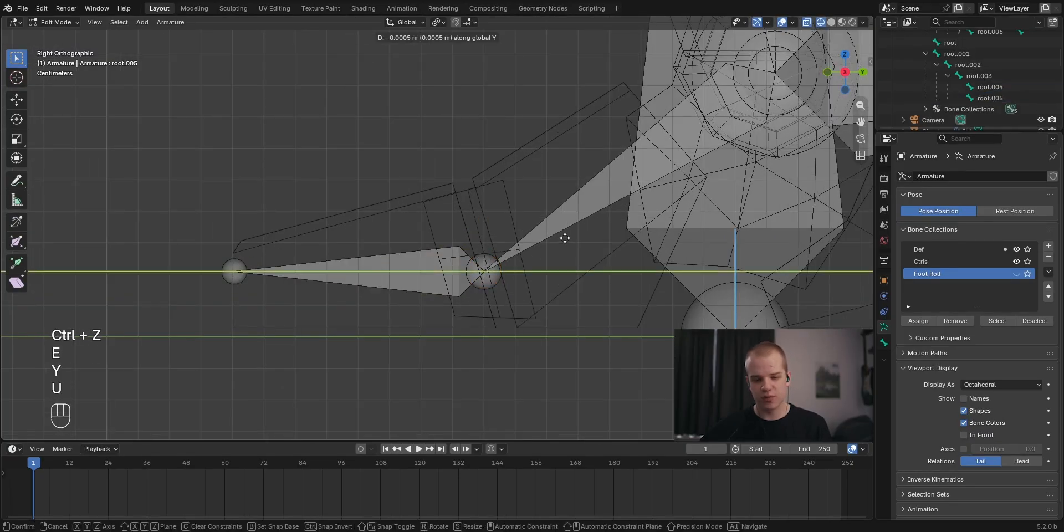
key("z")
left_click(567, 232)
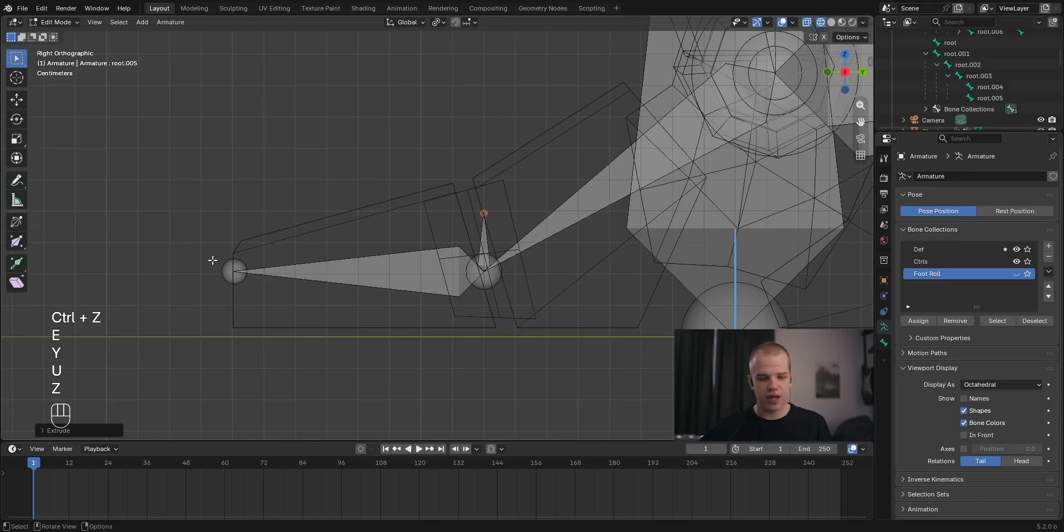
Extrude a bone about 0.02 m straight up along Z from the toe bone's tip and clear the selection.
key("e")
key("z")
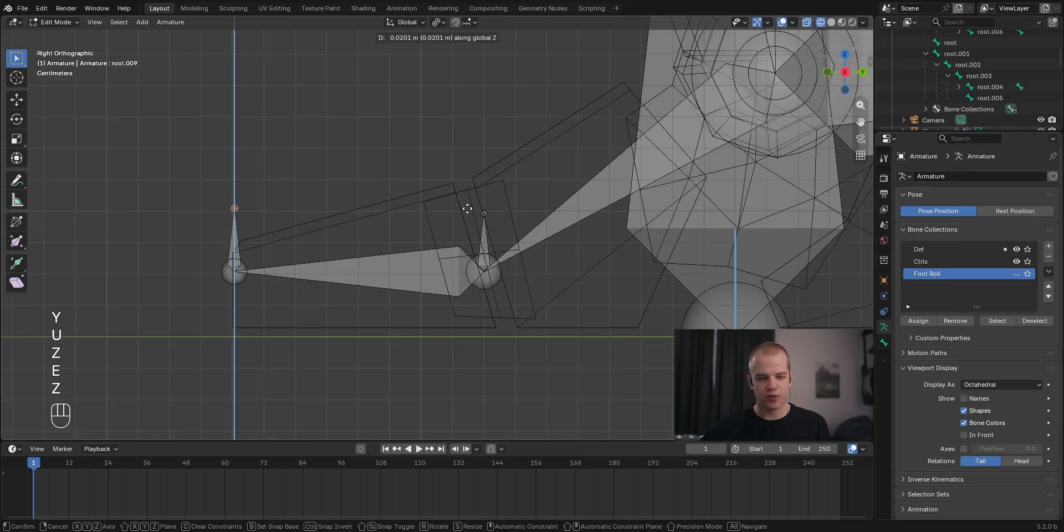
left_click(467, 206)
key("a")
key("alt+a")
Clear the parent of both short vertical bones, at the ball joint and at the toe tip.
left_click(252, 236, "shift")
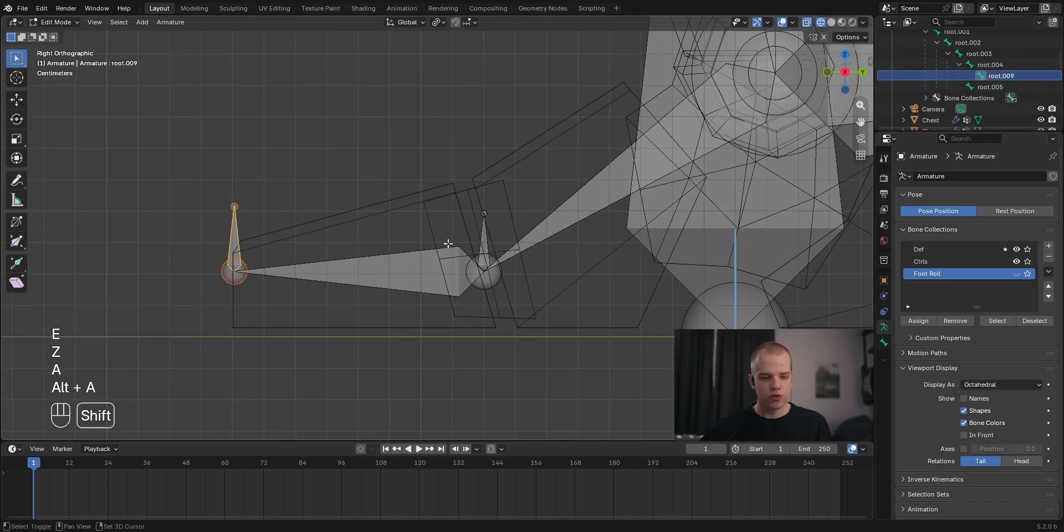
left_click(485, 241, "shift")
key("alt+a")
left_click(485, 242)
key("alt+p")
left_click(487, 242)
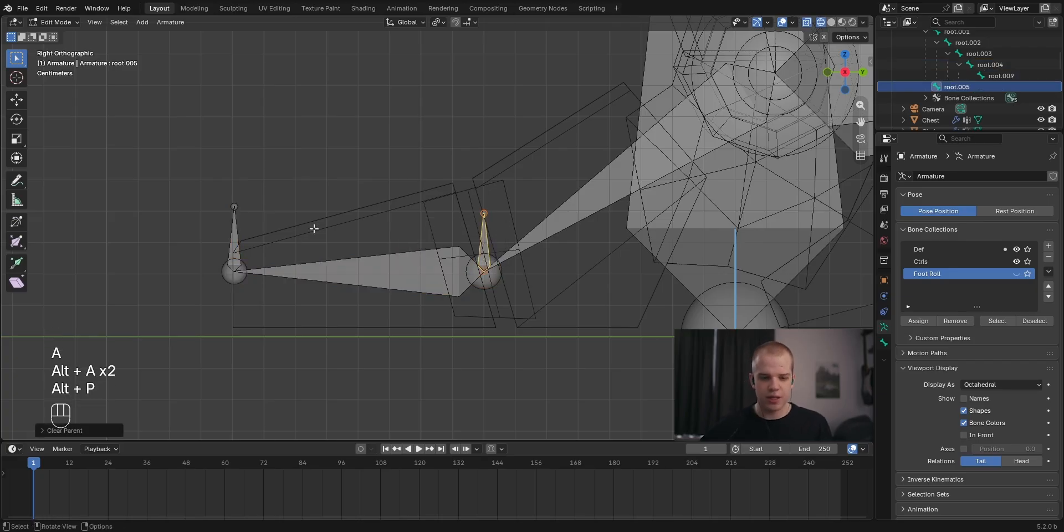
left_click(232, 245)
key("alt+p")
left_click(231, 242)
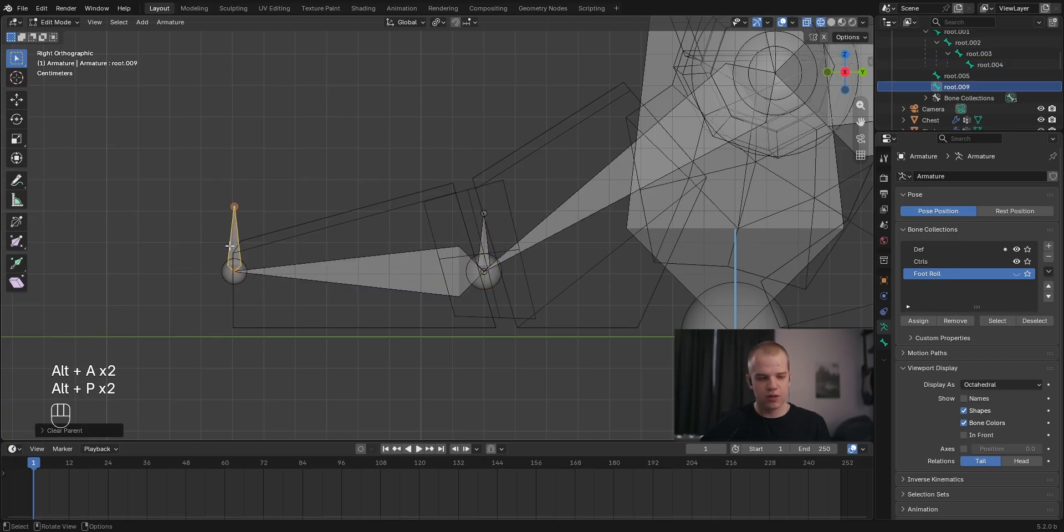
Switch the armature to Pose Mode and rename the deforming foot bone as foot.L.
key("ctrl+Tab")
key("alt+a")
left_click(488, 246)
left_click(884, 343)
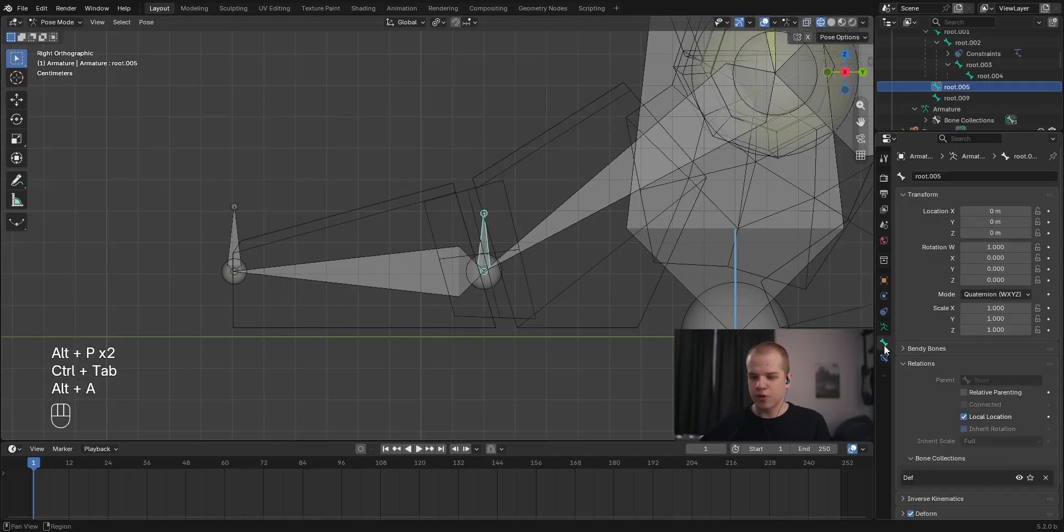
left_click(570, 201)
left_click(952, 176)
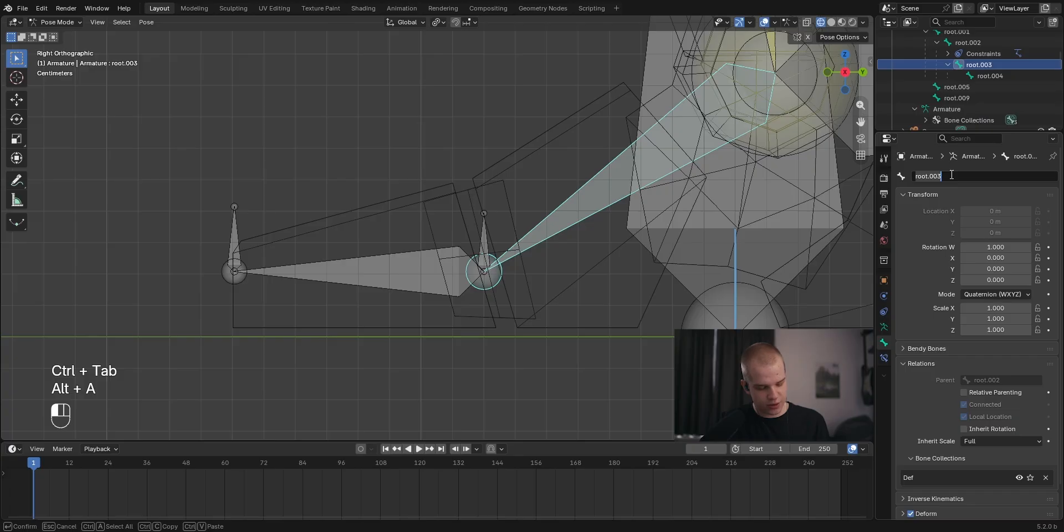
type("foot")
key("BackSpace")
key("BackSpace")
key("BackSpace")
type("oot")
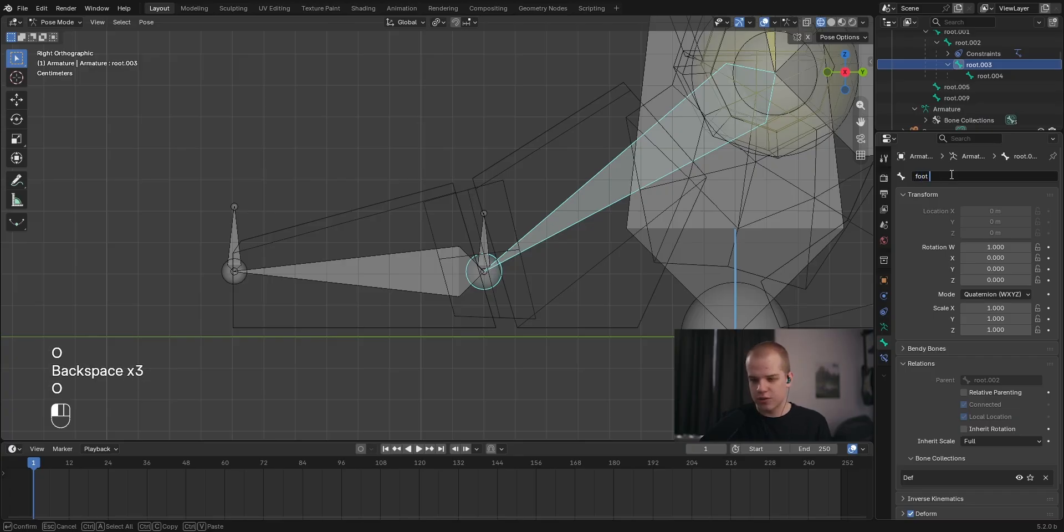
key("BackSpace")
key("BackSpace")
key("BackSpace")
key("BackSpace")
type("foot.L")
key("Return")
Rename the short vertical bone at the ball joint as ik_foot_roll.L.
left_click(468, 256)
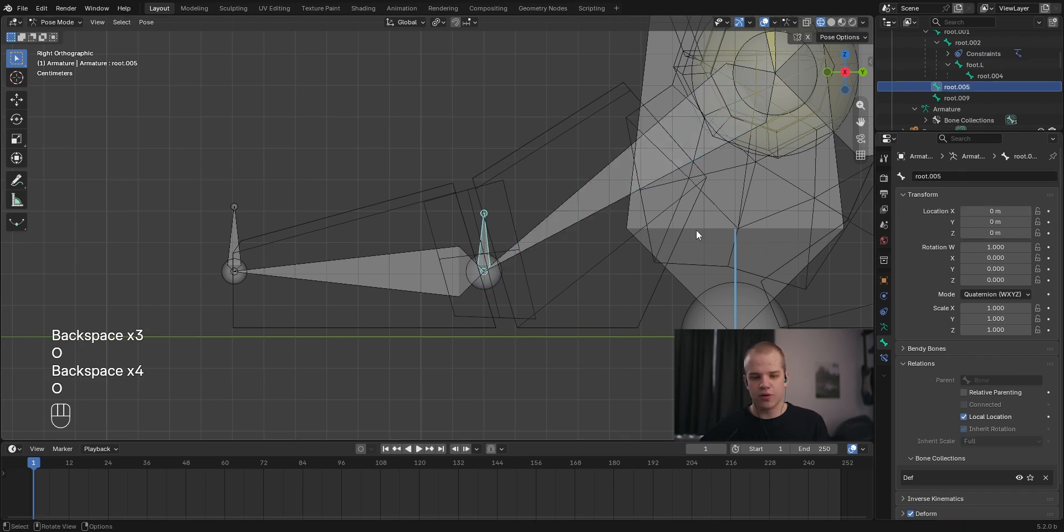
left_click(979, 173)
type("ik_foot")
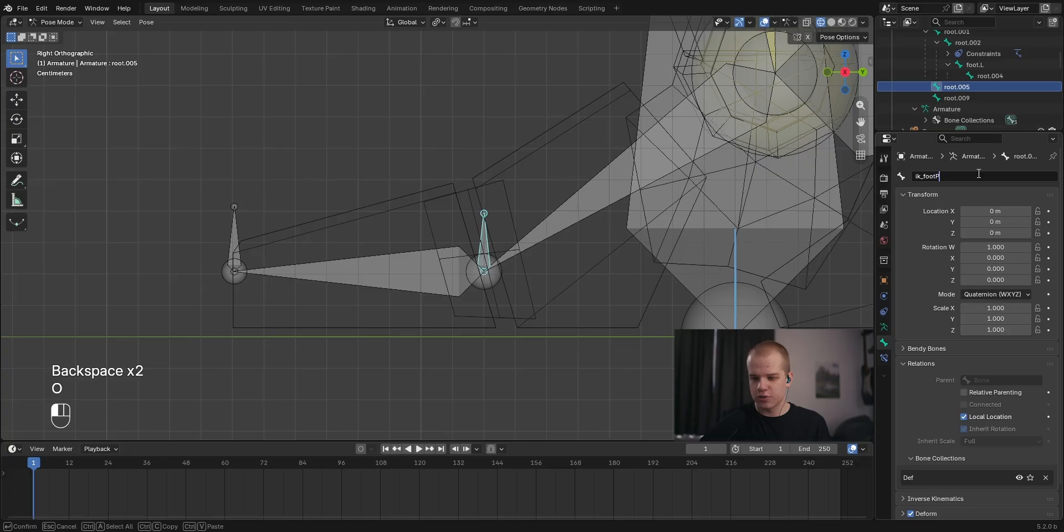
type("_roll")
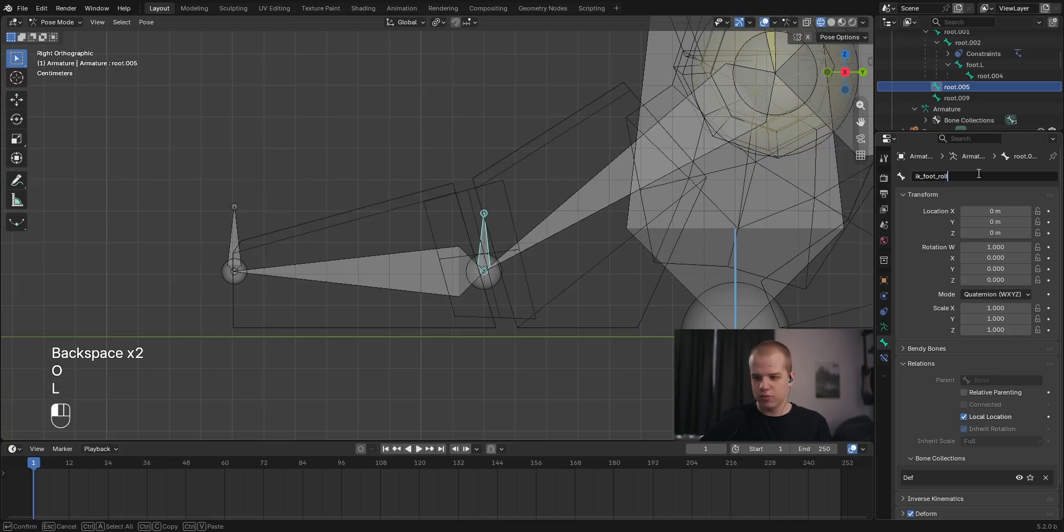
type(".L")
key("Return")
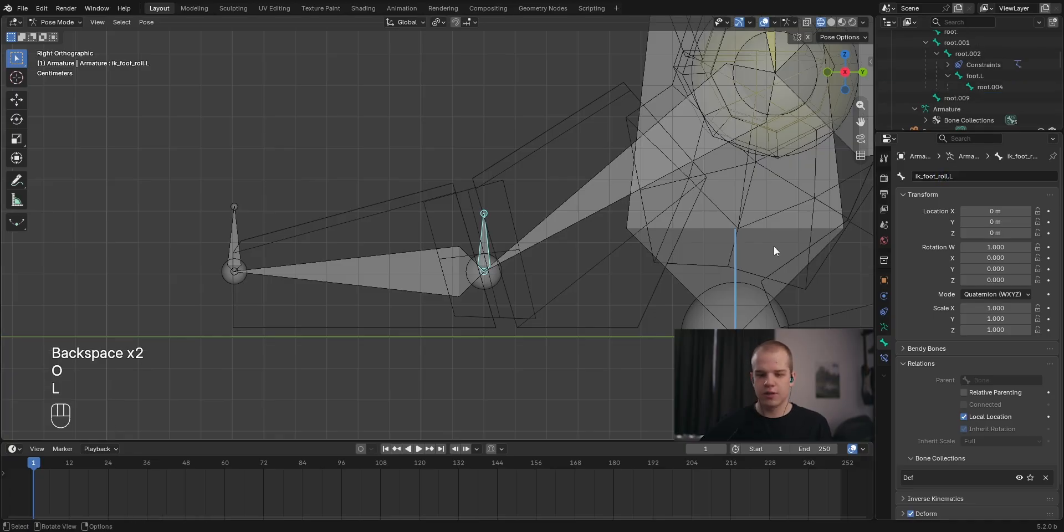
Rename the short vertical bone at the toe tip as ik_toe_roll.
left_click(246, 242)
left_click(1014, 176)
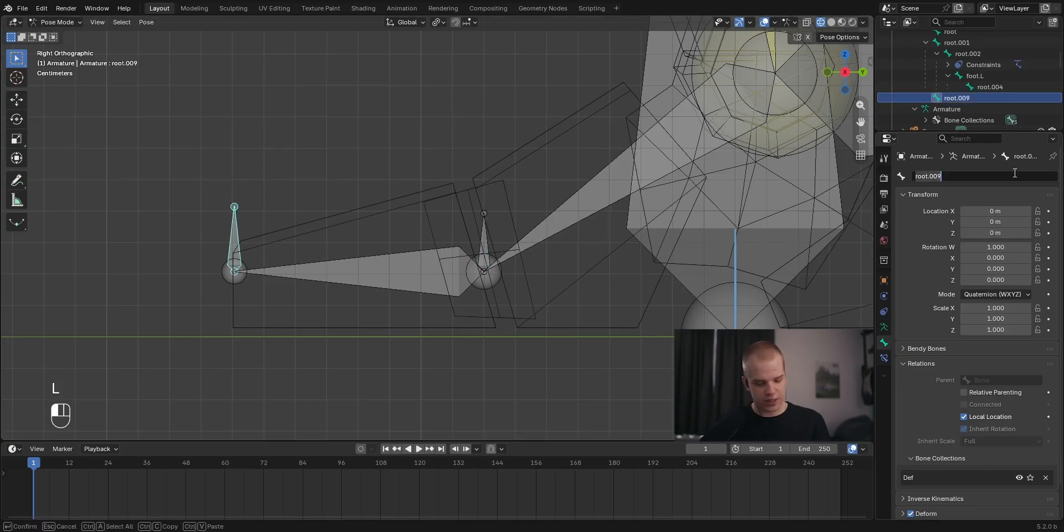
type("ik_foot _")
key("BackSpace")
key("BackSpace")
type("_roll")
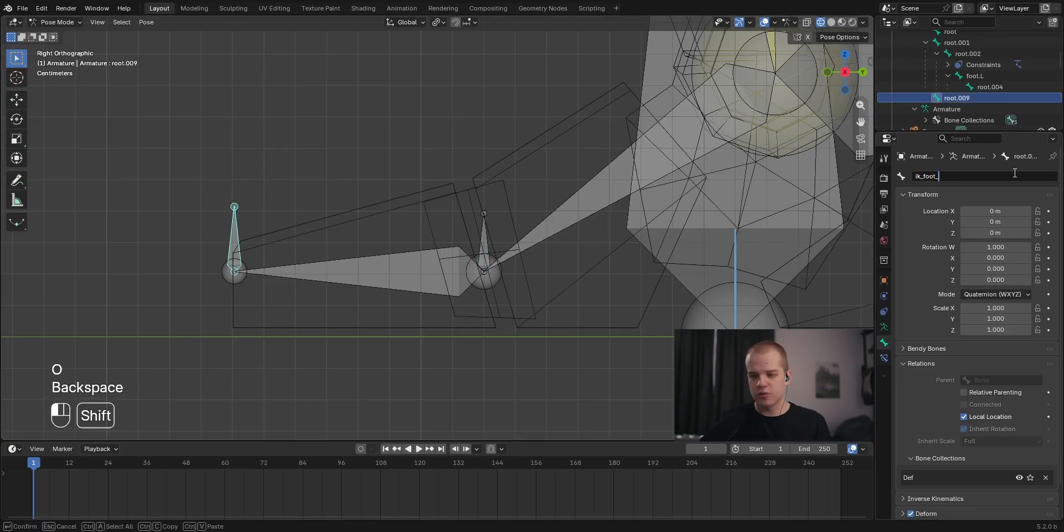
key("Left")
key("Left")
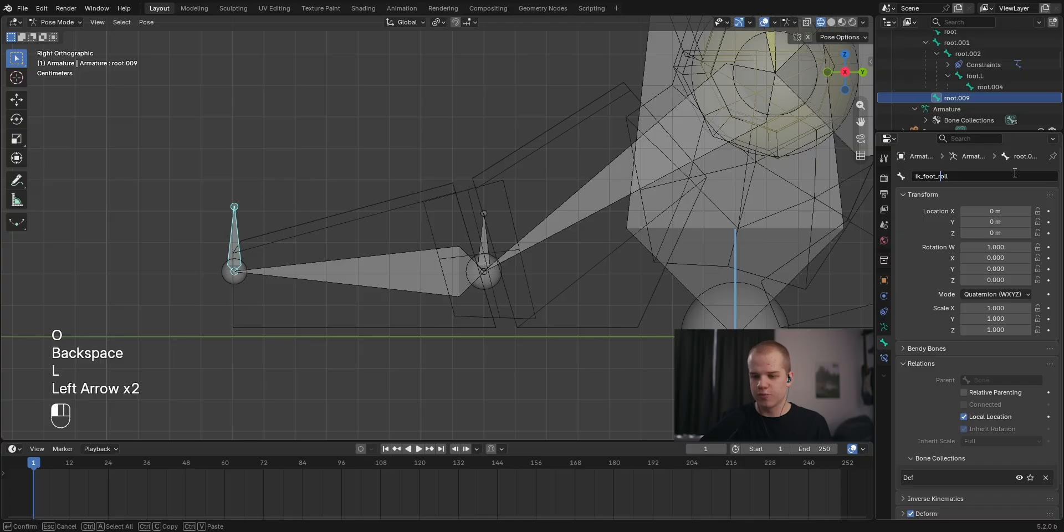
key("BackSpace")
key("BackSpace")
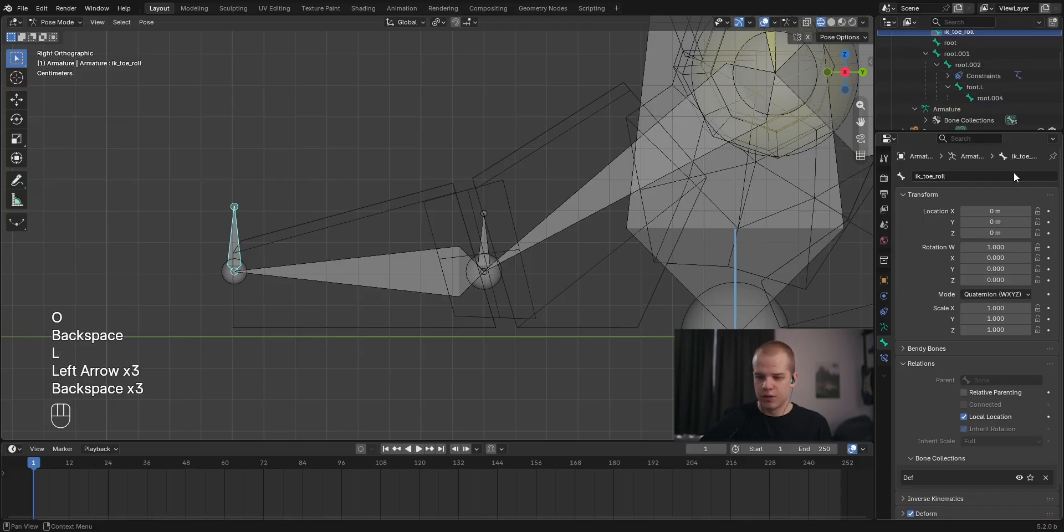
Rename the deforming toe bone as toe.L.
left_click(381, 265)
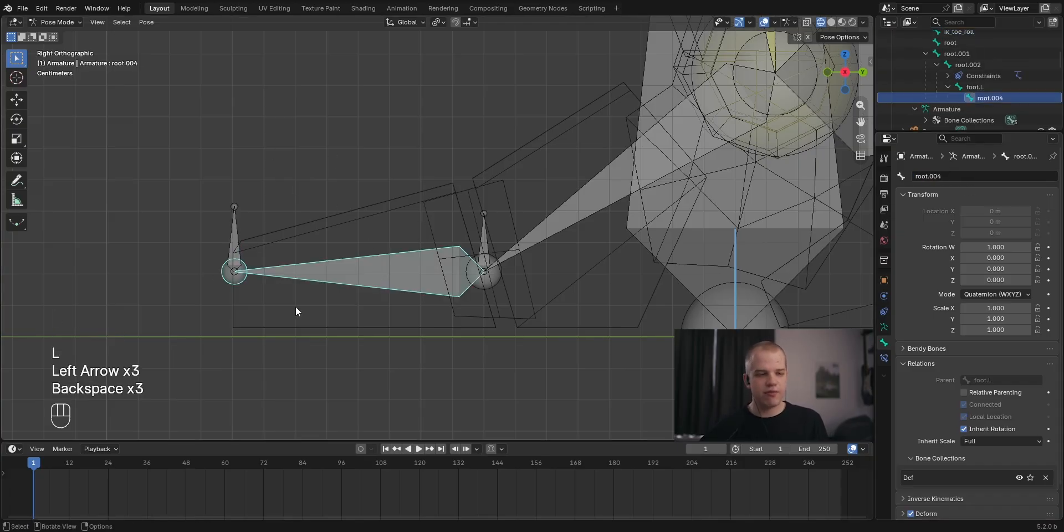
left_click(958, 175)
type("toe.L")
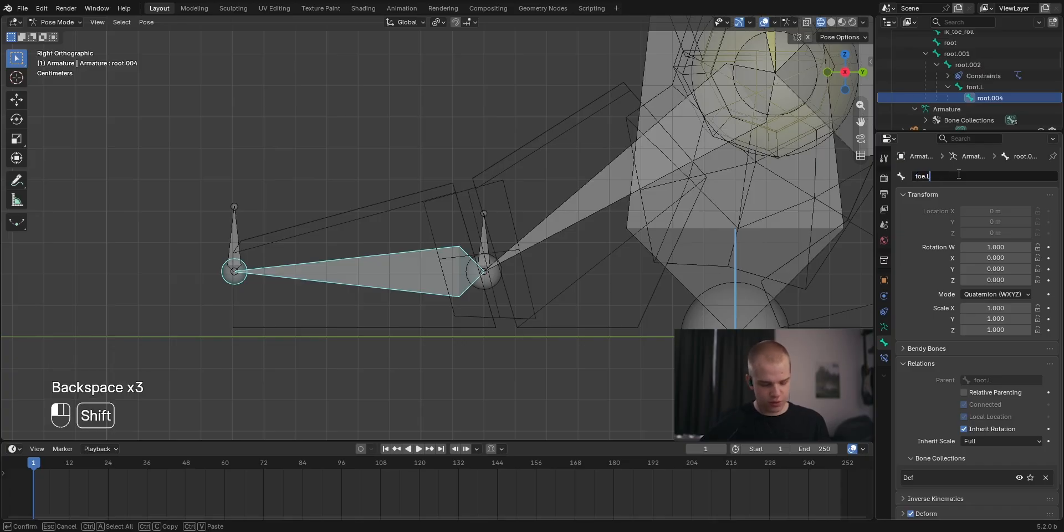
key("Return")
Test moving the ik_toe_roll bone in Pose Mode and cancel the move.
key("ctrl+Tab")
key("ctrl+Tab")
left_click(233, 239)
key("g")
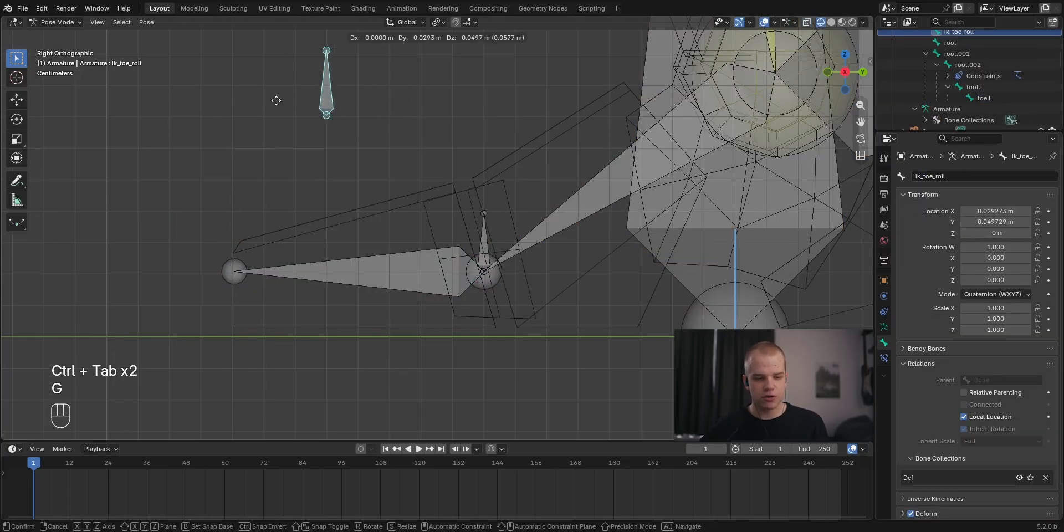
right_click(289, 155)
Add an IK constraint to foot.L that targets ik_foot_roll.L, with chain length 1.
left_click(483, 244)
key("g")
right_click(490, 172)
middle_click_drag(491, 173, 397, 202, "shift")
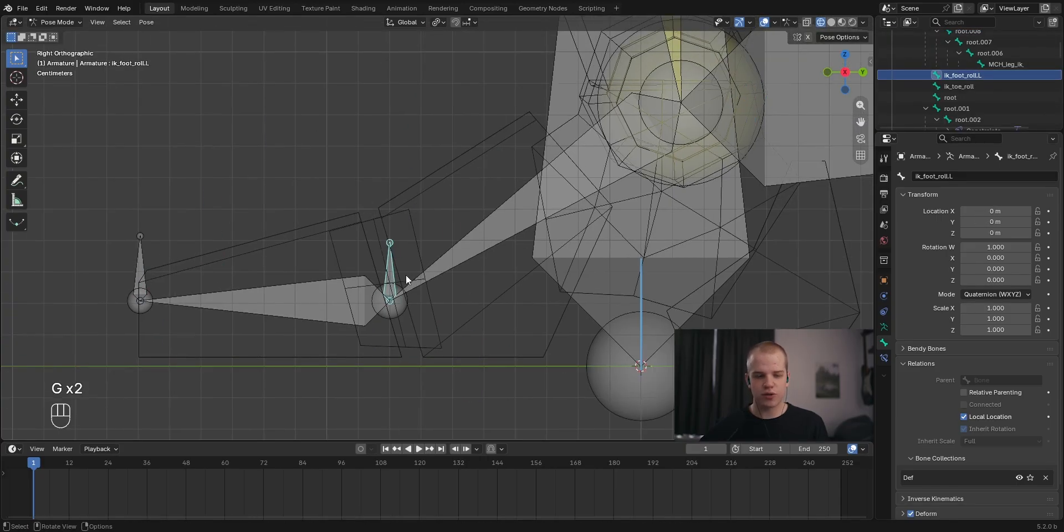
left_click(472, 244, "shift")
key("shift+i")
left_click(522, 228)
scroll(485, 211, "down", 3)
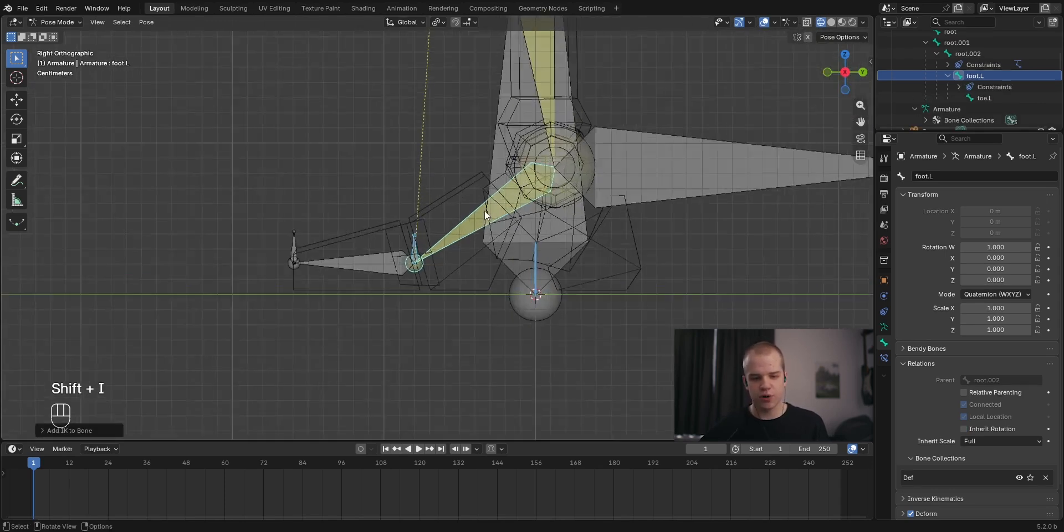
scroll(422, 98, "down", 3)
scroll(475, 199, "up", 6)
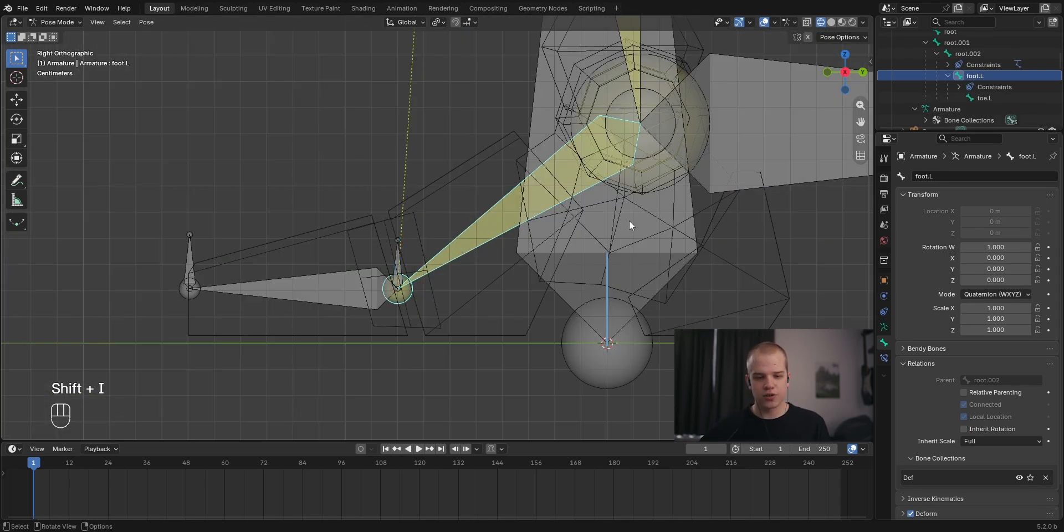
left_click(885, 357)
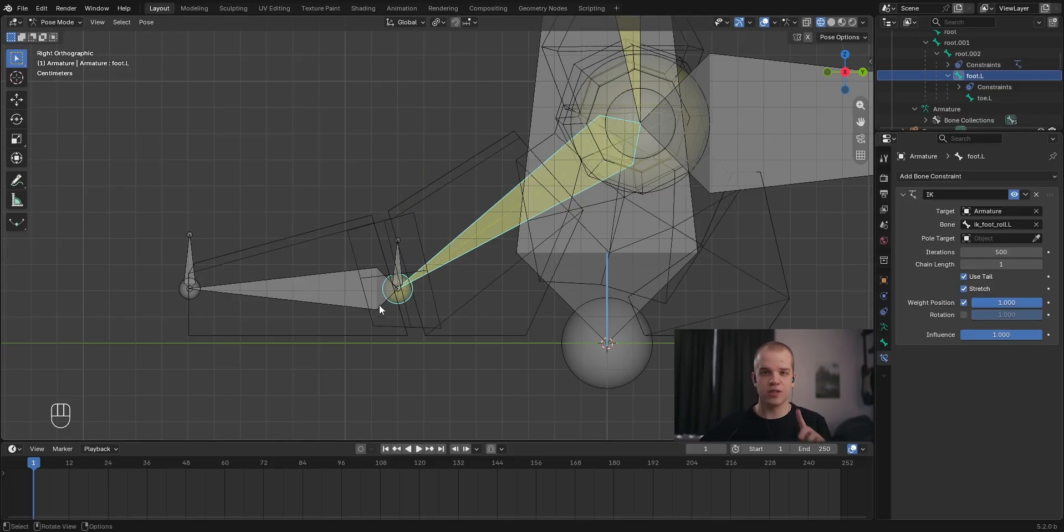
Test foot.L's IK by moving the ik_foot_roll.L bone, and cancel the move.
left_click(398, 265)
key("g")
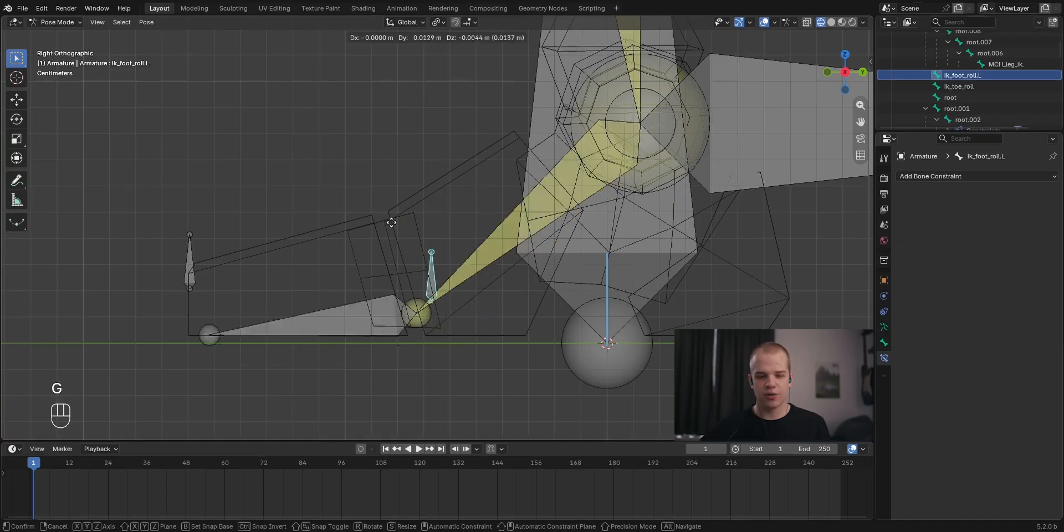
right_click(309, 210)
Add an IK constraint to toe.L that targets the ik_toe_roll bone.
middle_click_drag(309, 211, 514, 209, "shift")
scroll(513, 209, "up", 4)
left_click(334, 294)
scroll(328, 286, "down", 1)
key("g")
right_click(353, 320)
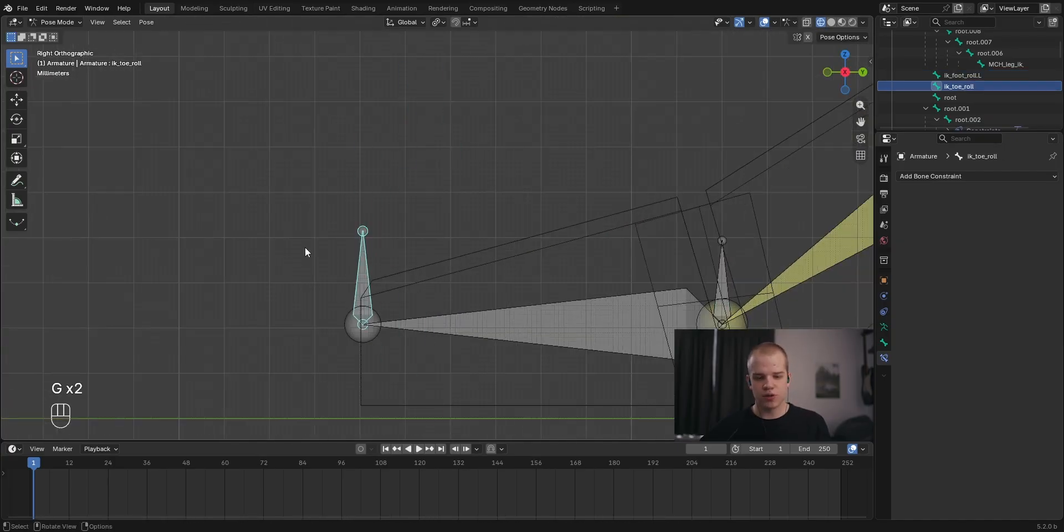
left_click(568, 320, "shift")
key("shift+i")
left_click(568, 320)
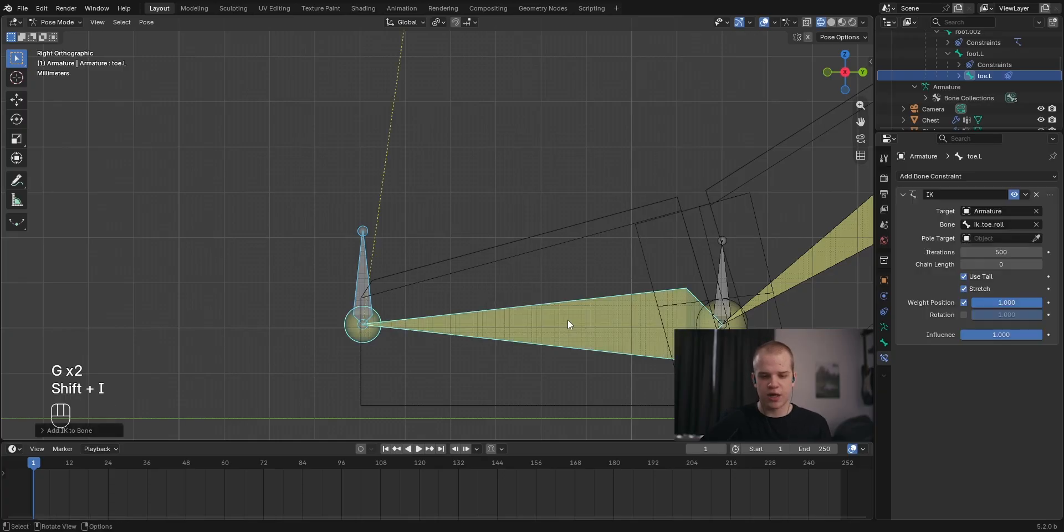
Set the chain length of toe.L's IK constraint to 1.
left_click(1039, 264)
left_click(1039, 264)
left_click(1039, 264)
left_click(963, 264)
left_click(963, 264)
scroll(549, 266, "down", 5)
scroll(549, 266, "up", 5)
Test moving ik_toe_roll and ik_foot_roll.L to check how the toe and foot follow, cancelling both moves.
left_click(362, 270)
scroll(362, 269, "down", 4)
key("g")
right_click(414, 271)
left_click(577, 256)
key("g")
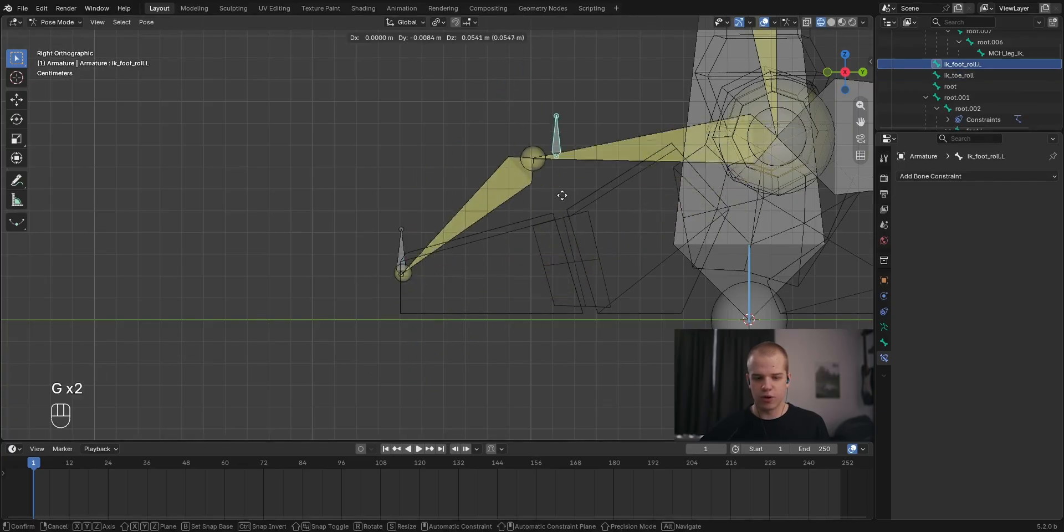
left_click(581, 225)
scroll(631, 240, "up", 1)
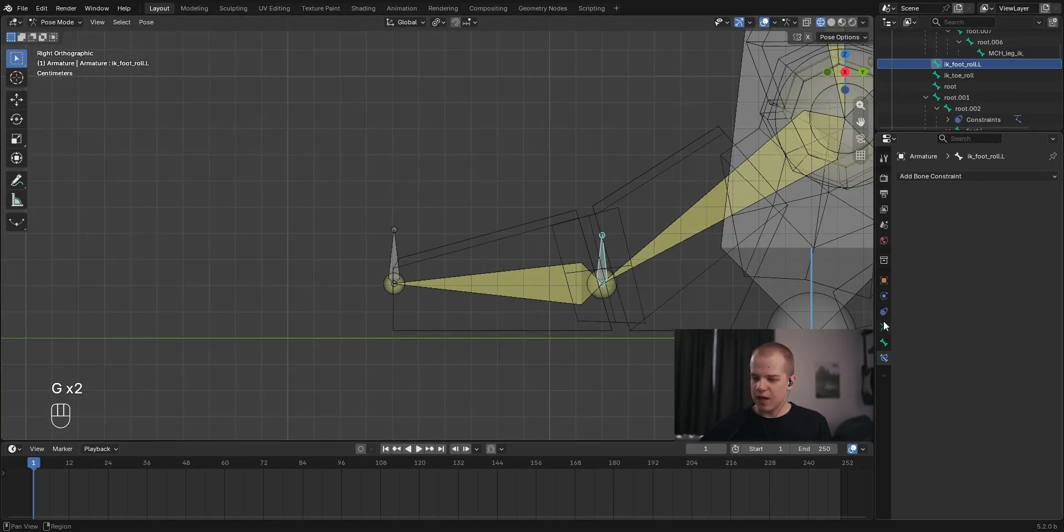
Show the Foot Roll bone collection again and deselect all bones.
left_click(884, 326)
left_click(1019, 273)
middle_click_drag(728, 259, 477, 230, "shift")
scroll(478, 229, "up", 2)
key("alt+a")
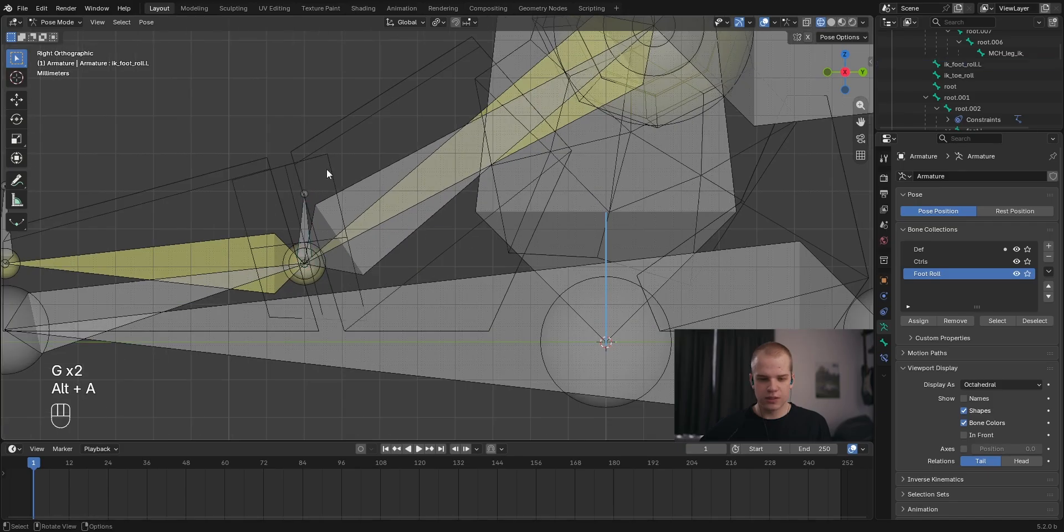
Test rotating the root.006 bone to check how the foot and leg follow it, cancelling the rotation.
left_click(340, 209)
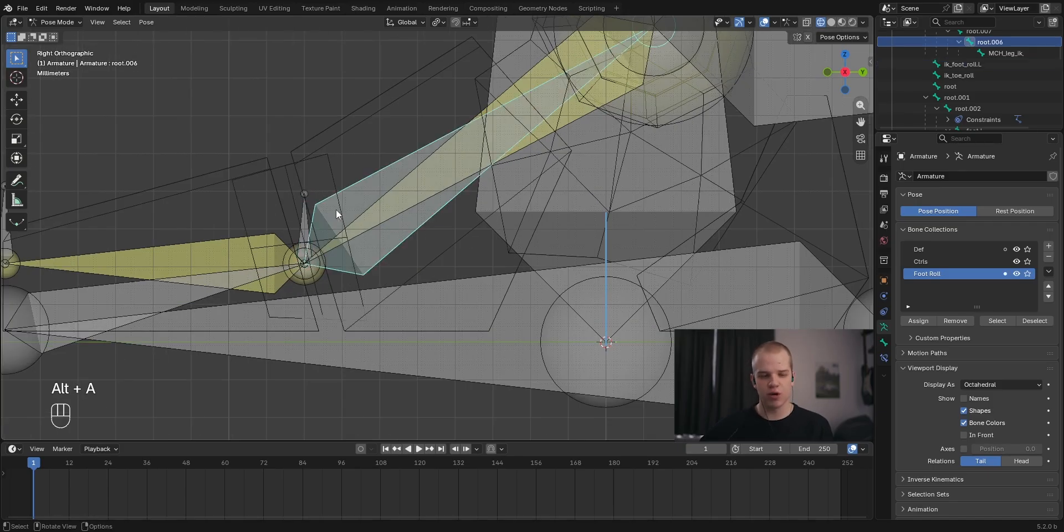
scroll(382, 204, "up", 3)
scroll(391, 195, "down", 6)
key("r")
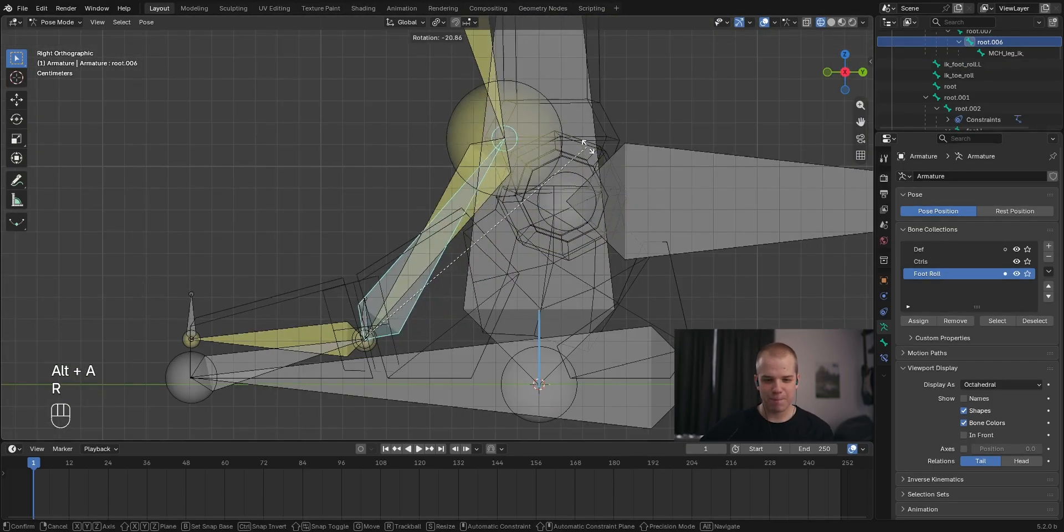
left_click(769, 228)
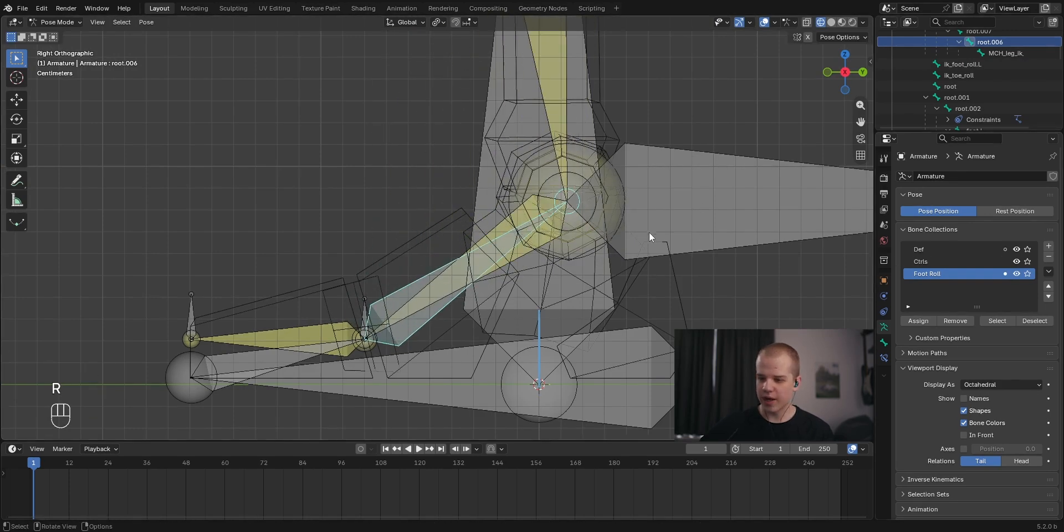
Reveal all hidden bones, then hide the CTRL_leg_ik.L control after cancelling a trial move of it.
key("alt+h")
key("alt+a")
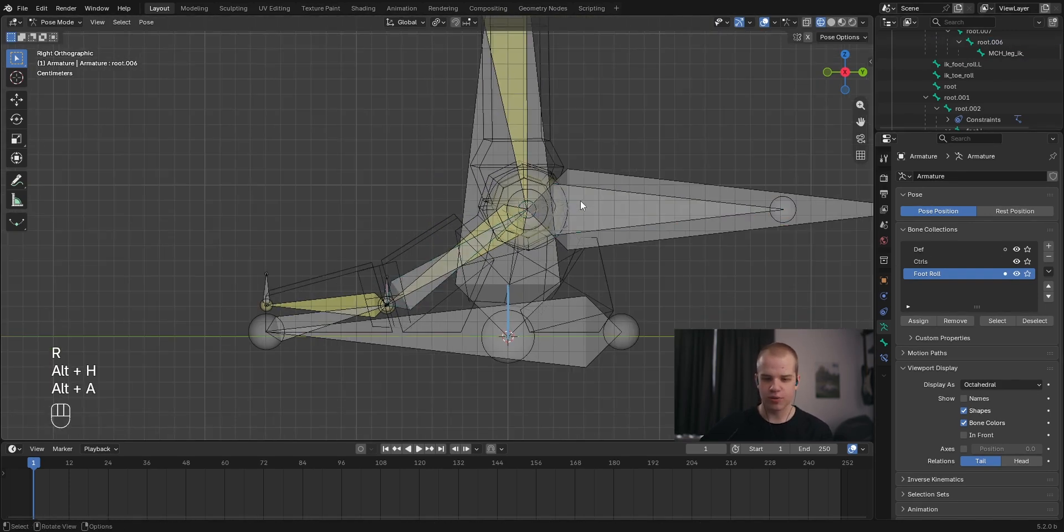
left_click(622, 206)
left_click(623, 206)
left_click(657, 183)
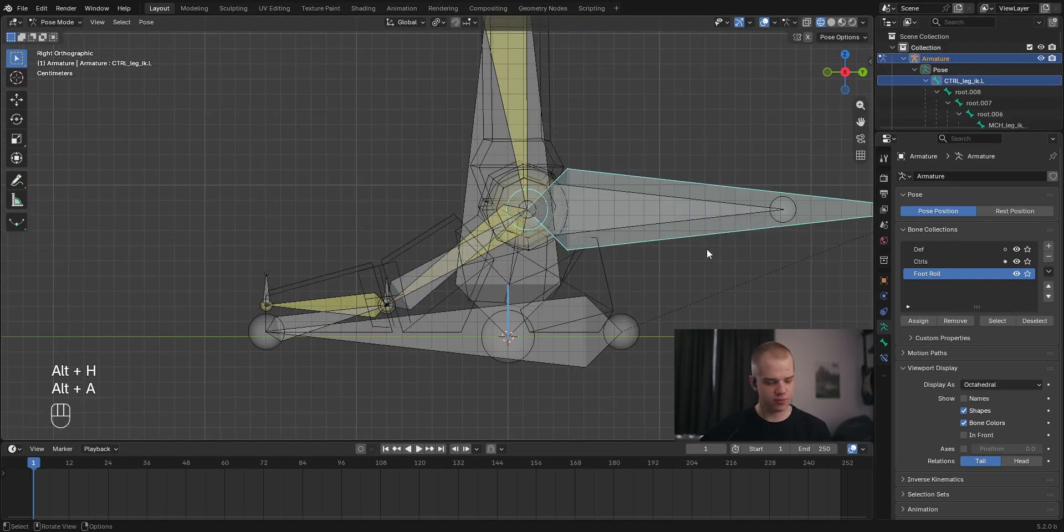
key("g")
right_click(685, 215)
key("h")
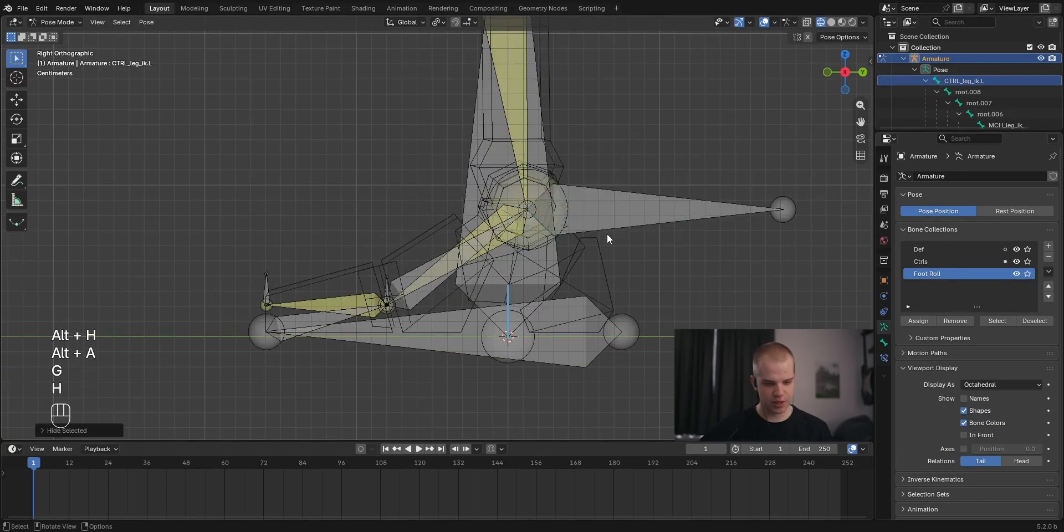
Rotate root.006 about the ball of the foot to test how the heel lifts and foot.L follows.
left_click(397, 273)
key("r")
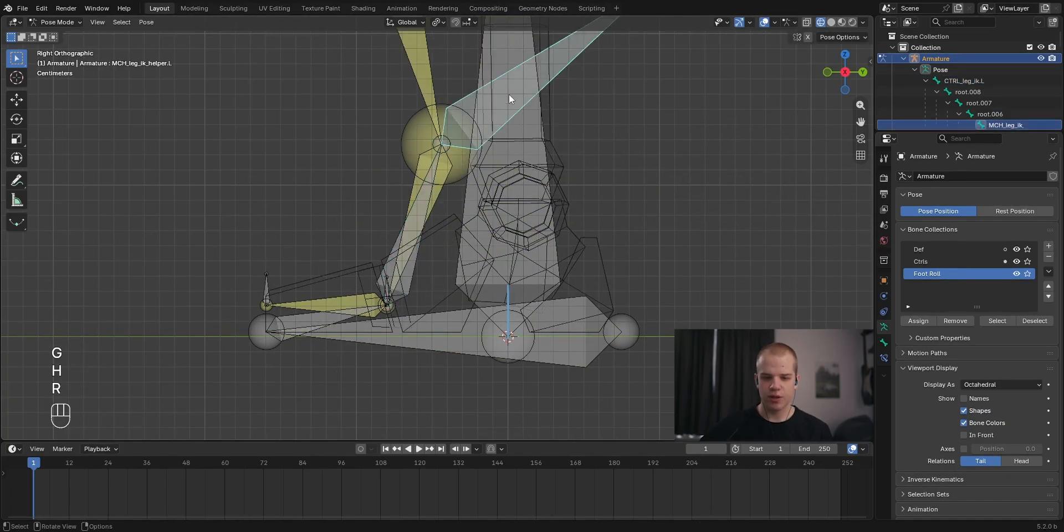
left_click(389, 247)
key("r")
key("r")
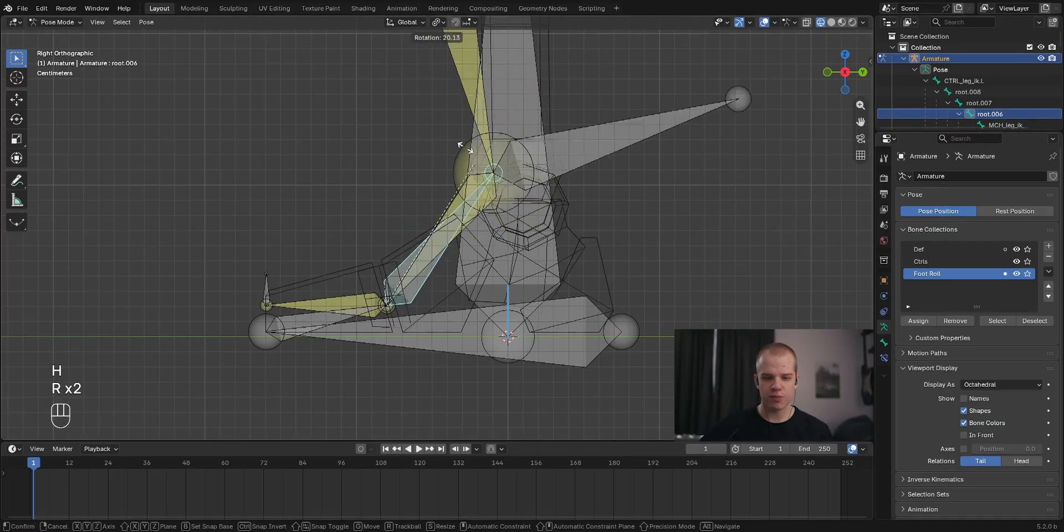
right_click(404, 342)
middle_click_drag(404, 342, 484, 270, "shift")
scroll(488, 233, "up", 2)
key("d")
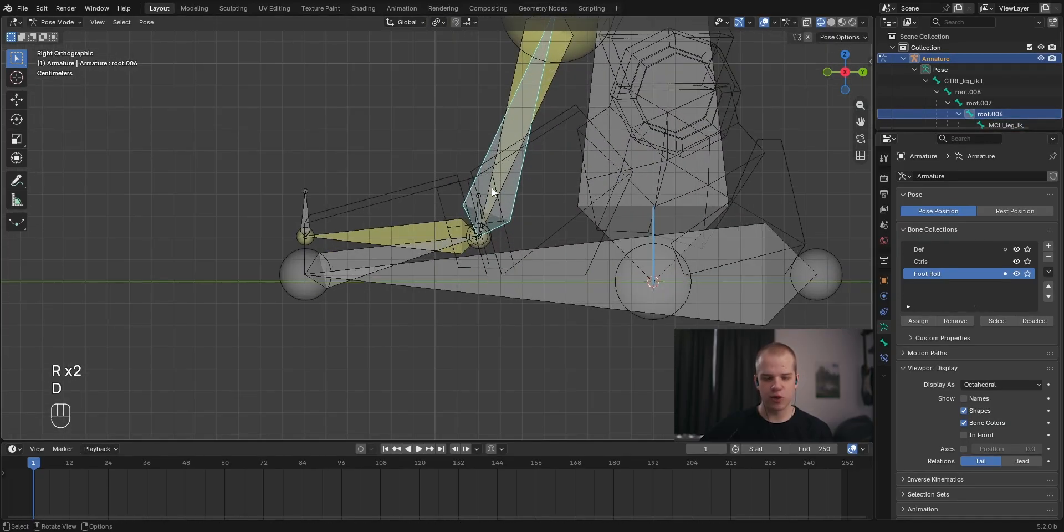
key("d")
key("d")
key("d")
key("d")
key("d")
key("d")
key("d")
key("d")
key("d")
key("d")
Move the root.008 heel bone about 0.2 m down to test how the foot roll chain separates from the foot.
middle_click_drag(541, 223, 494, 334, "shift")
scroll(471, 319, "down", 4)
left_click(454, 307)
middle_click_drag(542, 261, 499, 139, "shift")
key("g")
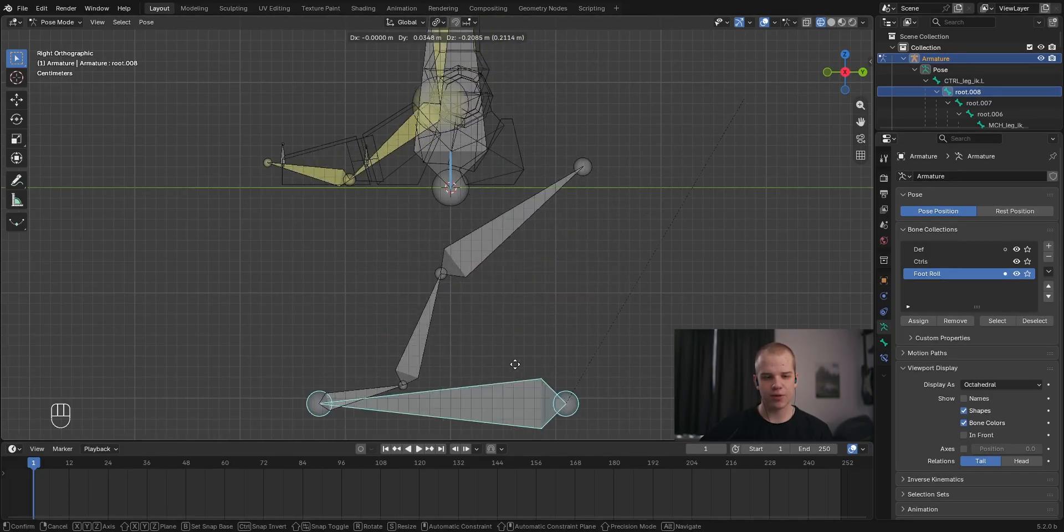
left_click(493, 351)
Inspect the bone relations of foot.L and turn off Inherit Rotation for toe.L.
left_click(398, 141)
left_click(884, 343)
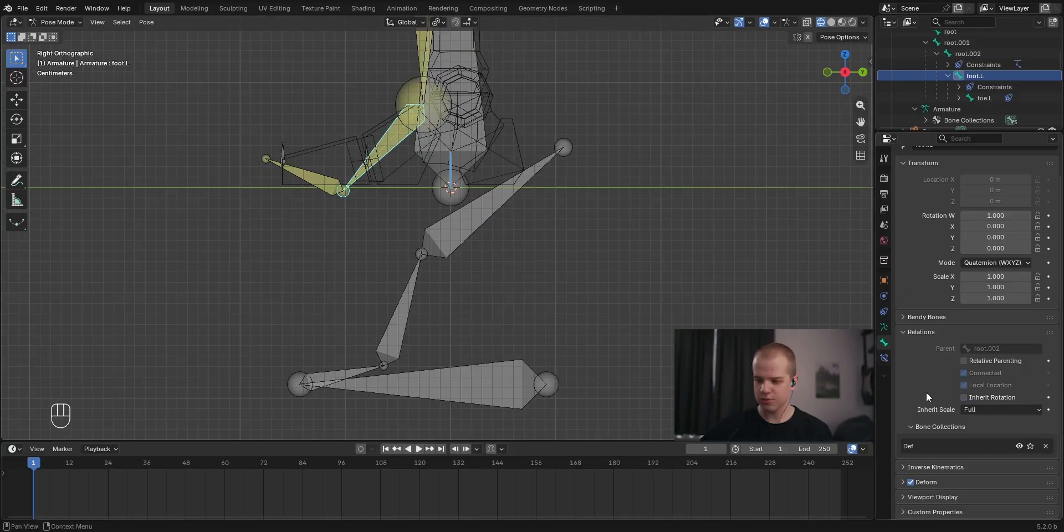
left_click(316, 168)
left_click(986, 397)
Clear the rotation of all pose bones, return to the right side view and deselect everything.
middle_click_drag(530, 234, 360, 77)
key("KP_3")
left_click(575, 245)
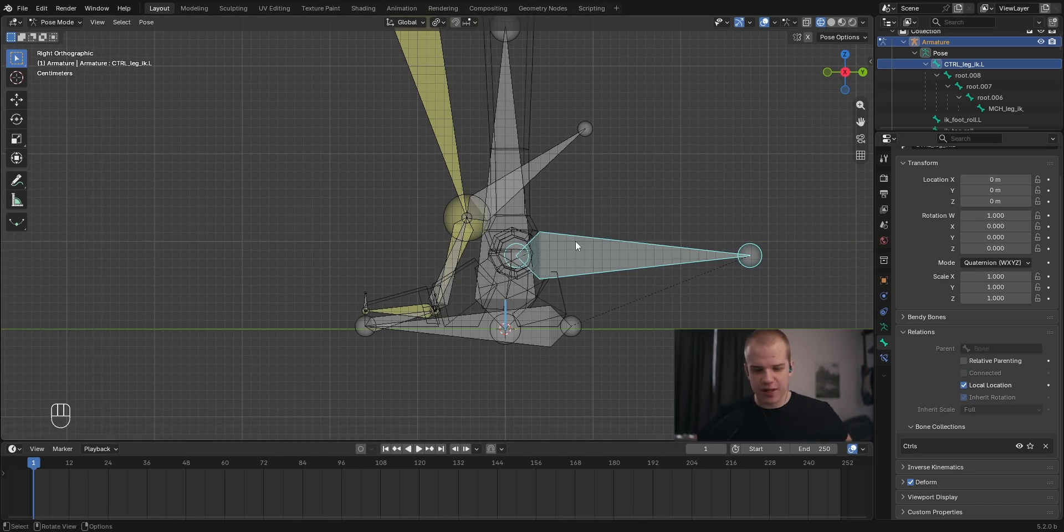
scroll(503, 212, "up", 2)
key("a")
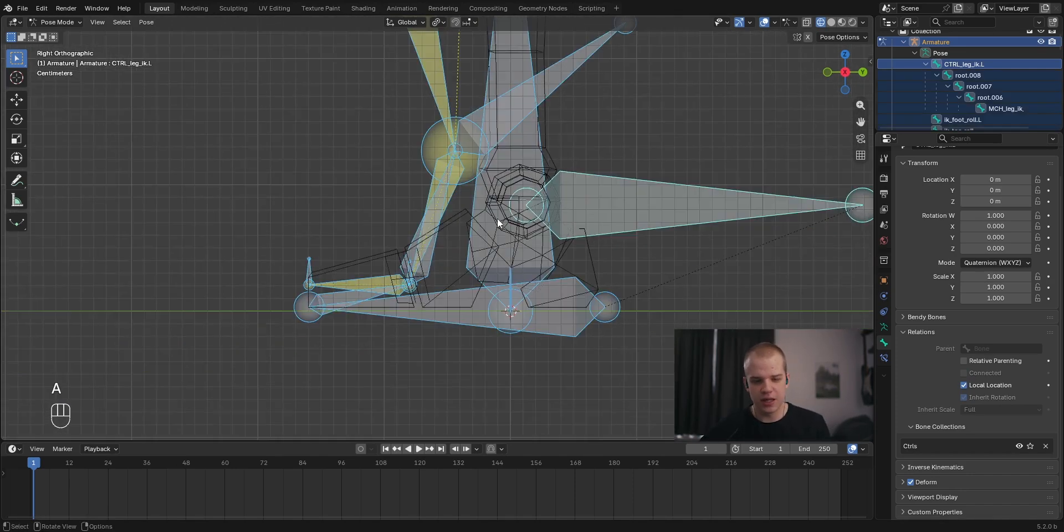
middle_click_drag(497, 218, 536, 252)
key("alt+r")
scroll(537, 252, "up", 3)
key("grave")
left_click(606, 246)
key("alt+a")
Check where ik_foot_roll.L meets root.006 by test-rotating root.006, cancelling the rotation.
left_click(382, 307)
middle_click_drag(477, 382, 565, 243, "shift")
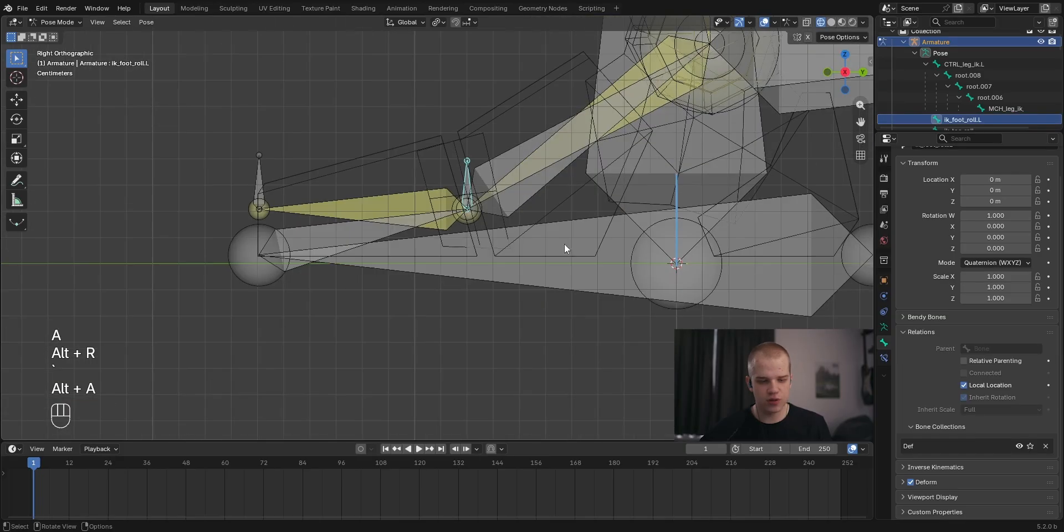
middle_click_drag(609, 197, 638, 345, "shift")
scroll(593, 294, "up", 3)
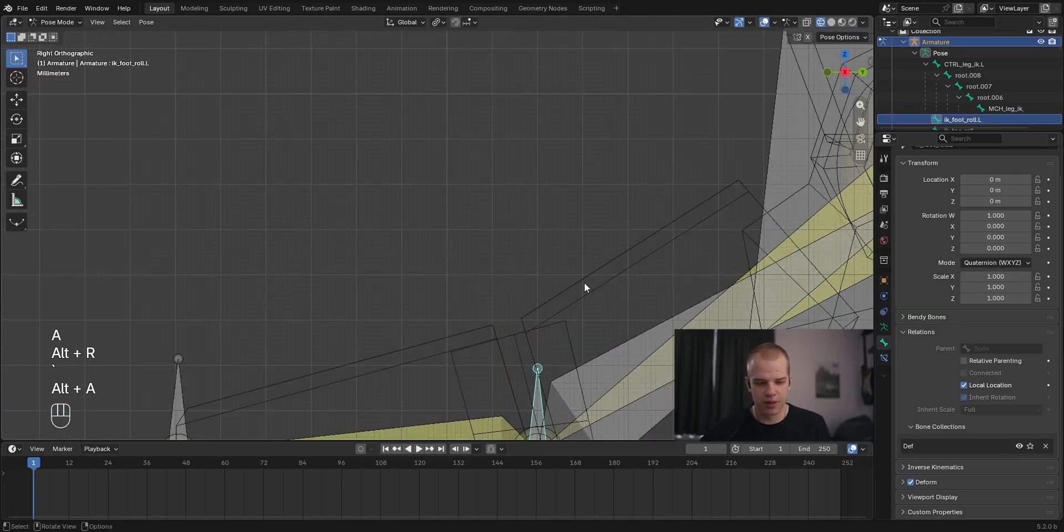
scroll(584, 285, "down", 1)
middle_click_drag(584, 286, 520, 144, "shift")
scroll(484, 211, "up", 2)
scroll(484, 211, "down", 1)
left_click(501, 231)
key("r")
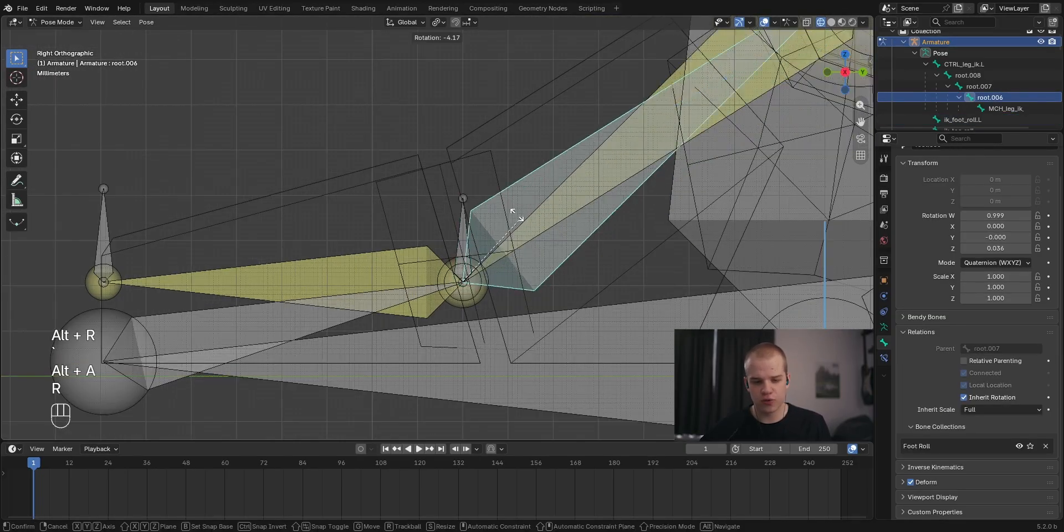
right_click(665, 246)
Test moving root.006, cancelling the move, and compare it with the separate ik_foot_roll.L bone.
scroll(665, 232, "down", 4)
middle_click_drag(665, 216, 535, 243, "shift")
key("g")
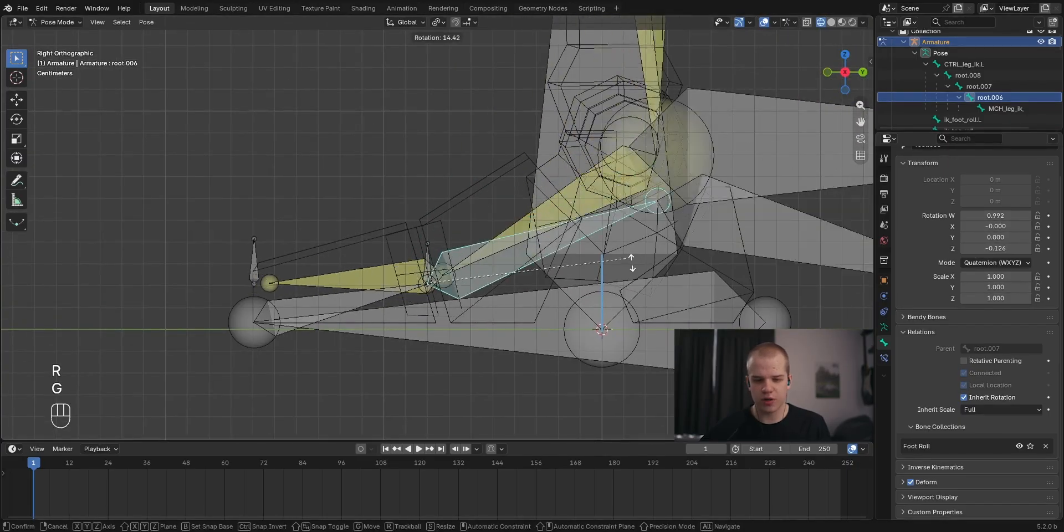
right_click(583, 253)
scroll(446, 298, "up", 2)
left_click(421, 299)
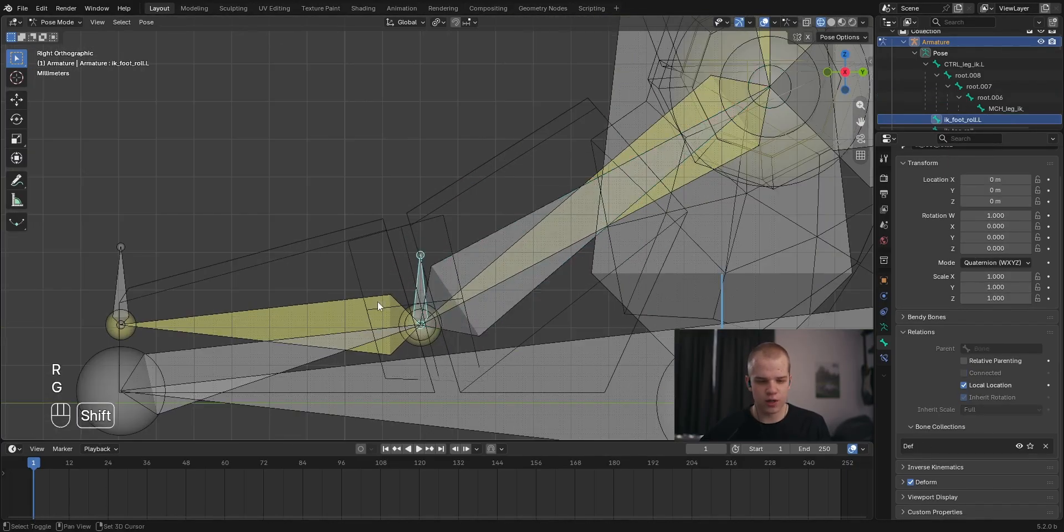
scroll(597, 264, "down", 2)
left_click(491, 240)
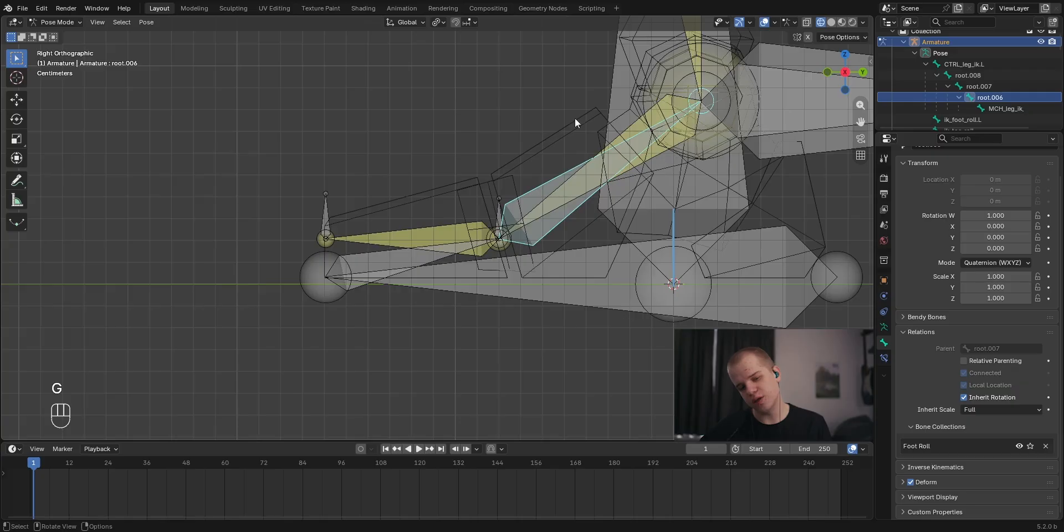
scroll(529, 221, "up", 4)
middle_click_drag(530, 221, 415, 257, "shift")
Rename the ik_foot_roll.L bone to ik_foot_roll_pointer.L in edit mode.
key("Tab")
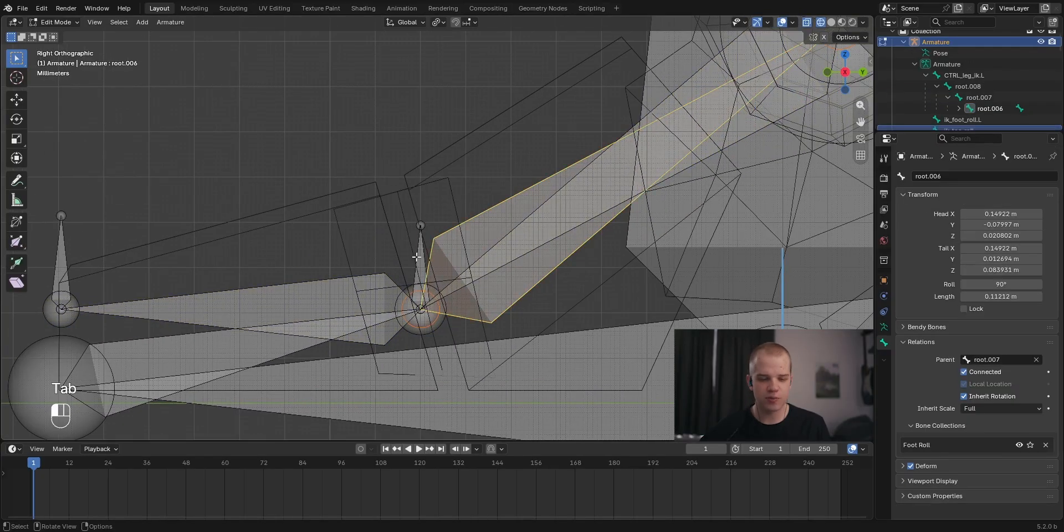
left_click(417, 261)
left_click(447, 273, "shift")
scroll(428, 214, "down", 1)
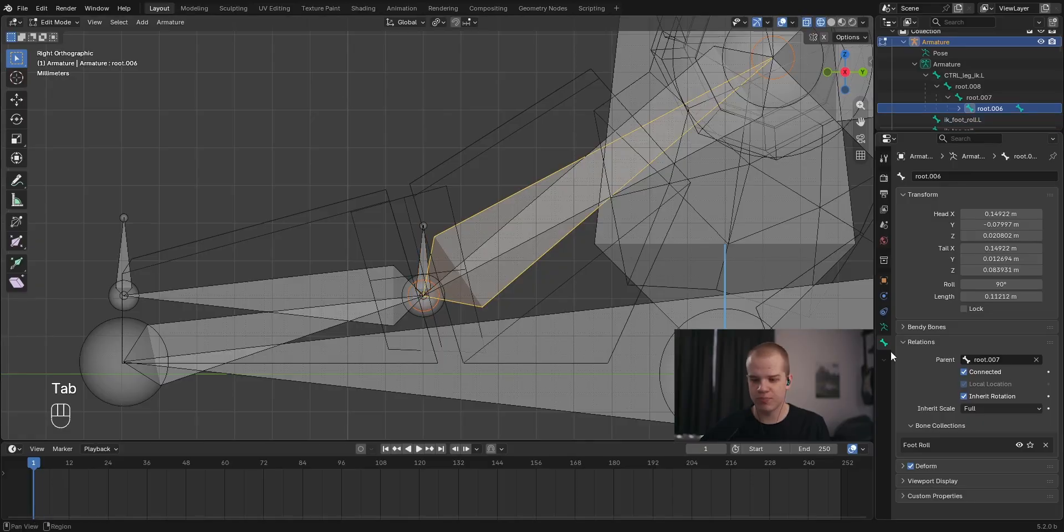
left_click(884, 327)
left_click(420, 269)
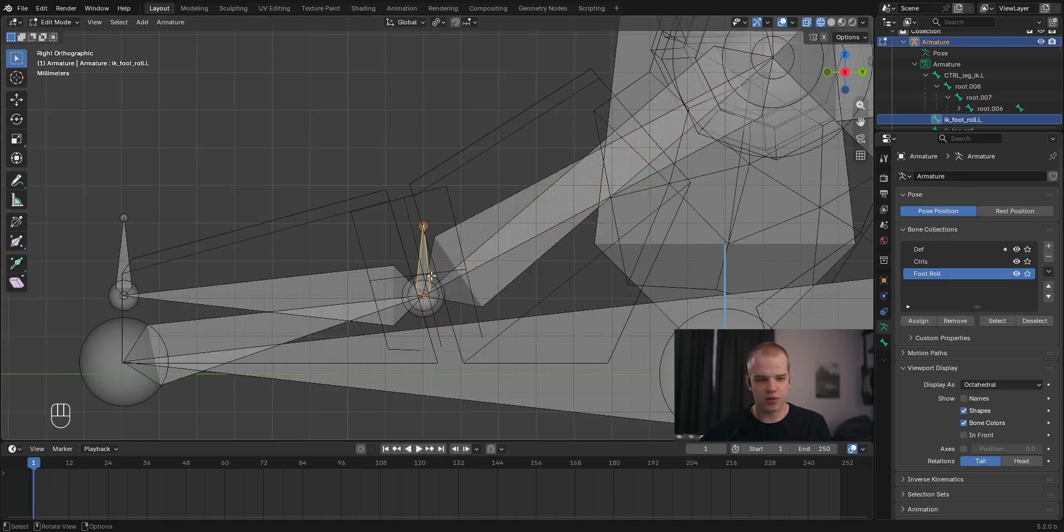
left_click(884, 342)
left_click(987, 175)
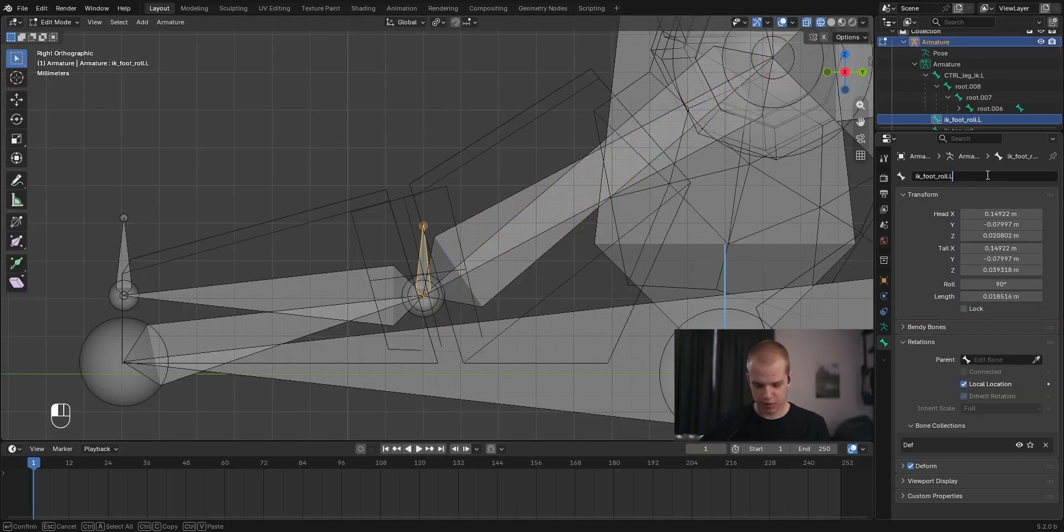
type("_")
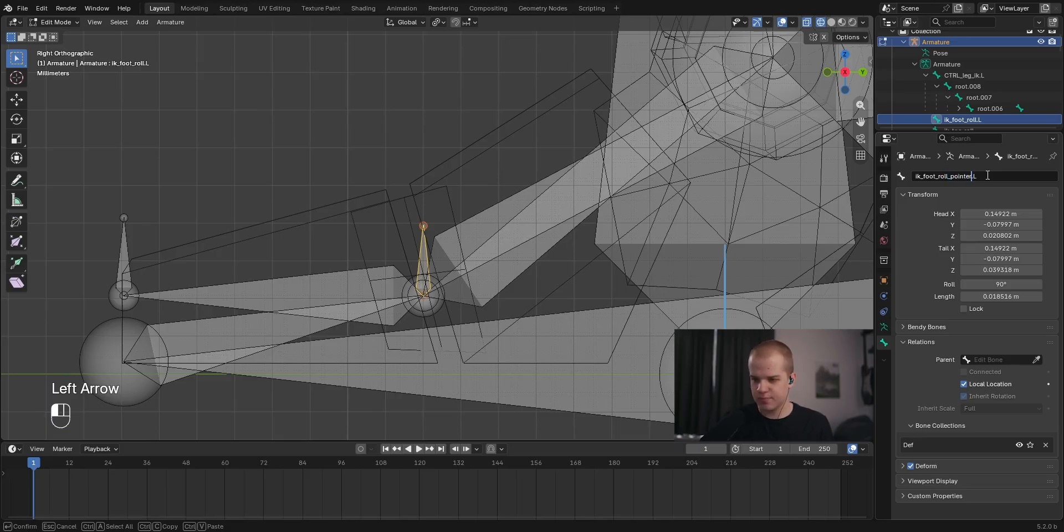
type("pointer")
Rename the root.006 bone to ik_foot_roll_base.L in pose mode.
left_click(494, 277)
key("ctrl+Tab")
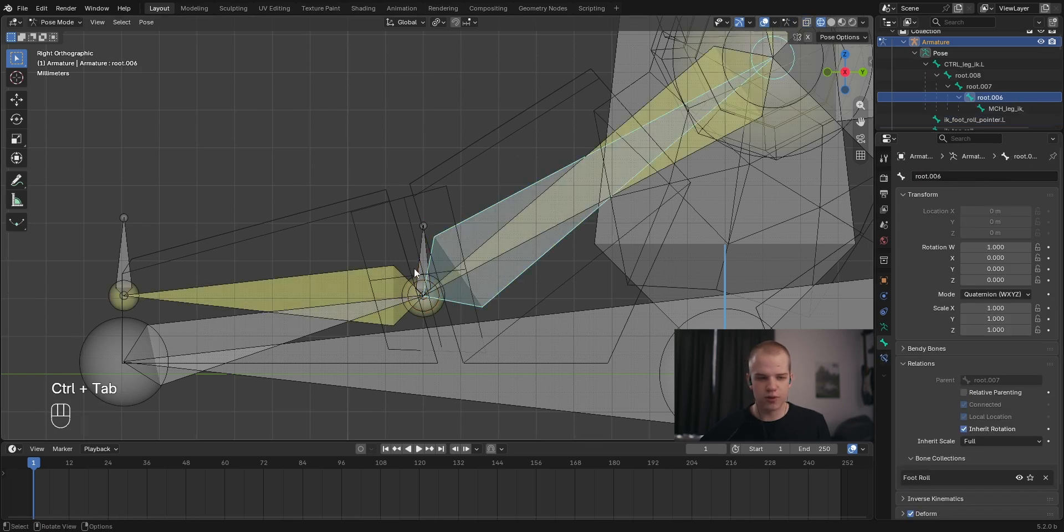
left_click(525, 227)
left_click(470, 220)
left_click(991, 175)
type("ik_foot_roll_pointer.L")
key("Left")
key("BackSpace")
key("BackSpace")
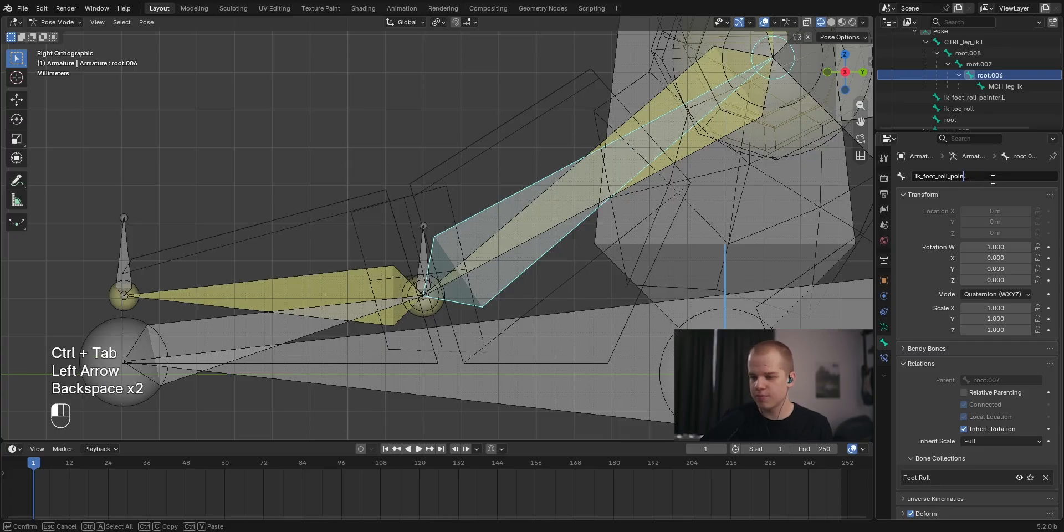
type("base")
key("Return")
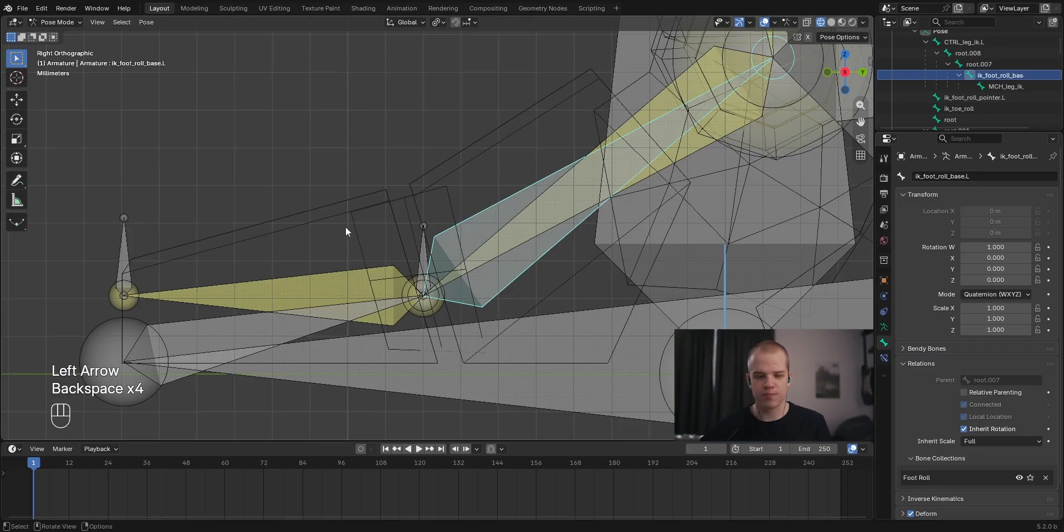
Parent ik_foot_roll_pointer.L to ik_foot_roll_base.L in edit mode with Keep Offset.
key("Tab")
scroll(467, 253, "up", 4)
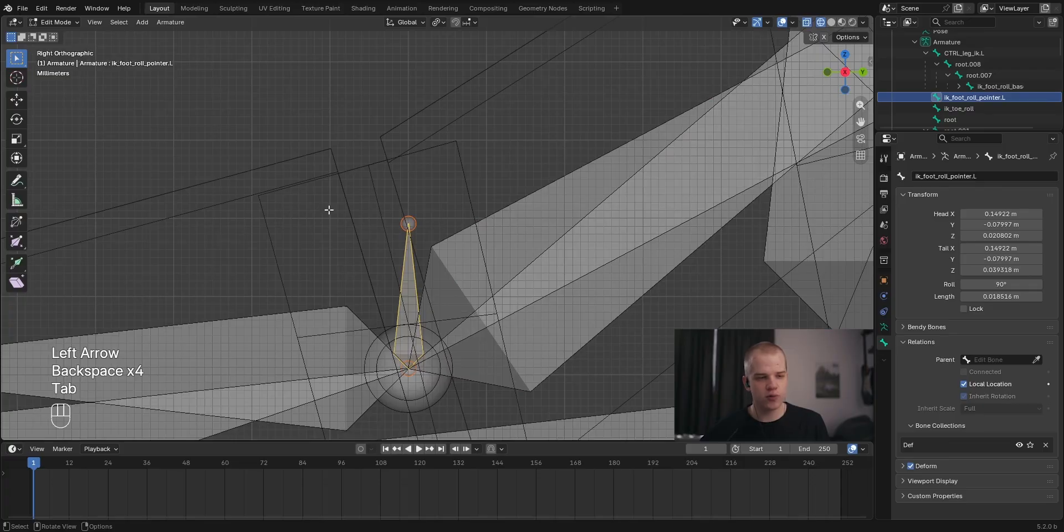
left_click(469, 231, "shift")
key("ctrl+p")
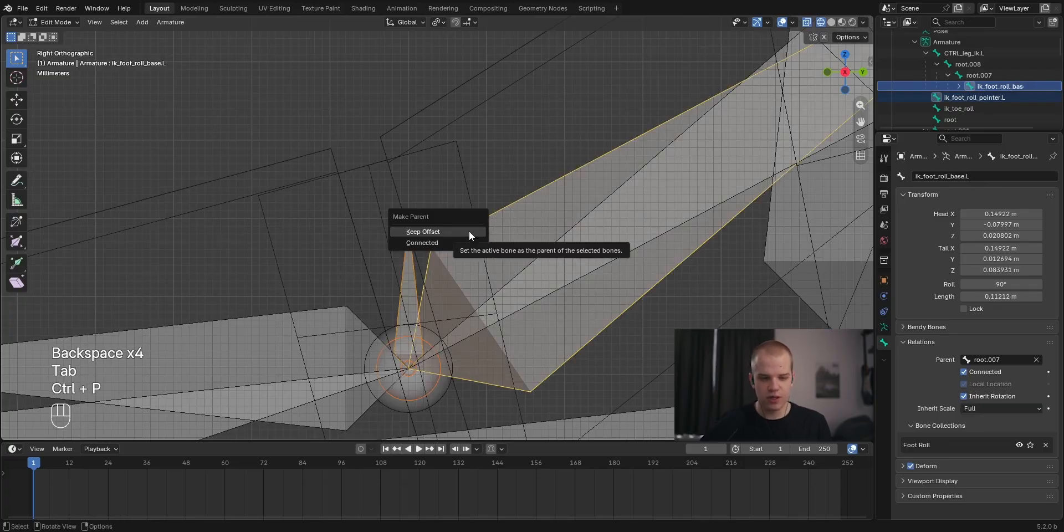
left_click(469, 231)
Test rotating ik_foot_roll_base.L in pose mode to check that its pointer bone follows, cancelling the rotation.
scroll(462, 235, "down", 5)
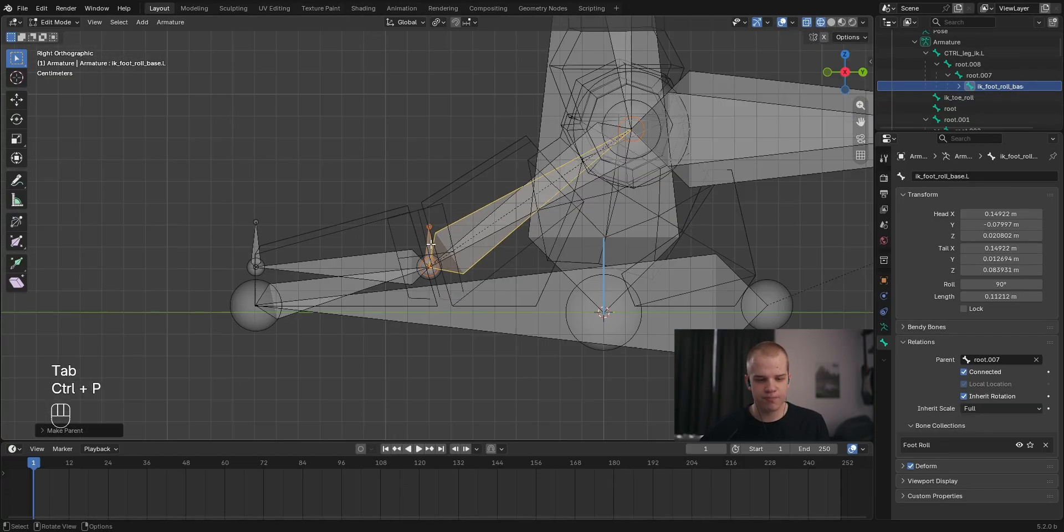
key("ctrl+Tab")
key("r")
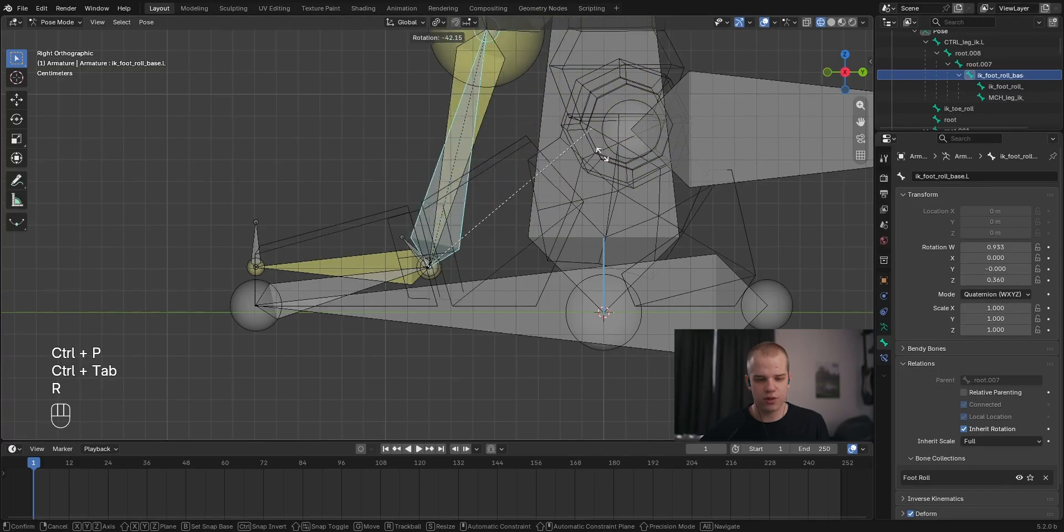
right_click(612, 166)
Examine the ik_toe_roll and toe.L bones and their relations in edit mode, then return to pose mode.
middle_click_drag(137, 232, 281, 189, "shift")
scroll(281, 189, "up", 5)
key("Tab")
left_click(347, 153)
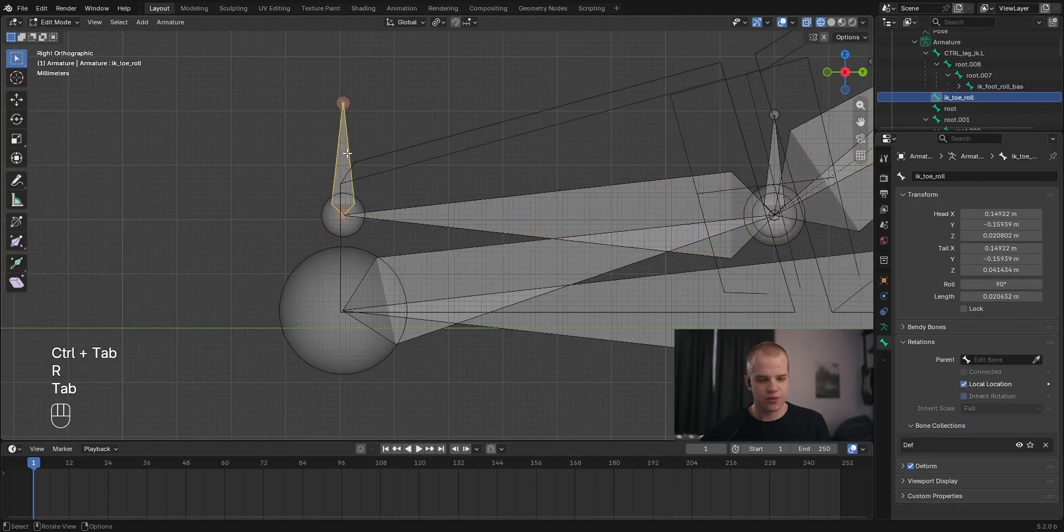
scroll(498, 152, "down", 2)
left_click(517, 211)
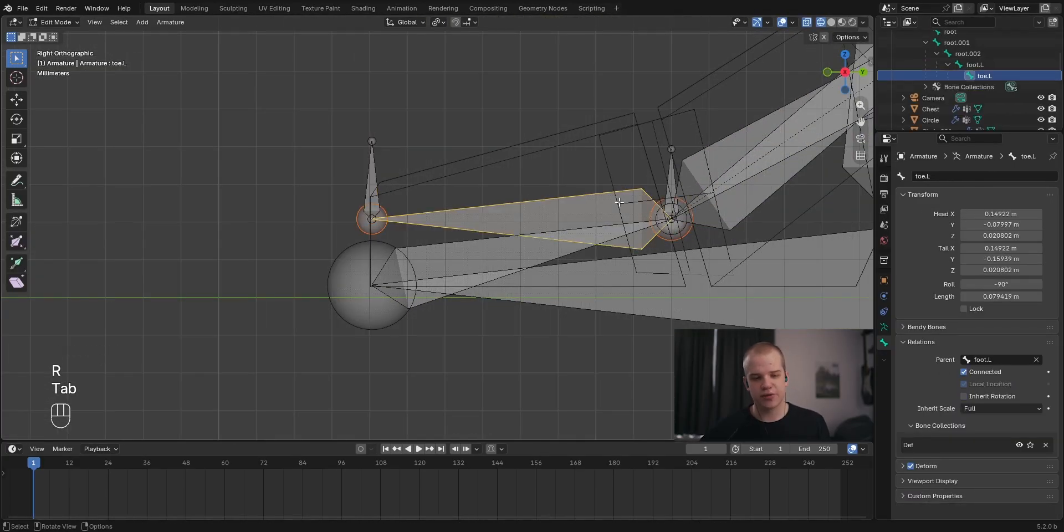
middle_click_drag(611, 204, 568, 234, "shift")
scroll(568, 227, "up", 3)
scroll(568, 221, "down", 3)
key("ctrl+Tab")
Test rotating and moving ik_toe_roll to check how toe.L responds, cancelling both transforms.
left_click(328, 207)
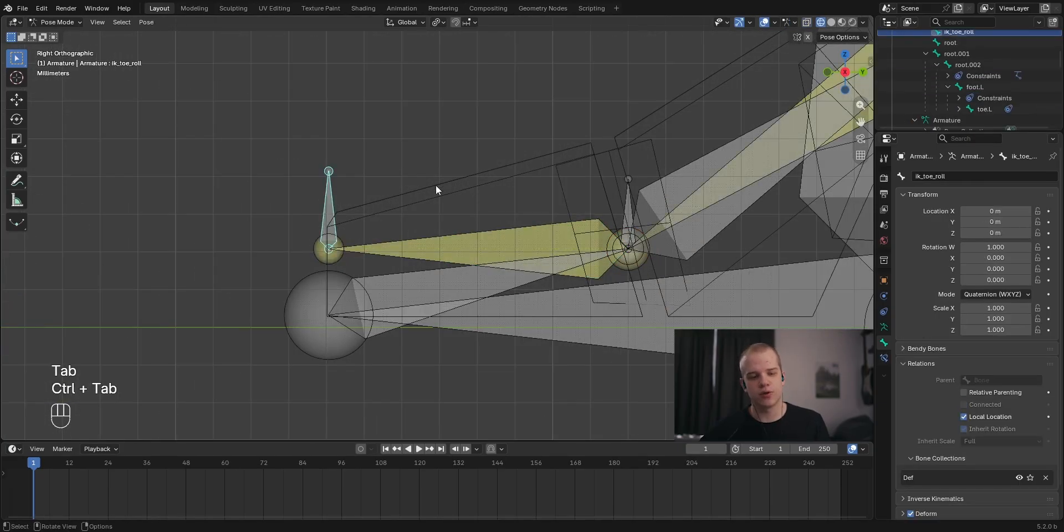
key("r")
right_click(482, 201)
key("g")
right_click(399, 136)
middle_click_drag(544, 146, 502, 160, "shift")
scroll(502, 166, "up", 3)
scroll(501, 168, "down", 2)
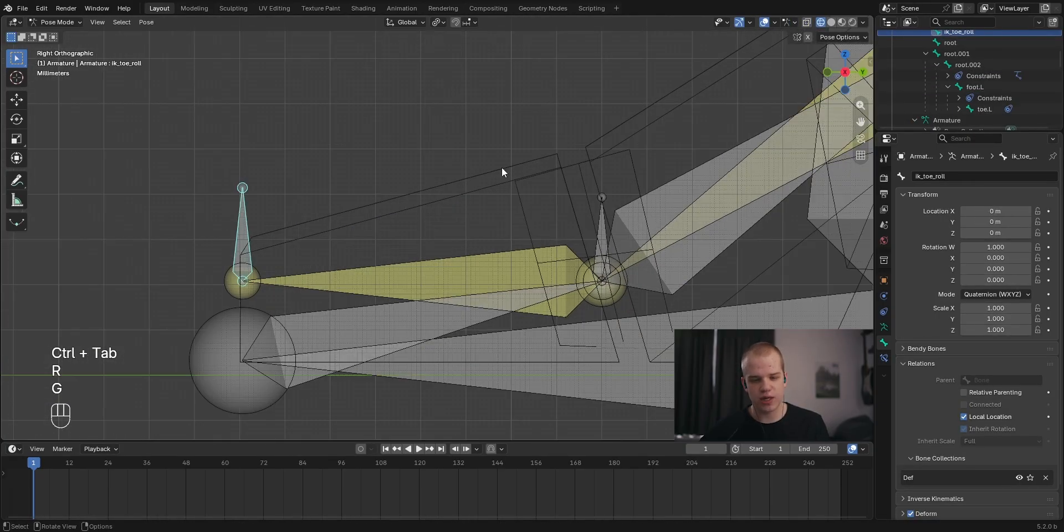
Duplicate toe.L in place in edit mode and scale the copy up to a length of about 0.107 m.
key("Tab")
left_click(486, 267)
scroll(393, 223, "down", 1)
scroll(392, 223, "up", 3)
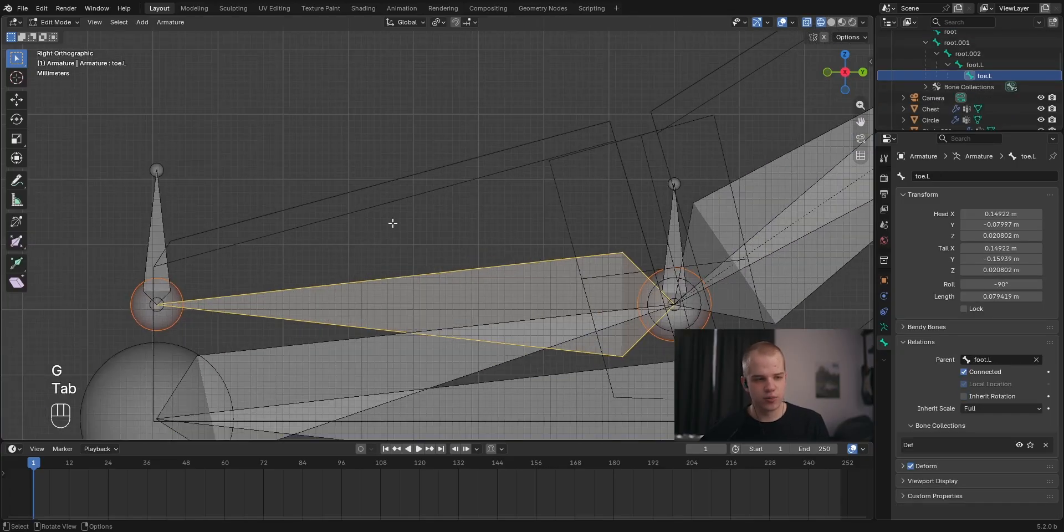
scroll(393, 223, "down", 2)
key("shift+d")
left_click(568, 260)
key("s")
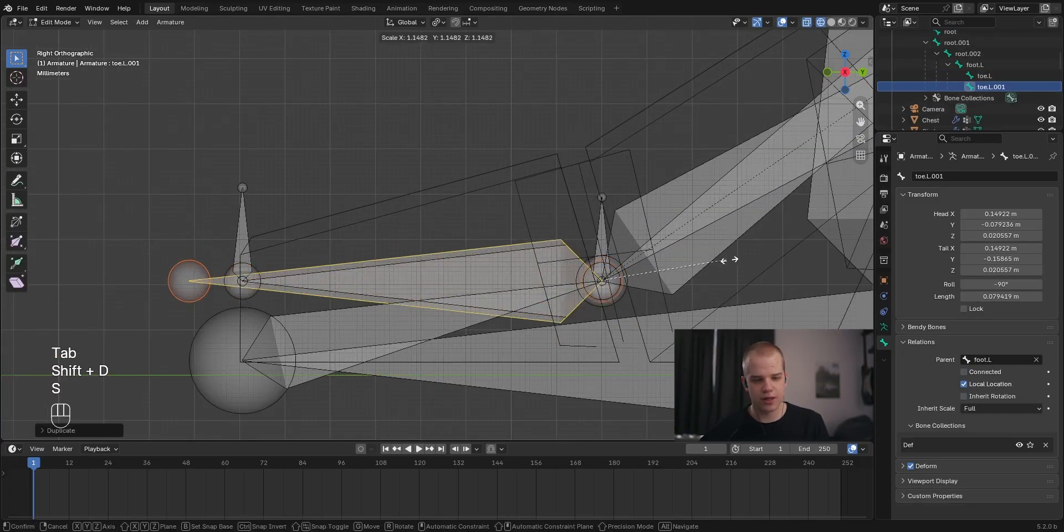
left_click(629, 204)
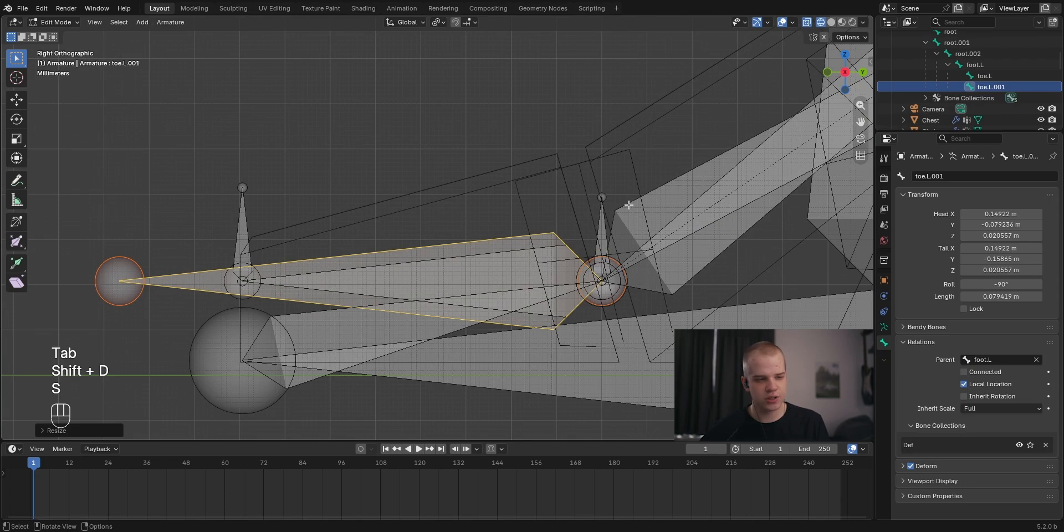
Rename the duplicated toe bone as toe_HELPER.L.
left_click(948, 175)
key("BackSpace")
key("BackSpace")
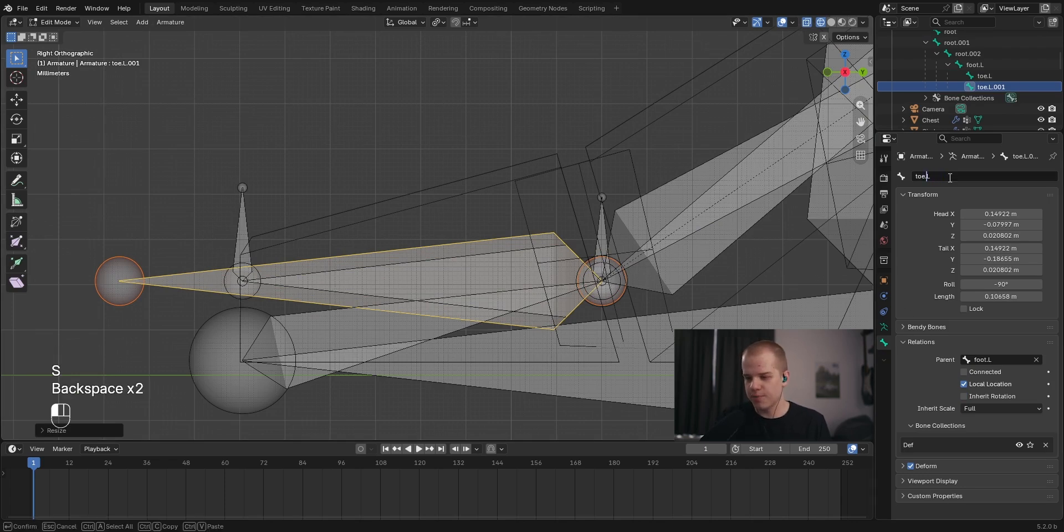
key("Left")
type("_HEL")
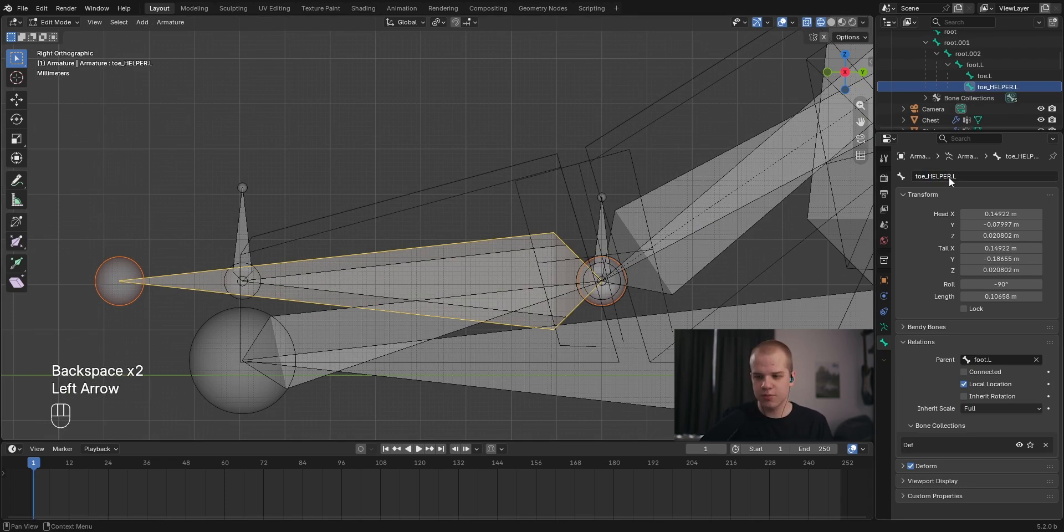
type("PER")
left_click(359, 272)
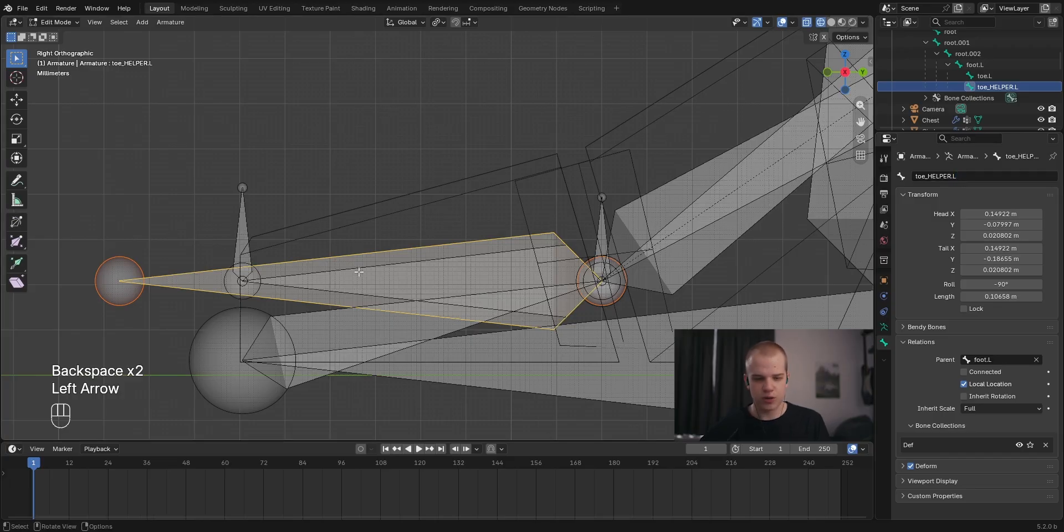
Test moving ik_toe_roll in pose mode to check how both toe bones respond, cancelling the move.
key("ctrl+Tab")
left_click(241, 218)
key("g")
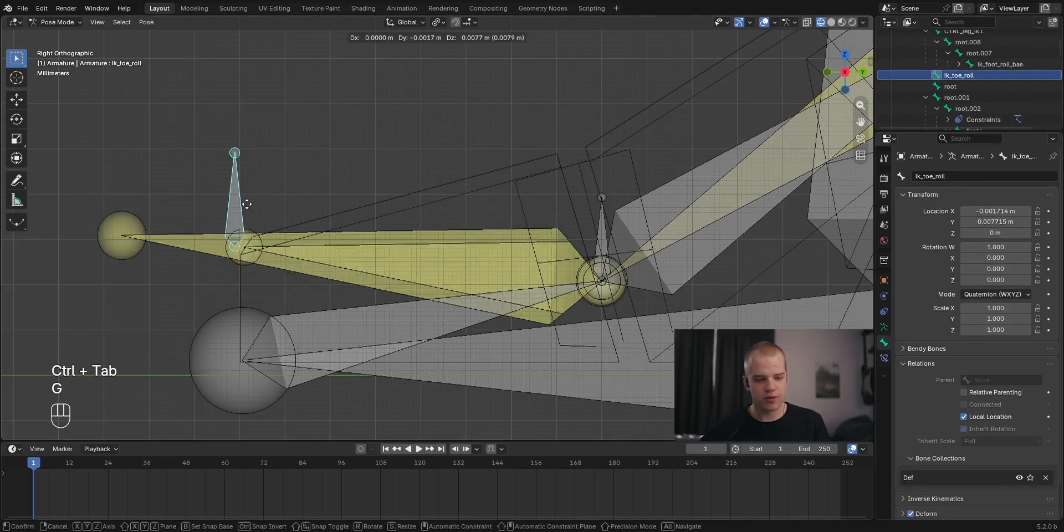
right_click(246, 171)
Delete the bone constraint that toe_HELPER.L inherited from toe.L.
left_click(409, 300)
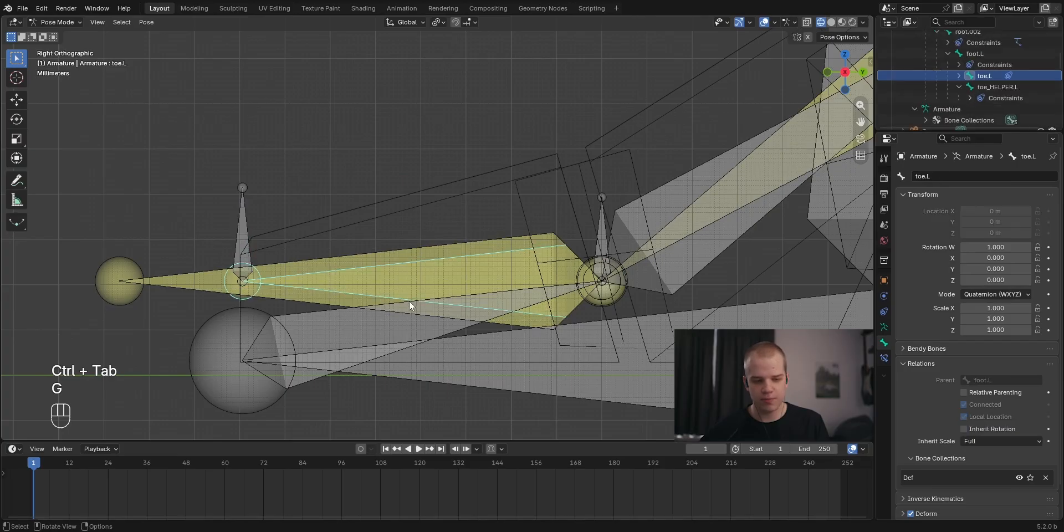
left_click(176, 286)
left_click(883, 358)
left_click(1035, 195)
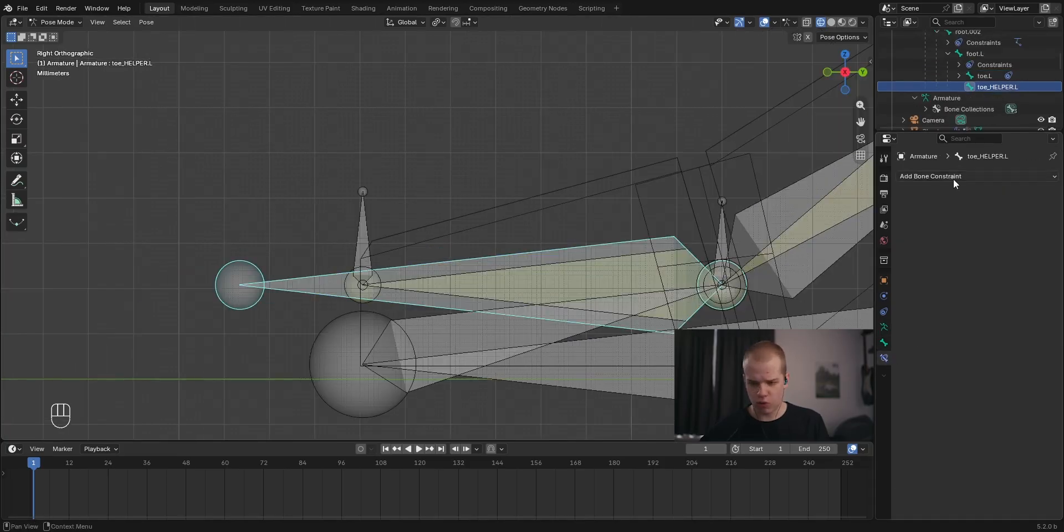
Rename toe_HELPER.L as toe_rotation.L.
left_click(884, 342)
left_click(933, 175)
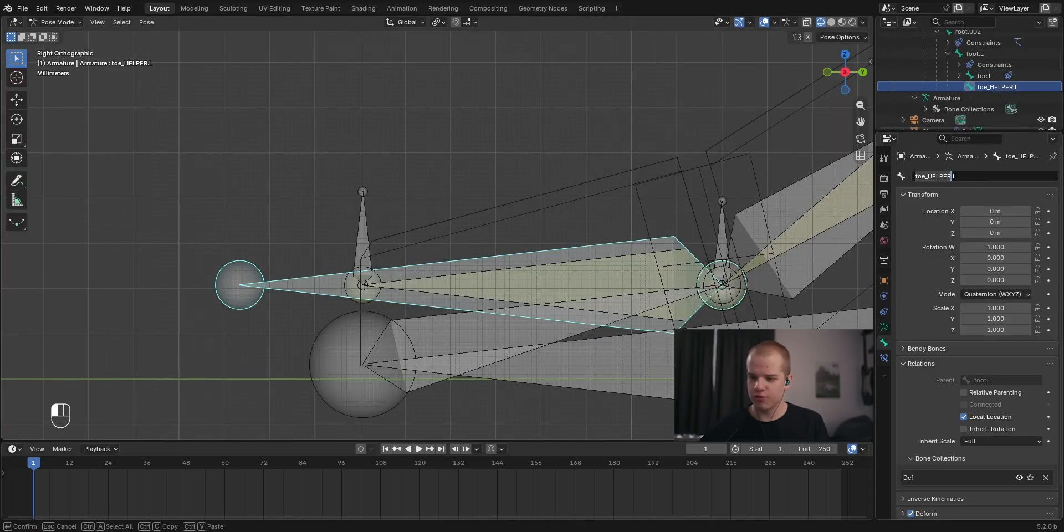
key("Right")
key("BackSpace")
key("BackSpace")
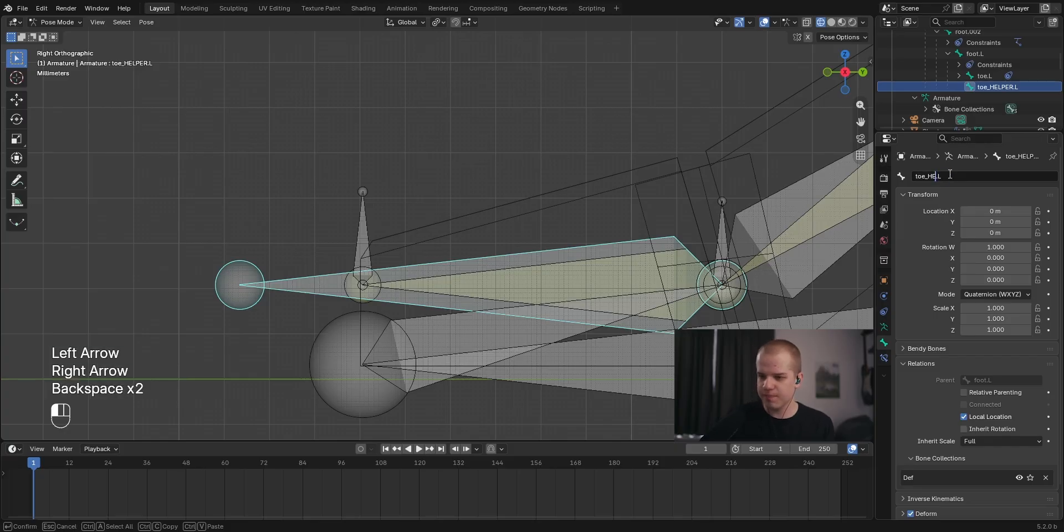
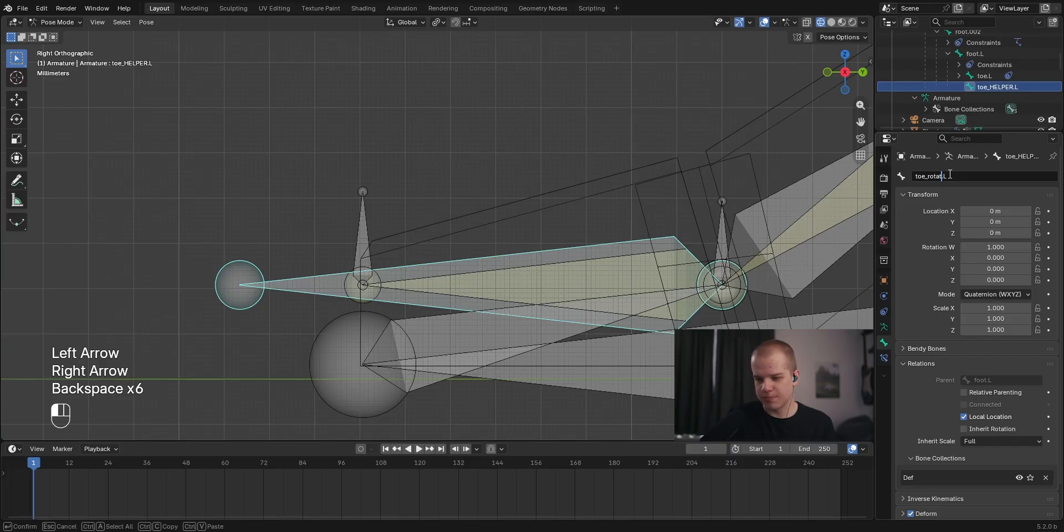
key("Return")
Parent toe_rotation.L to toe.L with Keep Offset in edit mode and return to pose mode.
left_click(460, 274)
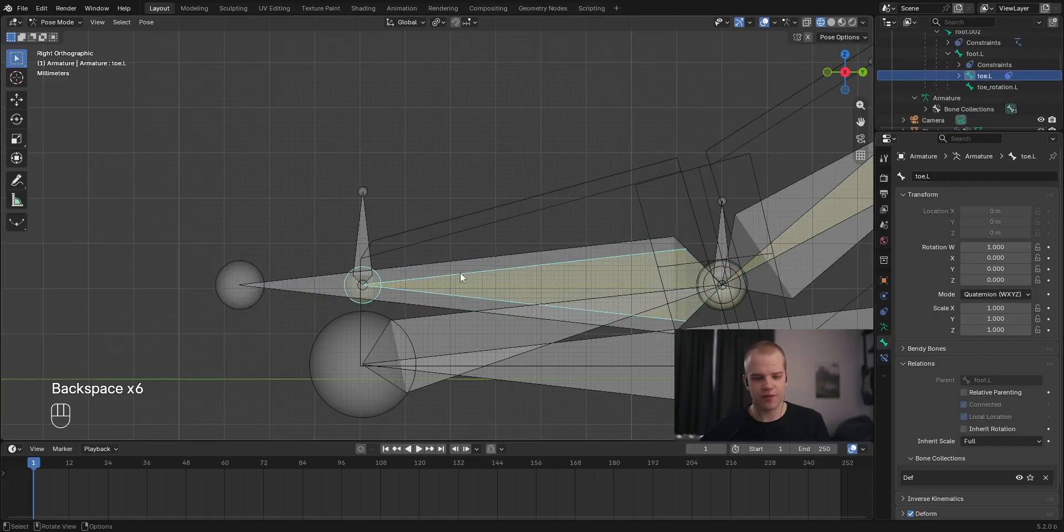
key("Tab")
left_click(428, 269)
left_click(506, 256, "shift")
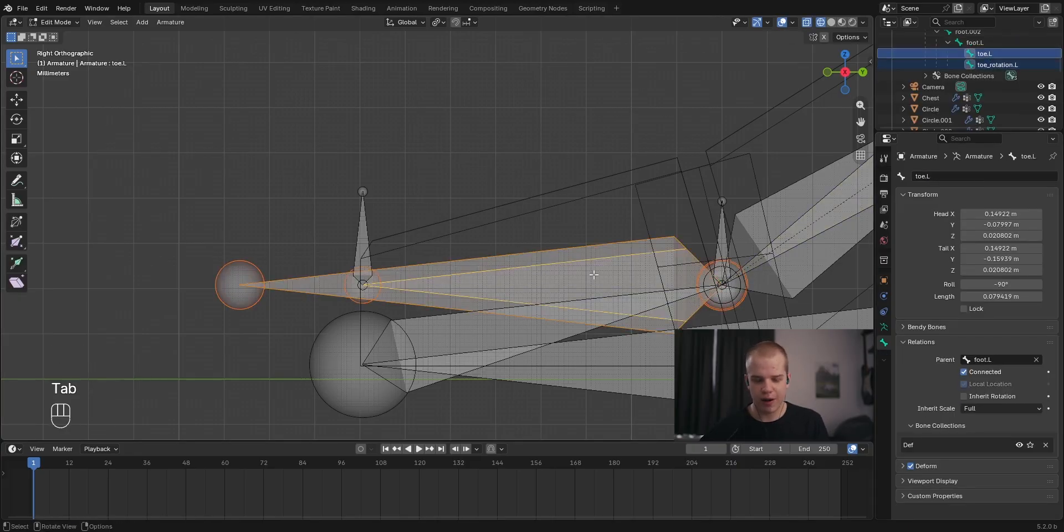
key("ctrl+p")
left_click(593, 274)
key("ctrl+Tab")
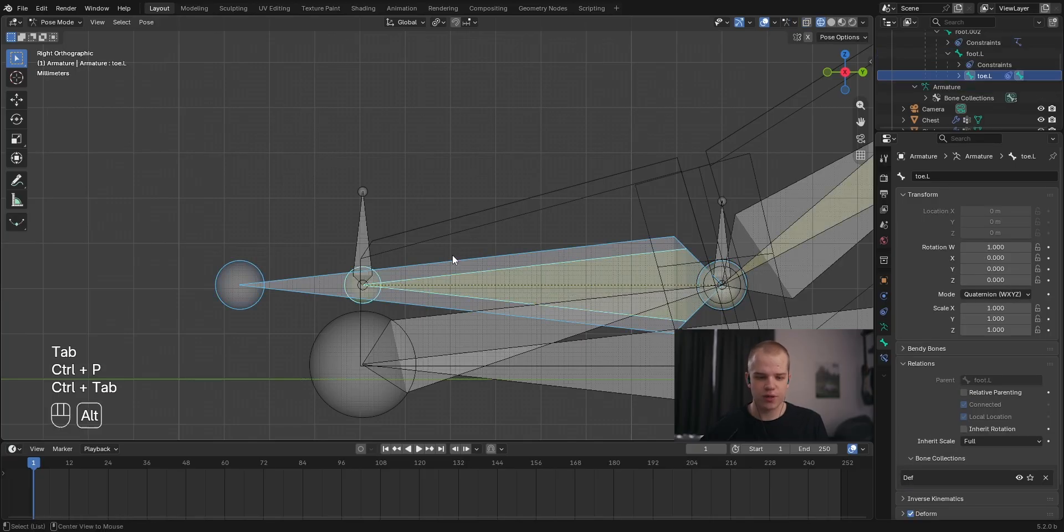
Test moving ik_toe_roll to check how toe.L and toe_rotation.L follow, cancelling the move.
key("alt+a")
left_click(402, 225)
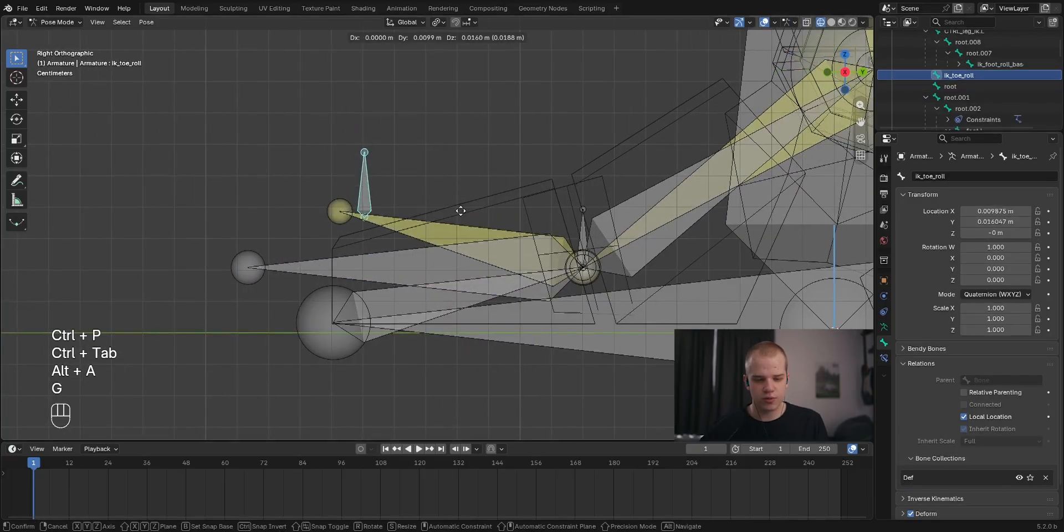
right_click(415, 255)
In edit mode, rename the upright ik_toe_roll bone as ik_toe_roll_pointer.L and root.007 as ik_toe_roll.
left_click(397, 293, "shift")
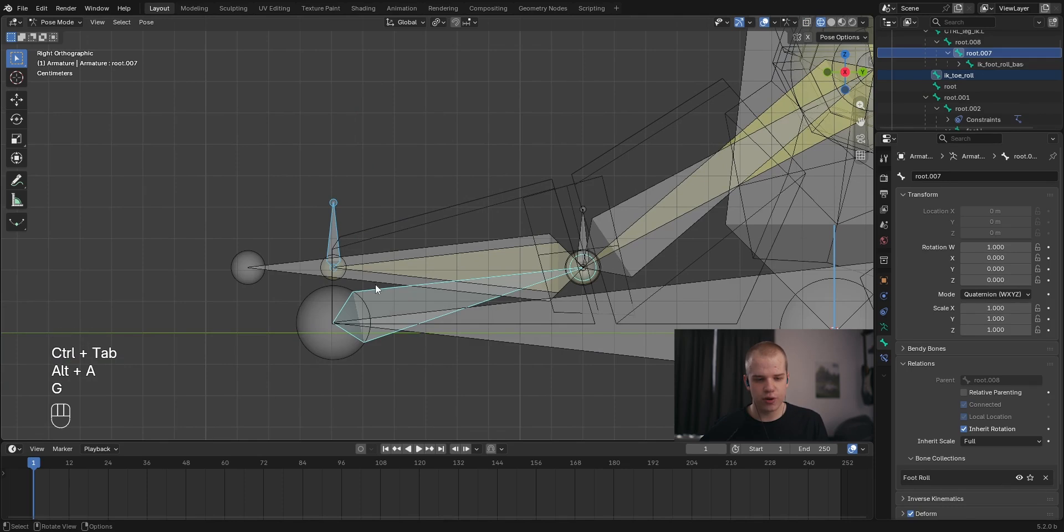
key("Tab")
left_click(336, 229)
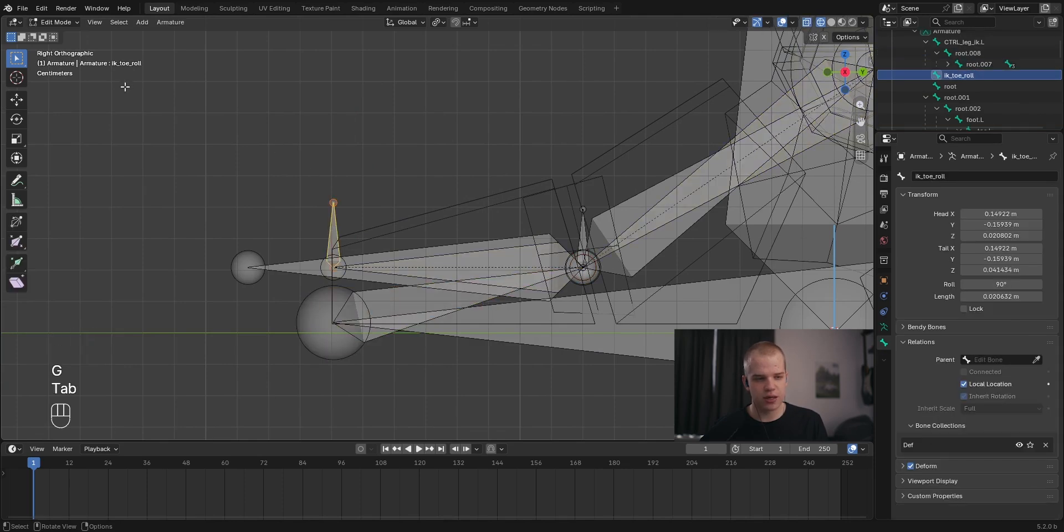
left_click(386, 301)
key("ctrl+z")
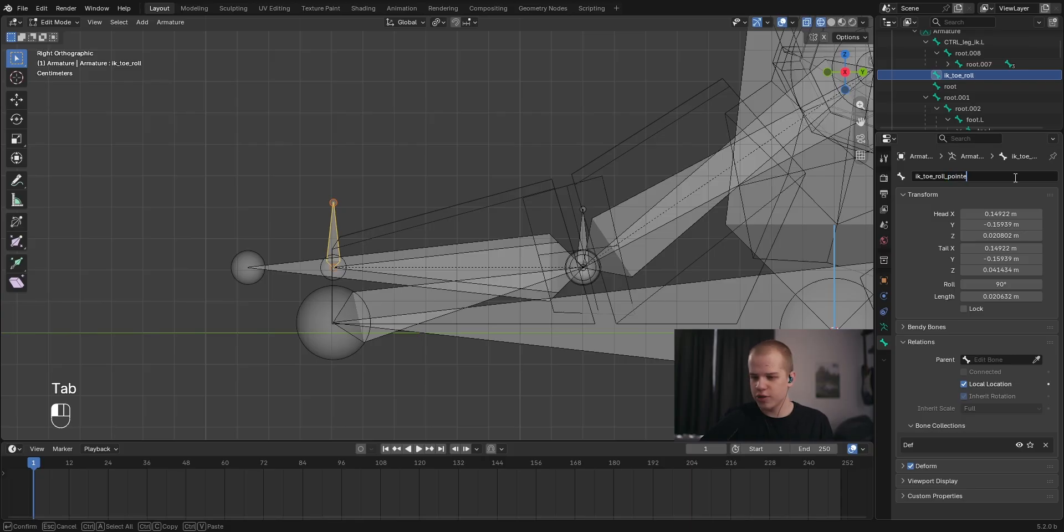
left_click(401, 299)
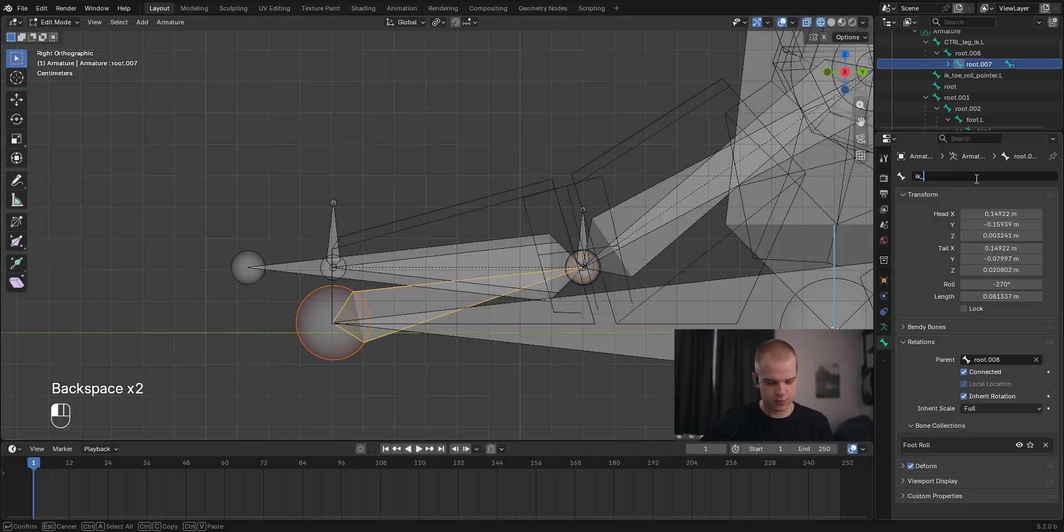
type("ll")
Parent ik_toe_roll_pointer.L to ik_toe_roll with Keep Offset in edit mode.
key("ctrl+Tab")
left_click(335, 228)
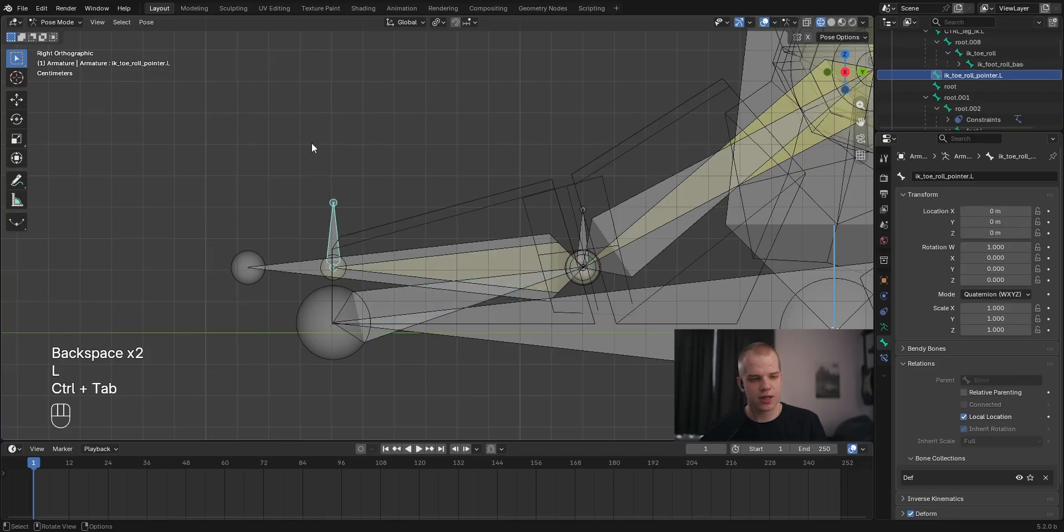
key("Tab")
left_click(369, 297, "ctrl")
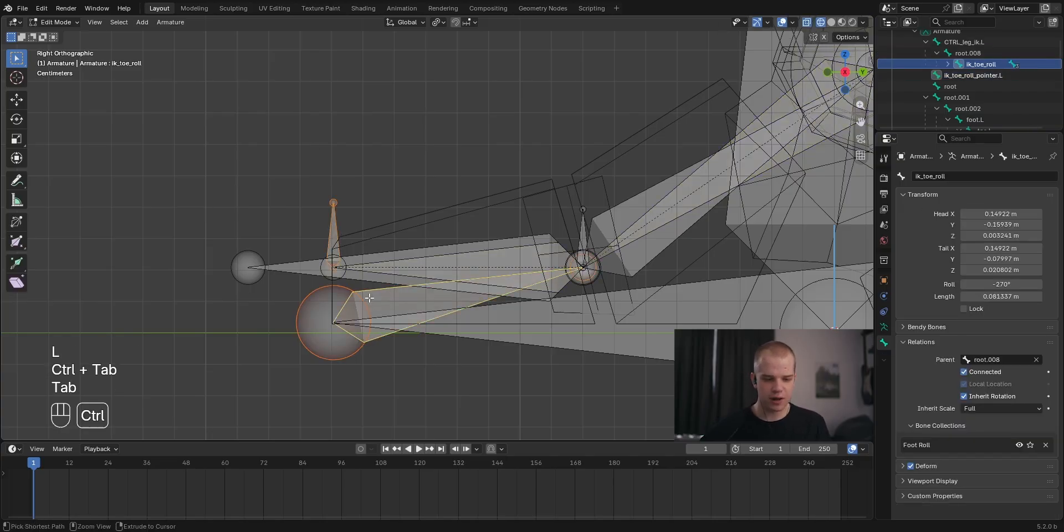
left_click(369, 298)
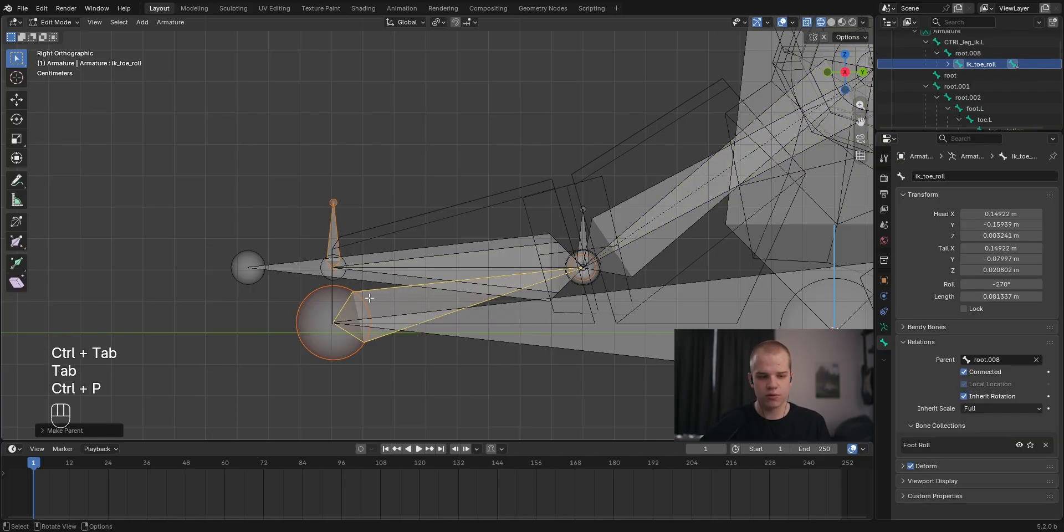
Rotate ik_toe_roll in pose mode so the heel lifts, checking that its pointer bone follows.
key("ctrl+Tab")
key("r")
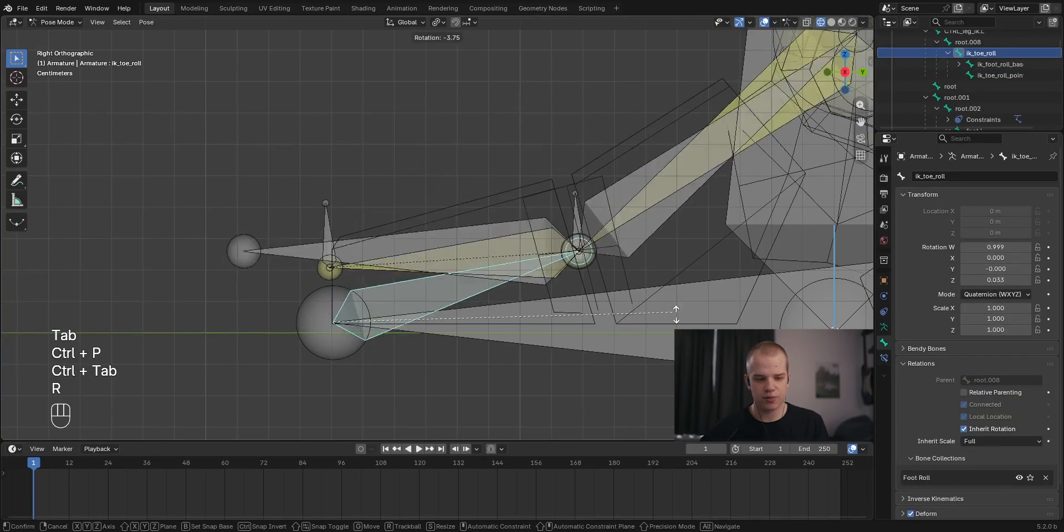
left_click(523, 178)
Try to parent toe_rotation.L to toe.L again in edit mode and undo the attempt.
key("Tab")
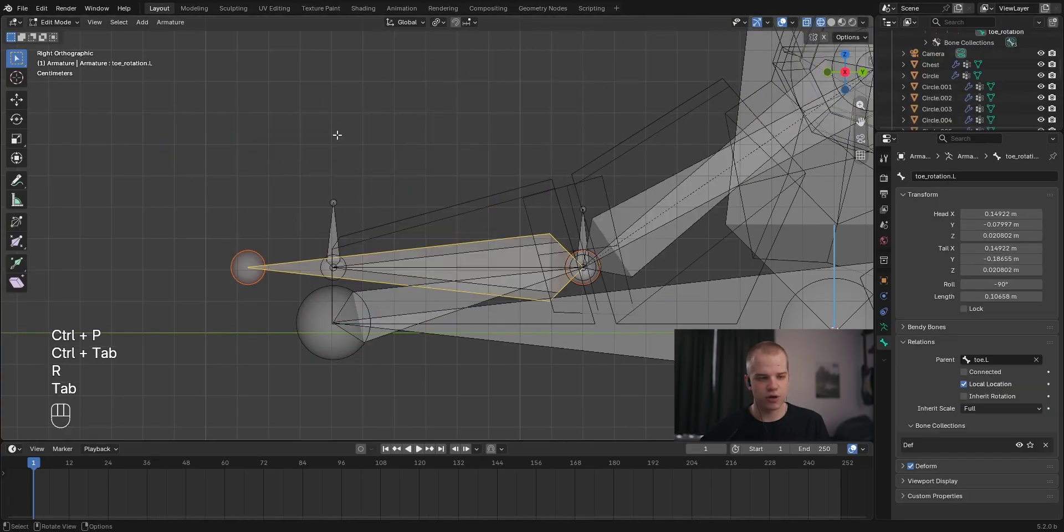
scroll(414, 258, "up", 4)
left_click(427, 311, "shift")
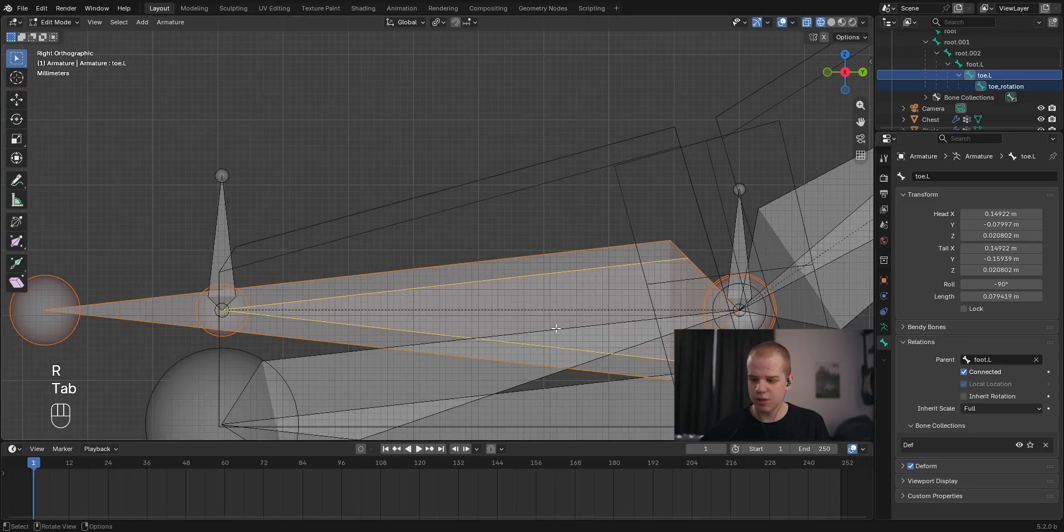
scroll(535, 329, "down", 4)
key("ctrl+p")
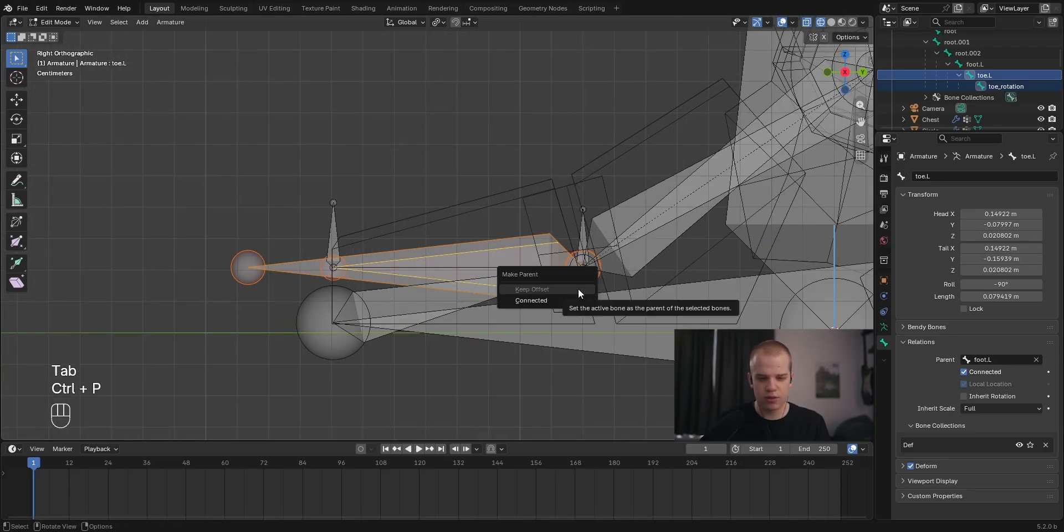
left_click(578, 288)
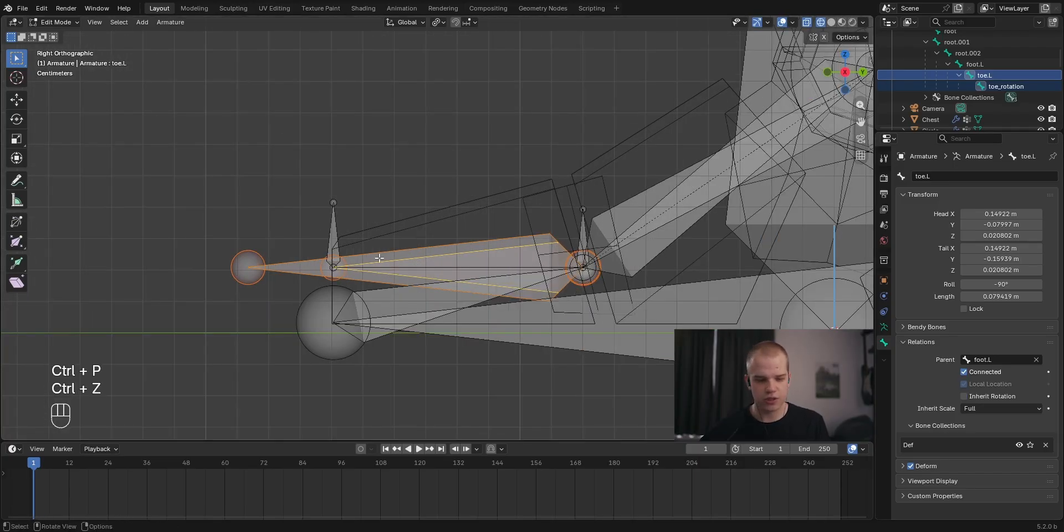
key("ctrl+z")
Test rotating ik_toe_roll further in pose mode to check how the toe bones respond, cancelling the rotation.
key("ctrl+Tab")
key("r")
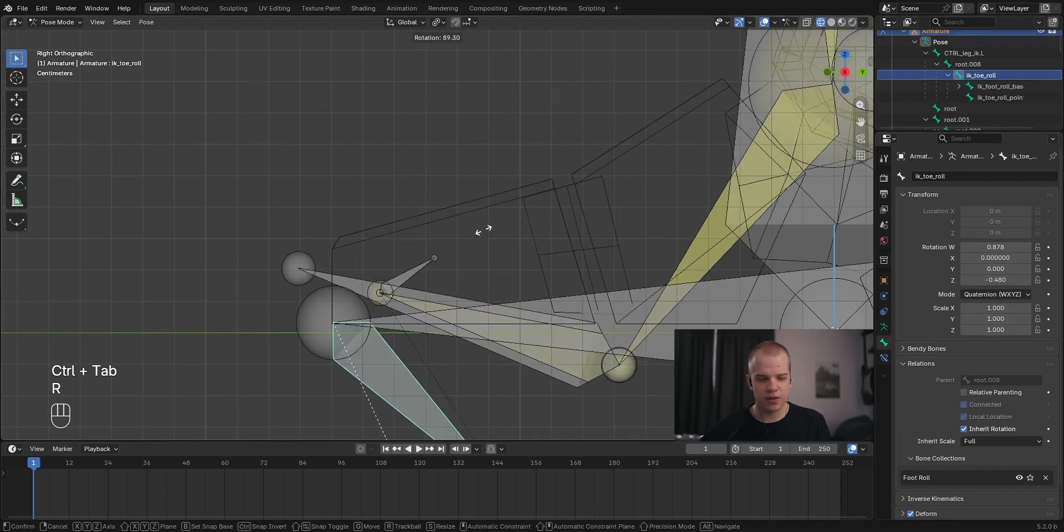
right_click(478, 258)
Move CTRL_leg_ik.L by about 0.04 m in local X and 0.017 m in local Y.
scroll(510, 224, "down", 6)
scroll(510, 224, "up", 1)
left_click(722, 143)
middle_click_drag(520, 210, 471, 250, "shift")
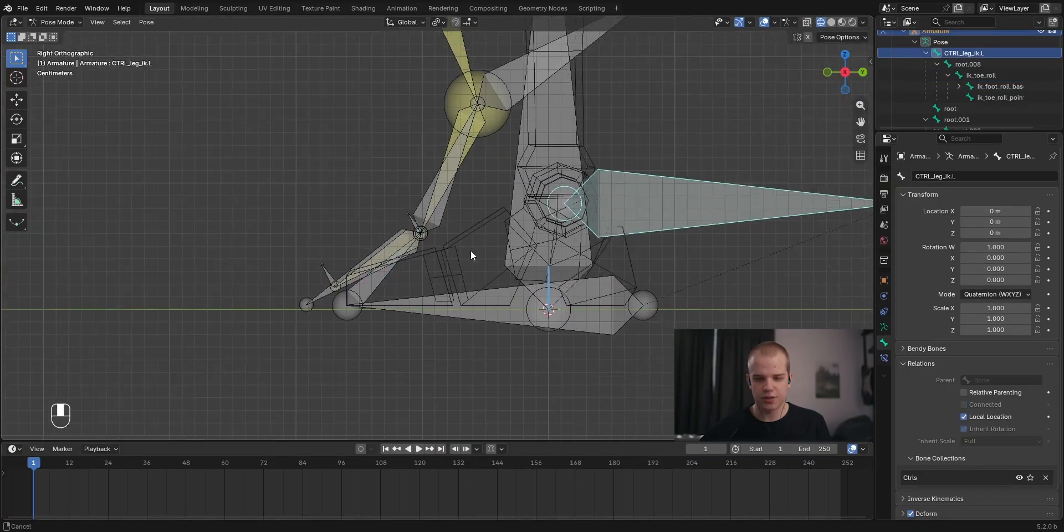
key("g")
left_click(490, 314)
Test rotating toe_rotation.L with the foot in its rolled pose, cancelling the rotation.
middle_click_drag(378, 302, 436, 202, "shift")
scroll(436, 203, "up", 5)
left_click(333, 284)
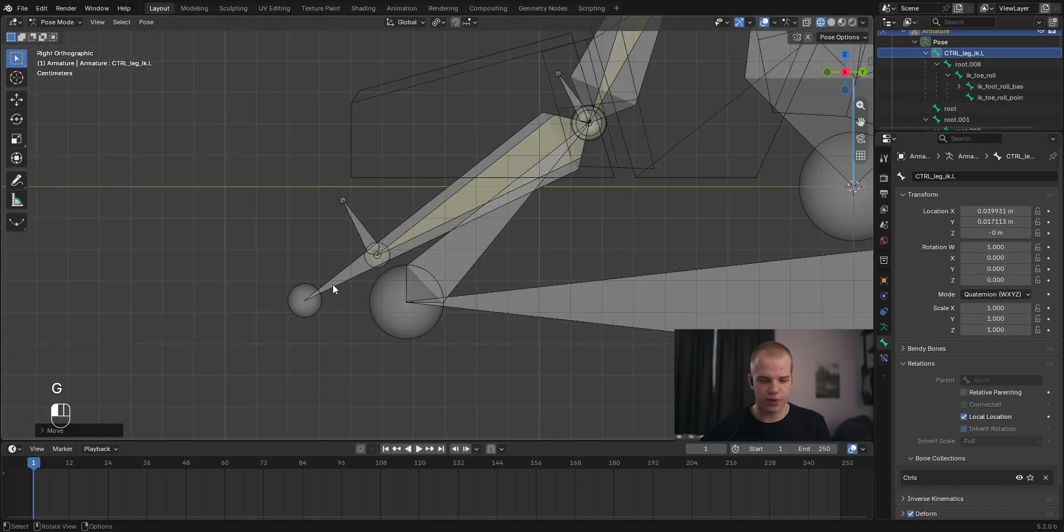
key("r")
right_click(415, 215)
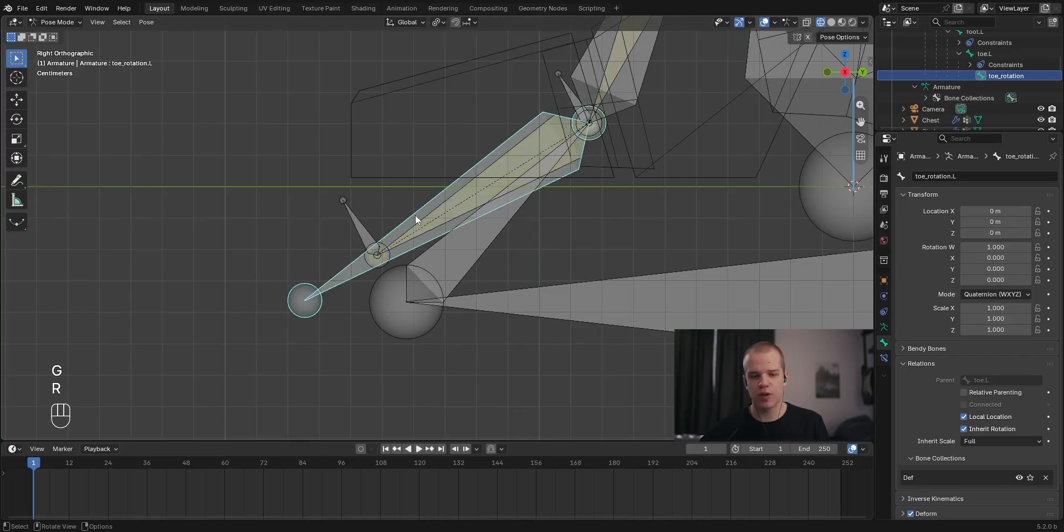
Move ik_toe_roll_pointer.L upward so that toe.L tilts up.
left_click(360, 238)
key("g")
left_click(304, 56)
Test rotating toe_rotation.L with the toe tilted up, cancel the rotation and select toe.L.
left_click(334, 59)
middle_click_drag(324, 96, 287, 266, "shift")
key("r")
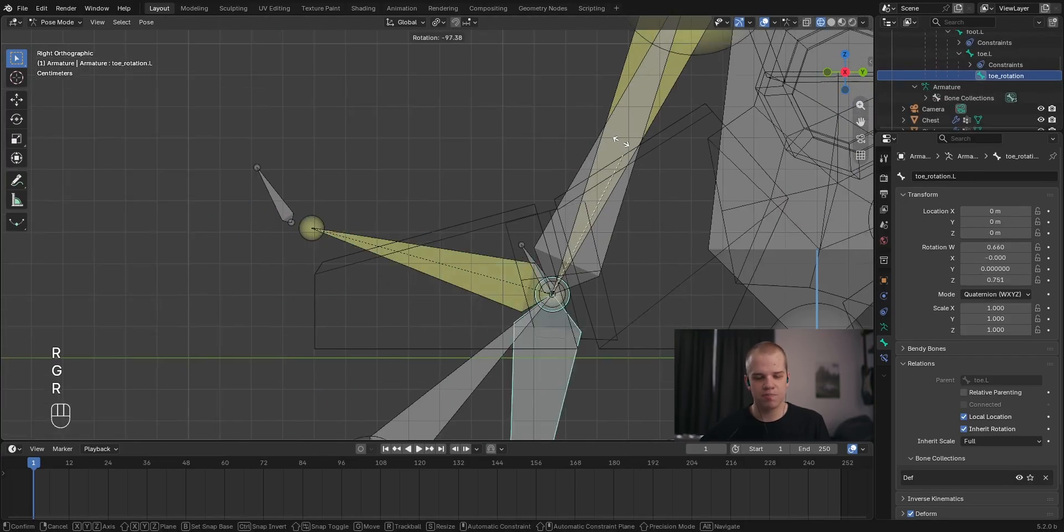
right_click(661, 320)
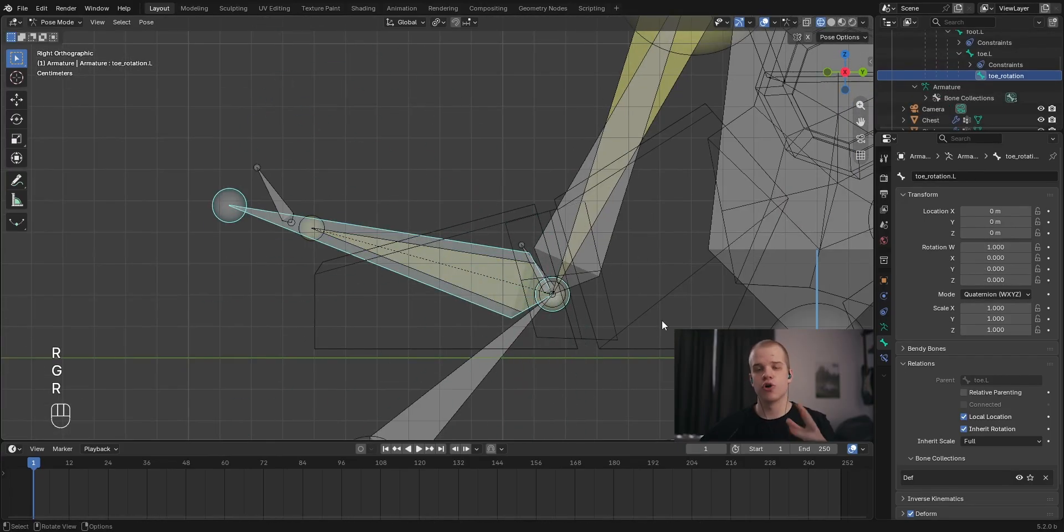
left_click(401, 257)
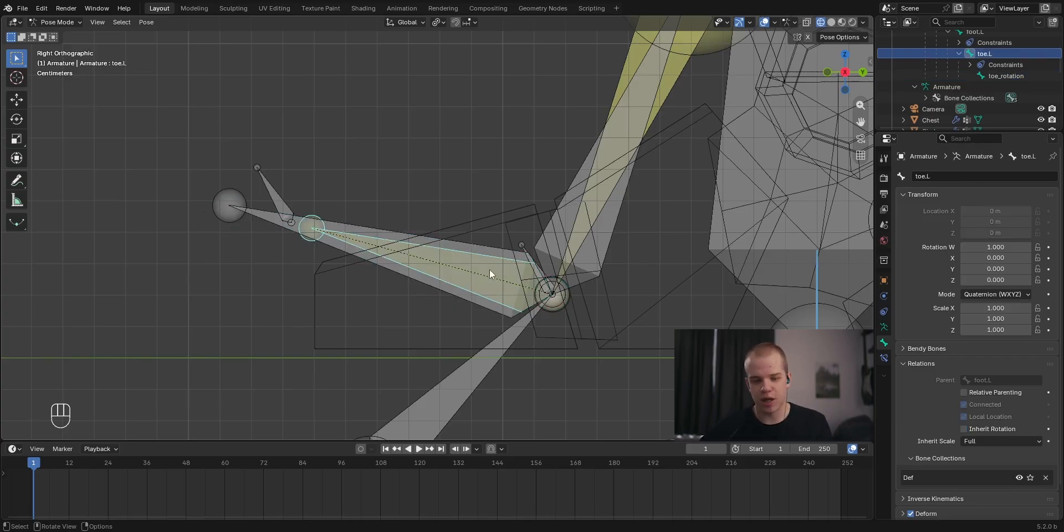
Reset every pose bone by clearing all rotations and locations, and deselect the bones.
left_click(930, 178)
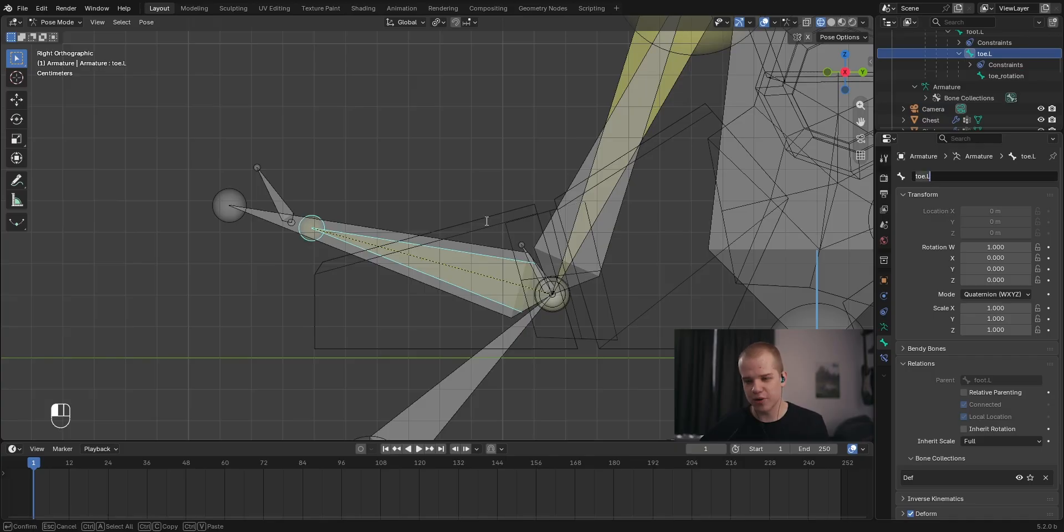
left_click(277, 212)
scroll(649, 297, "down", 2)
scroll(542, 304, "up", 2)
key("a")
key("alt+r")
key("alt+g")
scroll(560, 288, "down", 3, "alt")
key("alt+a")
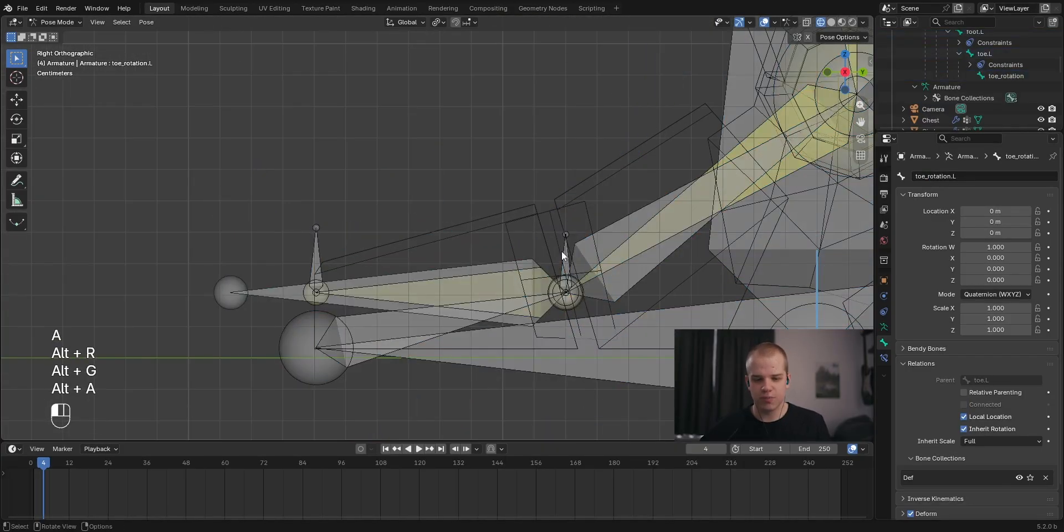
Select toe_rotation.L and test rotating it in a perspective view of the reset foot.
left_click(564, 255)
middle_click_drag(709, 254, 549, 255, "shift")
scroll(548, 254, "down", 6)
left_click(493, 280)
middle_click_drag(493, 299, 637, 302)
key("r")
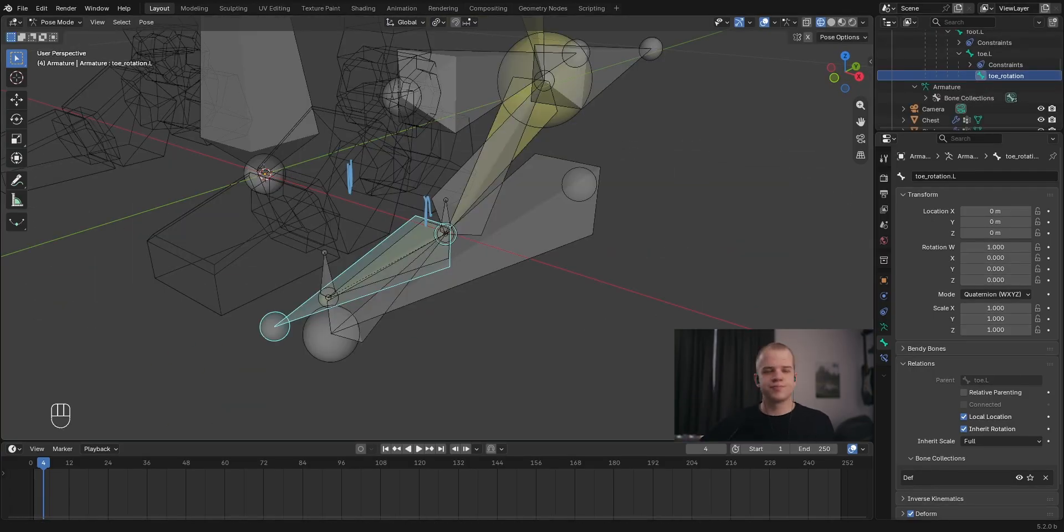
left_click(581, 214)
Select ik_foot_roll_base.L and toggle the visibility of the Foot Roll bone collection to check its bones.
middle_click_drag(499, 201, 492, 256)
scroll(460, 229, "up", 4)
left_click(506, 291)
scroll(507, 291, "down", 3)
scroll(633, 264, "up", 3)
left_click(884, 327)
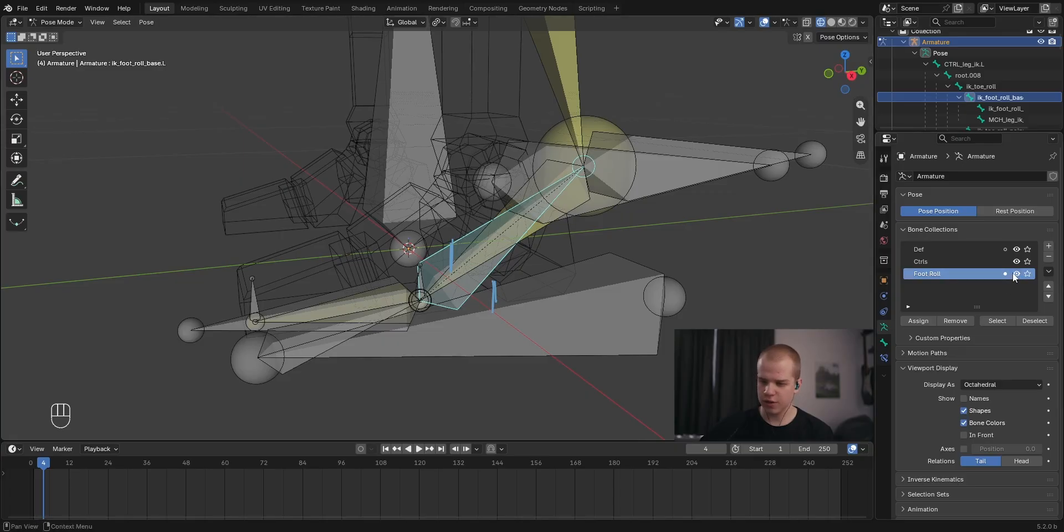
left_click(1016, 273)
left_click(1018, 272)
left_click(1017, 272)
middle_click_drag(244, 227, 540, 243)
key("ctrl+z")
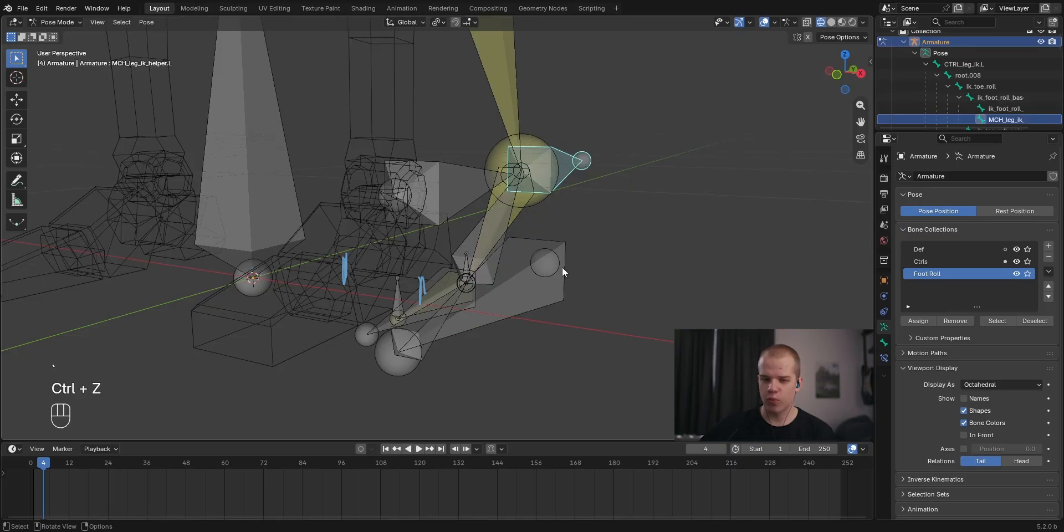
Test moving root.008 in the right view, cancel the move and clear its rotation and location.
left_click(562, 271)
key("grave")
key("g")
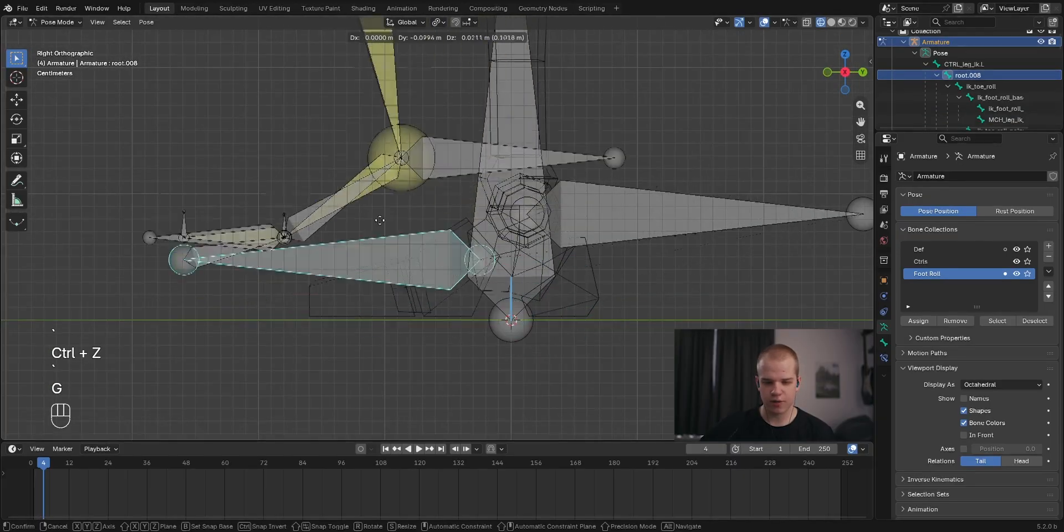
right_click(379, 220)
key("alt+r")
key("alt+g")
Rotate CTRL_leg_ik.L in the front view so the foot swings sideways.
left_click(668, 214)
middle_click_drag(455, 226, 571, 227)
key("r")
right_click(497, 220)
key("grave")
key("r")
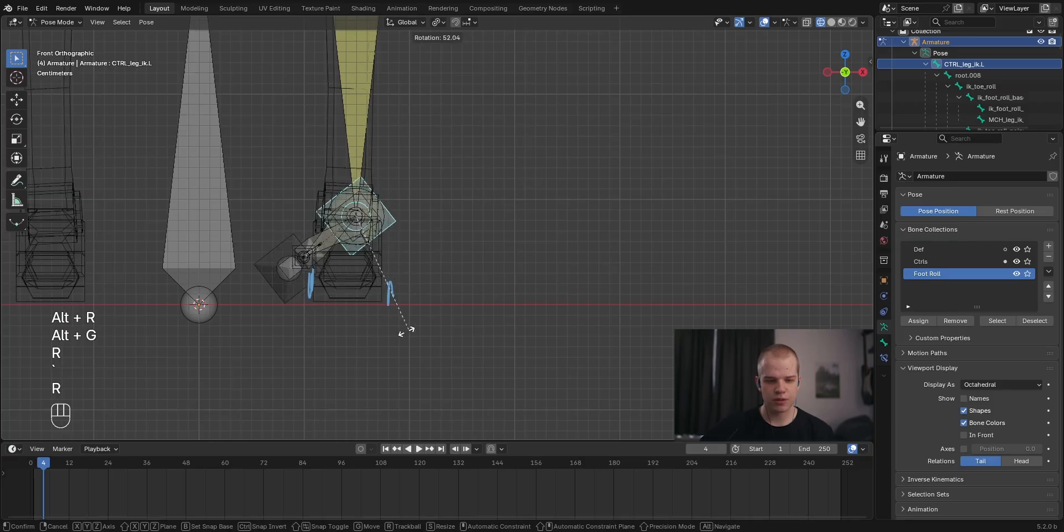
left_click(338, 317)
middle_click_drag(338, 317, 435, 319, "shift")
scroll(533, 272, "up", 5)
middle_click_drag(533, 271, 507, 244)
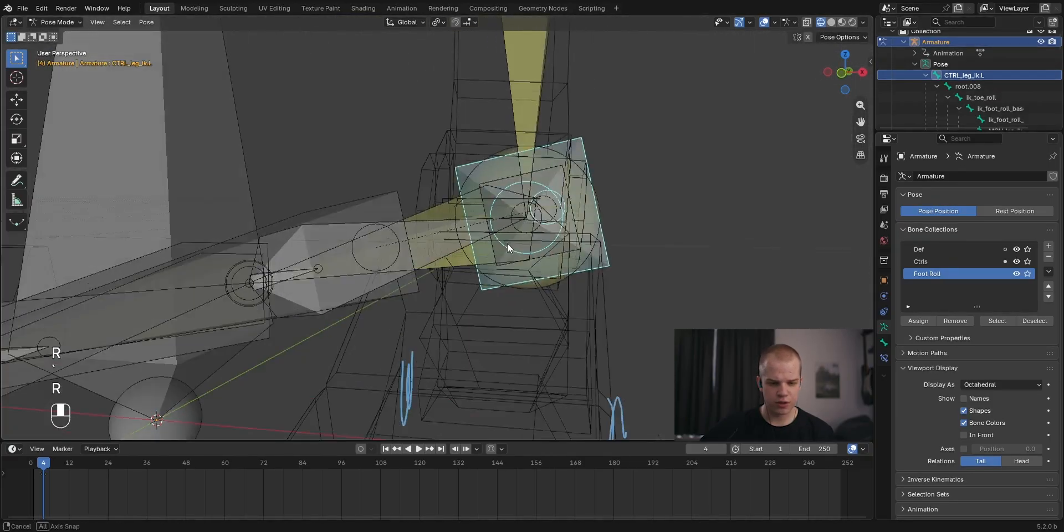
Move the rotated CTRL_leg_ik.L and select foot.L to inspect how the foot follows.
scroll(507, 244, "down", 3)
key("g")
left_click(647, 366)
left_click(563, 266)
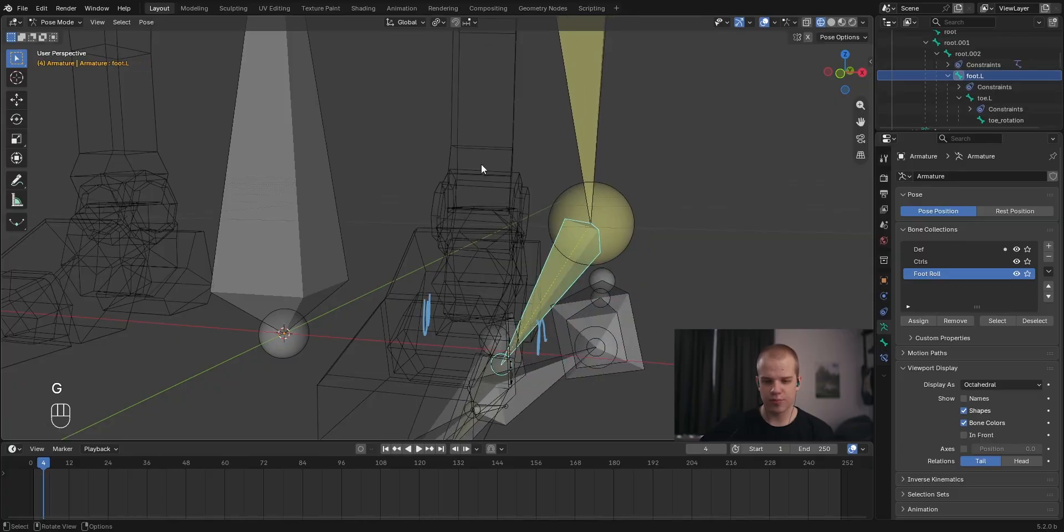
scroll(630, 251, "down", 3)
scroll(591, 226, "up", 3)
middle_click_drag(631, 250, 870, 225, "shift")
scroll(591, 226, "down", 3)
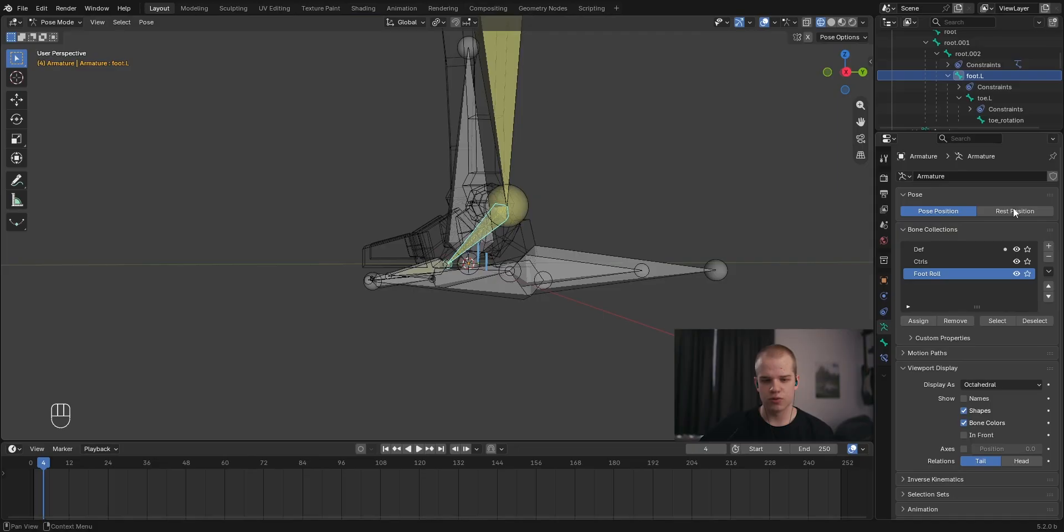
Test rotating foot.L with the leg control displaced and cancel the rotation.
middle_click_drag(635, 256, 770, 263)
key("r")
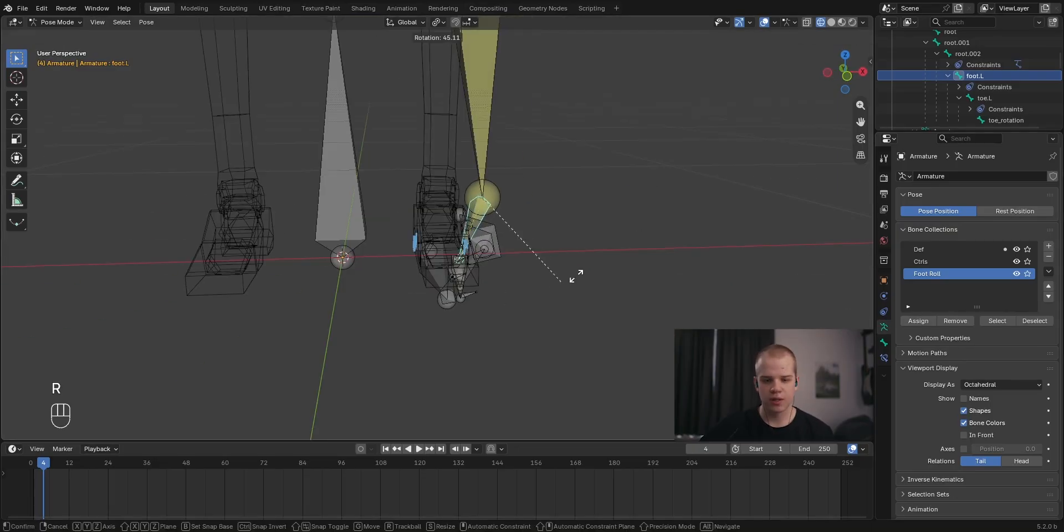
right_click(514, 315)
scroll(477, 307, "up", 4)
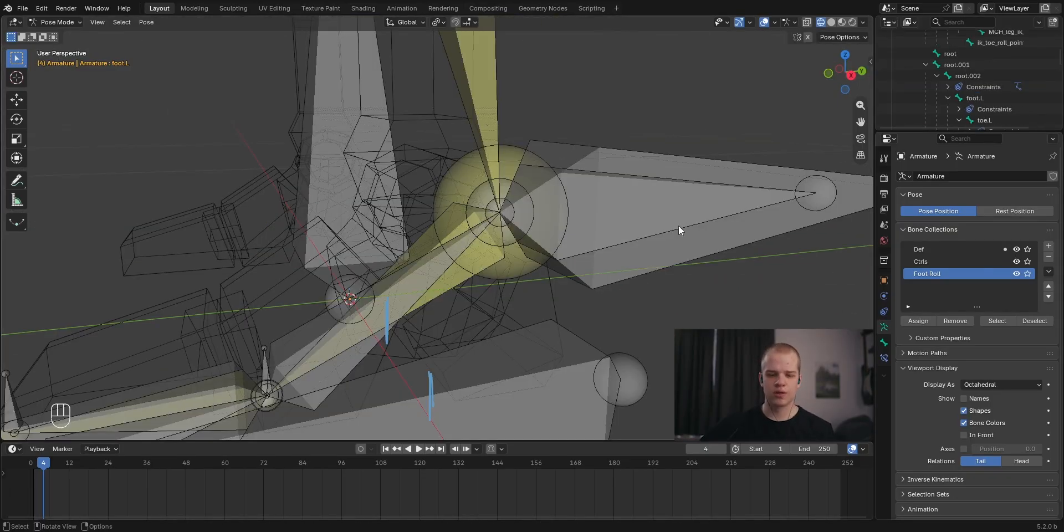
Select only root.008 in the right view, test moving it and cancel the move.
scroll(678, 228, "down", 5)
middle_click_drag(563, 299, 550, 223)
key("ctrl+Tab")
key("ctrl+Tab")
key("a")
middle_click_drag(608, 304, 515, 294)
key("grave")
key("alt+a")
left_click(514, 314)
middle_click_drag(654, 358, 679, 295, "shift")
scroll(679, 295, "up", 4)
key("g")
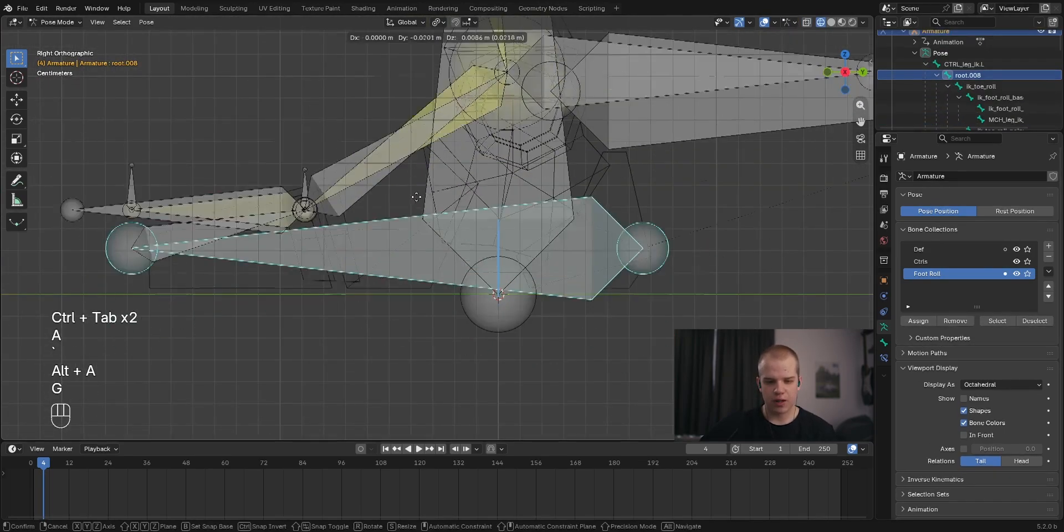
right_click(419, 265)
Rotate root.008 in the front view to roll the foot sideways.
scroll(466, 310, "down", 3)
middle_click_drag(549, 200, 604, 321, "shift")
key("g")
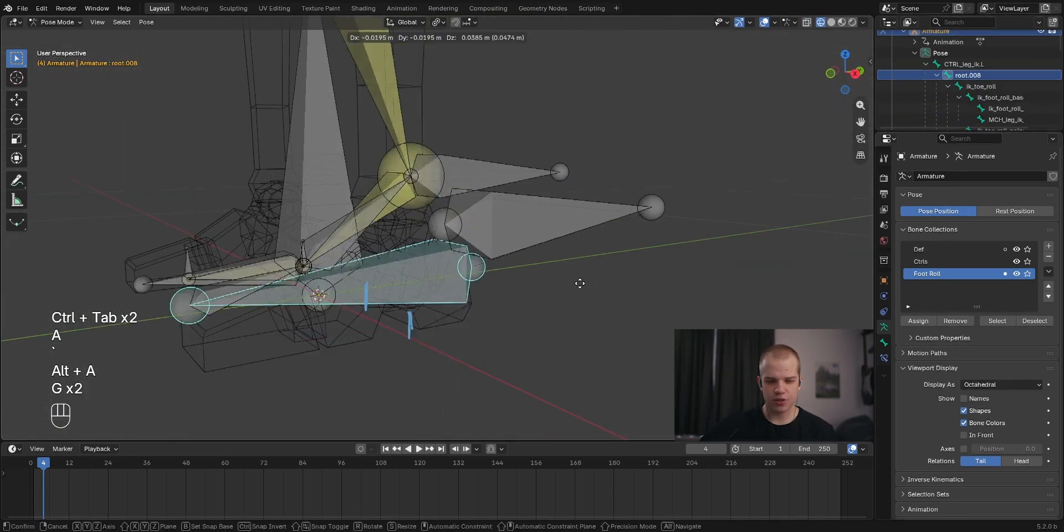
key("r")
key("grave")
key("r")
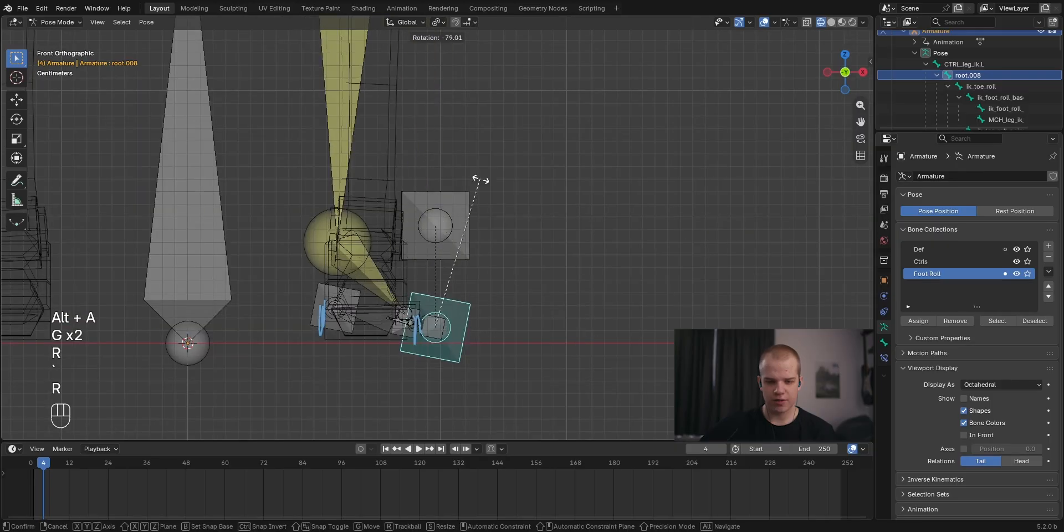
left_click(554, 231)
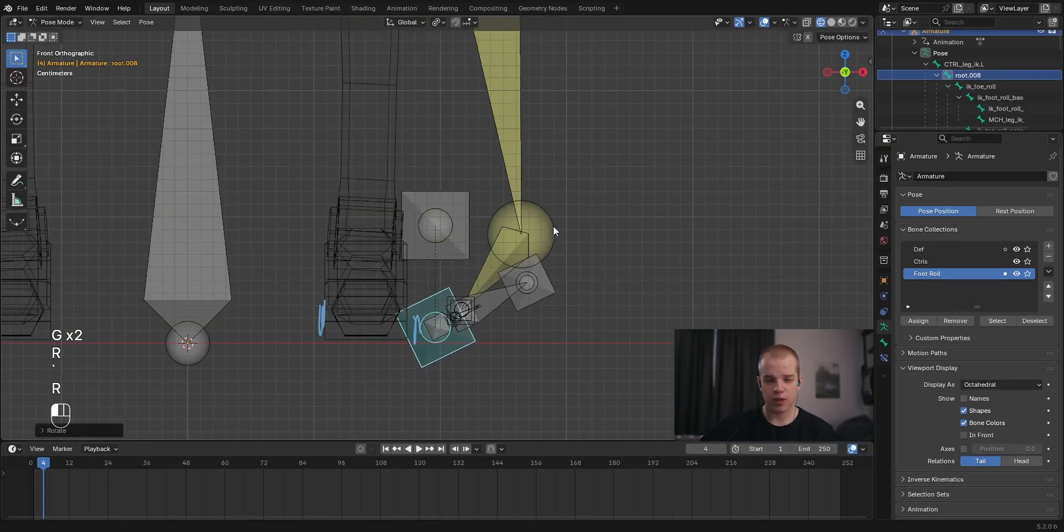
Test rotating foot.L in the sideways roll, cancel it and undo the rotation of root.008.
middle_click_drag(507, 257, 475, 235, "shift")
left_click(475, 235)
key("r")
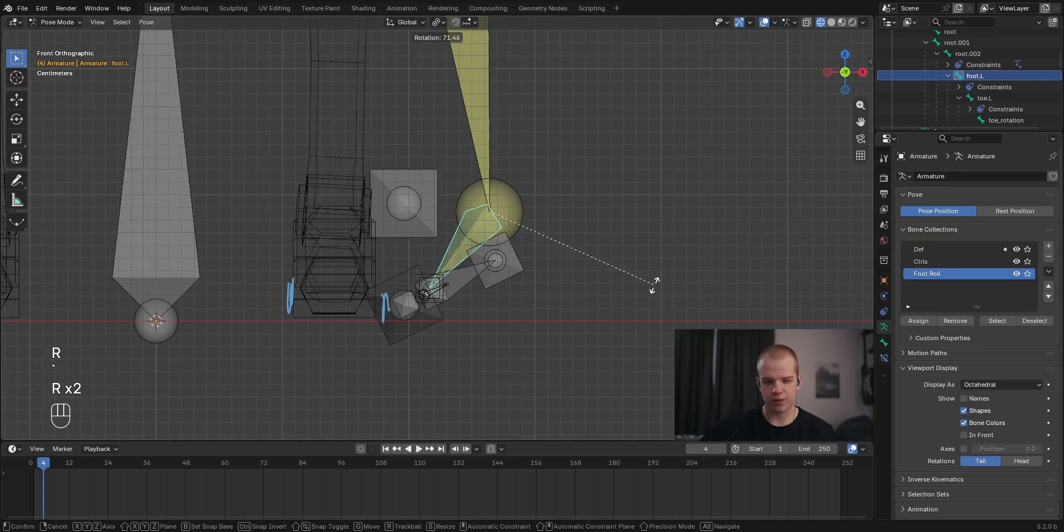
right_click(669, 224)
key("ctrl+z")
key("ctrl+z")
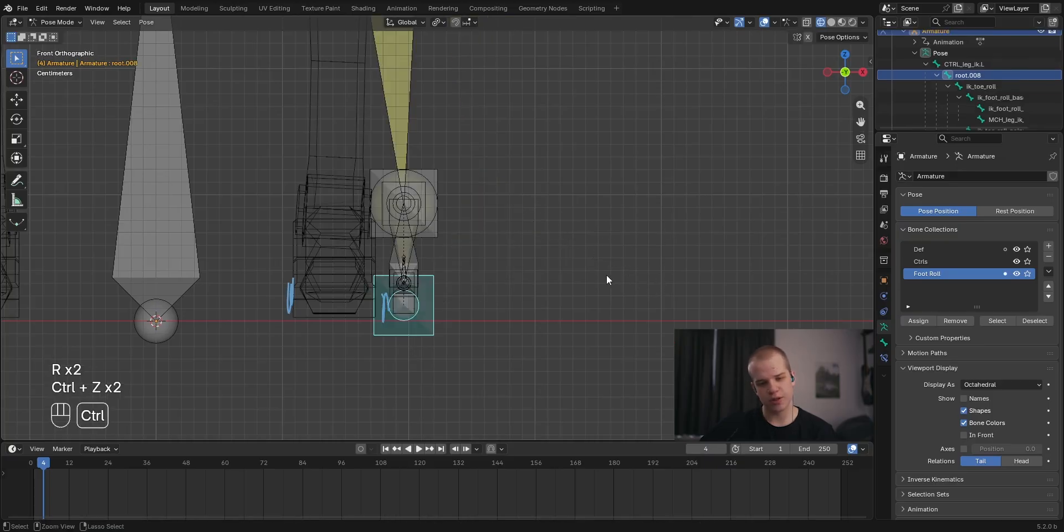
Test moving and rotating root.008 in the front view, undo the changes and clear its rotation.
key("r")
key("g")
left_click(327, 268)
key("r")
right_click(524, 109)
key("ctrl+z")
key("ctrl+z")
key("alt+r")
Select CTRL_leg_ik.L, test rotating it in the front view and cancel the rotation.
middle_click_drag(530, 244, 477, 254)
left_click(487, 224)
key("grave")
left_click(542, 178)
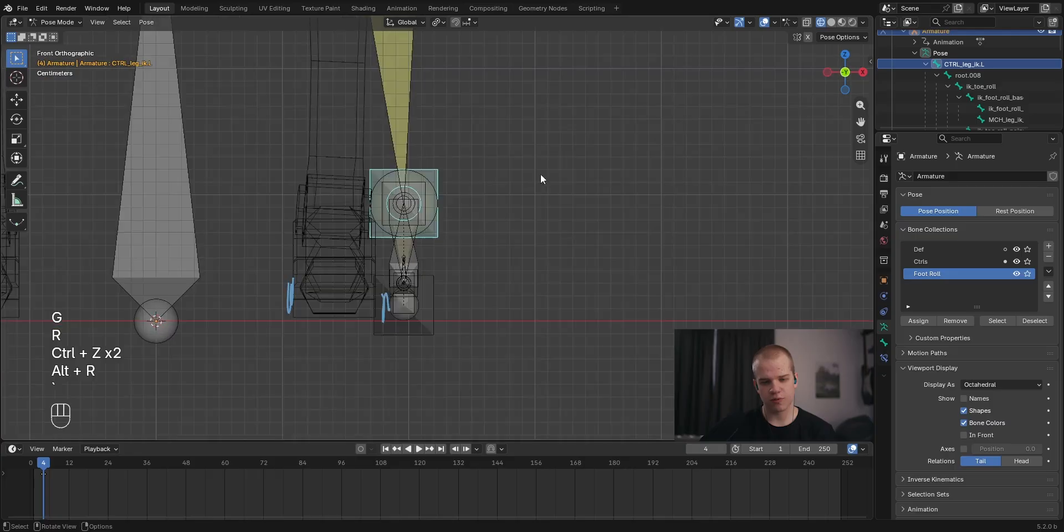
key("r")
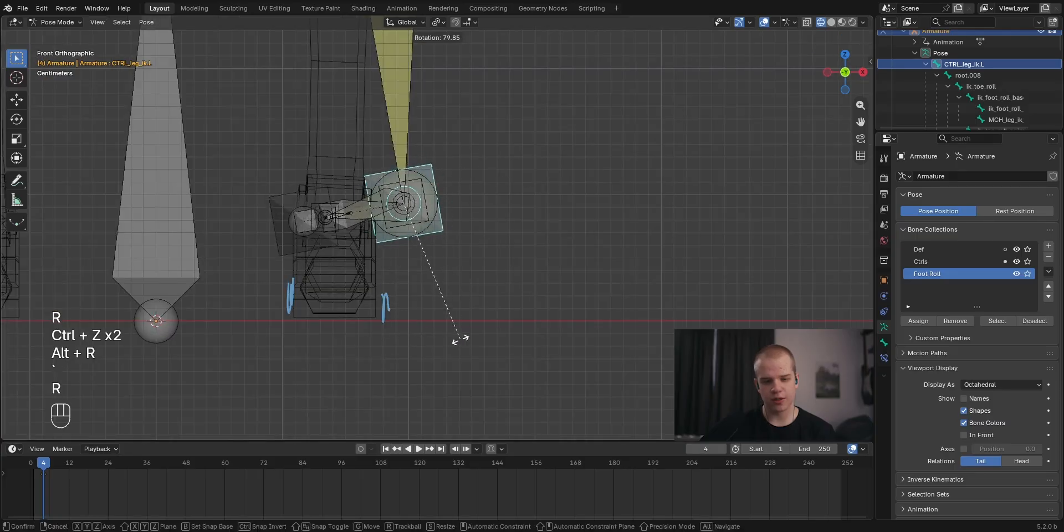
right_click(486, 269)
Rotate CTRL_leg_ik.L in the front view so the foot points inward toward the other leg.
scroll(499, 265, "up", 1)
middle_click_drag(502, 264, 593, 242, "shift")
key("r")
left_click(515, 327)
middle_click_drag(538, 318, 531, 245)
Select foot.L, test rotating it in the inward pose and cancel the rotation.
left_click(439, 276)
left_click(438, 272)
left_click(551, 272)
left_click(584, 248)
key("r")
right_click(517, 371)
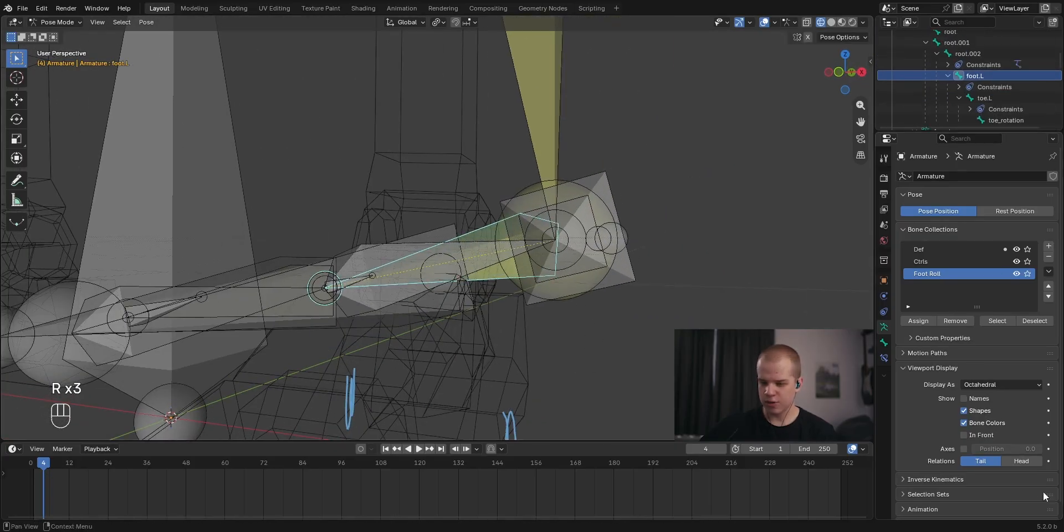
Examine the bone relations of foot.L and toe.L, comparing their Inherit Rotation settings.
left_click(884, 344)
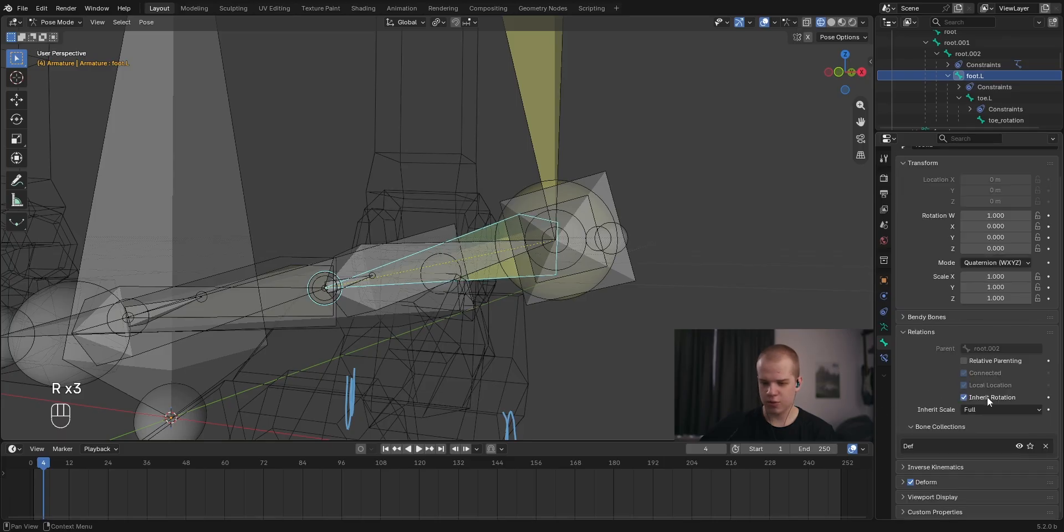
left_click(310, 272)
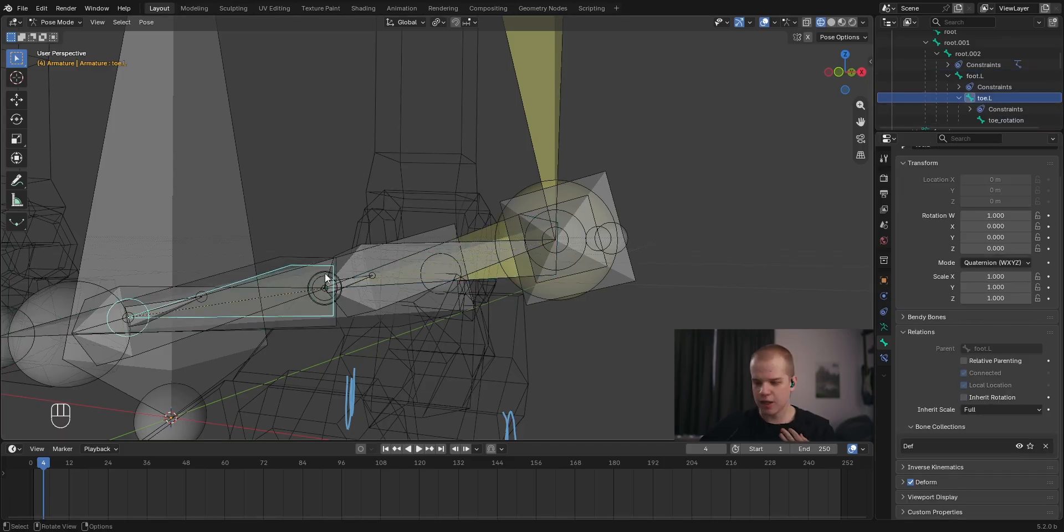
scroll(403, 259, "down", 2)
middle_click_drag(637, 313, 619, 258)
Select CTRL_leg_ik.L, test rotating it in the perspective view and cancel the rotation.
left_click(581, 270)
left_click(430, 288)
left_click(841, 260)
middle_click_drag(842, 260, 816, 255)
key("r")
right_click(768, 308)
Rotate CTRL_leg_ik.L in the front view so the foot swings outward, away from the other leg.
key("grave")
scroll(724, 311, "up", 2)
key("r")
left_click(586, 151)
middle_click_drag(586, 151, 501, 235)
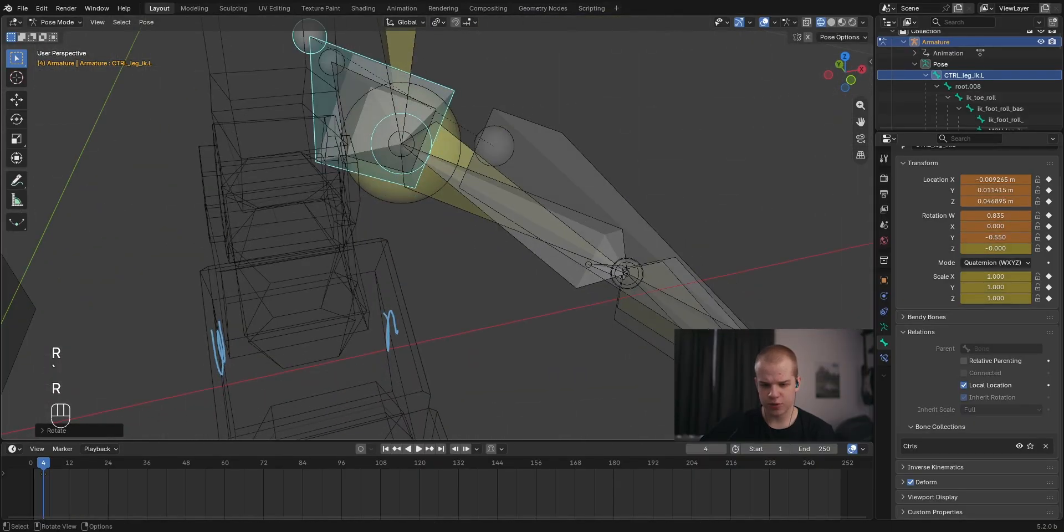
Select toe.L and enlarge the Outliner to examine the bone hierarchy of the foot chain.
left_click(668, 309)
middle_click_drag(743, 302, 560, 318)
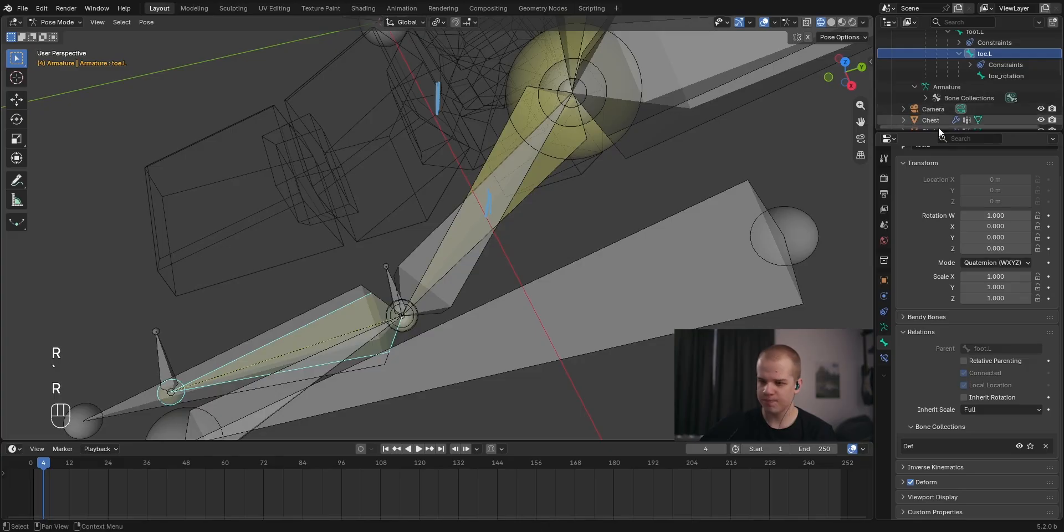
left_click_drag(929, 132, 931, 377)
left_click(989, 154)
middle_click_drag(609, 310, 500, 222)
Select foot.L, shrink the Outliner and open the bone constraints of foot.L.
left_click(454, 201)
left_click(498, 220)
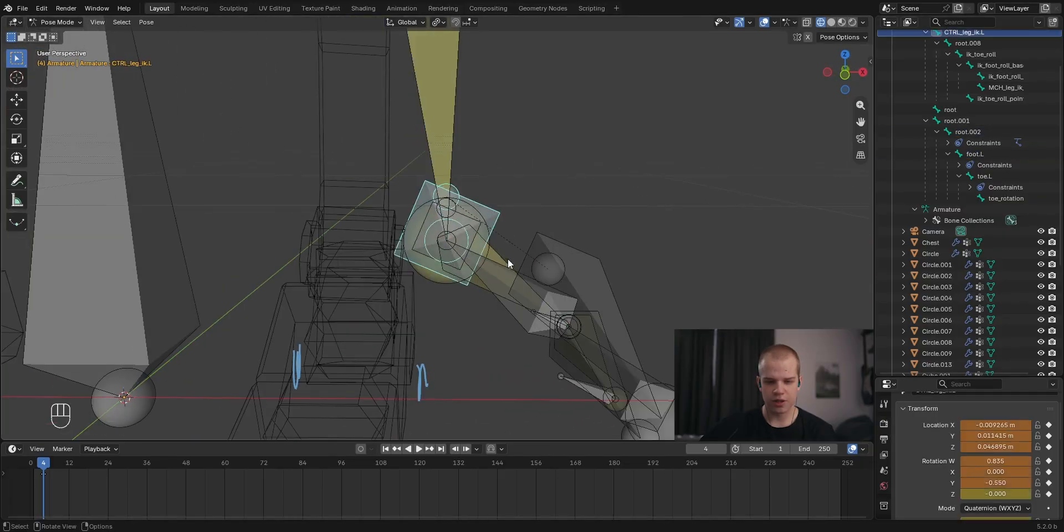
left_click(497, 253)
left_click_drag(909, 378, 909, 227)
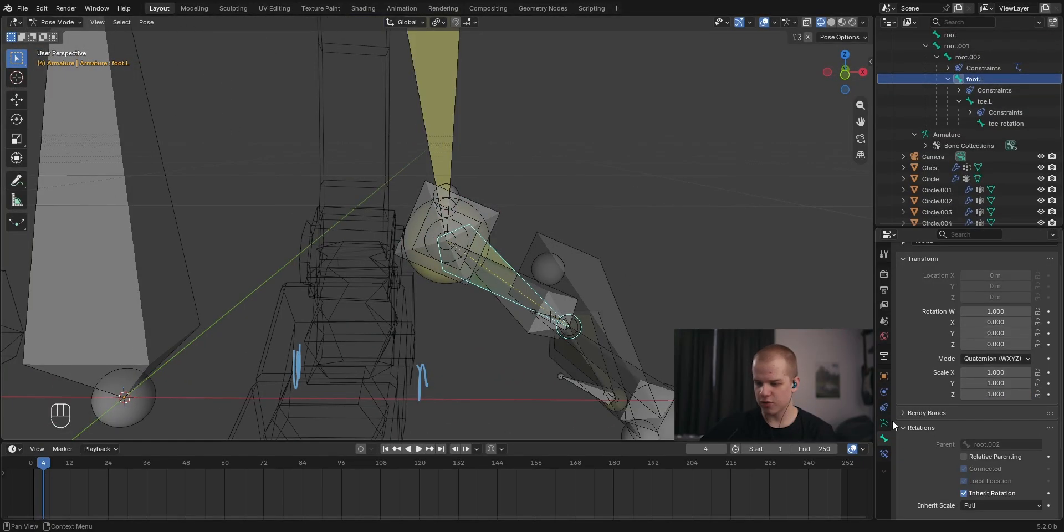
left_click(884, 450)
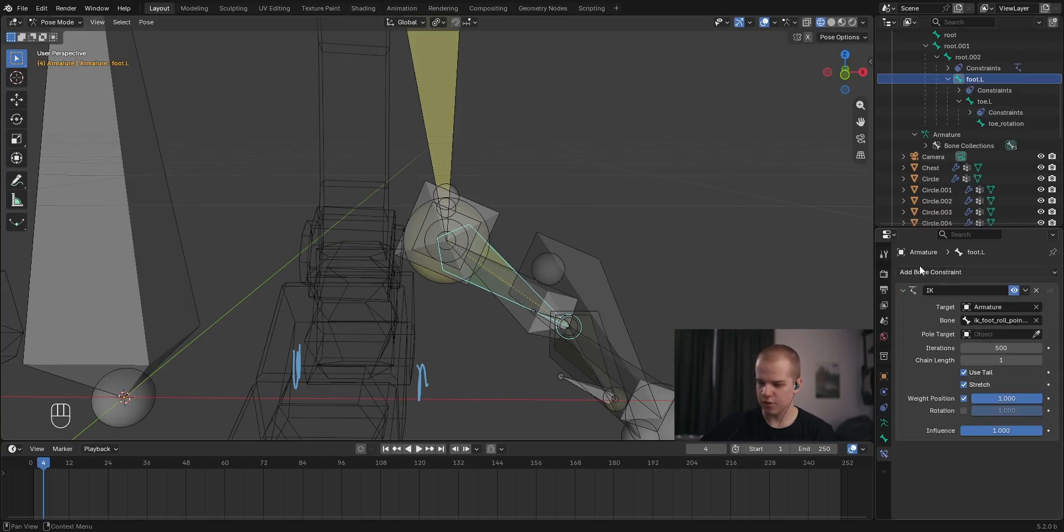
In the IK constraint of foot.L, disable Stretch, enable Rotation and set its weight to 0.010.
left_click(963, 411)
middle_click_drag(643, 316, 555, 358)
scroll(556, 359, "down", 2)
mouse_move(1013, 411)
left_mouse_down()
mouse_move(942, 411)
mouse_move(998, 411)
left_mouse_up()
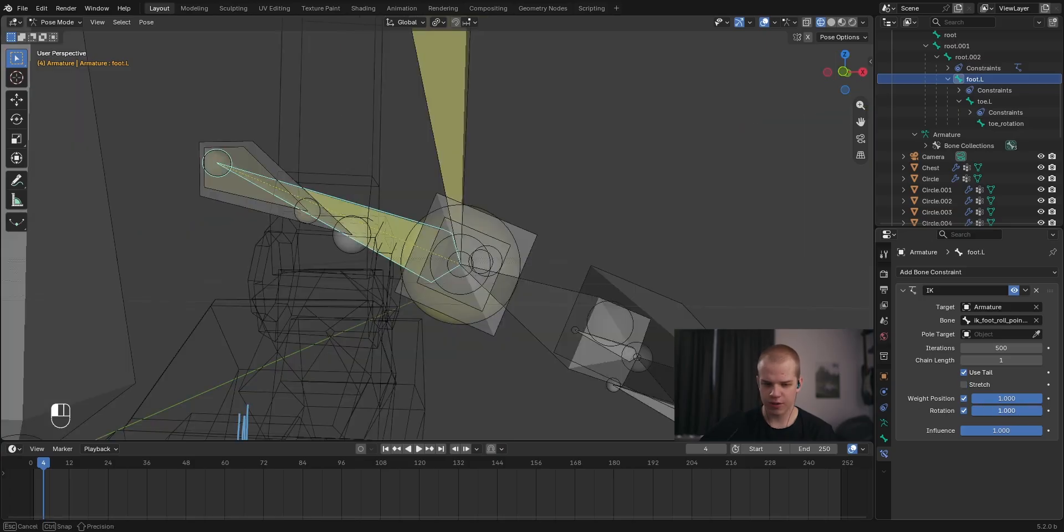
left_click_drag(1006, 410, 973, 411)
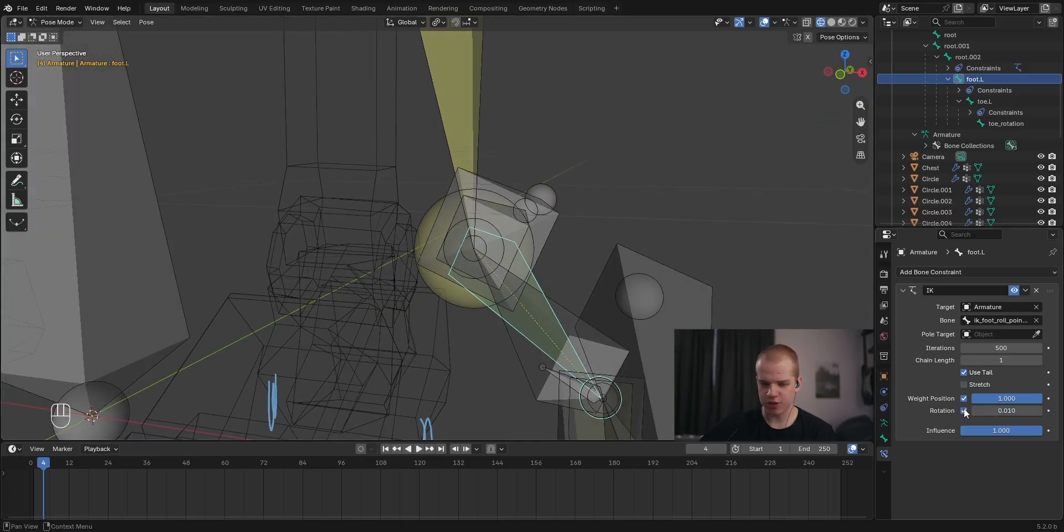
Test rotating CTRL_leg_ik.L in the front view with the new IK rotation weight and clear its rotation.
middle_click_drag(532, 233, 467, 217)
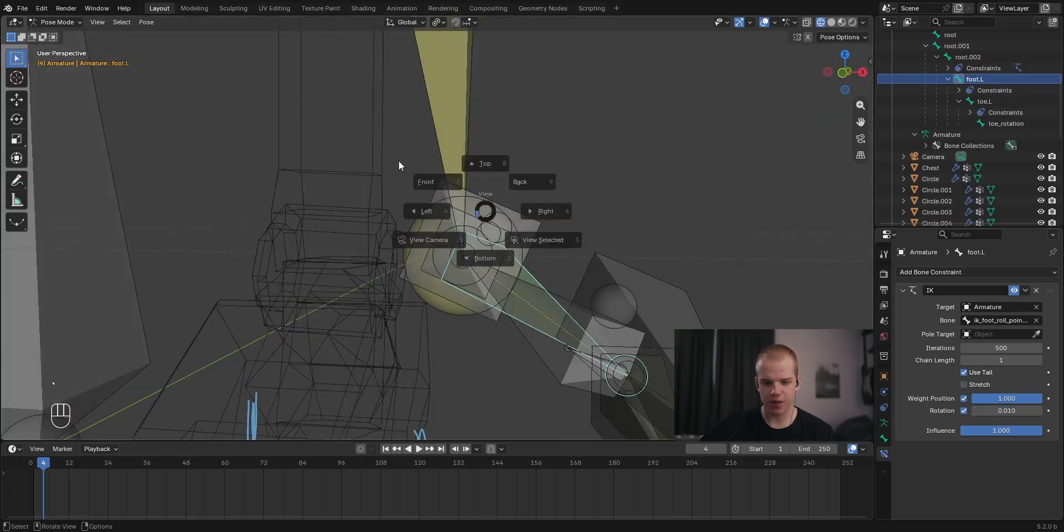
key("grave")
left_click(492, 227)
key("r")
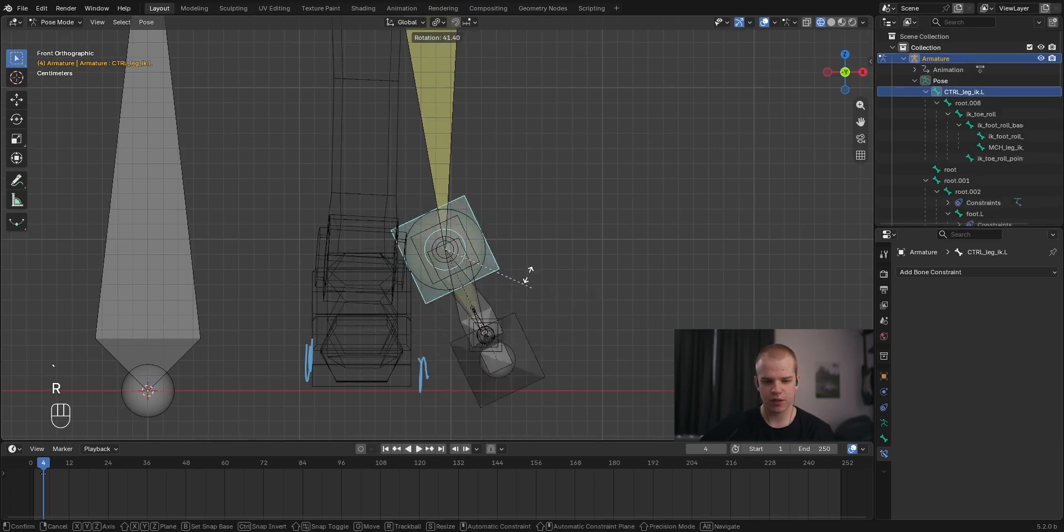
left_click(577, 373)
key("alt+r")
Rotate CTRL_leg_ik.L in the right view so the toes tilt up, and reposition it.
key("grave")
left_click(757, 313)
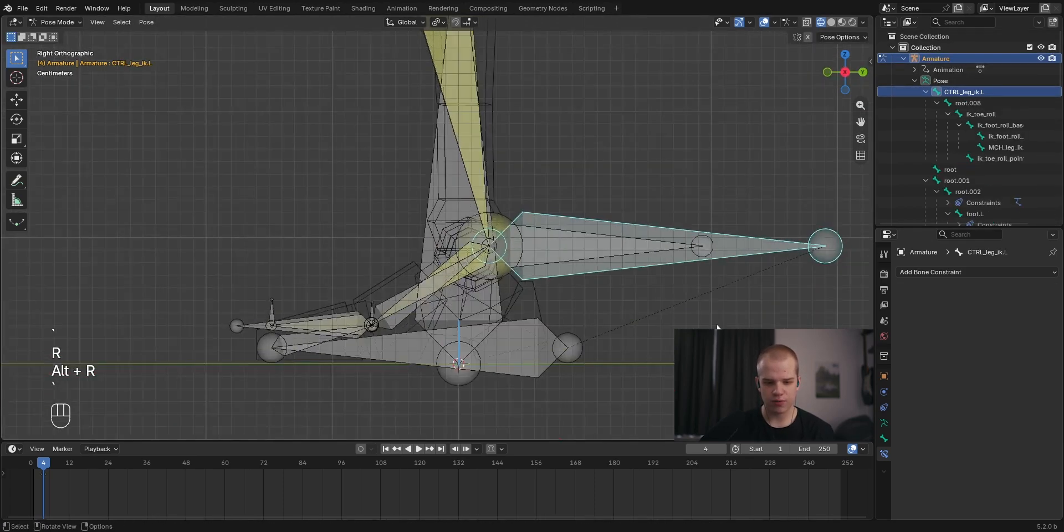
key("r")
key("g")
key("r")
left_click(398, 355)
middle_click_drag(461, 344, 647, 369, "shift")
key("g")
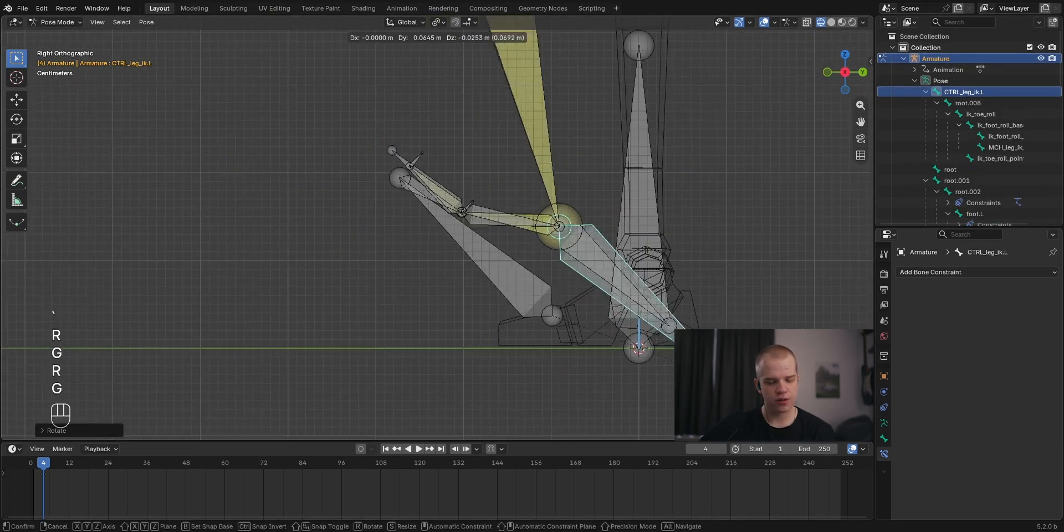
left_click(648, 410)
Test rotating CTRL_leg_ik.L freely in the front view and clear its rotation.
key("grave")
left_click(573, 164)
key("r")
left_click(522, 124)
key("r")
key("r")
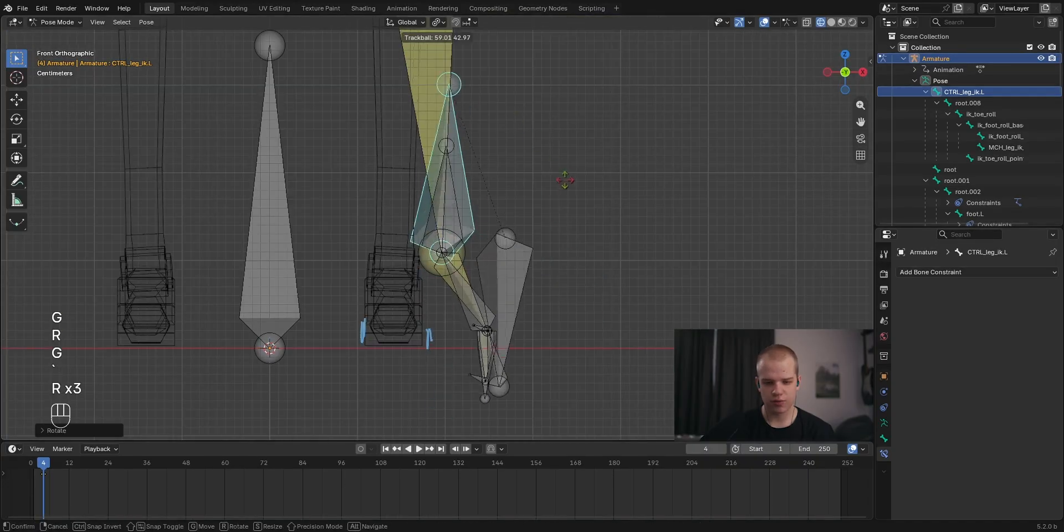
left_click(554, 196)
key("r")
key("r")
right_click(707, 249)
key("alt+r")
key("alt+r")
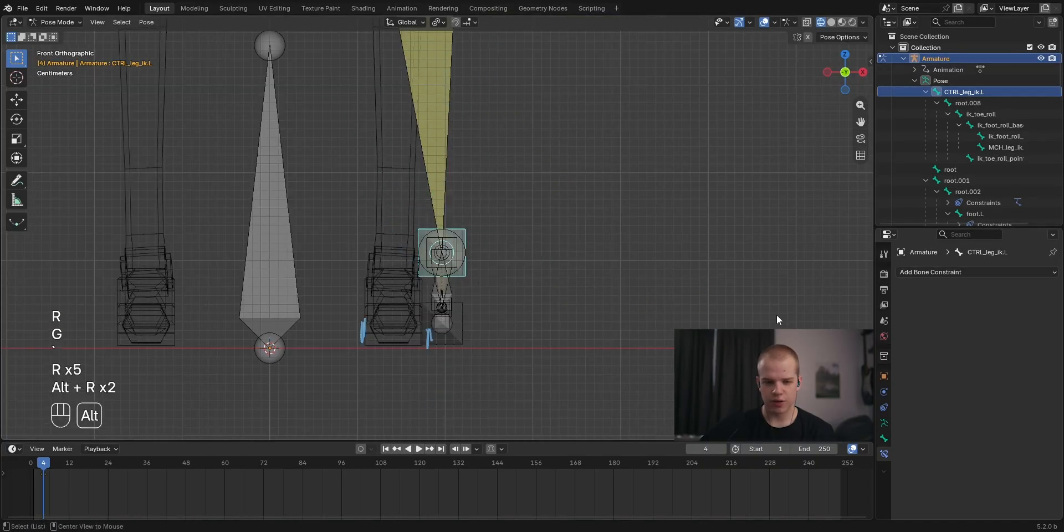
Select all bones of the armature and clear their rotation and location.
key("grave")
left_click(804, 301)
key("a")
key("alt+a")
scroll(641, 312, "up", 4)
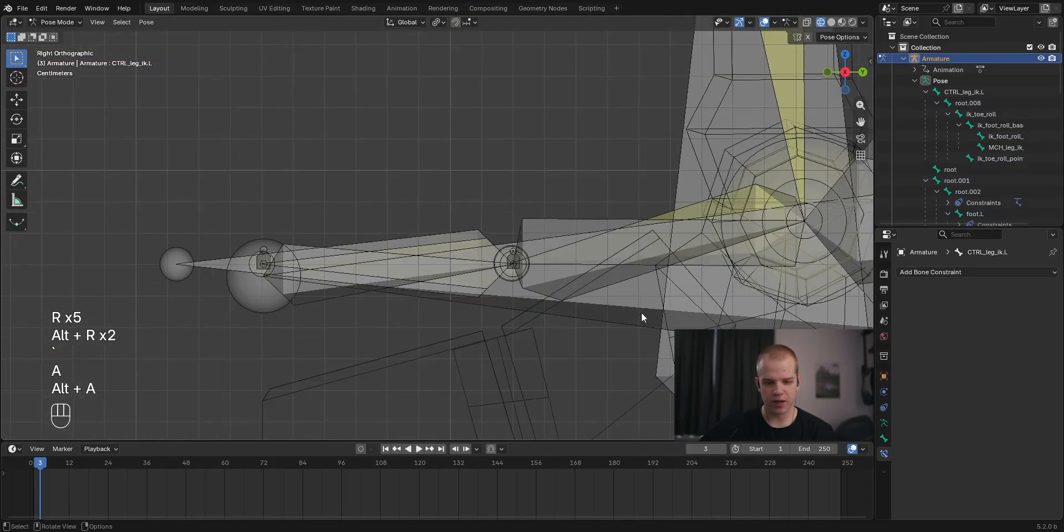
key("grave")
left_click(632, 290)
scroll(633, 290, "down", 3)
key("a")
key("alt+r")
key("alt+t")
key("alt+g")
scroll(631, 289, "down", 1, "alt")
middle_click_drag(630, 290, 540, 283)
key("grave")
left_click(677, 283)
key("alt+r")
key("alt+g")
scroll(539, 283, "down", 4)
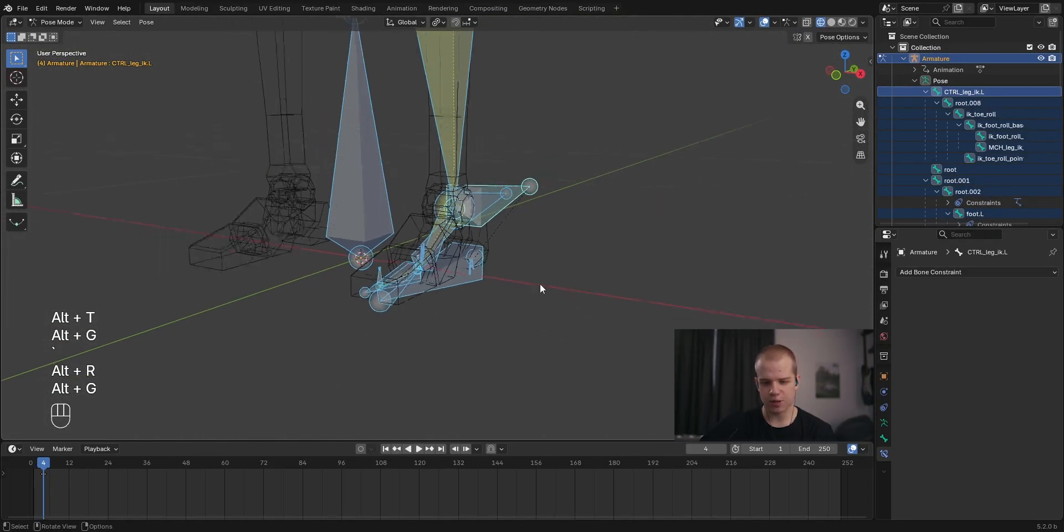
Show the foot in the right view and select the heel bone root.008 along the sole.
right_click(627, 278)
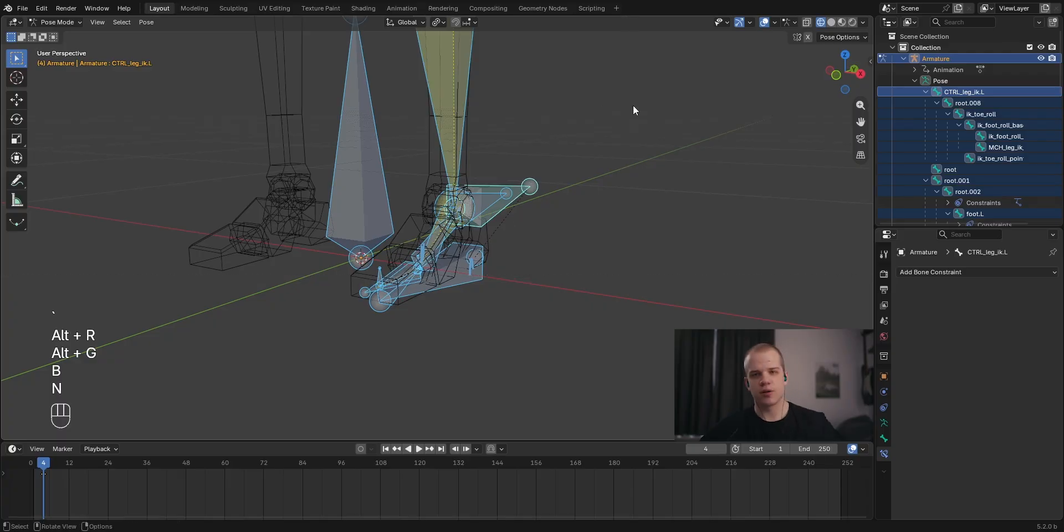
middle_click_drag(576, 149, 481, 141)
scroll(481, 141, "up", 3)
scroll(444, 211, "down", 1)
key("grave")
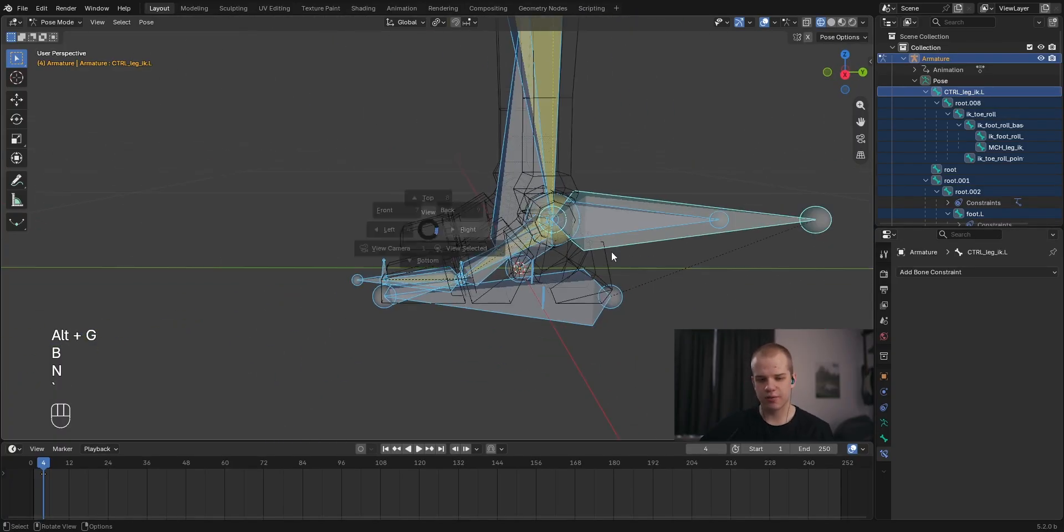
left_click(626, 254)
left_click(577, 323)
Select all bones, show the viewport sidebar and look through its add-on categories.
key("ctrl+Tab")
key("ctrl+Tab")
key("a")
key("n")
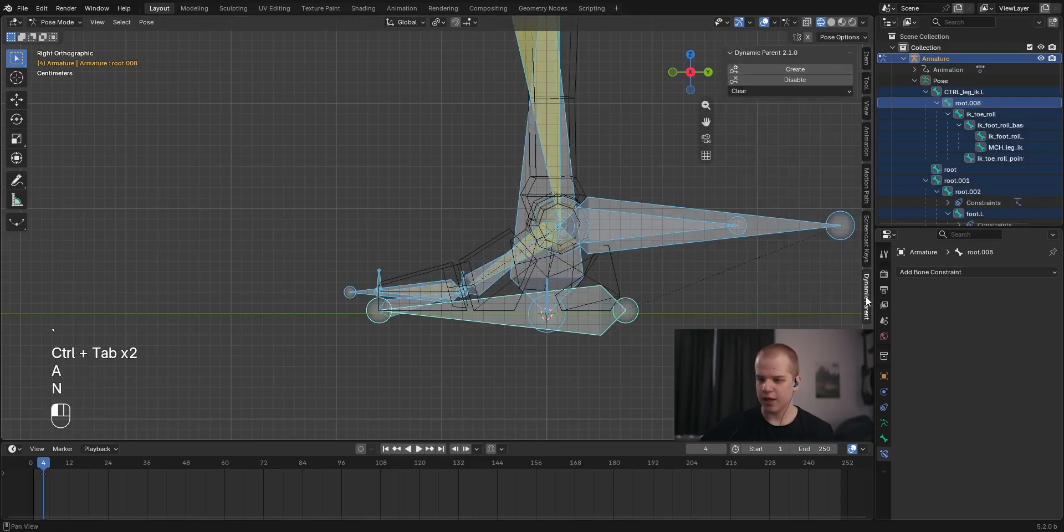
left_click(867, 233)
left_click(863, 197)
left_click(867, 107)
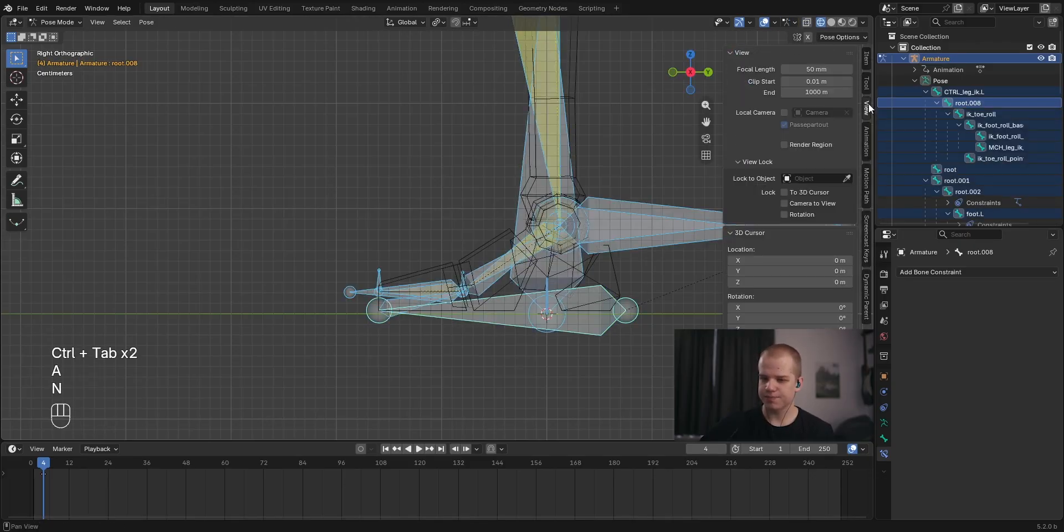
Search the available extensions in Preferences for "bone wid" and install Bone Widget.
left_click(41, 8)
left_click(118, 148)
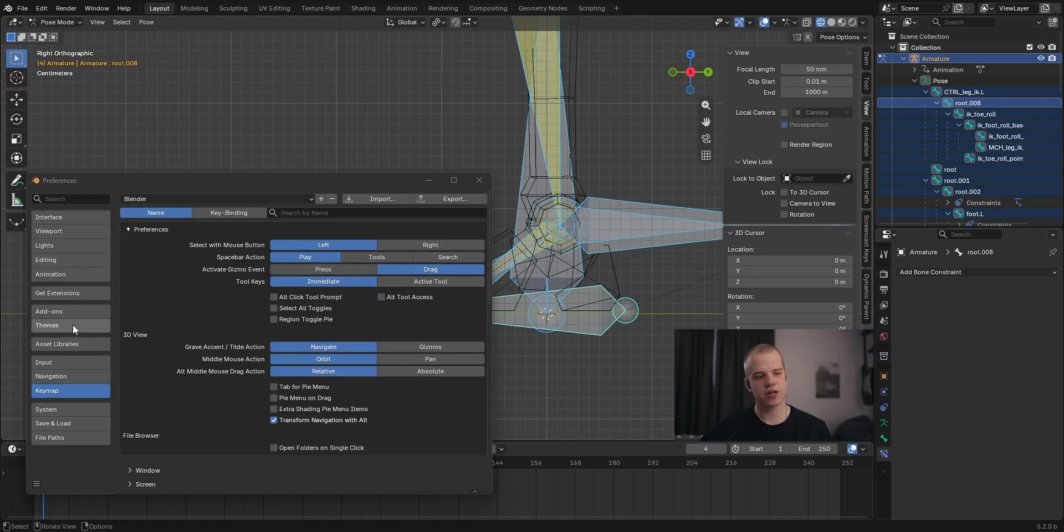
left_click(71, 310)
left_click(82, 293)
left_click(186, 198)
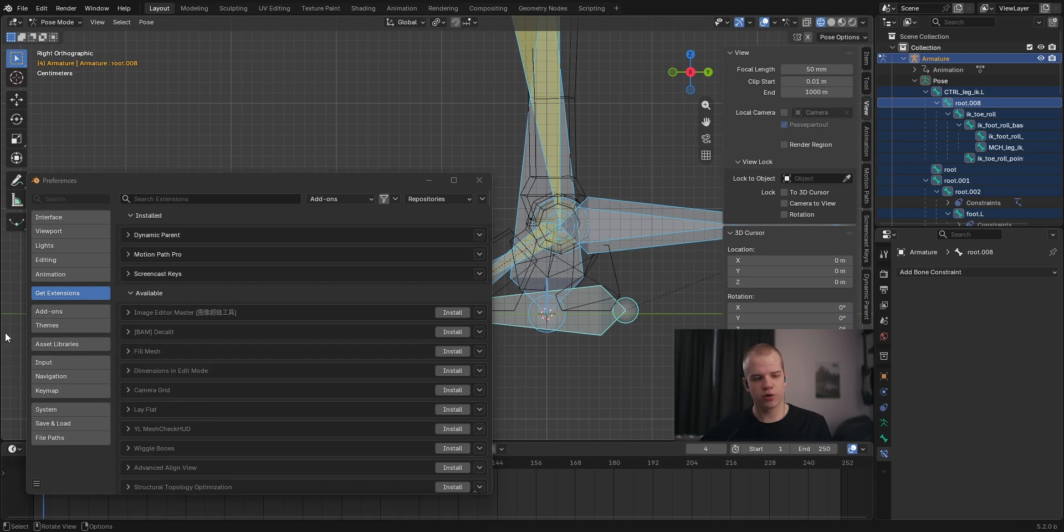
type("bone")
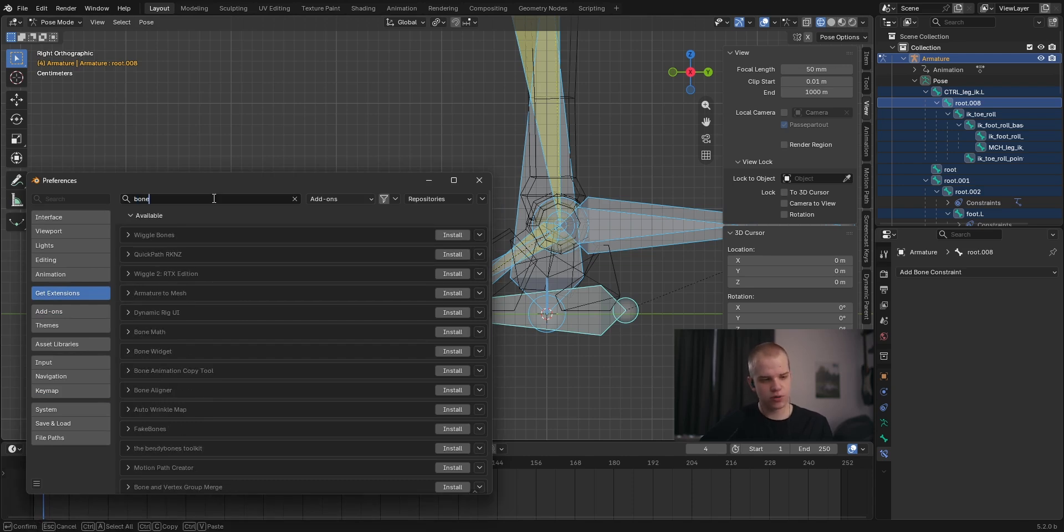
type(" wid")
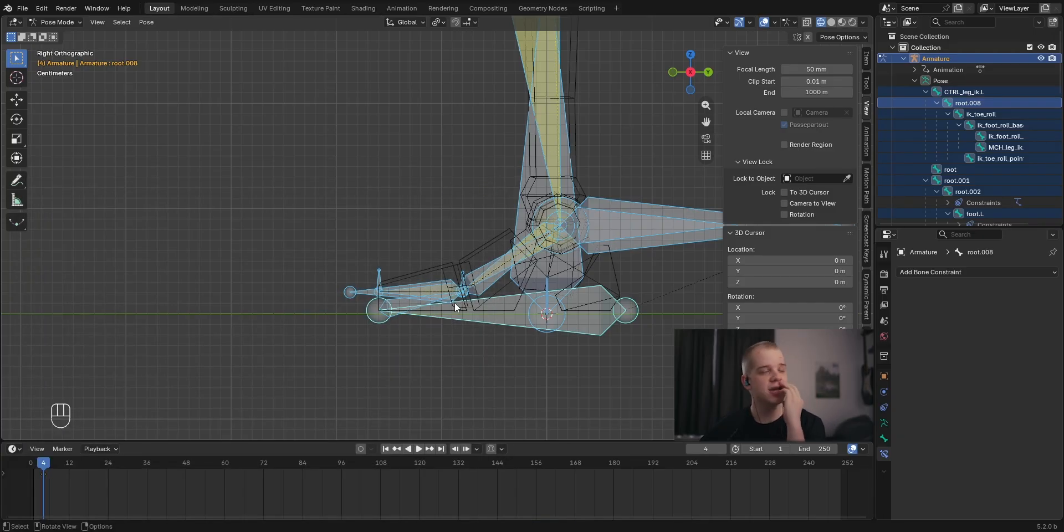
Open the Bone Widget settings, select only root.008 and look through the available widget shapes.
left_click(866, 349)
left_click(806, 119)
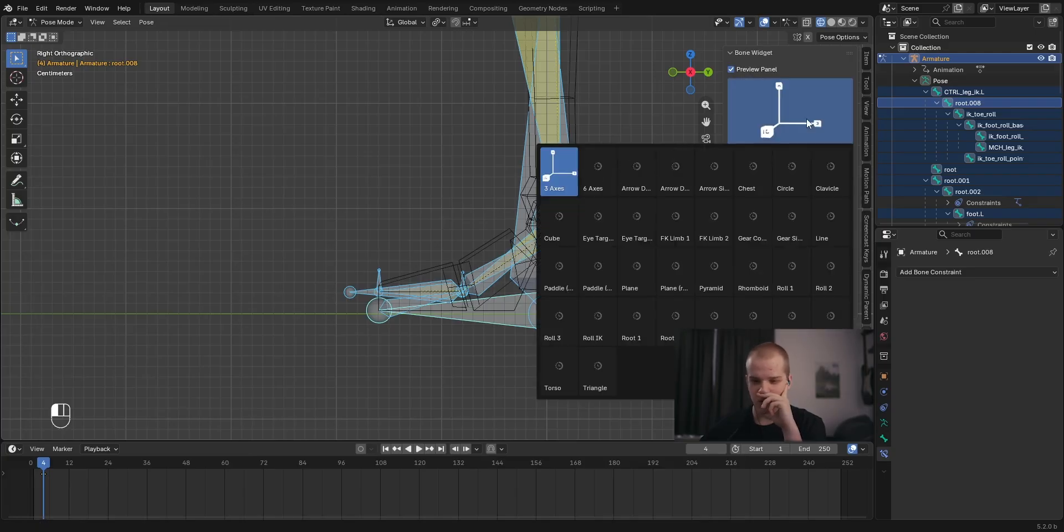
left_click(294, 239)
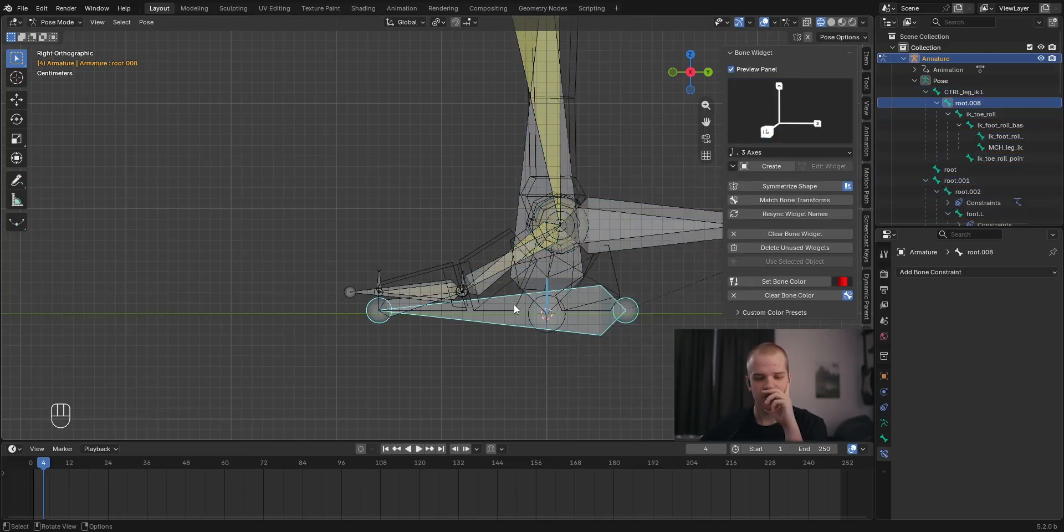
left_click(806, 112)
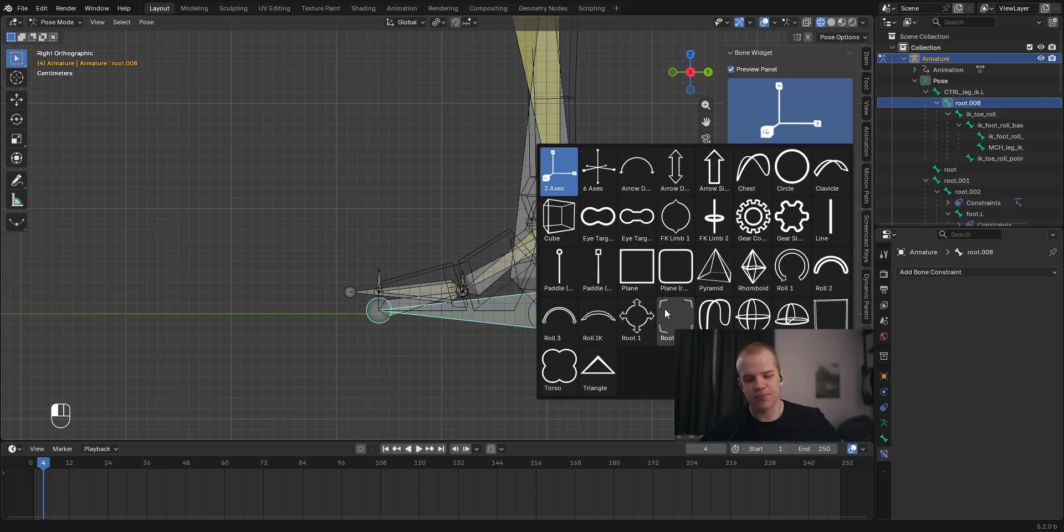
scroll(532, 261, "up", 1)
middle_click_drag(591, 222, 549, 208, "shift")
middle_click_drag(548, 208, 460, 169)
key("grave")
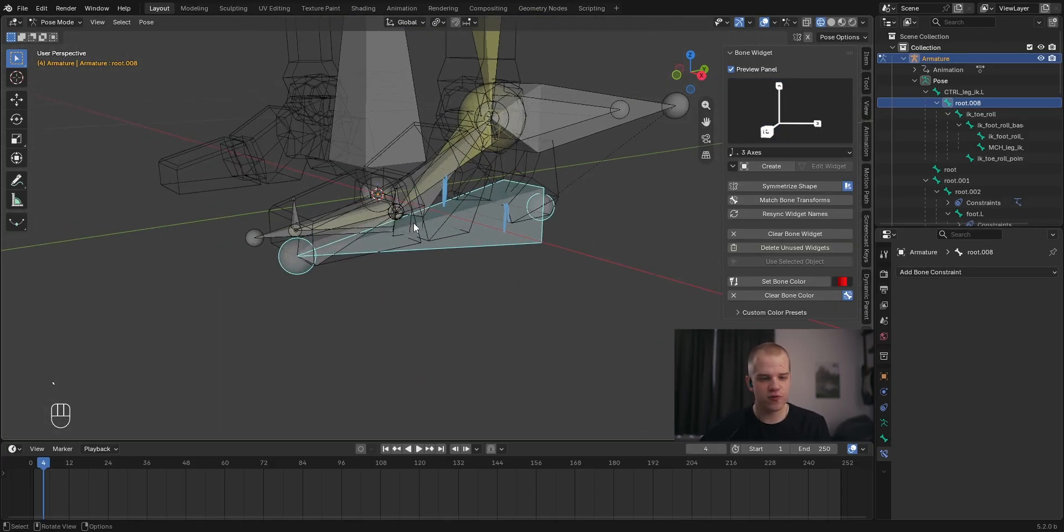
key("grave")
middle_click_drag(559, 213, 487, 284, "shift")
key("r")
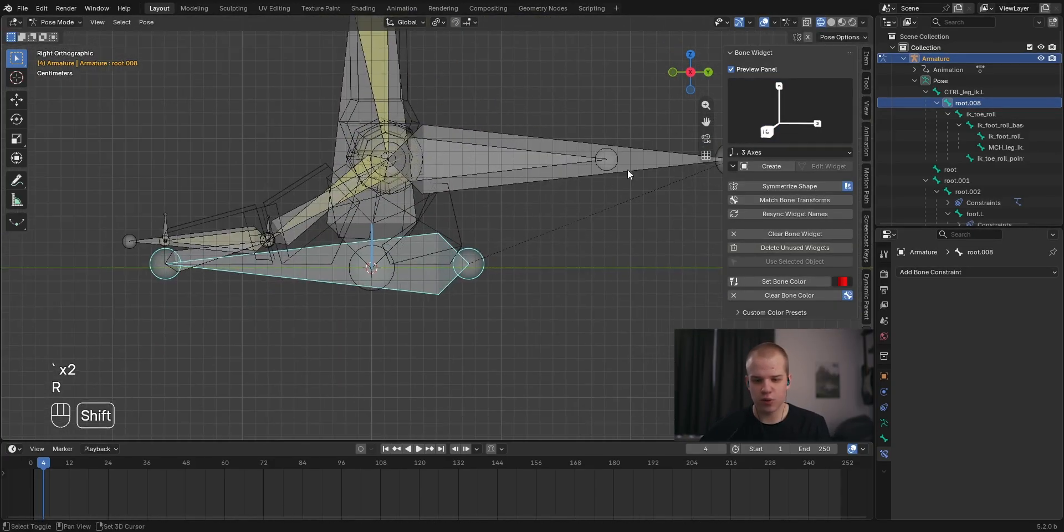
left_click(629, 173)
Create a Sphere widget for root.008 and rename the bone Heel_Pivot.
left_click(806, 101)
left_click(755, 318)
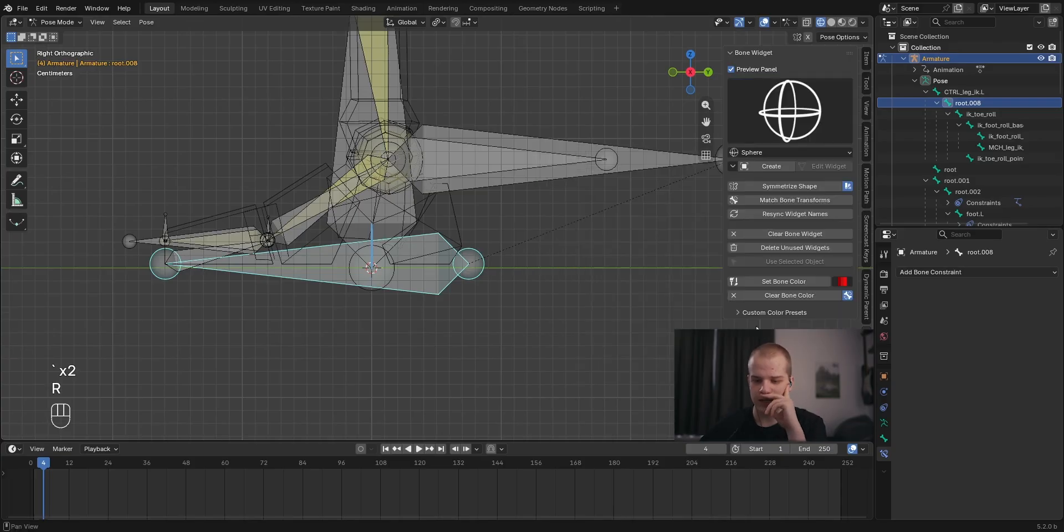
left_click(748, 166)
scroll(420, 236, "up", 2)
middle_click_drag(420, 236, 438, 221)
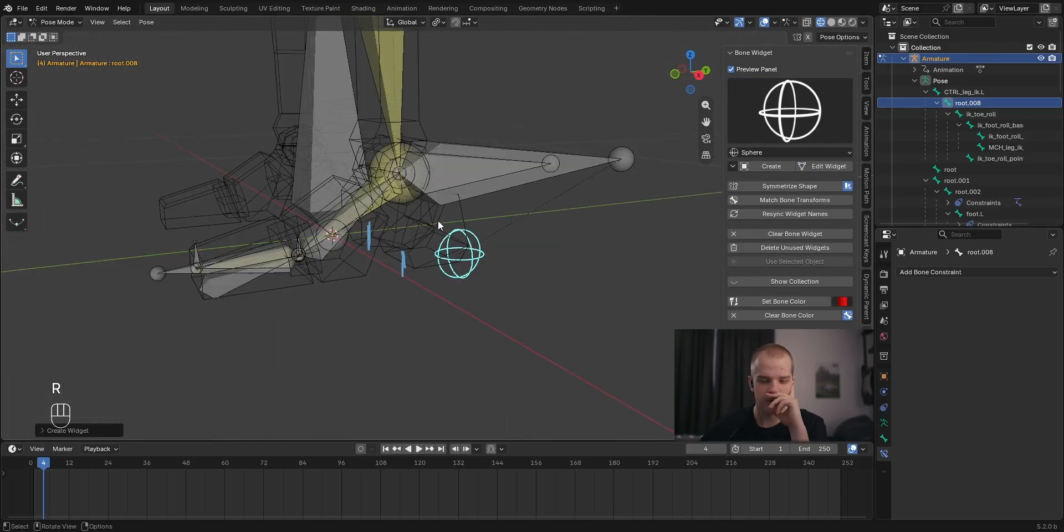
left_click(883, 437)
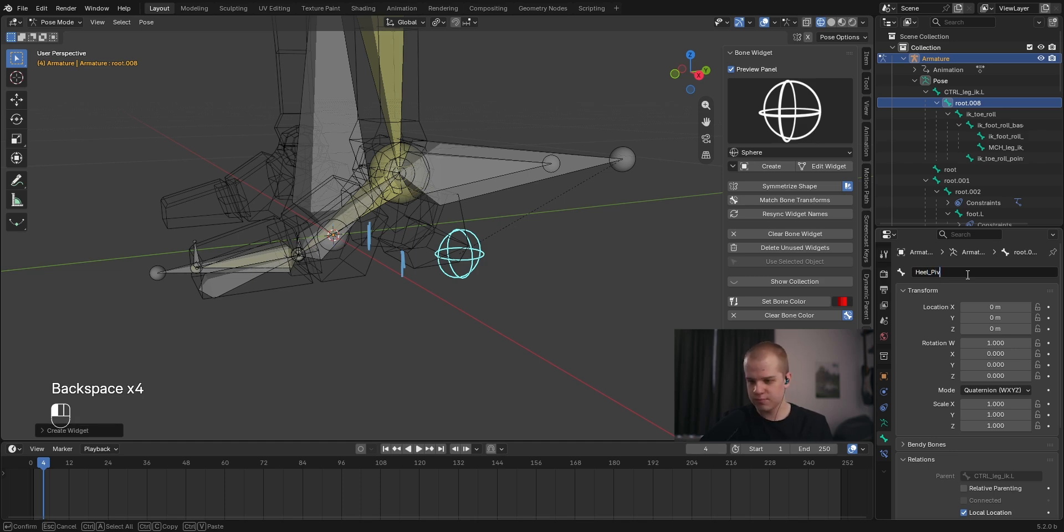
key("Return")
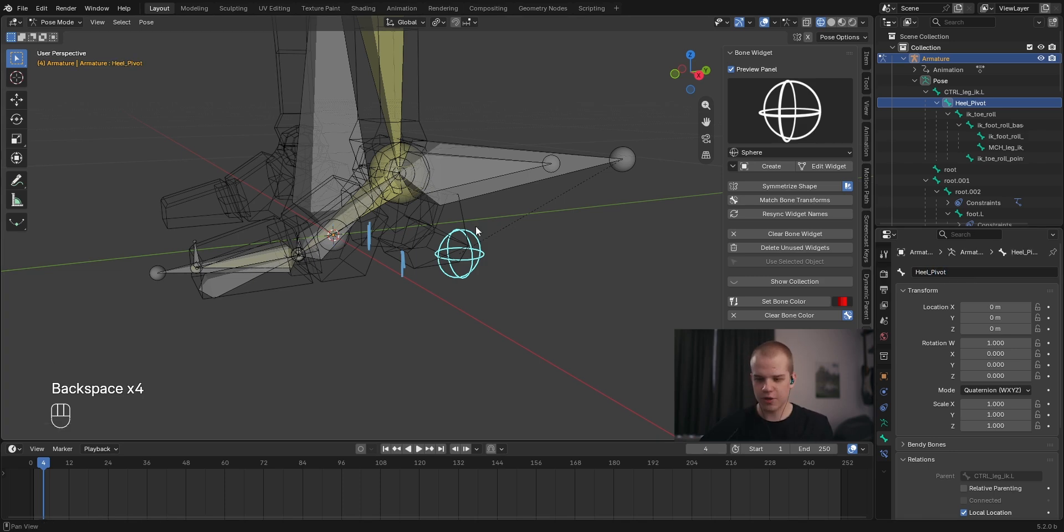
Select the ik_toe_roll bone and create a Sphere widget for it.
middle_click_drag(198, 285, 293, 290, "shift")
middle_click_drag(457, 302, 437, 298)
scroll(437, 299, "up", 3)
left_click(359, 269)
left_click(791, 118)
left_click(768, 167)
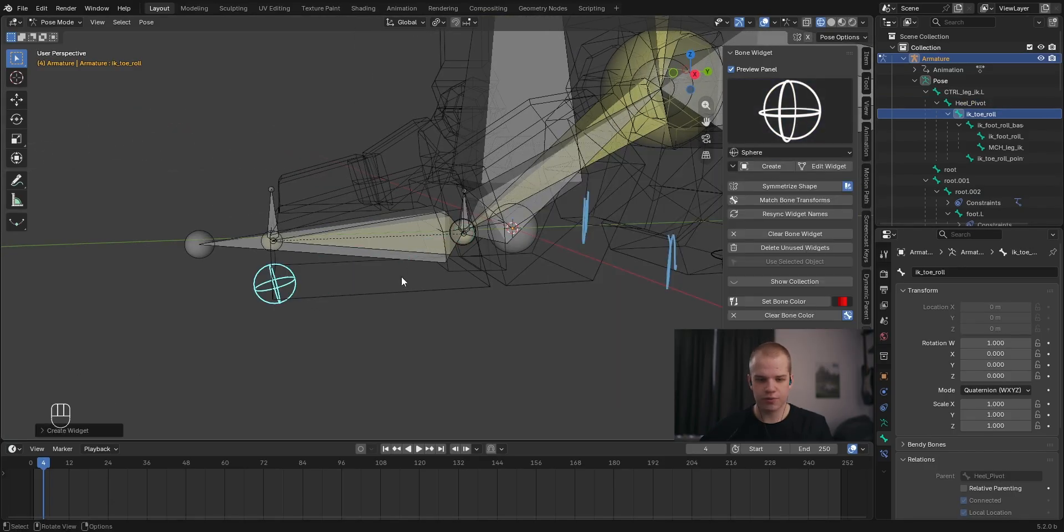
Rename the ik_toe_roll bone to Toe Pivot.
left_click(974, 272)
type("Toe Pi")
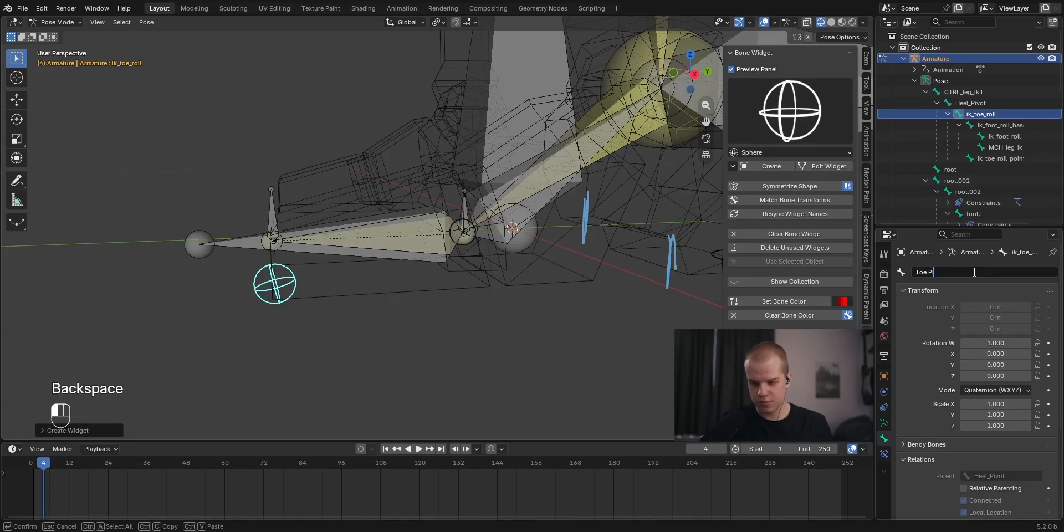
type("vot")
key("Return")
Rename ik_foot_roll_base.L to Ball Roll and create a Sphere widget for it.
left_click(463, 210)
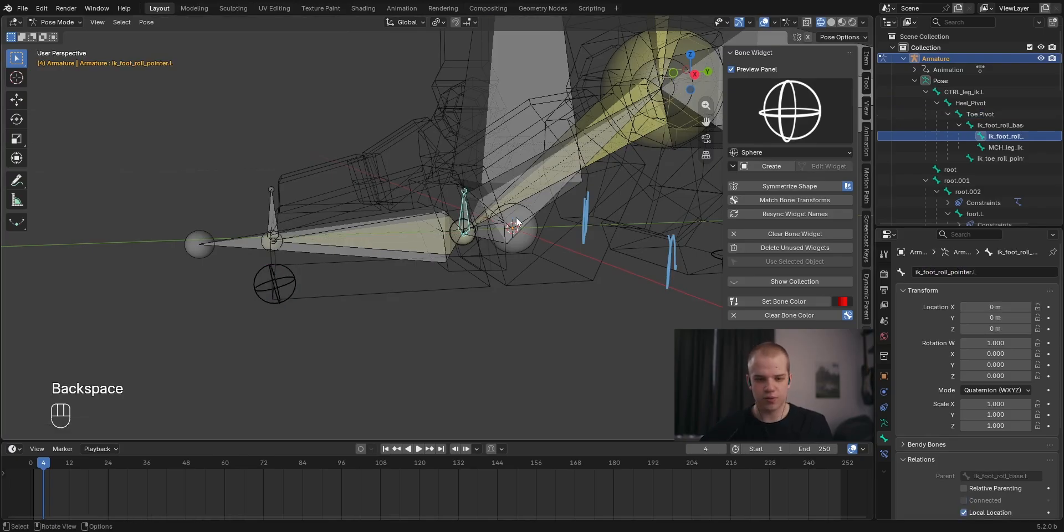
left_click(516, 222)
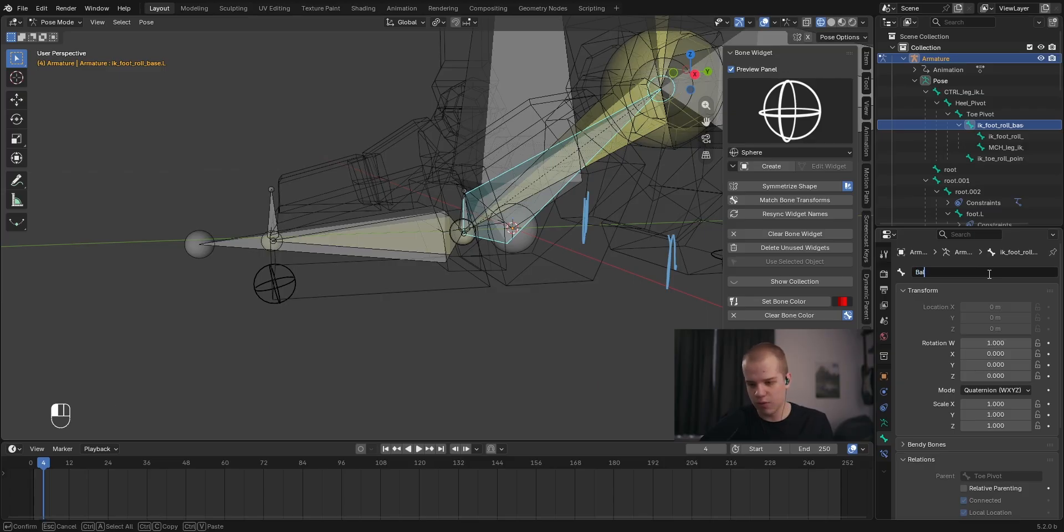
type("l Roll")
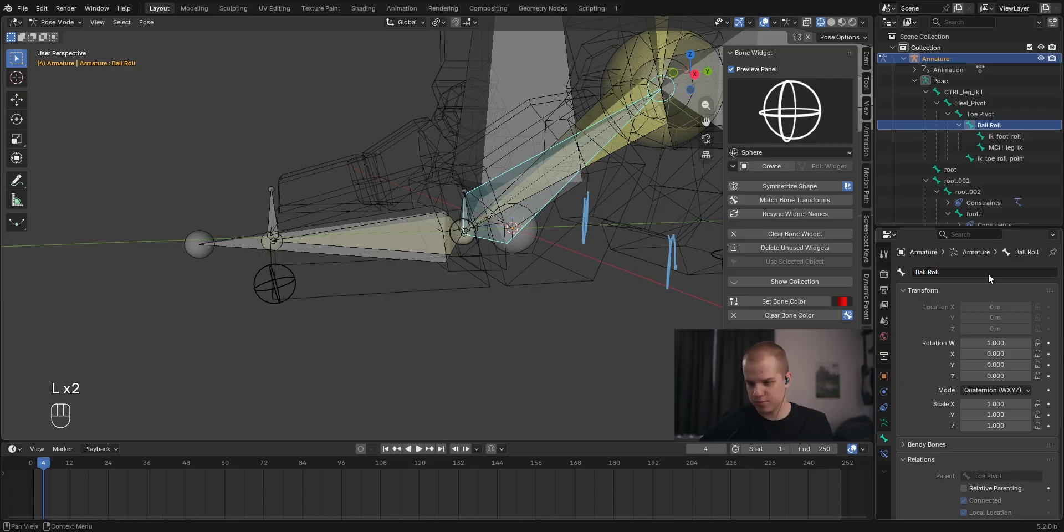
left_click(797, 111)
left_click(752, 314)
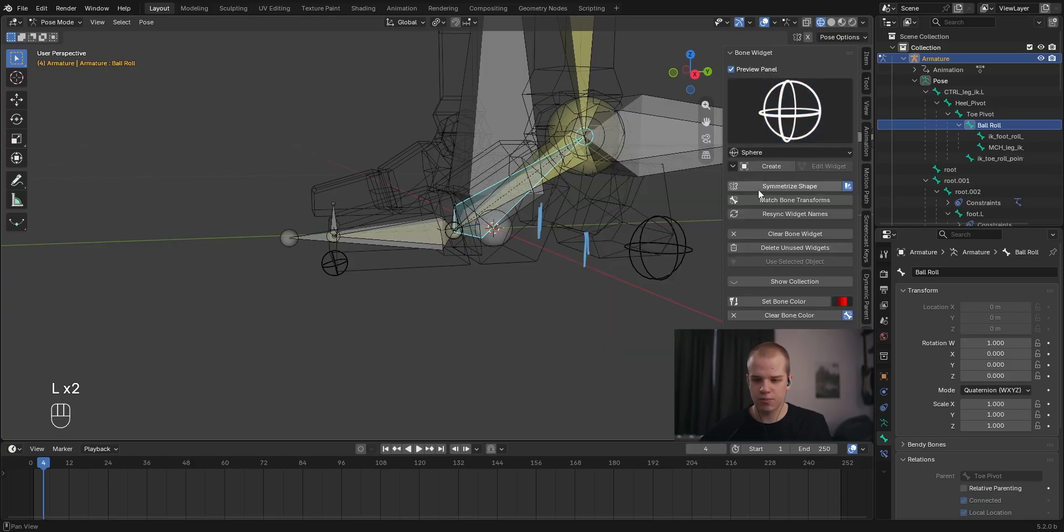
left_click(770, 166)
Hide the foot.L bone in the right view.
key("grave")
middle_click_drag(544, 170, 503, 246, "shift")
scroll(538, 307, "up", 4)
middle_click_drag(539, 307, 513, 258, "shift")
key("h")
Select toe_rotation.L and create a Circle widget for it.
left_click(297, 289)
middle_click_drag(297, 289, 444, 242, "shift")
scroll(444, 241, "up", 2)
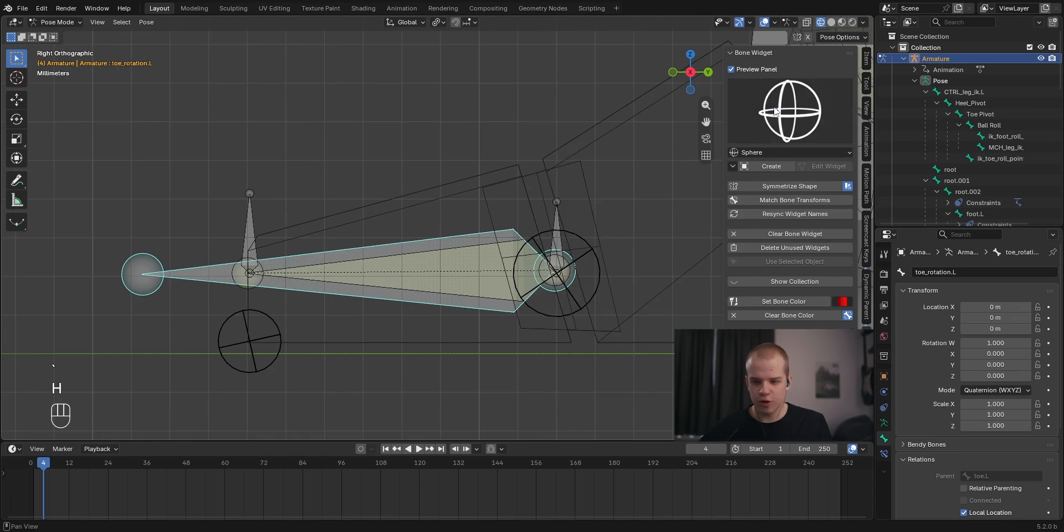
left_click(790, 111)
left_click(784, 171)
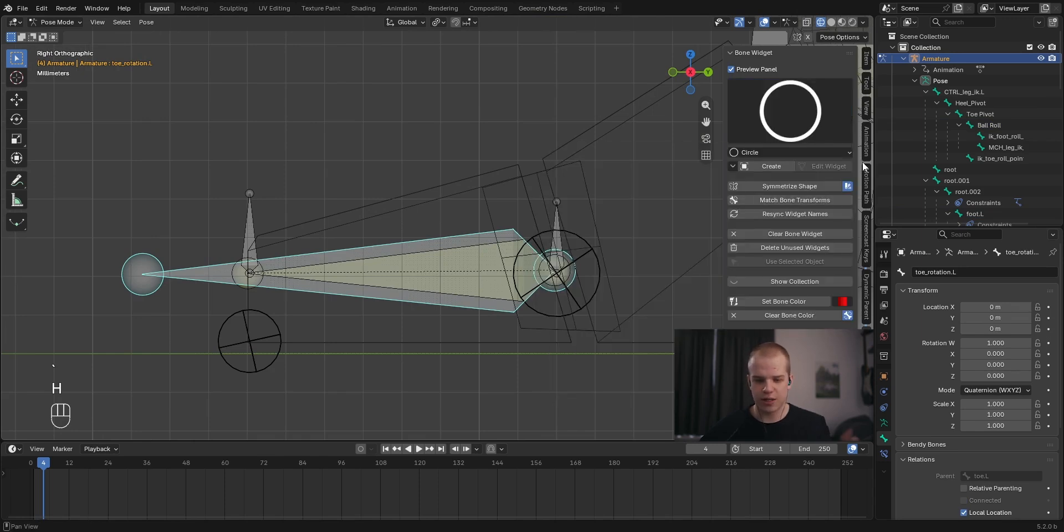
left_click(751, 168)
scroll(440, 250, "down", 4)
middle_click_drag(440, 251, 458, 259)
Edit the circle widget of toe_rotation.L, resizing it and moving it along Y to the middle of the toe, and return to Pose Mode.
left_click(828, 166)
key("grave")
key("s")
key("g")
key("y")
left_click(455, 256)
key("ctrl+Tab")
key("ctrl+Tab")
Clear the location and rotation of all visible bones and select toe.L.
key("a")
key("alt+g")
middle_click_drag(480, 198, 576, 248)
key("alt+r")
key("grave")
key("alt+a")
scroll(634, 284, "up", 5)
middle_click_drag(634, 284, 630, 292, "shift")
key("a")
left_click(456, 263)
middle_click_drag(455, 263, 474, 278)
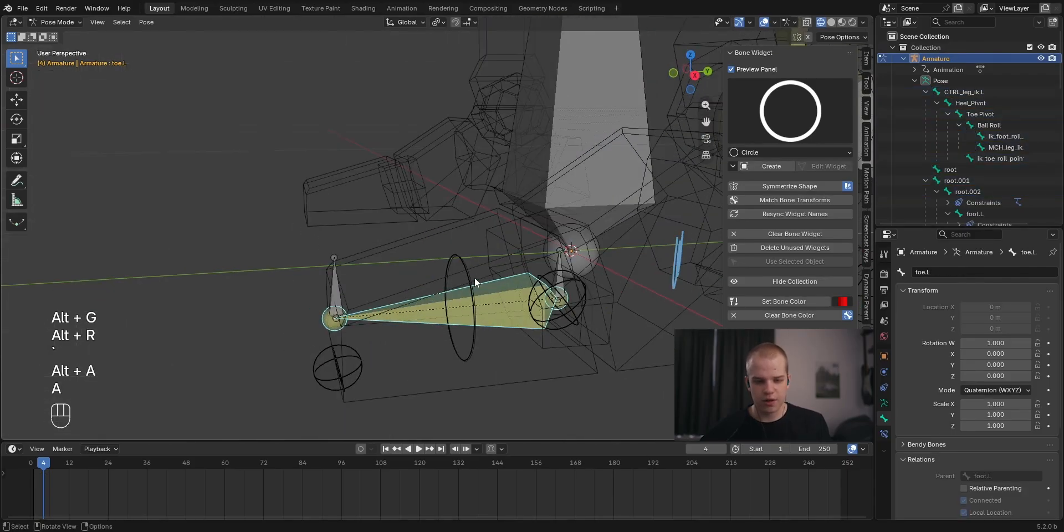
Test rotating toe_rotation.L and Ball Roll in the right view, cancelling each rotation.
key("grave")
left_click(427, 253)
key("r")
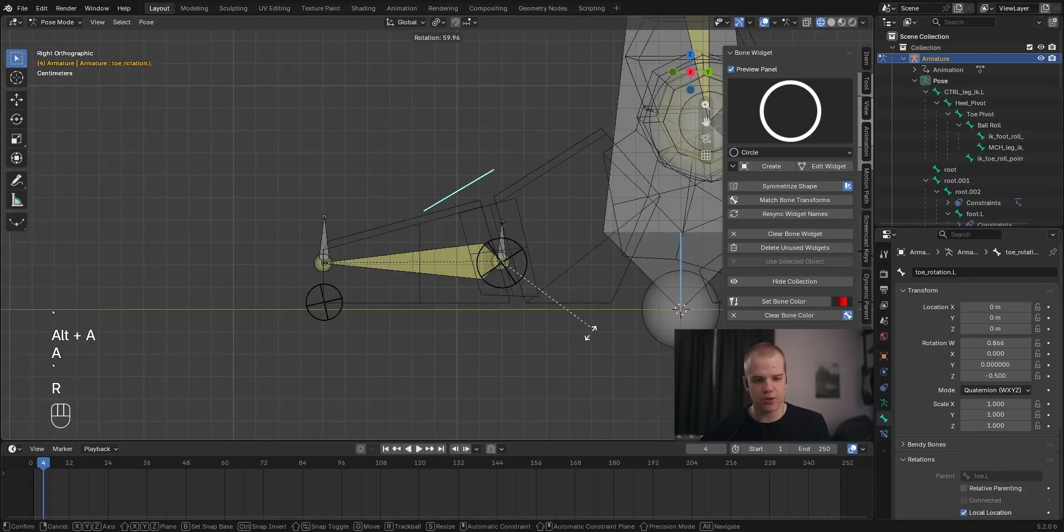
right_click(576, 206)
left_click(524, 251)
key("r")
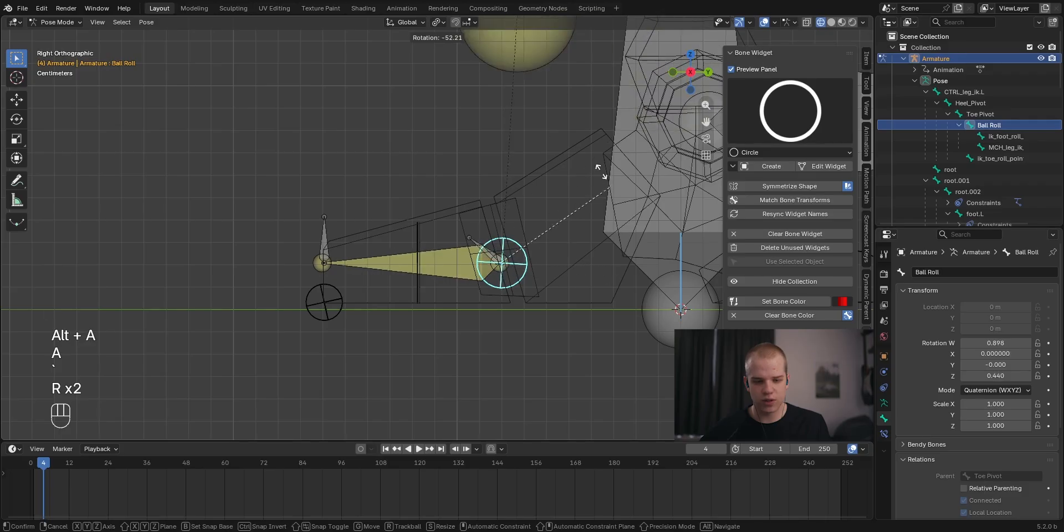
right_click(582, 166)
Test the toe roll by rotating Toe Pivot and toe_rotation.L, and clear the rotation and location of all visible bones.
left_click(331, 274)
key("r")
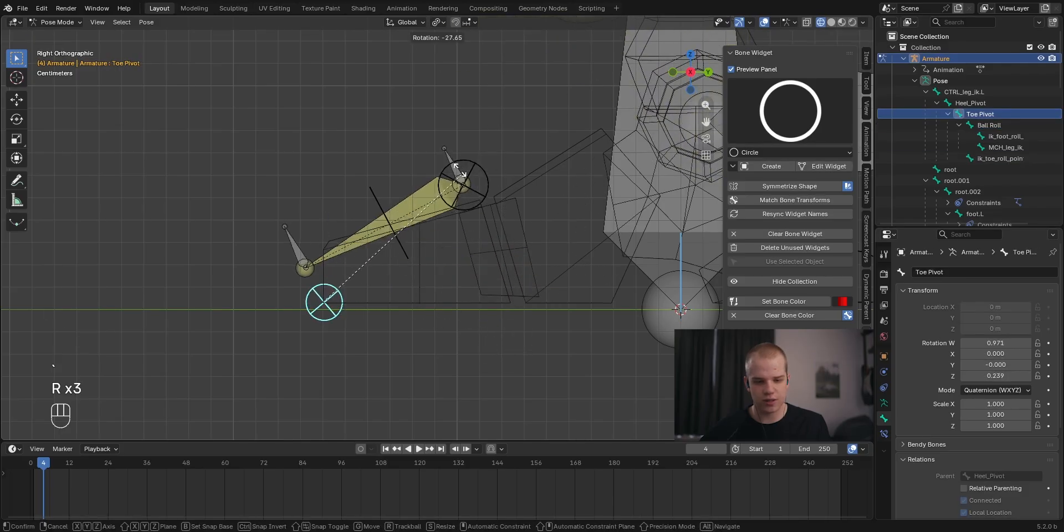
right_click(477, 216)
key("r")
left_click(494, 137)
left_click(409, 225)
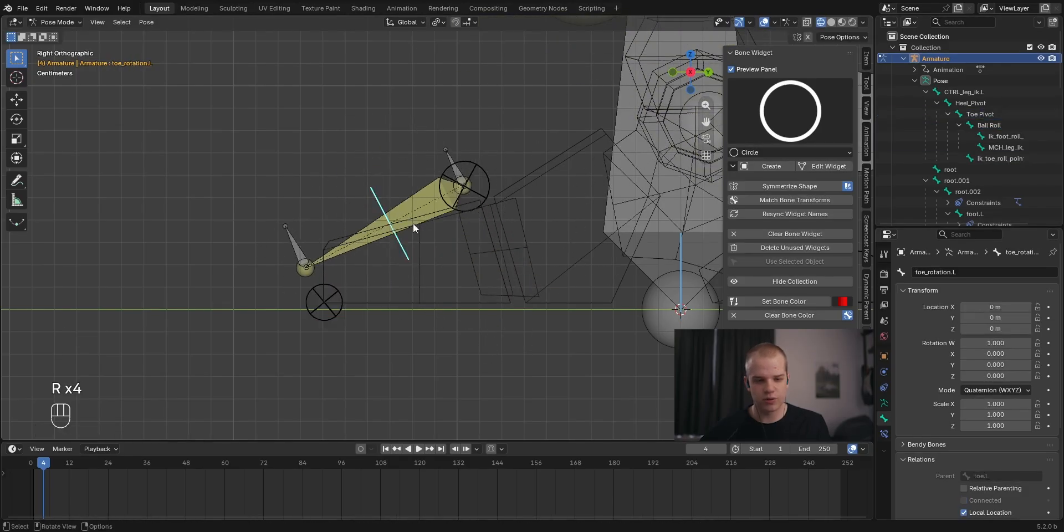
key("r")
left_click(445, 333)
key("a")
key("alt+r")
key("alt+g")
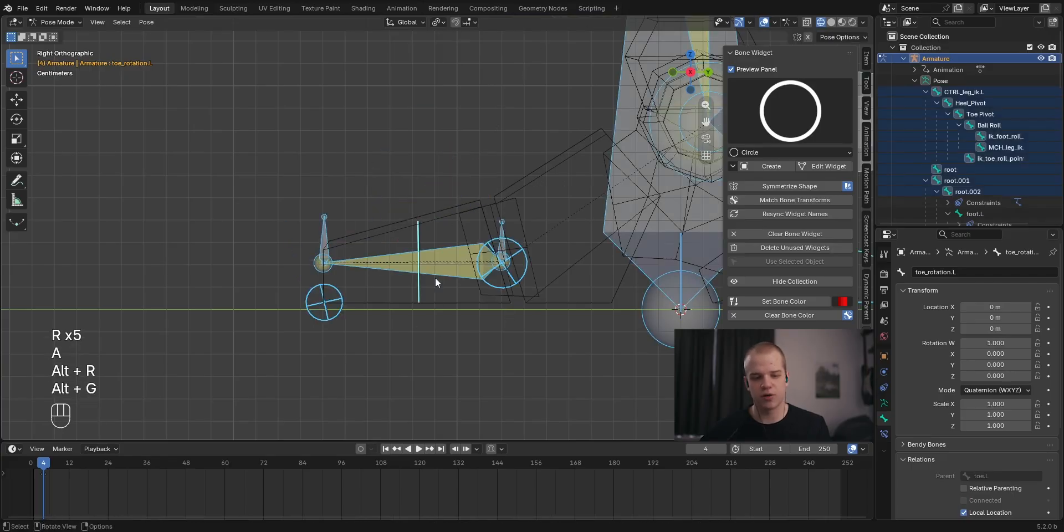
Hide toe.L, ik_toe_roll_pointer.L and the ik_foot_roll pointer bone in the foot.
key("alt+a")
left_click(445, 272)
key("h")
left_click(328, 231)
key("h")
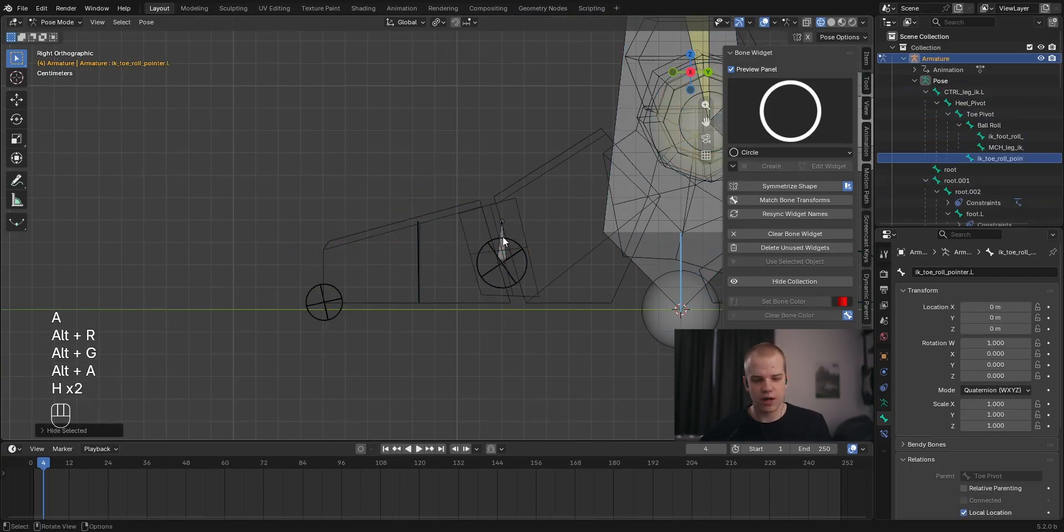
left_click(503, 237)
key("h")
Select MCH_leg_ik_helper.L, which runs back from the ankle, and hide it.
middle_click_drag(543, 211, 585, 245, "shift")
key("a")
key("grave")
key("alt+a")
left_click(450, 231)
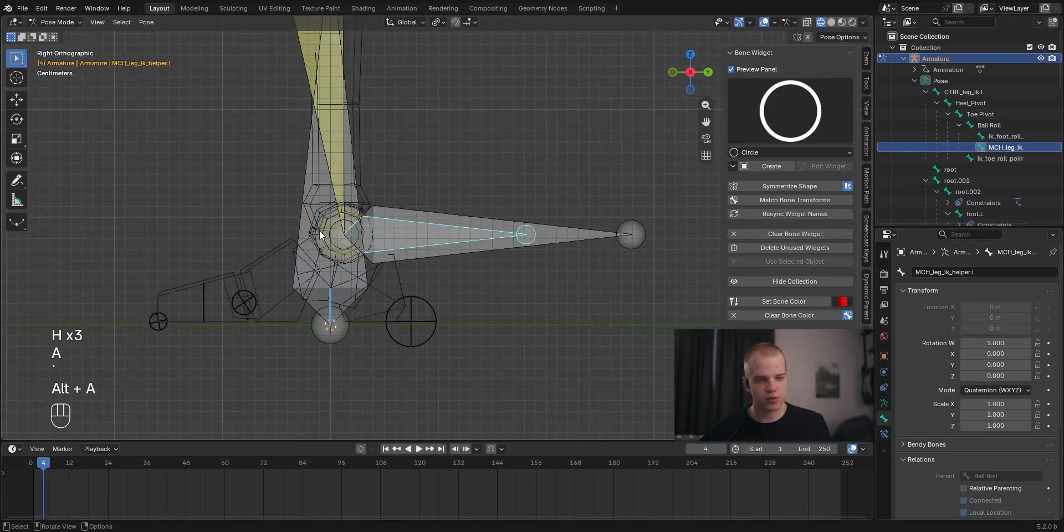
key("h")
Select CTRL_leg_ik.L behind the ankle and give it a Cube bone widget.
left_click(514, 234)
middle_click_drag(370, 232, 447, 240)
scroll(447, 240, "down", 1)
left_click(769, 109)
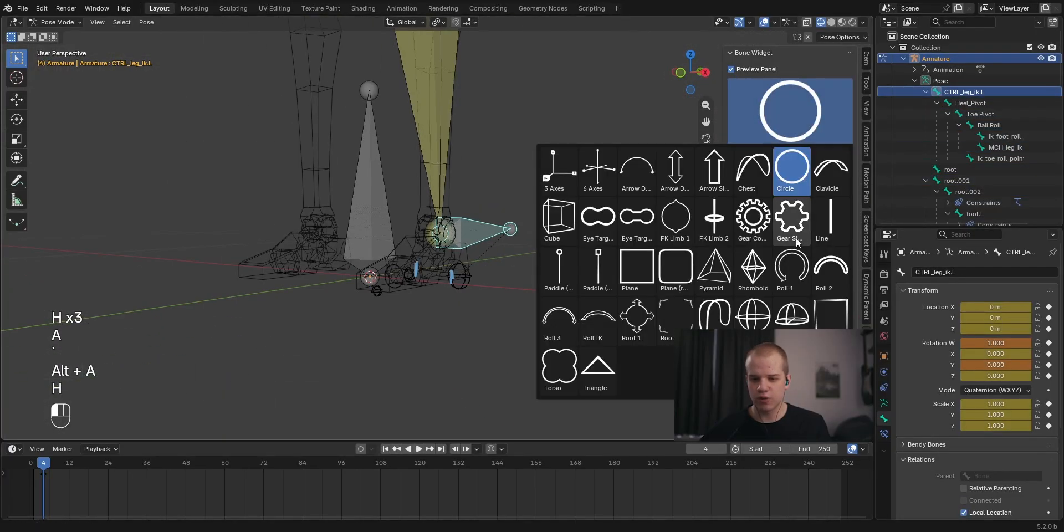
left_click(559, 219)
middle_click_drag(559, 219, 618, 232)
left_click(771, 166)
Open the cube widget of CTRL_leg_ik.L and scale its object down in Object Mode.
key("grave")
left_click(828, 167)
key("Tab")
key("s")
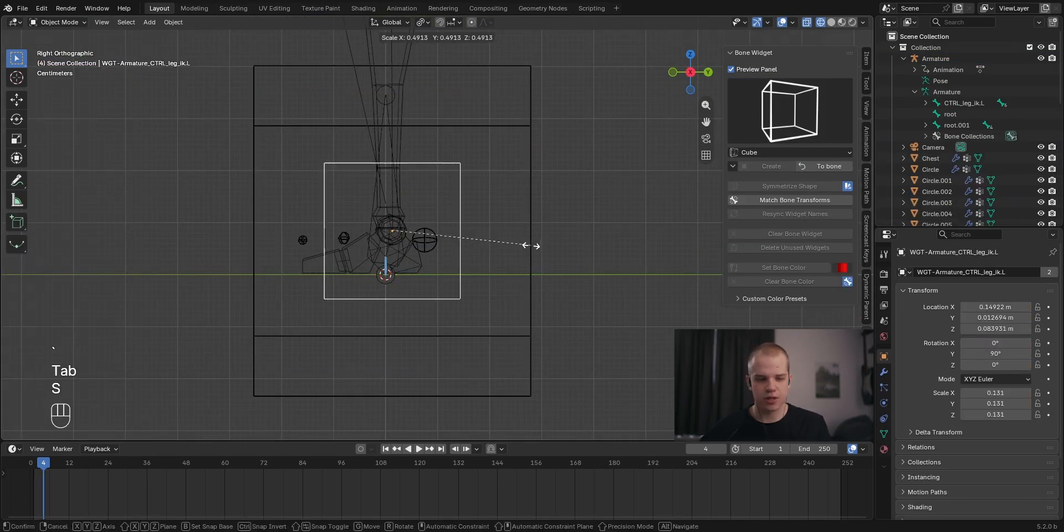
left_click(501, 244)
Try to fit the cube widget object around the ankle by moving and scaling it, and return the armature to Pose Mode.
scroll(636, 245, "up", 4)
key("g")
left_click(622, 261)
key("s")
left_click(517, 267)
key("g")
left_click(524, 275)
key("g")
key("s")
left_click(504, 277)
key("g")
left_click(504, 283)
key("ctrl+Tab")
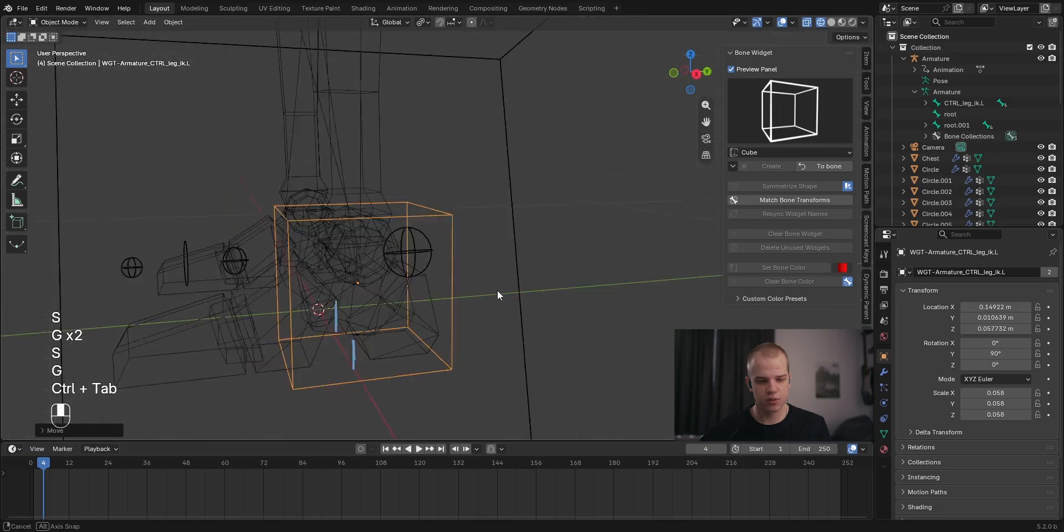
key("ctrl+Tab")
Clear the location, rotation and scale of all visible bones.
key("a")
key("alt+g")
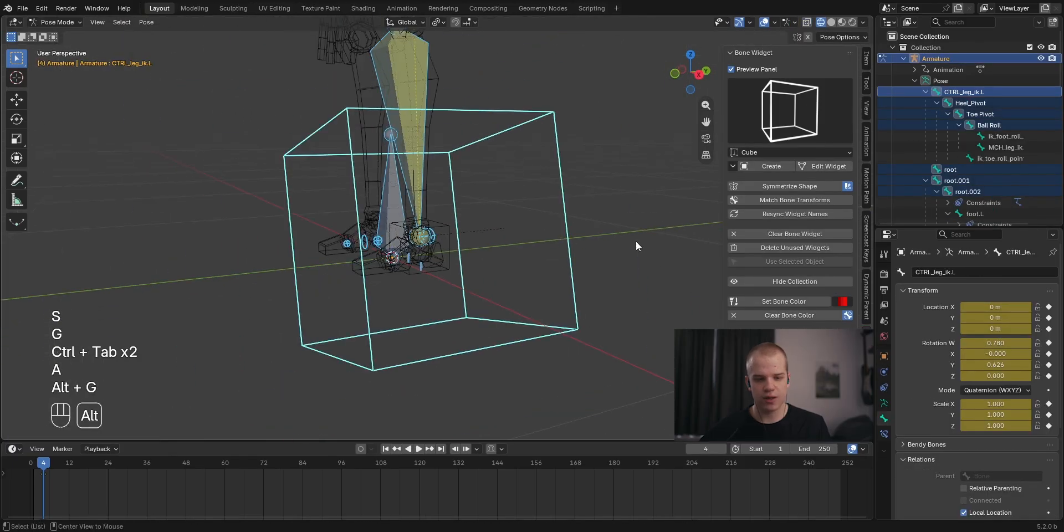
key("alt+r")
key("alt+s")
Edit the cube widget of CTRL_leg_ik.L again, scaling its mesh in Edit Mode, and switch to Object Mode.
scroll(583, 253, "down", 4)
middle_click_drag(583, 253, 550, 259)
key("grave")
left_click(499, 235)
left_click(822, 166)
middle_click_drag(712, 186, 601, 207)
key("s")
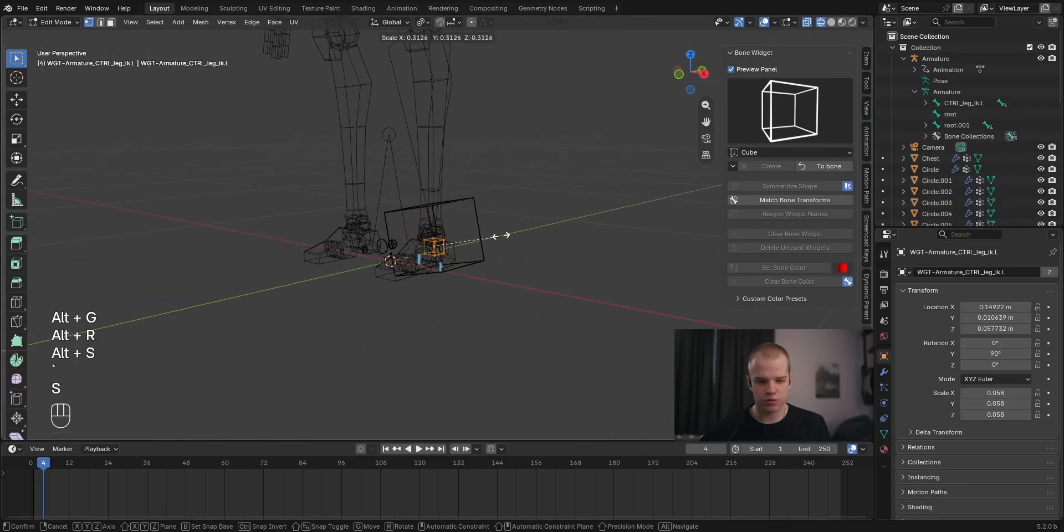
left_click(613, 232)
key("ctrl+Tab")
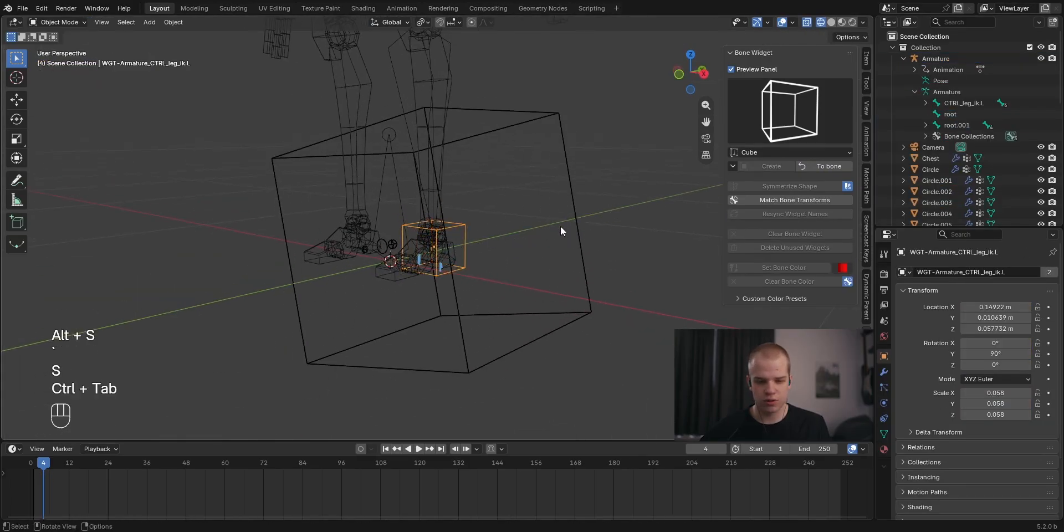
Delete the small cube widget object of CTRL_leg_ik.L around the ankle and put the armature back in Pose Mode.
left_click(579, 217)
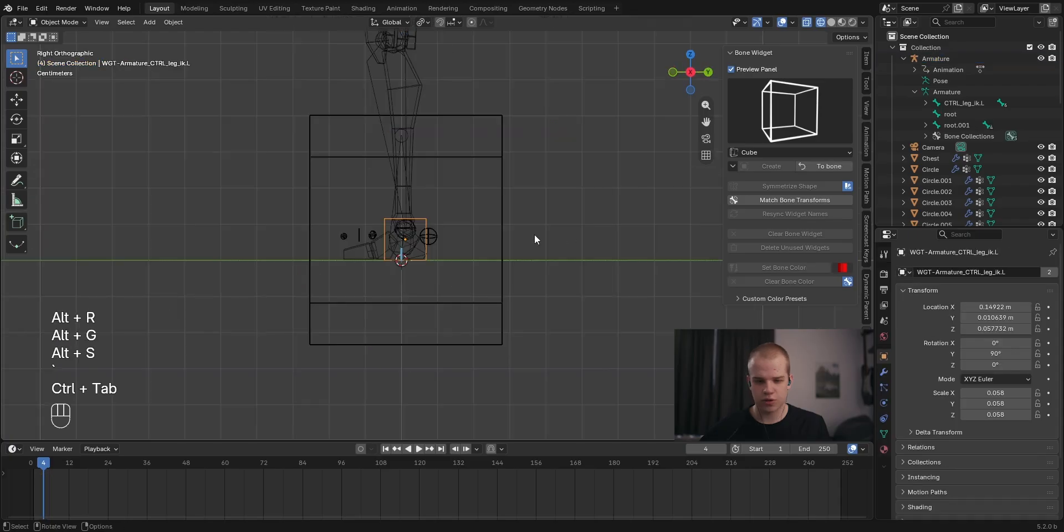
left_click(498, 202)
key("ctrl+Tab")
key("ctrl+Tab")
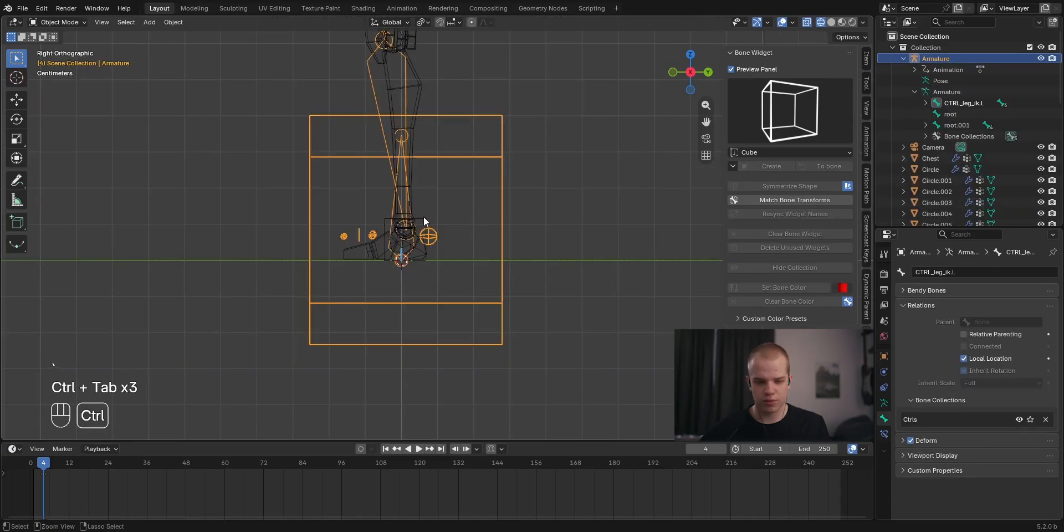
left_click(424, 217)
key("x")
left_click(508, 200)
key("ctrl+Tab")
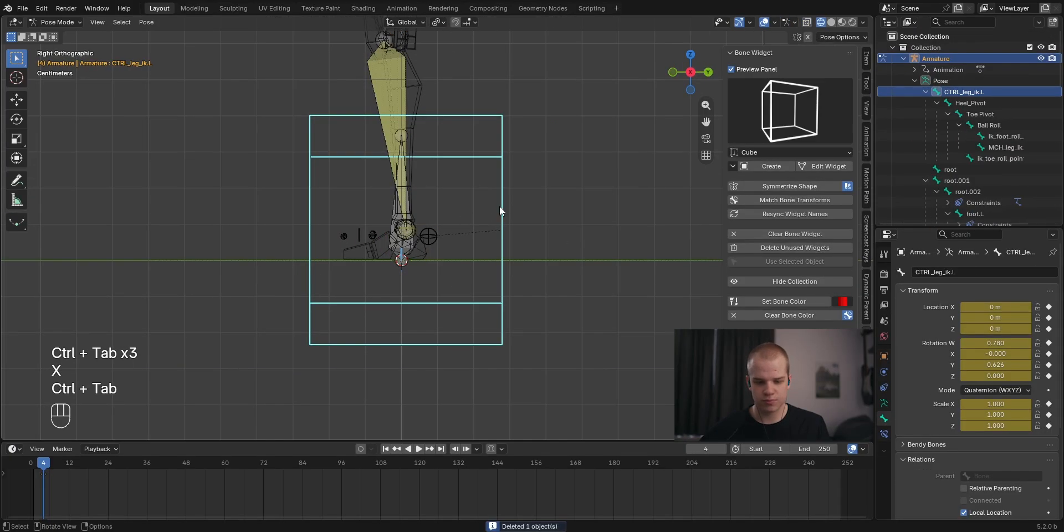
Create a new Cube widget for CTRL_leg_ik.L and open its mesh for editing.
left_click(781, 166)
middle_click_drag(589, 228, 511, 149)
left_click(815, 166)
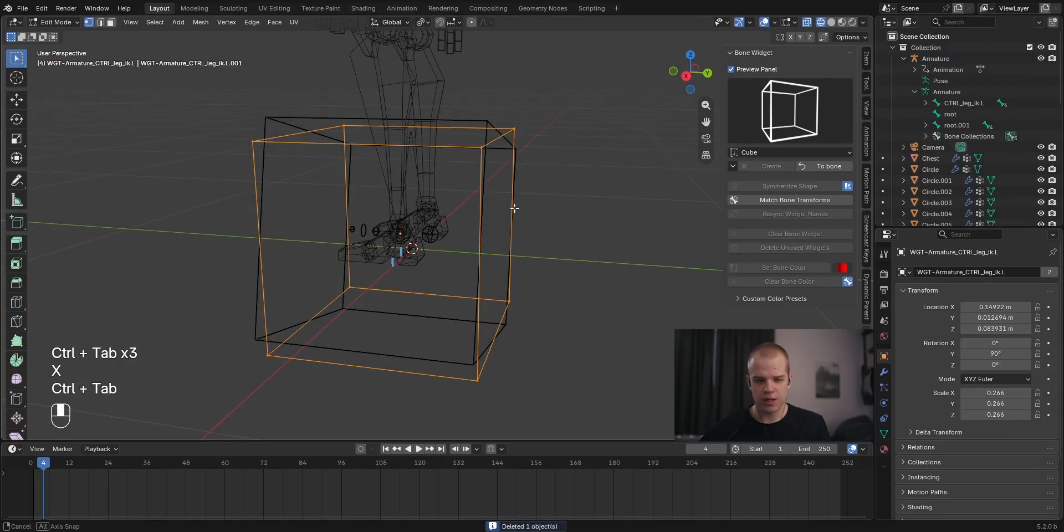
Scale and move the cube mesh around the ankle with its lower edge on the ground line, and return to Pose Mode.
key("grave")
key("s")
left_click(498, 244)
scroll(554, 244, "up", 7)
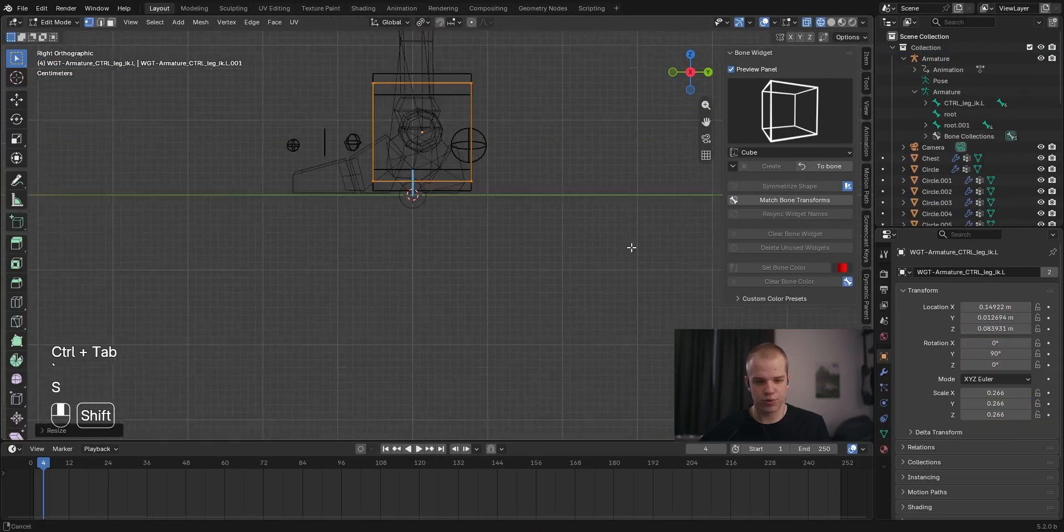
key("g")
key("s")
key("g")
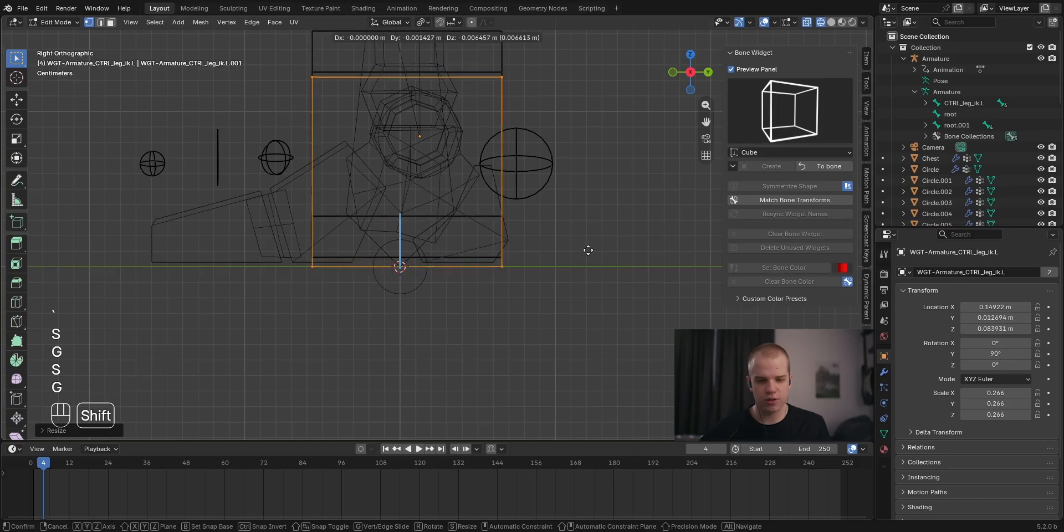
left_click(587, 249)
key("ctrl+Tab")
key("ctrl+Tab")
key("ctrl+Tab")
key("ctrl+Tab")
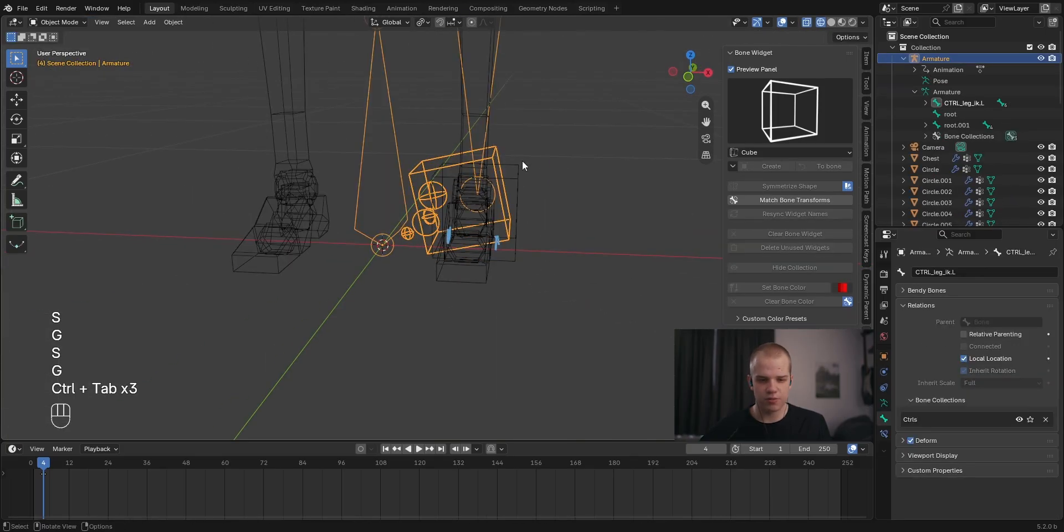
Clear the rotation of all visible bones and deselect them.
key("a")
key("alt+r")
key("alt+a")
Select all visible bones in the right view and delete all their keyframes in the timeline.
middle_click_drag(590, 188, 492, 212)
key("grave")
left_click(503, 211)
key("a")
key("a")
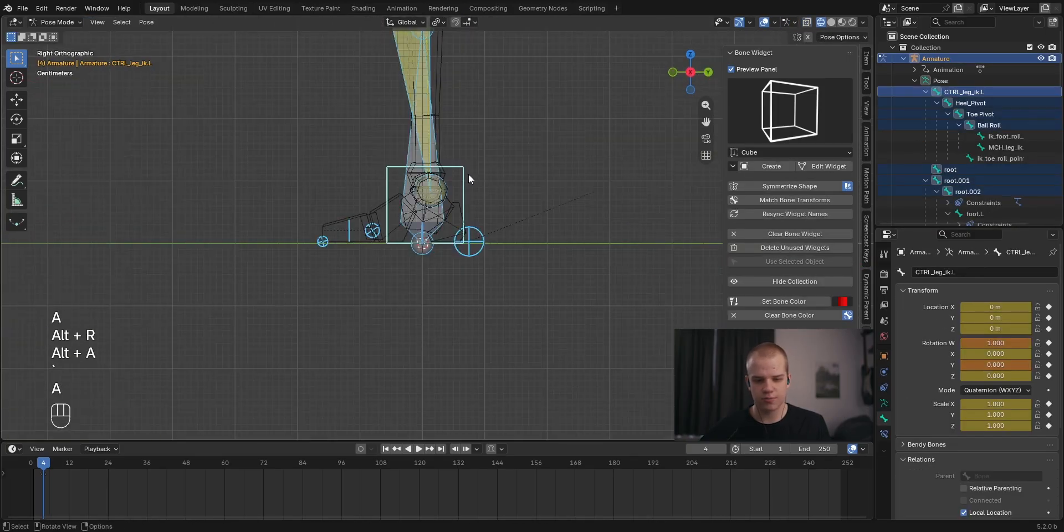
key("a")
key("x")
left_click(114, 498)
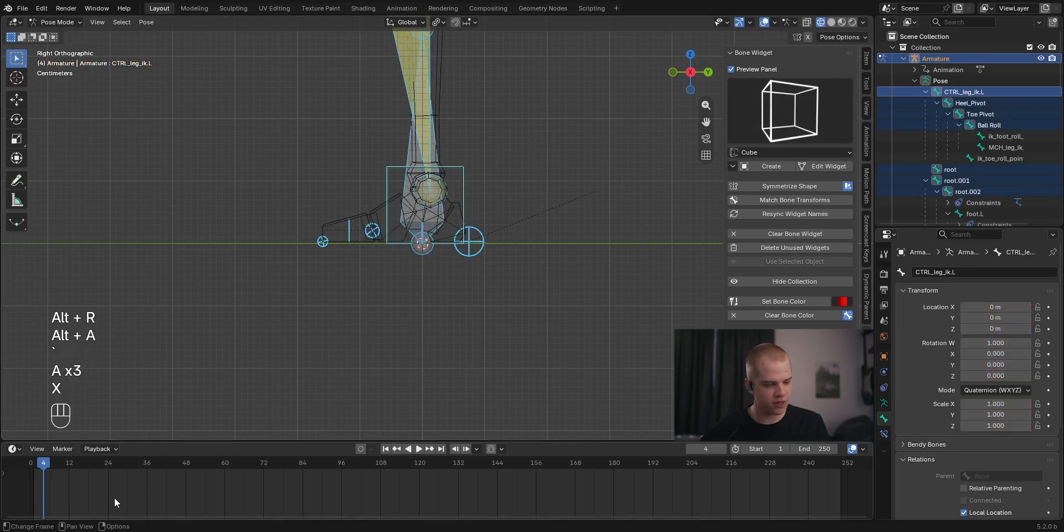
Move CTRL_leg_ik.L up and forward in the right view to lift the leg, and test its rotation without keeping it.
middle_click_drag(268, 395, 443, 247)
key("alt+a")
scroll(443, 247, "down", 2)
key("grave")
key("a")
scroll(538, 253, "up", 4)
key("alt+a")
scroll(446, 213, "down", 3)
left_click(448, 211)
key("g")
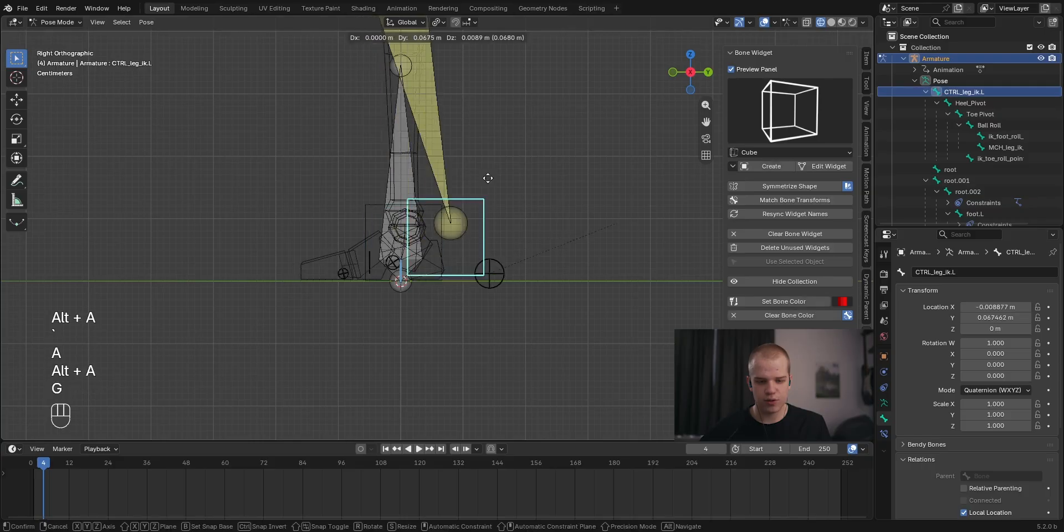
left_click(302, 133)
key("r")
right_click(371, 155)
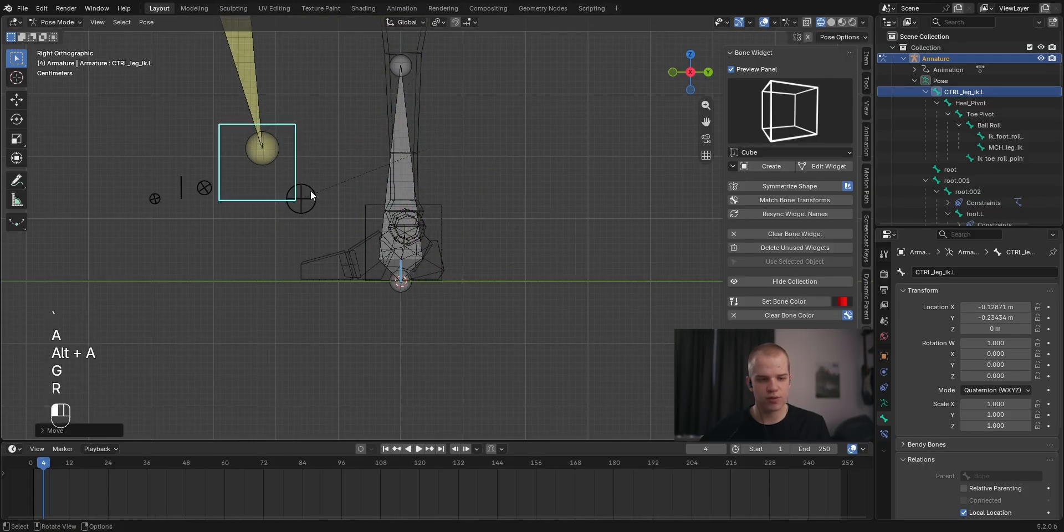
Test rotating Heel_Pivot and the ball and toe controls of the lifted foot, cancelling each rotation.
left_click(302, 192)
key("r")
right_click(302, 194)
middle_click_drag(302, 194, 432, 283, "shift")
scroll(431, 279, "up", 2)
left_click(287, 303)
key("r")
right_click(383, 288)
left_click(218, 321)
key("r")
right_click(377, 283)
left_click(259, 299)
key("r")
right_click(404, 319)
scroll(403, 319, "down", 3)
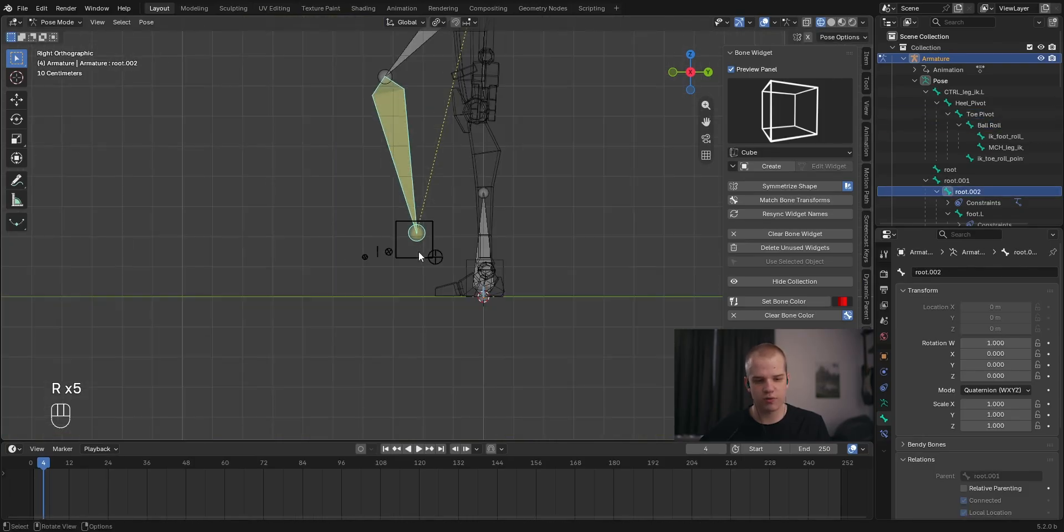
Move CTRL_leg_ik.L back towards the character's leg in the right view.
left_click(457, 203)
key("g")
left_click(474, 222)
Select the upper and lower leg bones root.001 and root.002 and hide them.
scroll(474, 222, "up", 4)
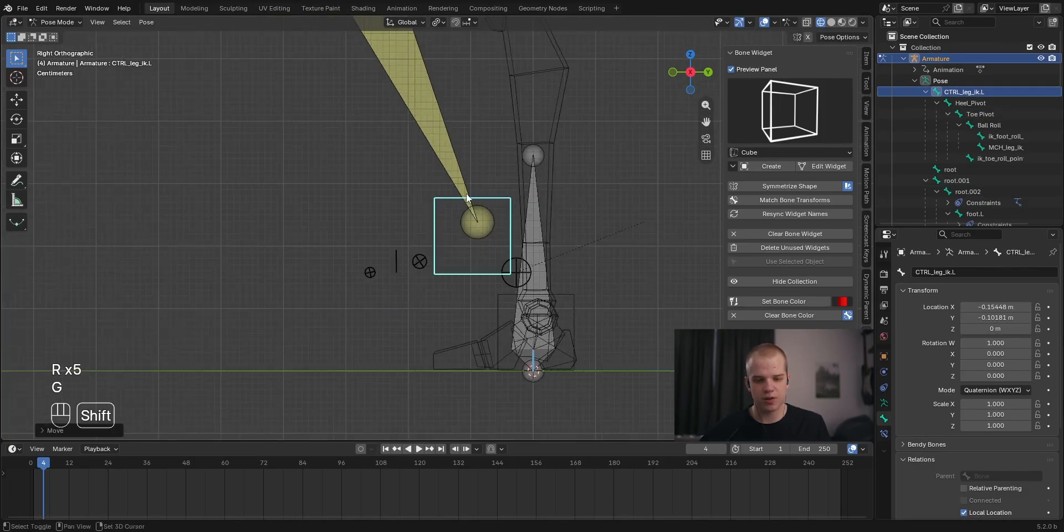
left_click(443, 161)
scroll(443, 162, "down", 4)
left_click(432, 165)
middle_click_drag(824, 99, 467, 225, "shift")
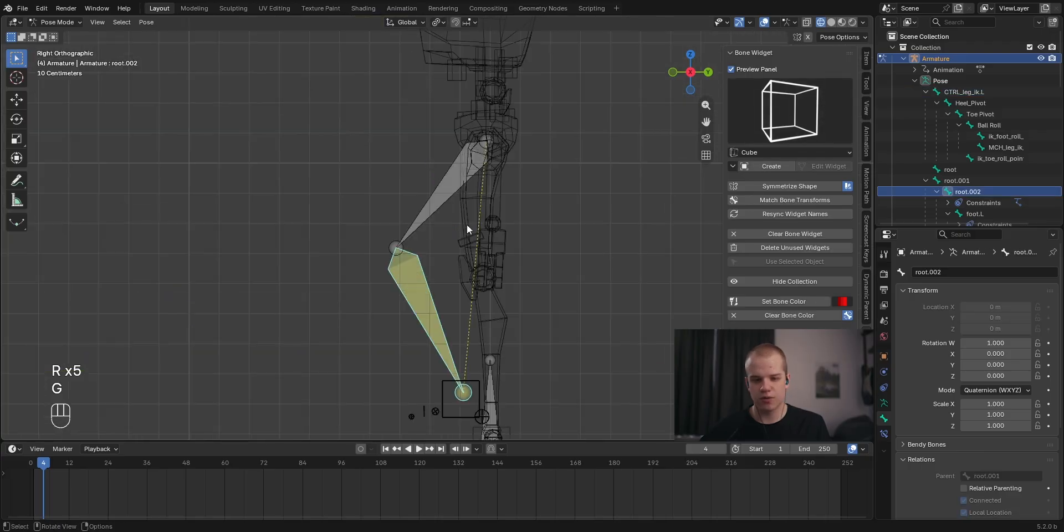
left_click(446, 178, "shift")
key("h")
Test moving CTRL_leg_ik.L with the leg bones hidden and cancel the move.
middle_click_drag(620, 287, 580, 265, "shift")
key("a")
key("grave")
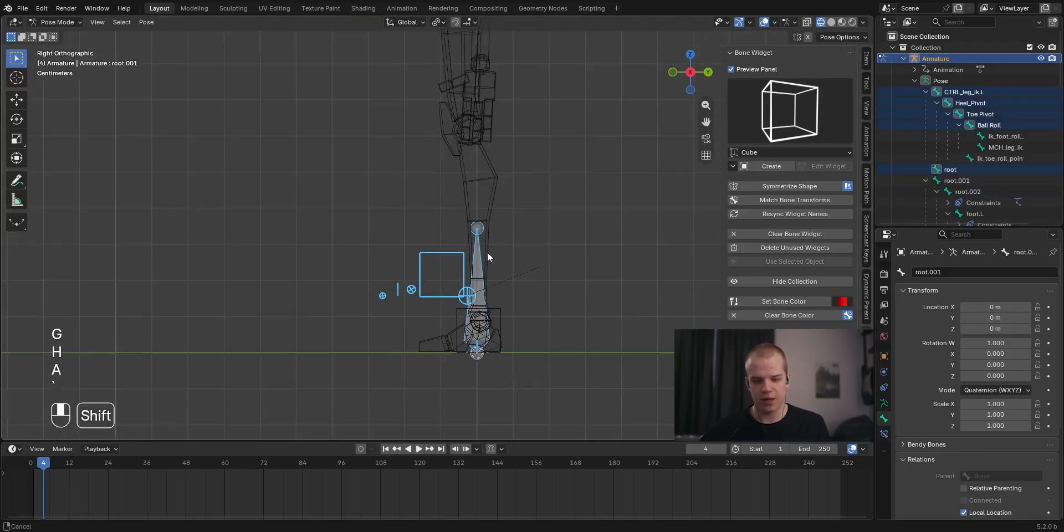
key("alt+a")
left_click(434, 204)
key("g")
right_click(477, 267)
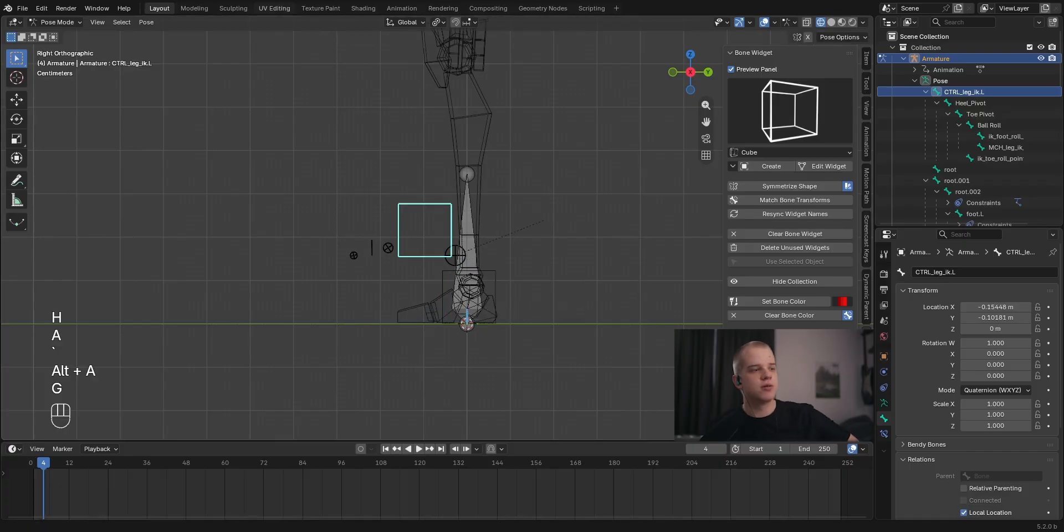
Switch the armature to Edit Mode in the right view and select all of its visible bones.
middle_click_drag(361, 217, 447, 218)
key("grave")
left_click(768, 181)
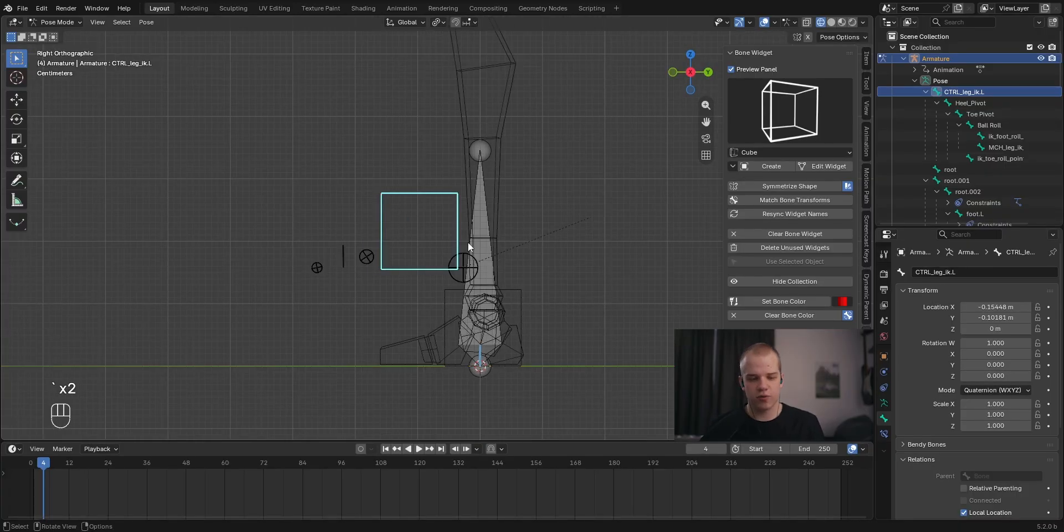
key("Tab")
key("a")
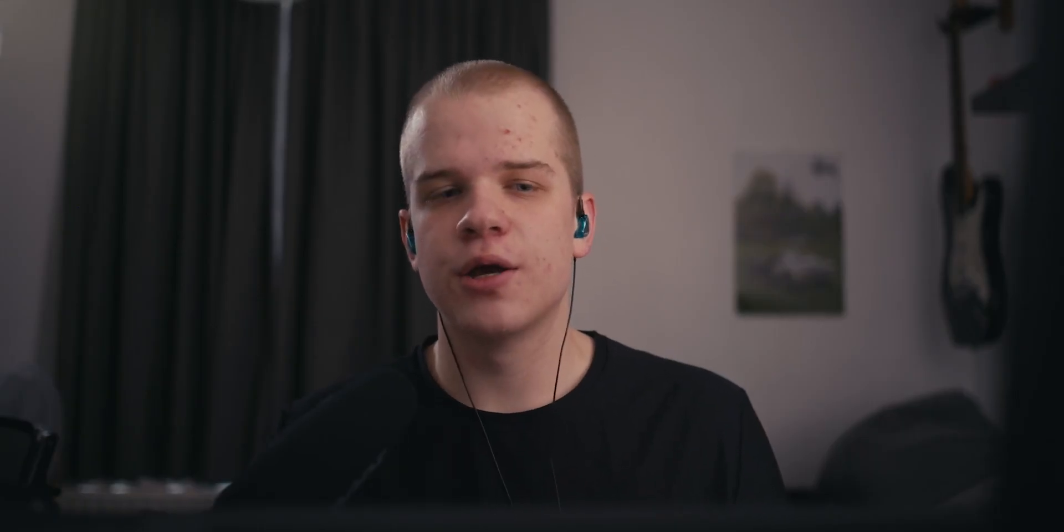